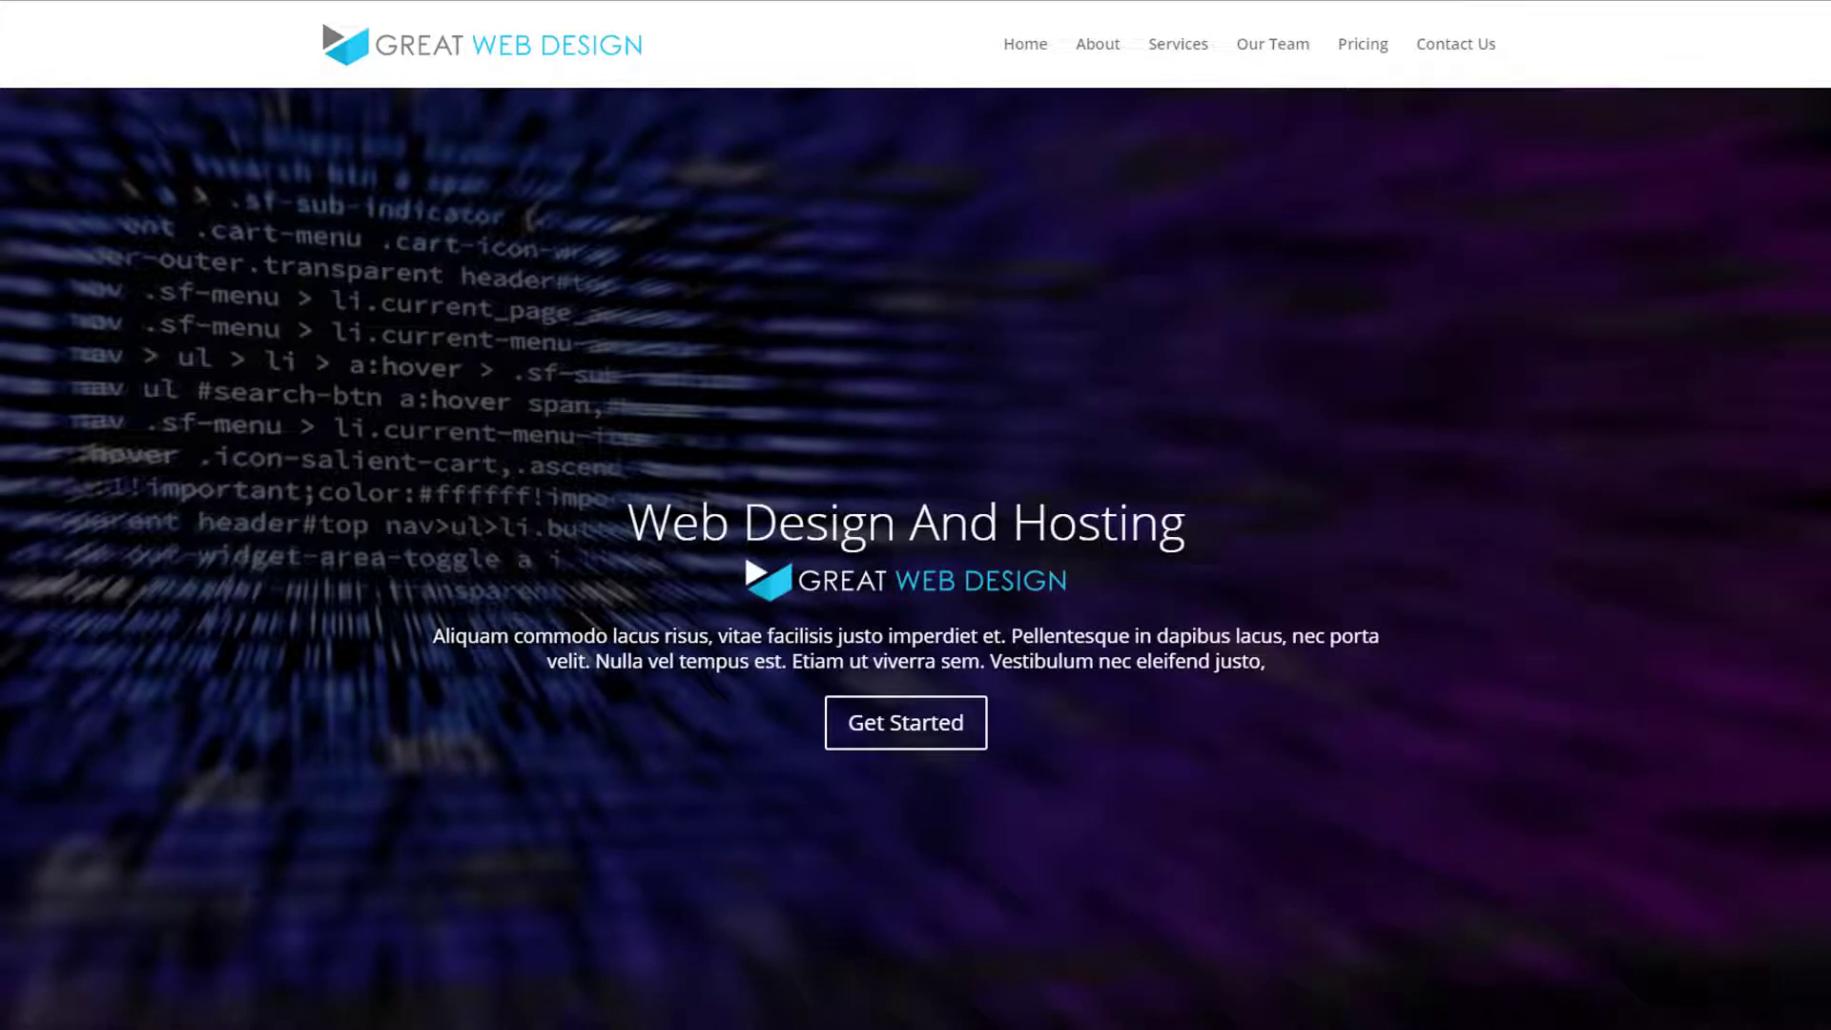
# Review the finished Great Web Design one-page site from the hero slider through to the contact form, map and footer
pyautogui.scroll(-6, 1248, 515)
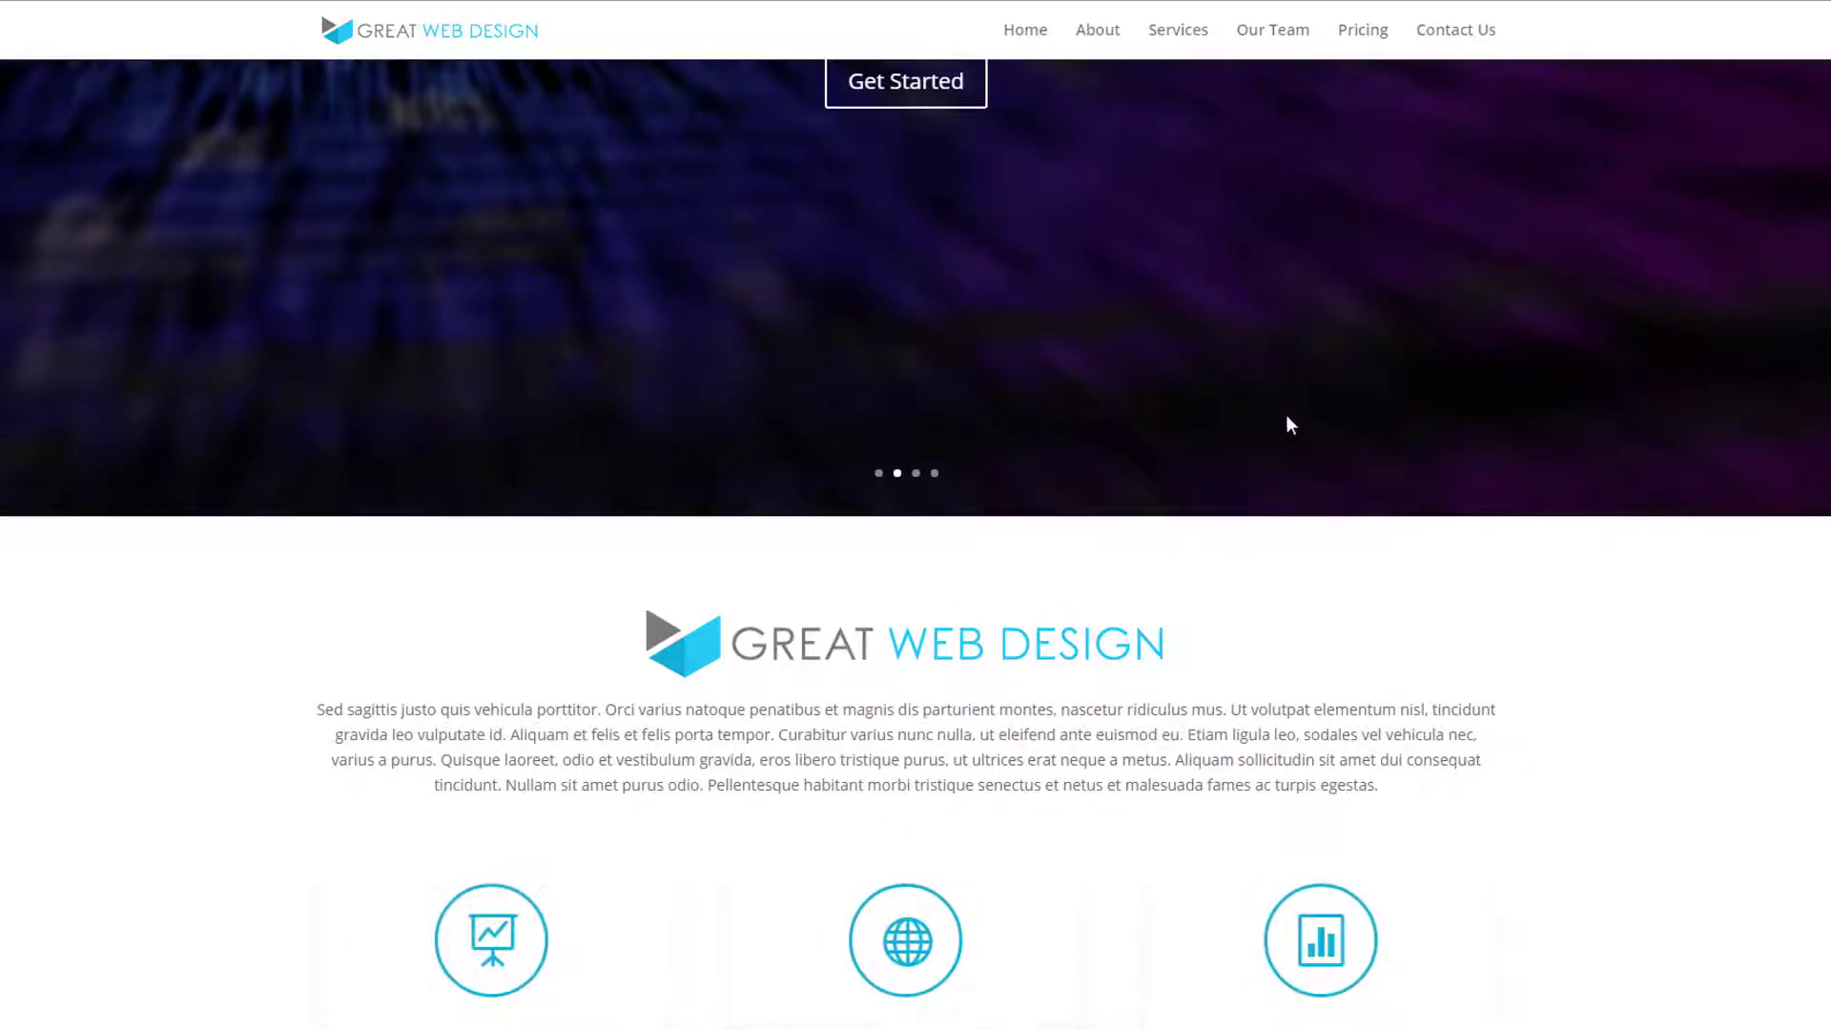
pyautogui.scroll(-2, 1295, 483)
pyautogui.scroll(-7, 1295, 486)
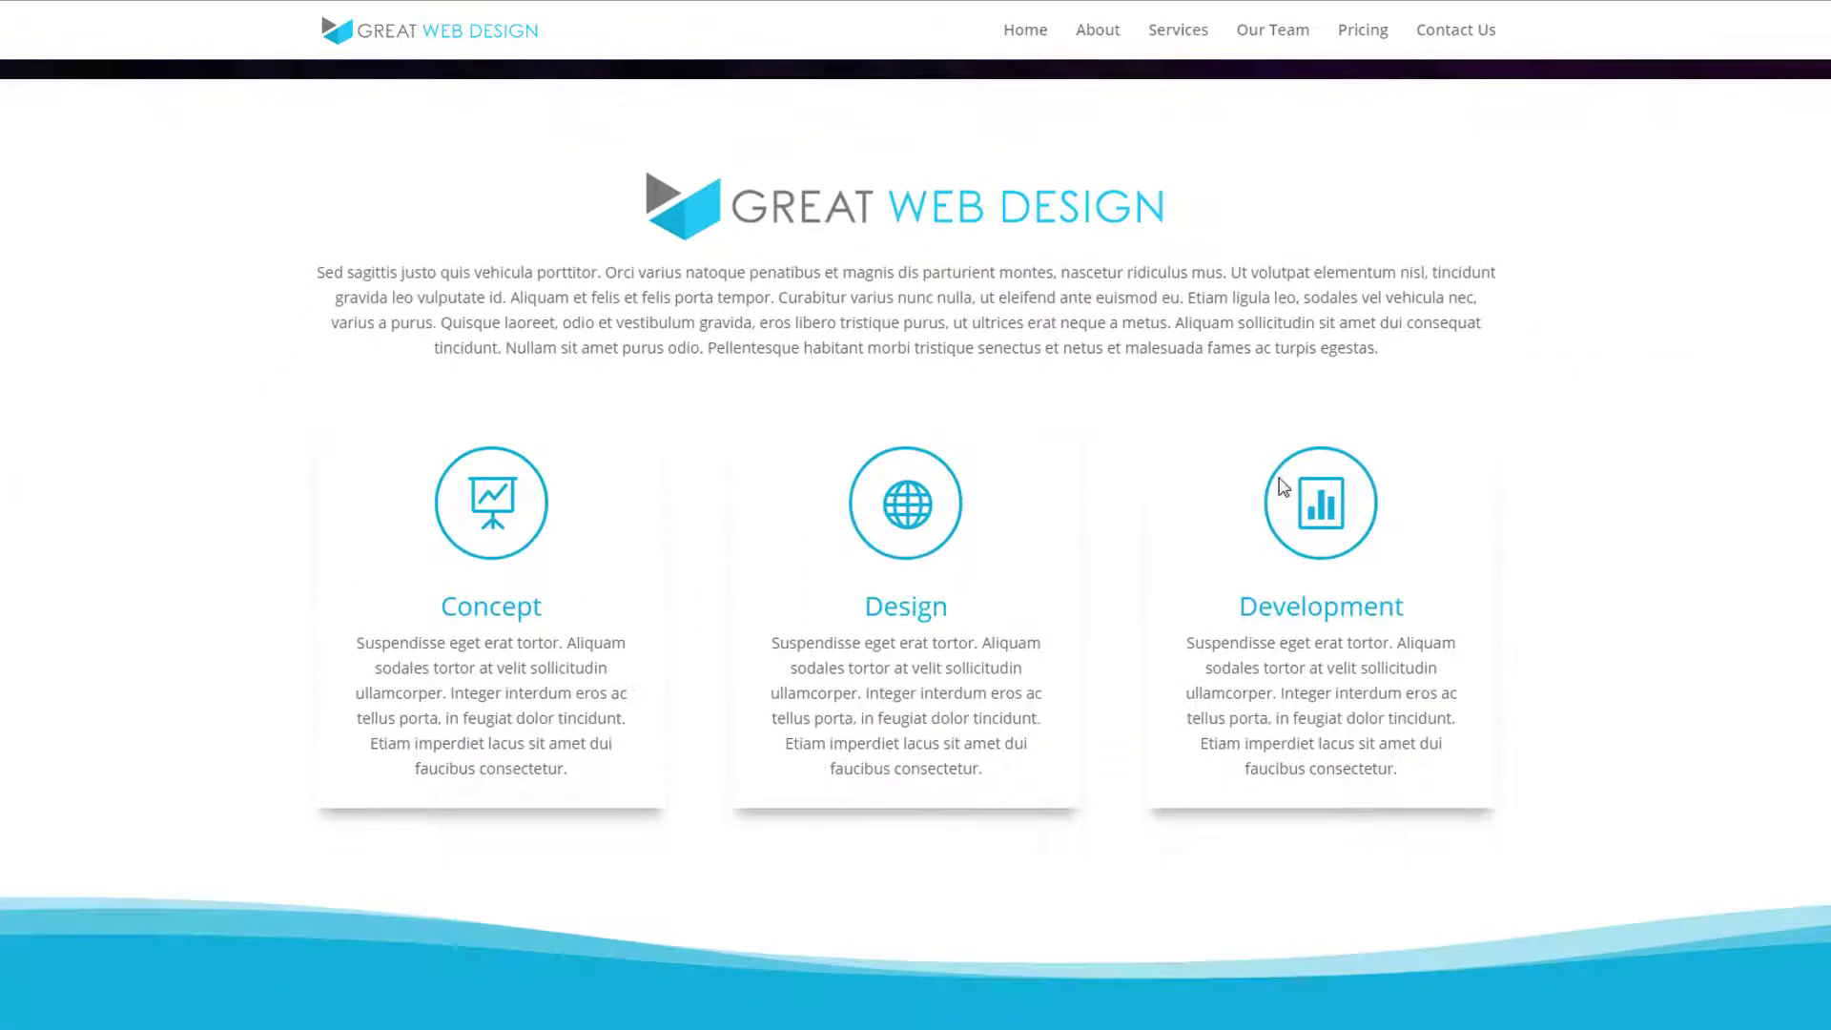
pyautogui.scroll(-6, 1280, 487)
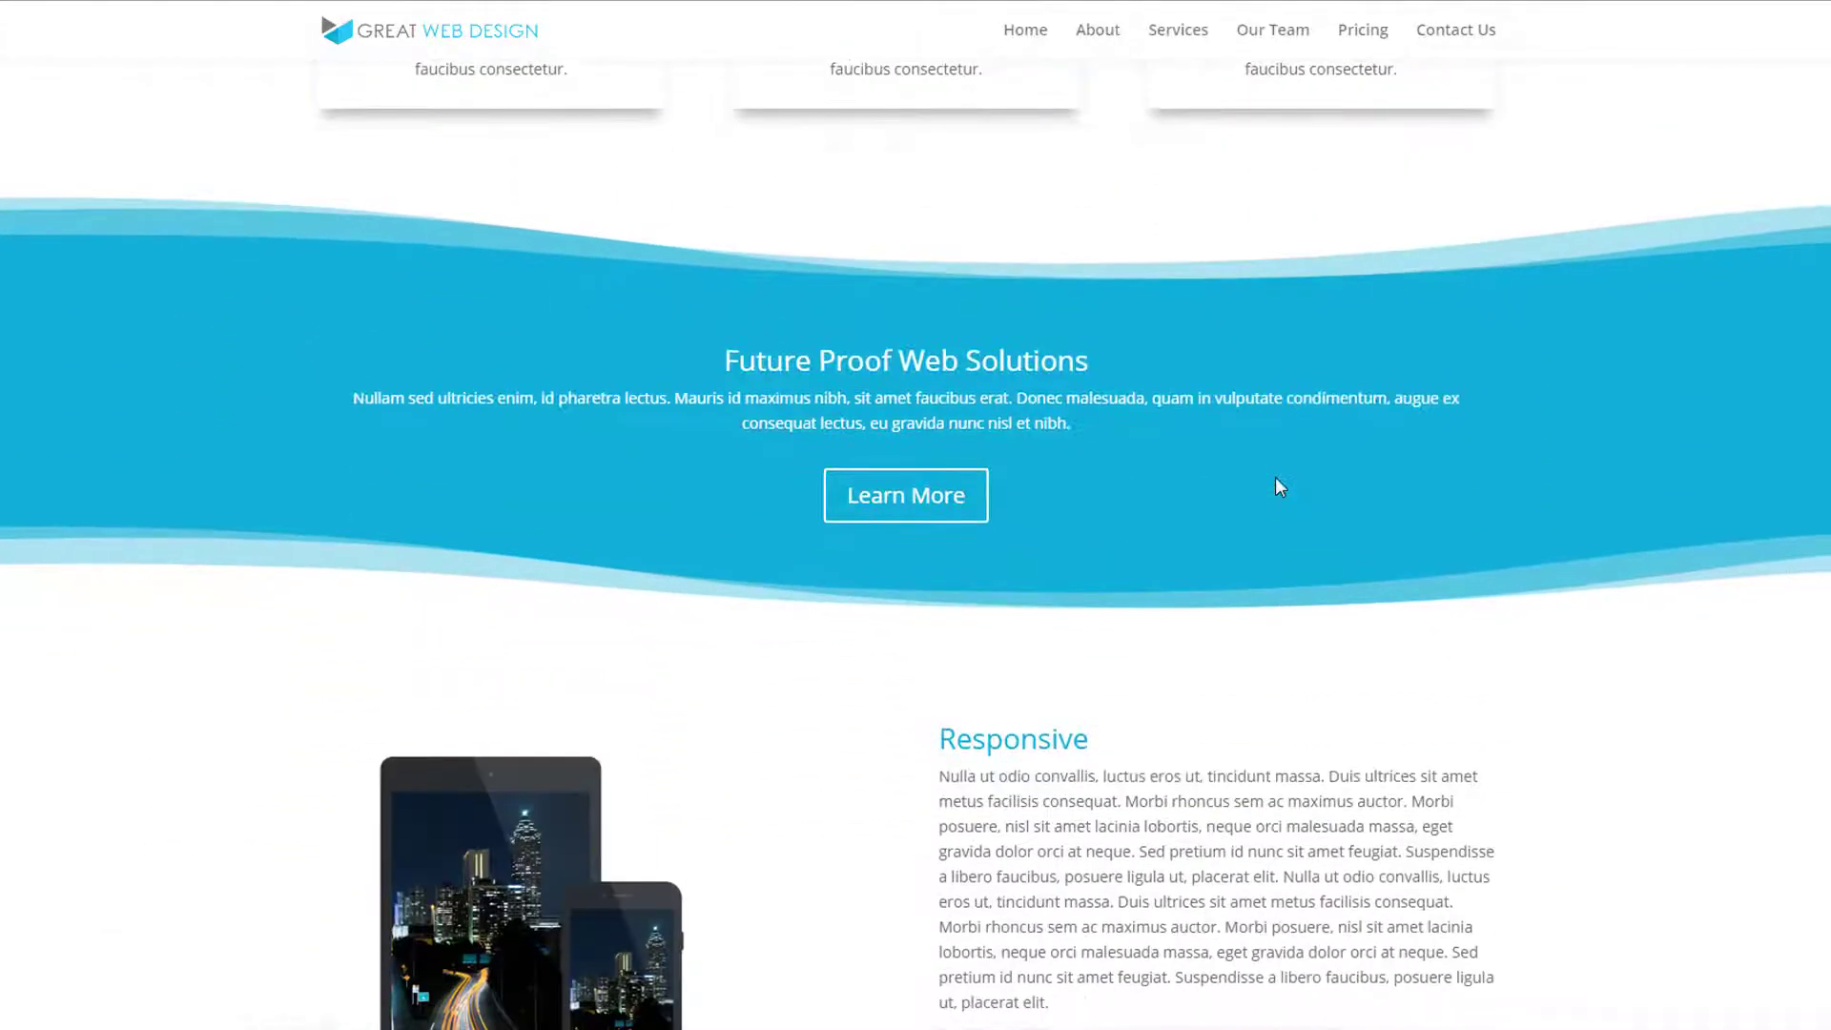
pyautogui.scroll(-6, 1280, 486)
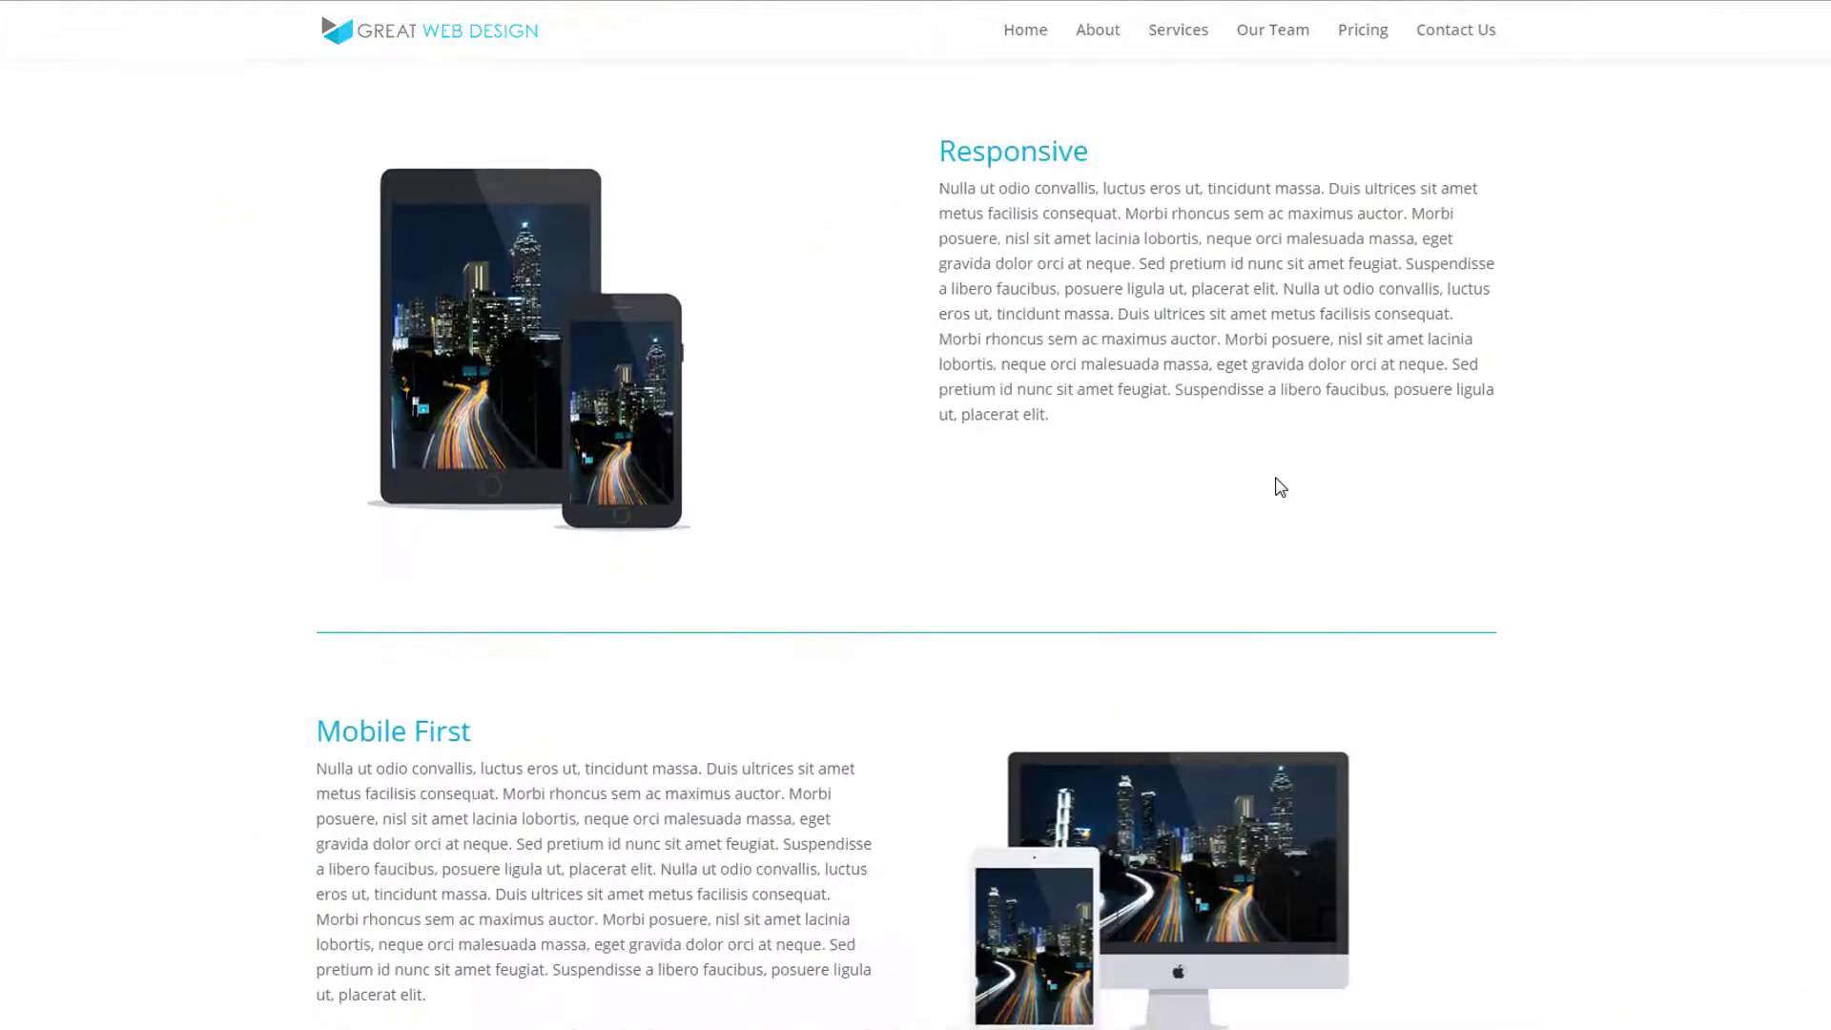
pyautogui.scroll(-5, 1277, 486)
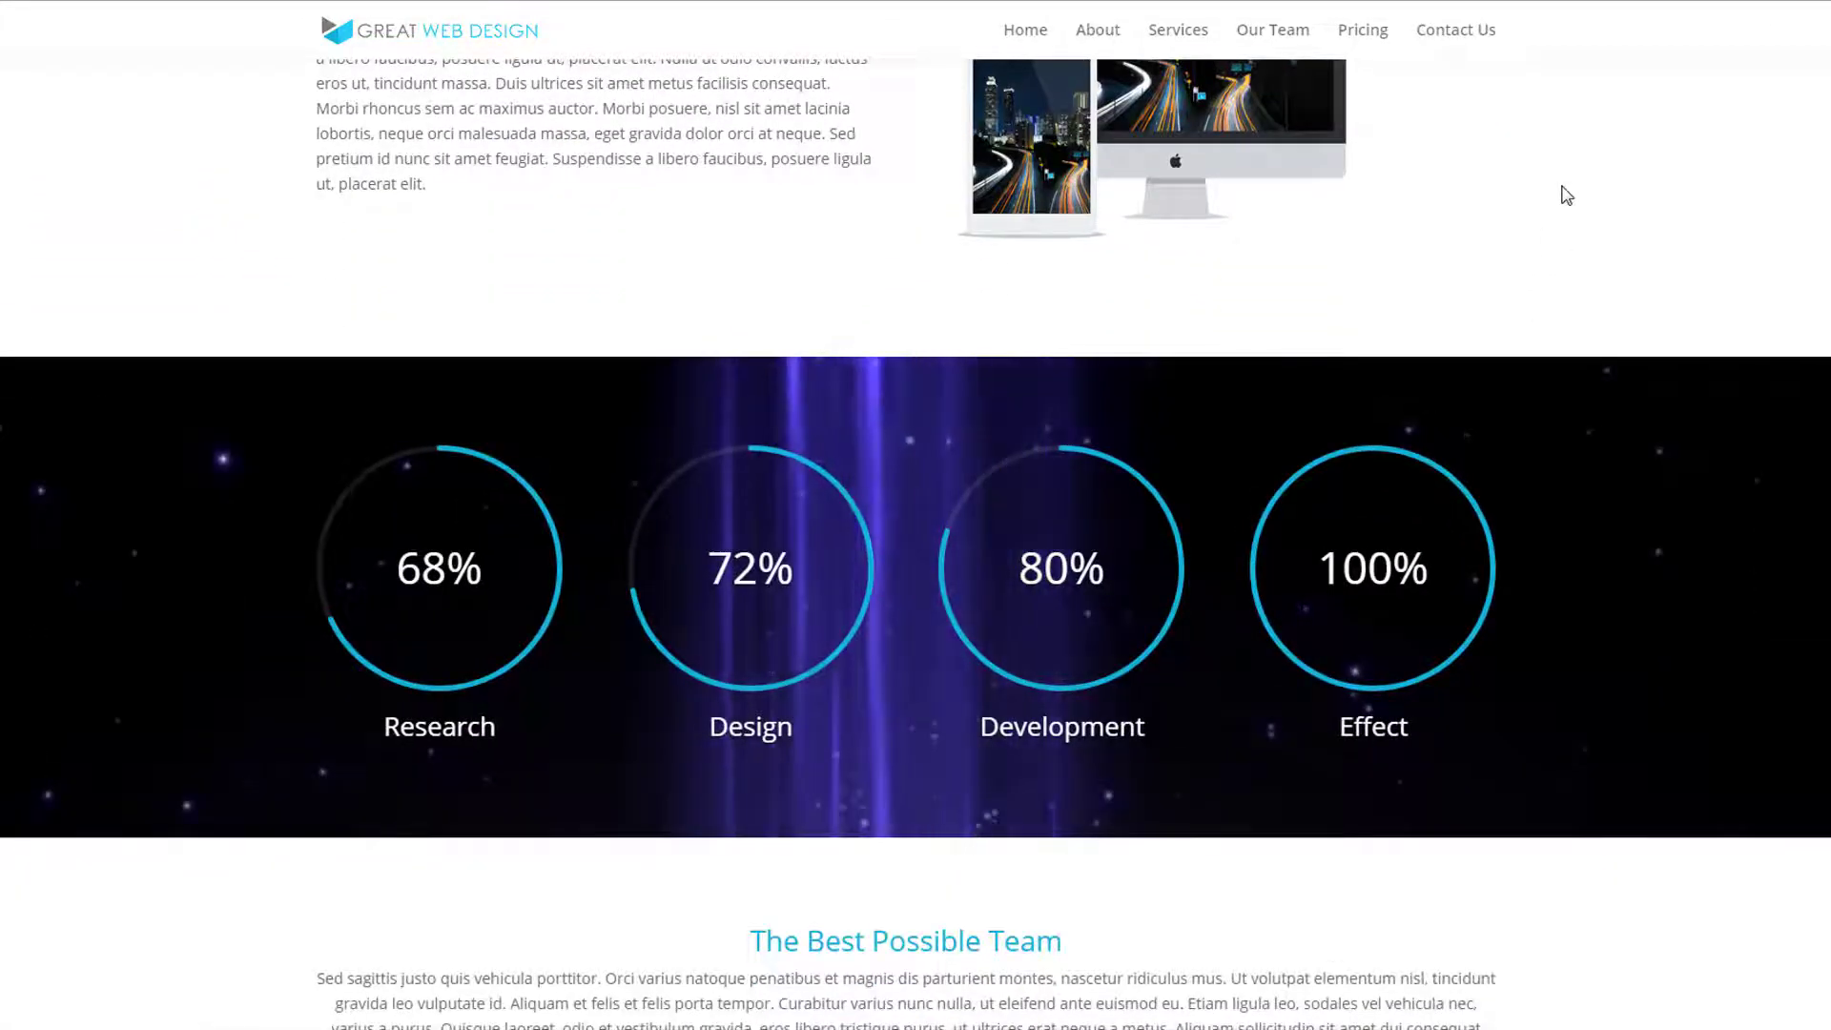
pyautogui.scroll(-8, 1567, 195)
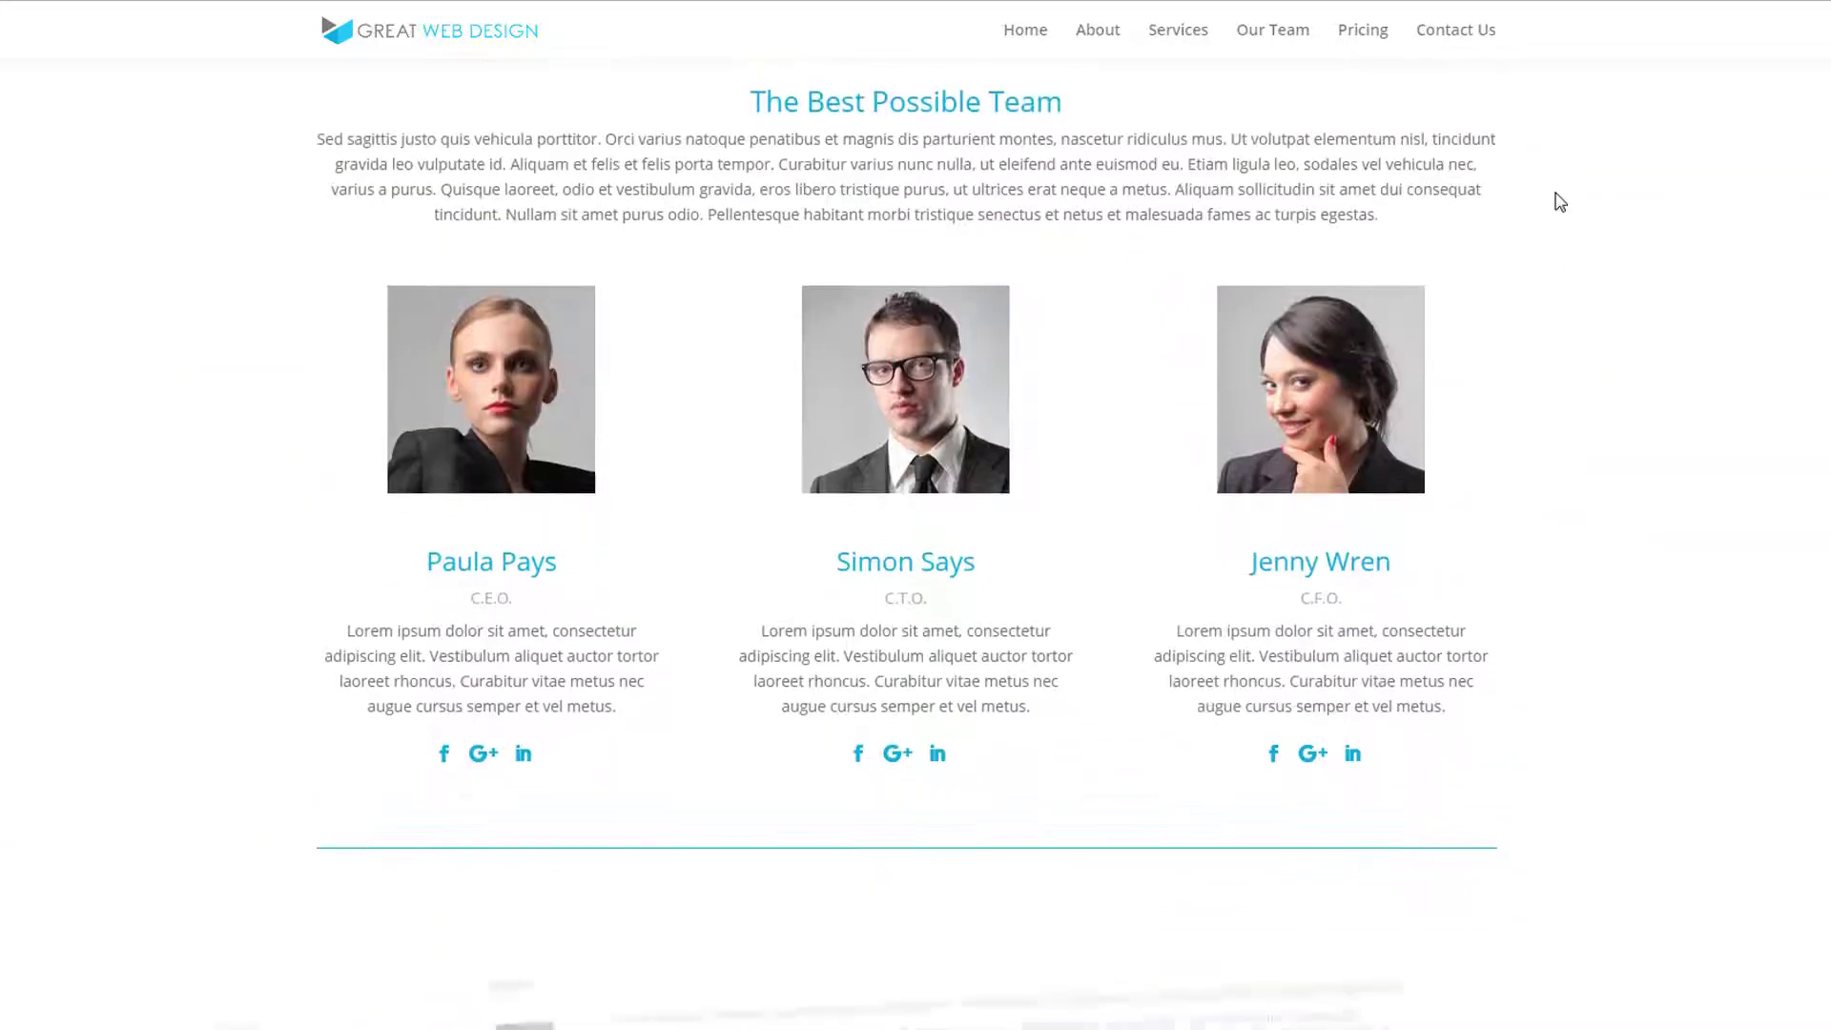
pyautogui.scroll(-10, 1560, 202)
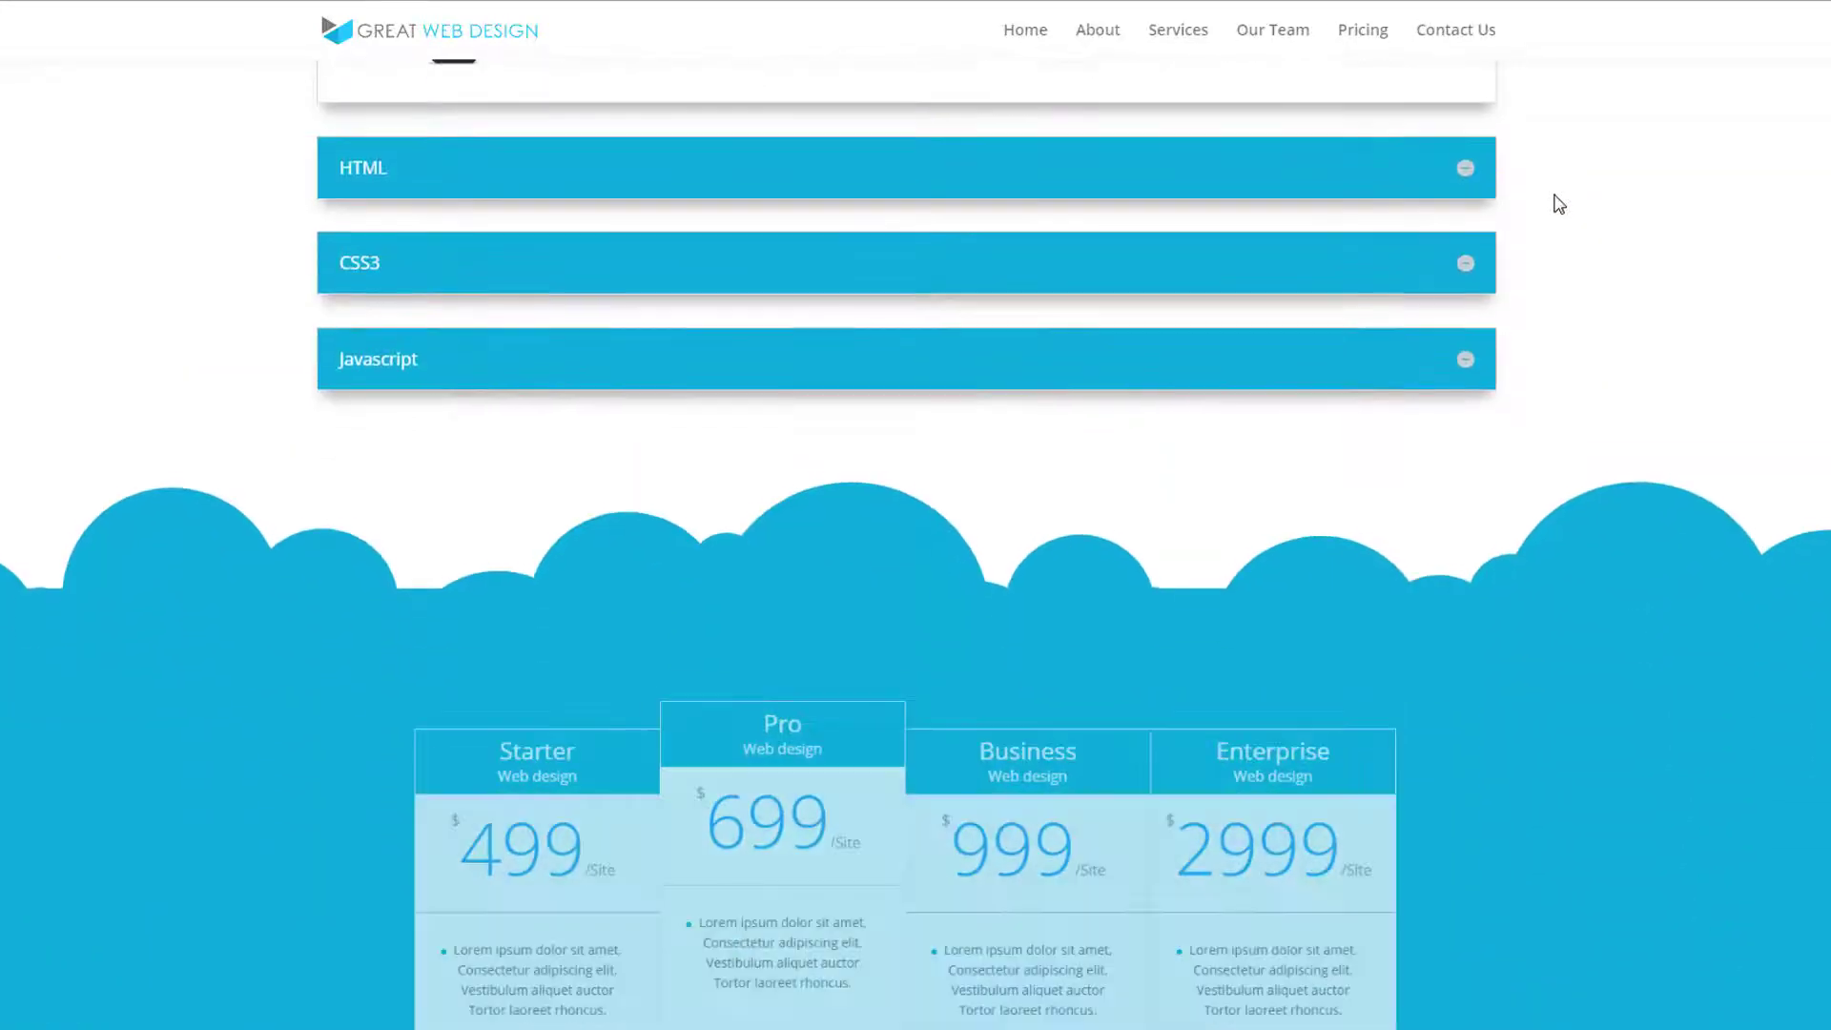
pyautogui.scroll(-7, 1559, 204)
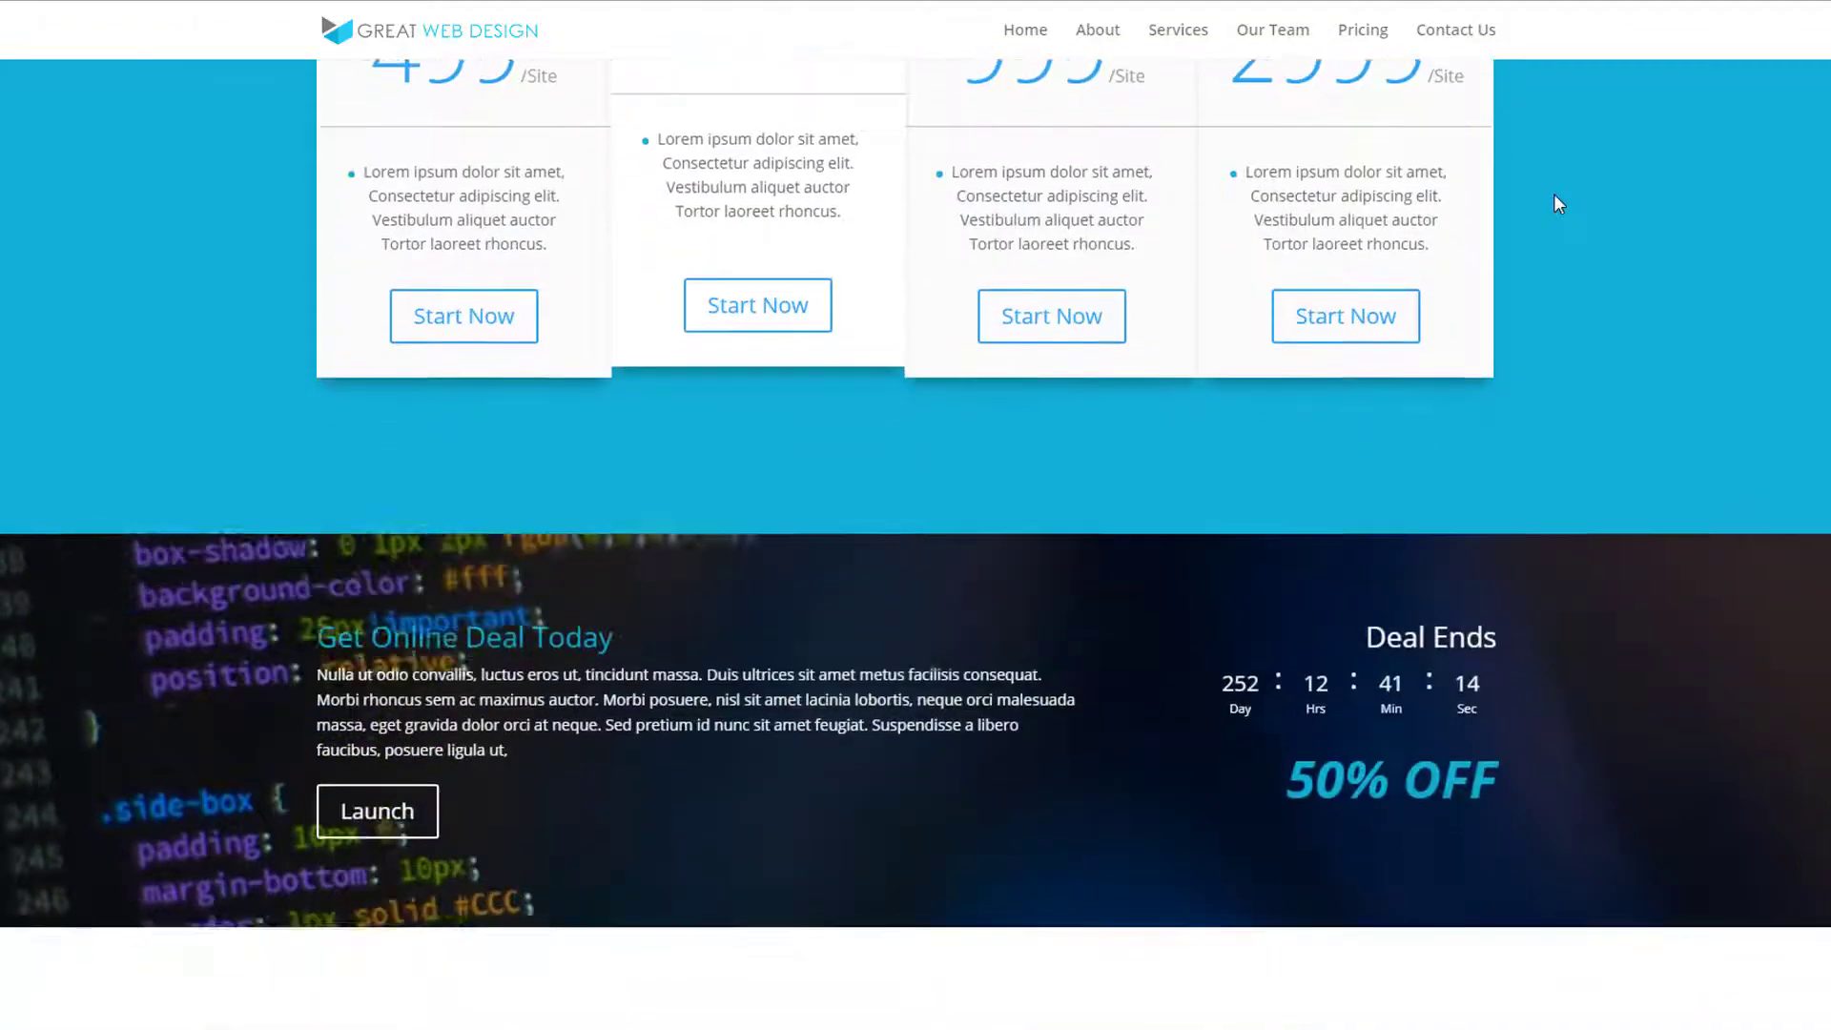
pyautogui.scroll(-7, 1559, 204)
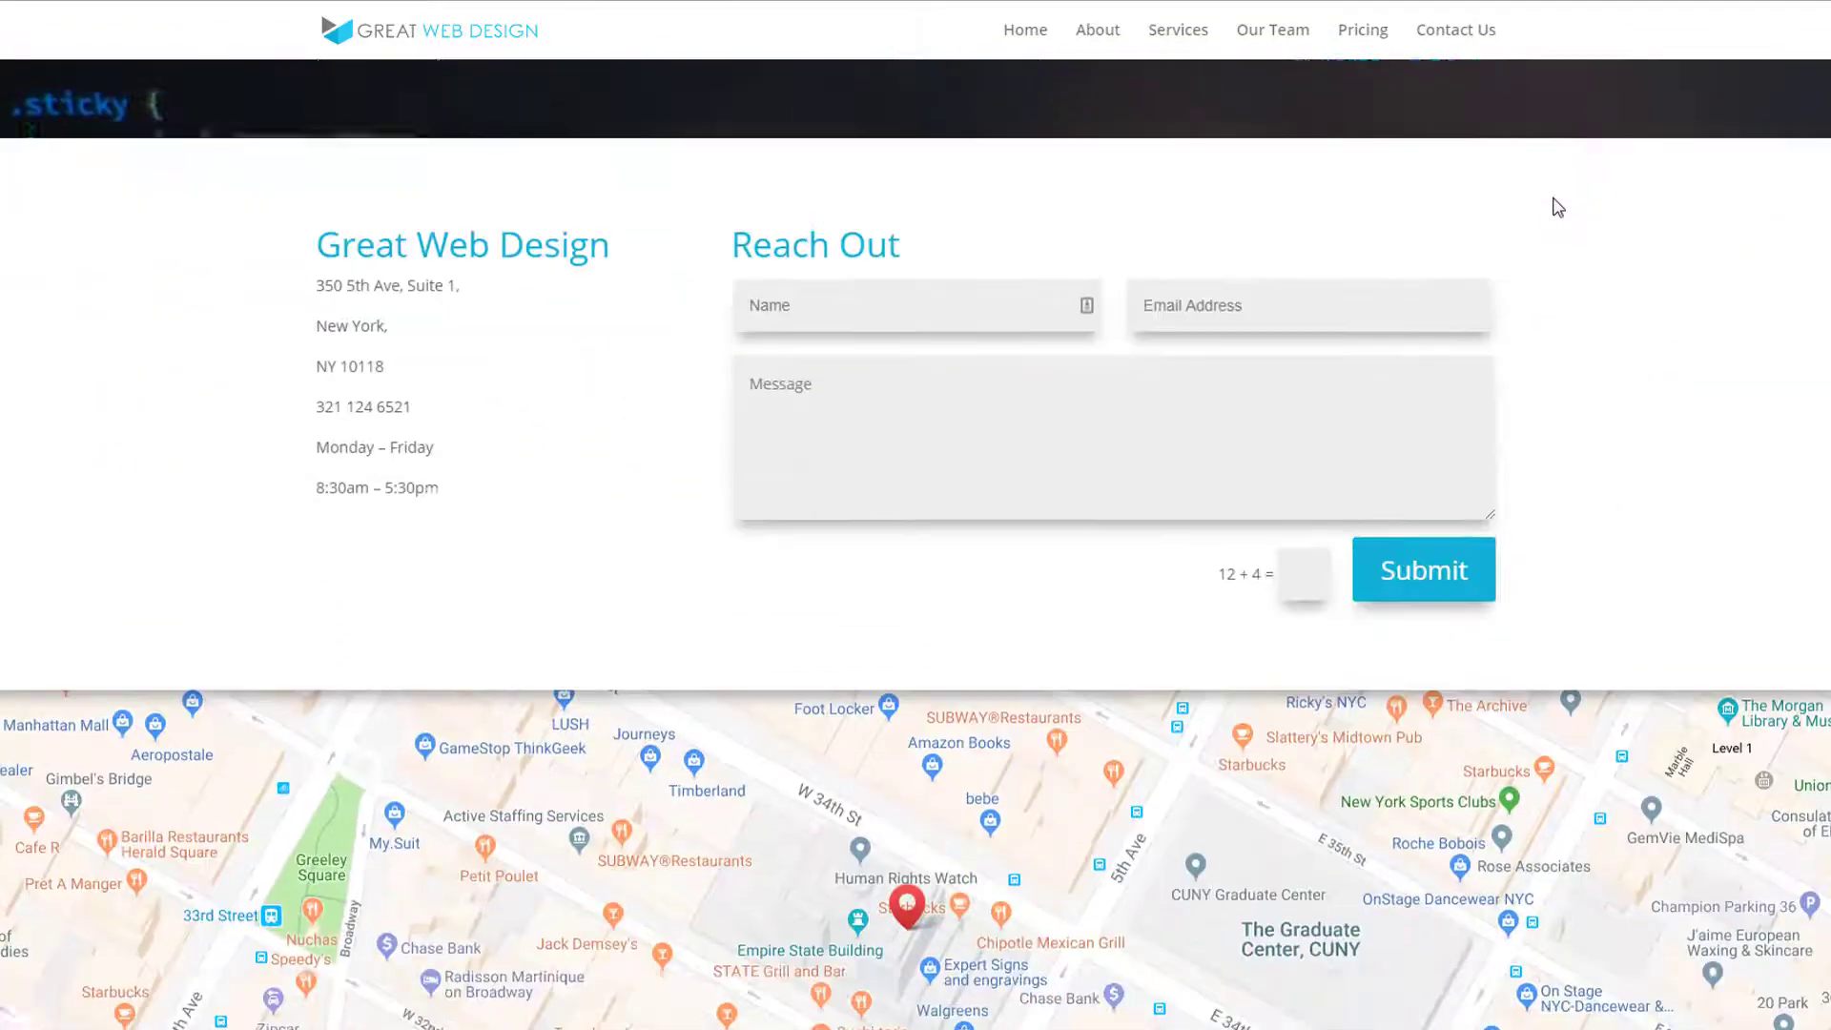
pyautogui.scroll(-3, 1558, 207)
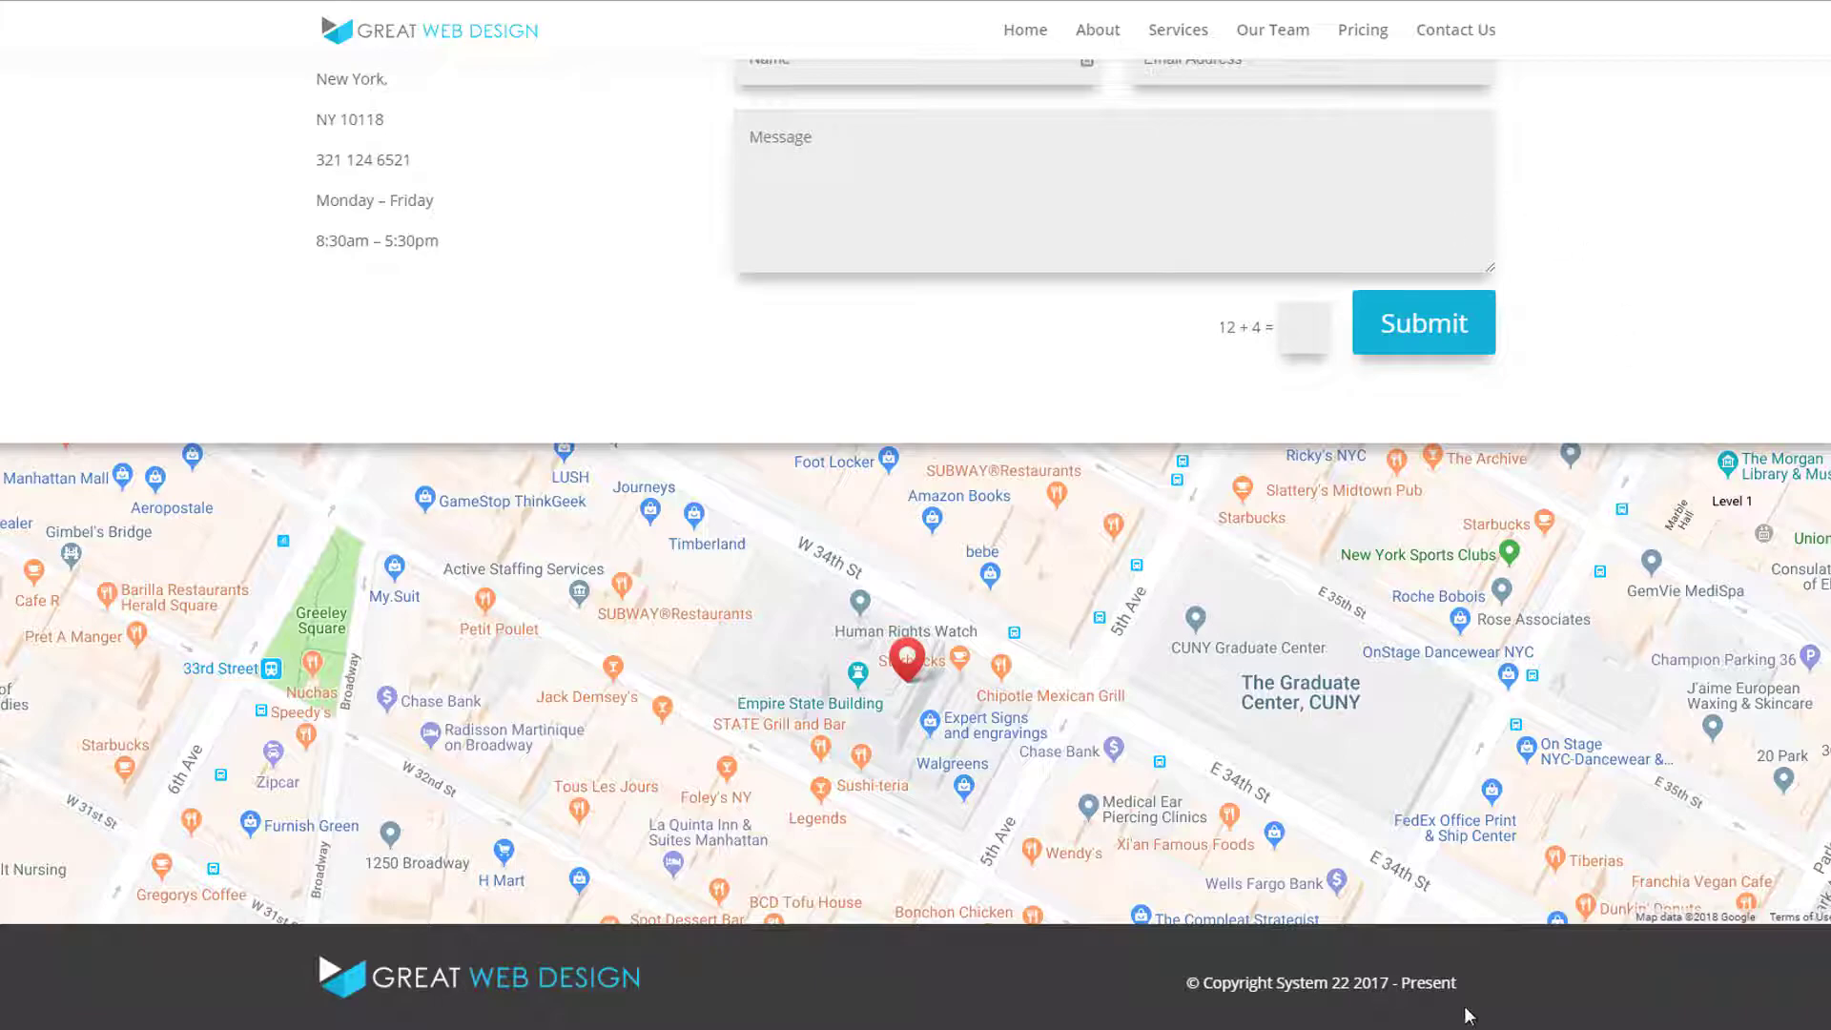
pyautogui.scroll(20, 915, 544)
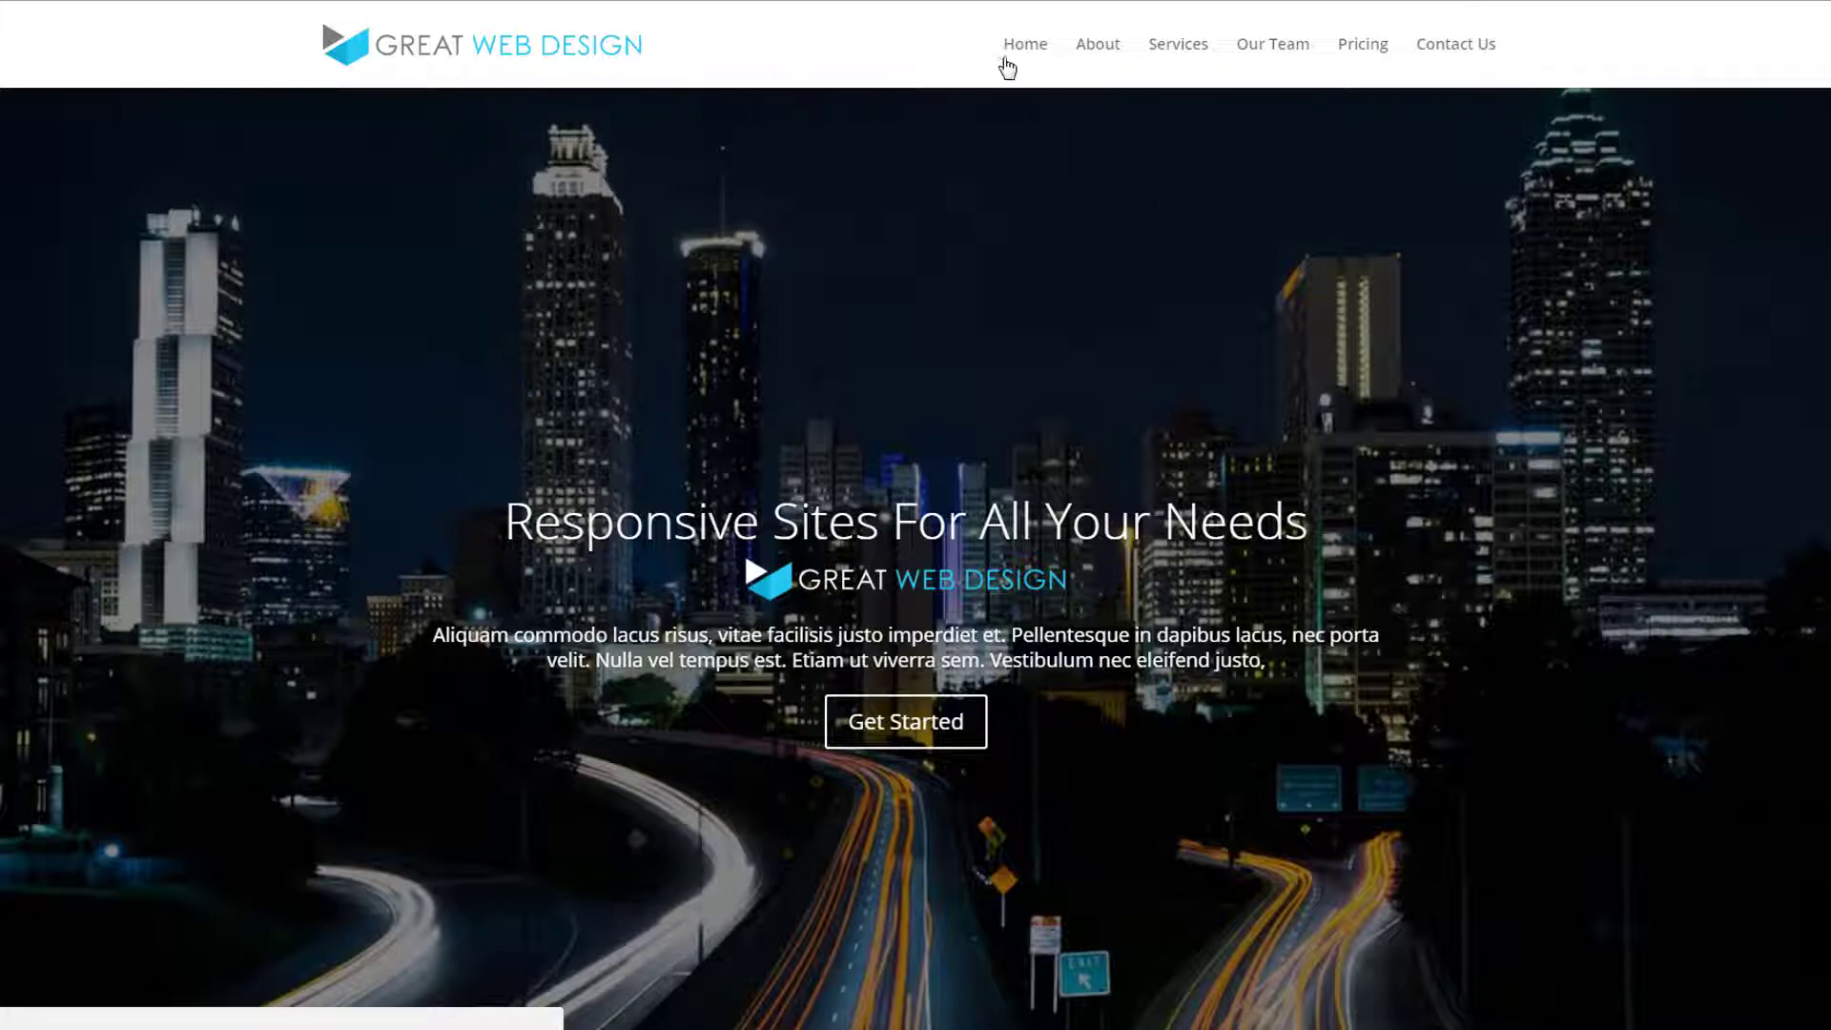
# Visit the About, Services, Our Team, Pricing and Contact Us sections through the site's navigation links, and return to the hero slider
pyautogui.click(1098, 48)
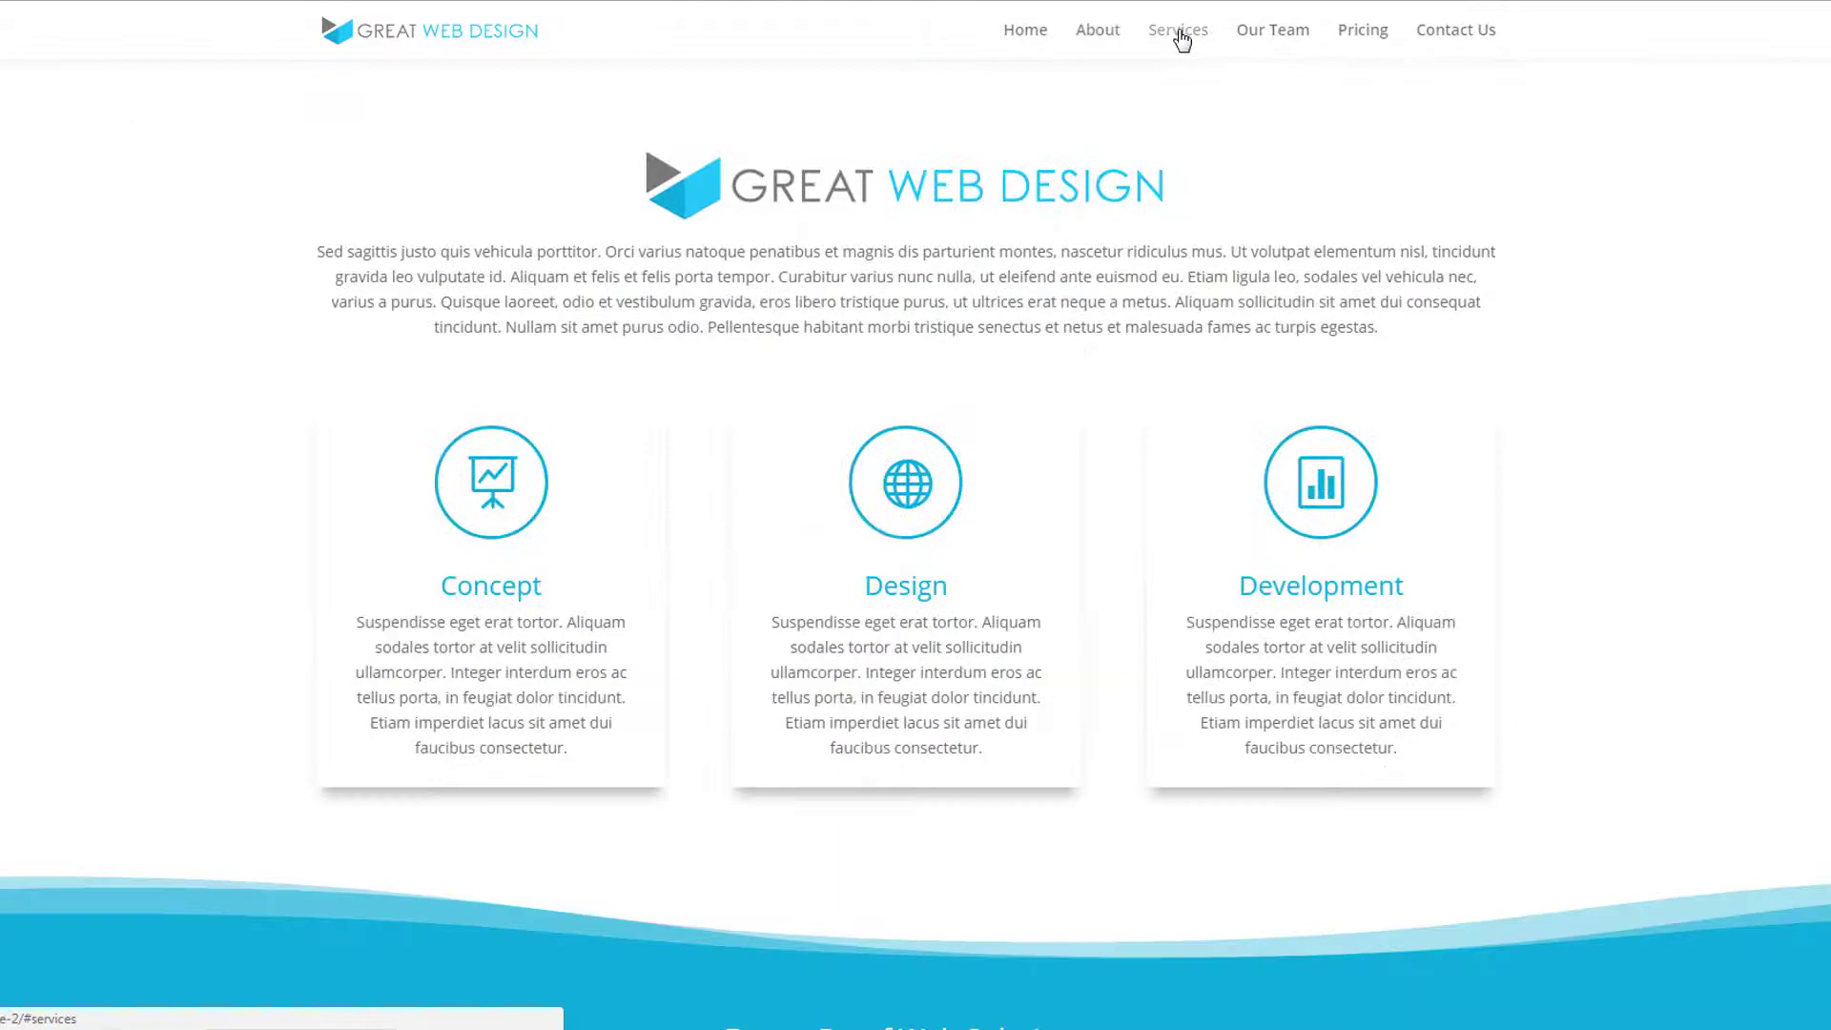
pyautogui.click(1180, 36)
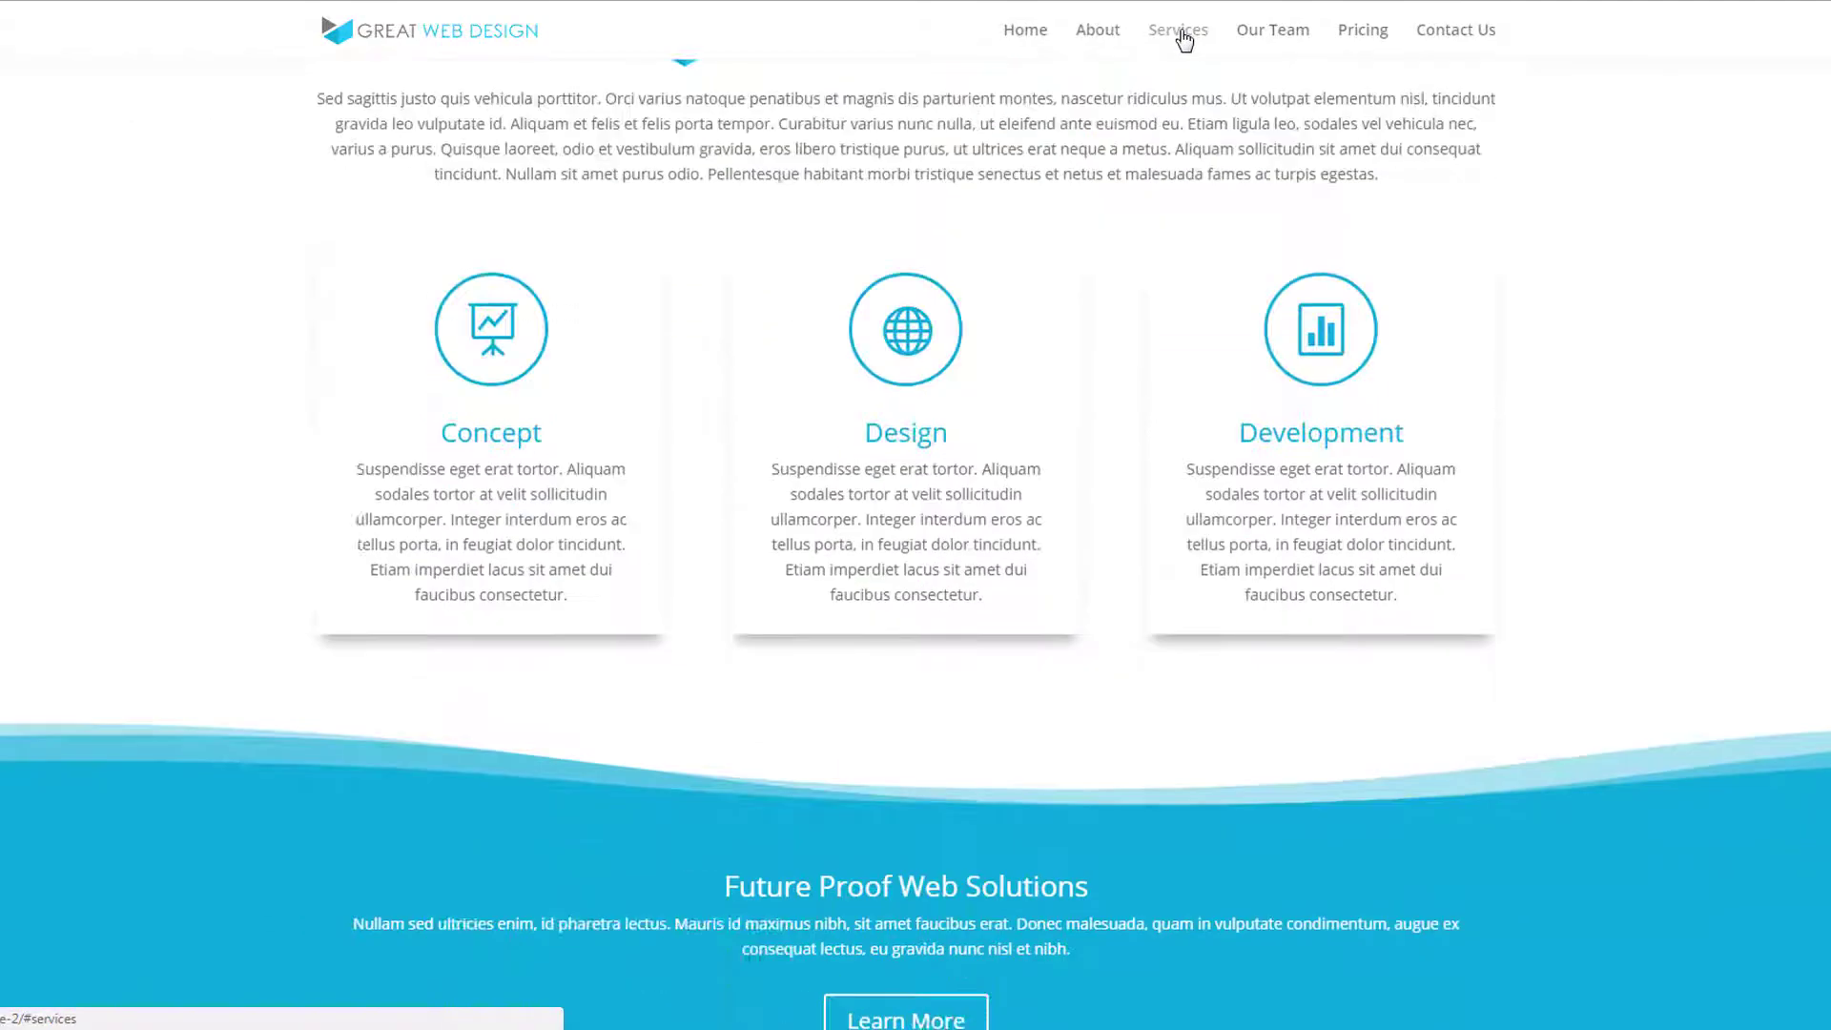
pyautogui.click(1270, 36)
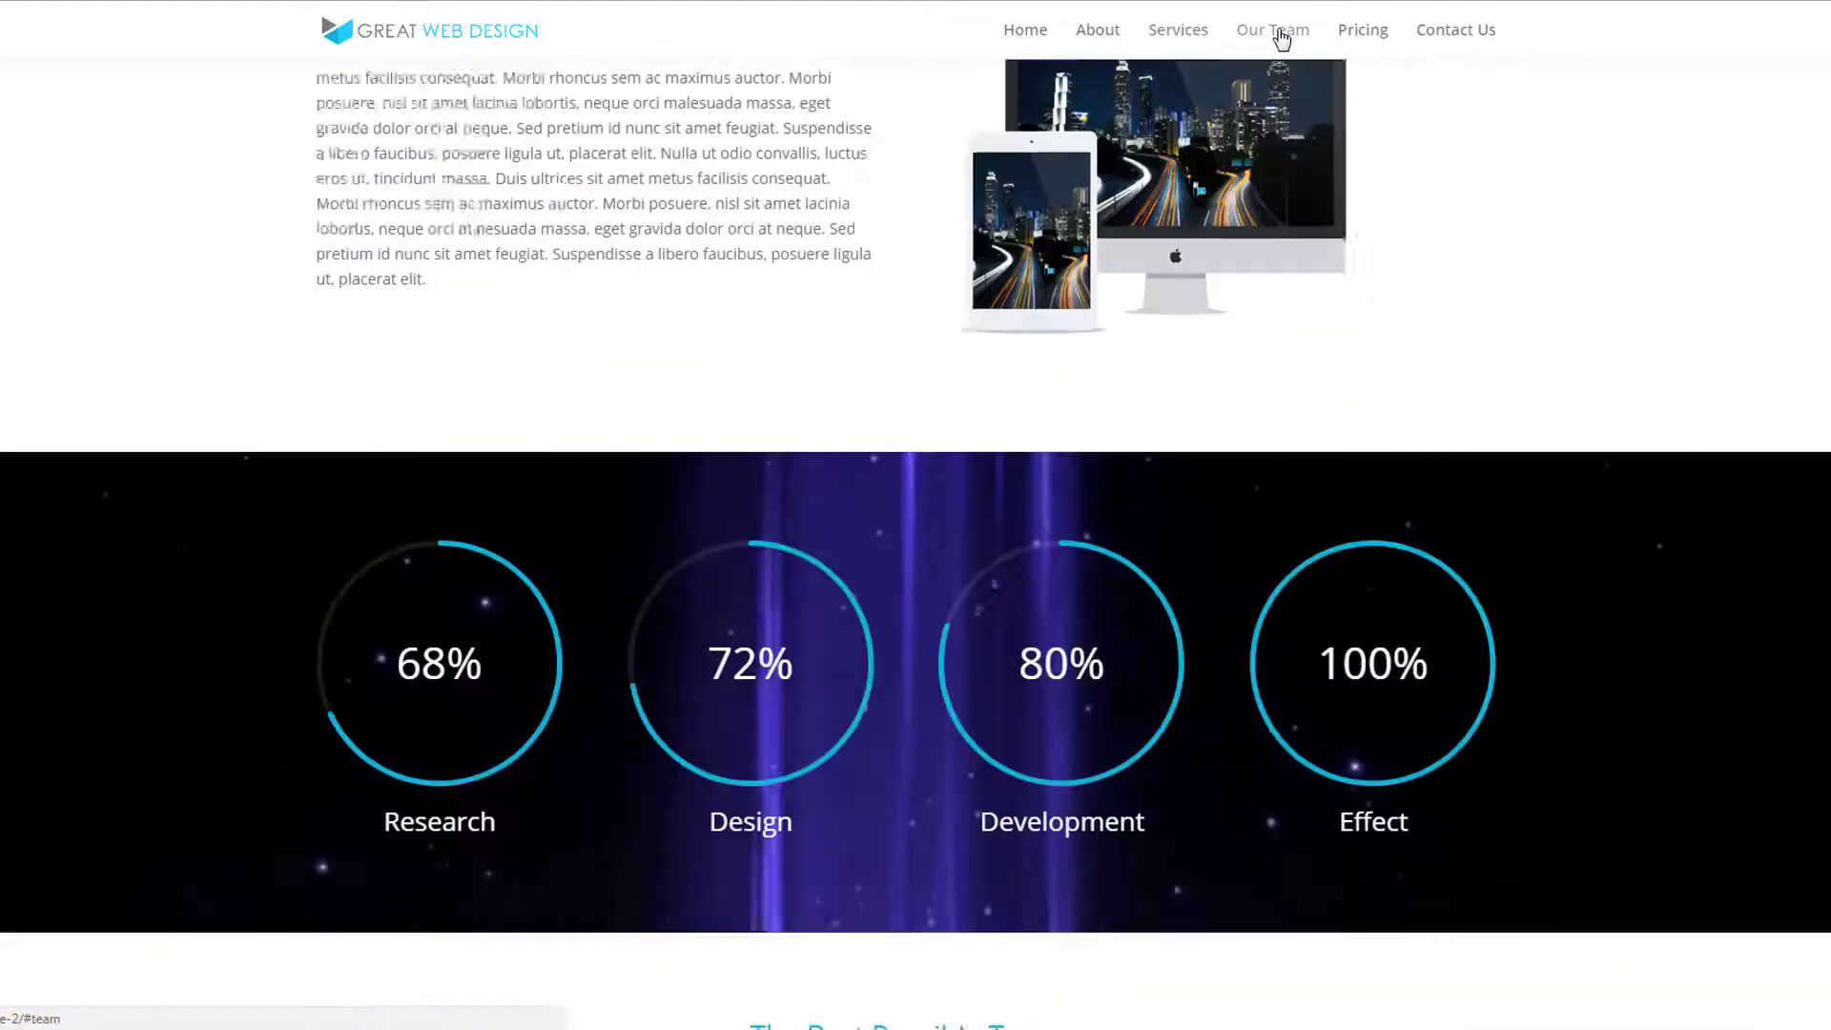
pyautogui.click(1375, 38)
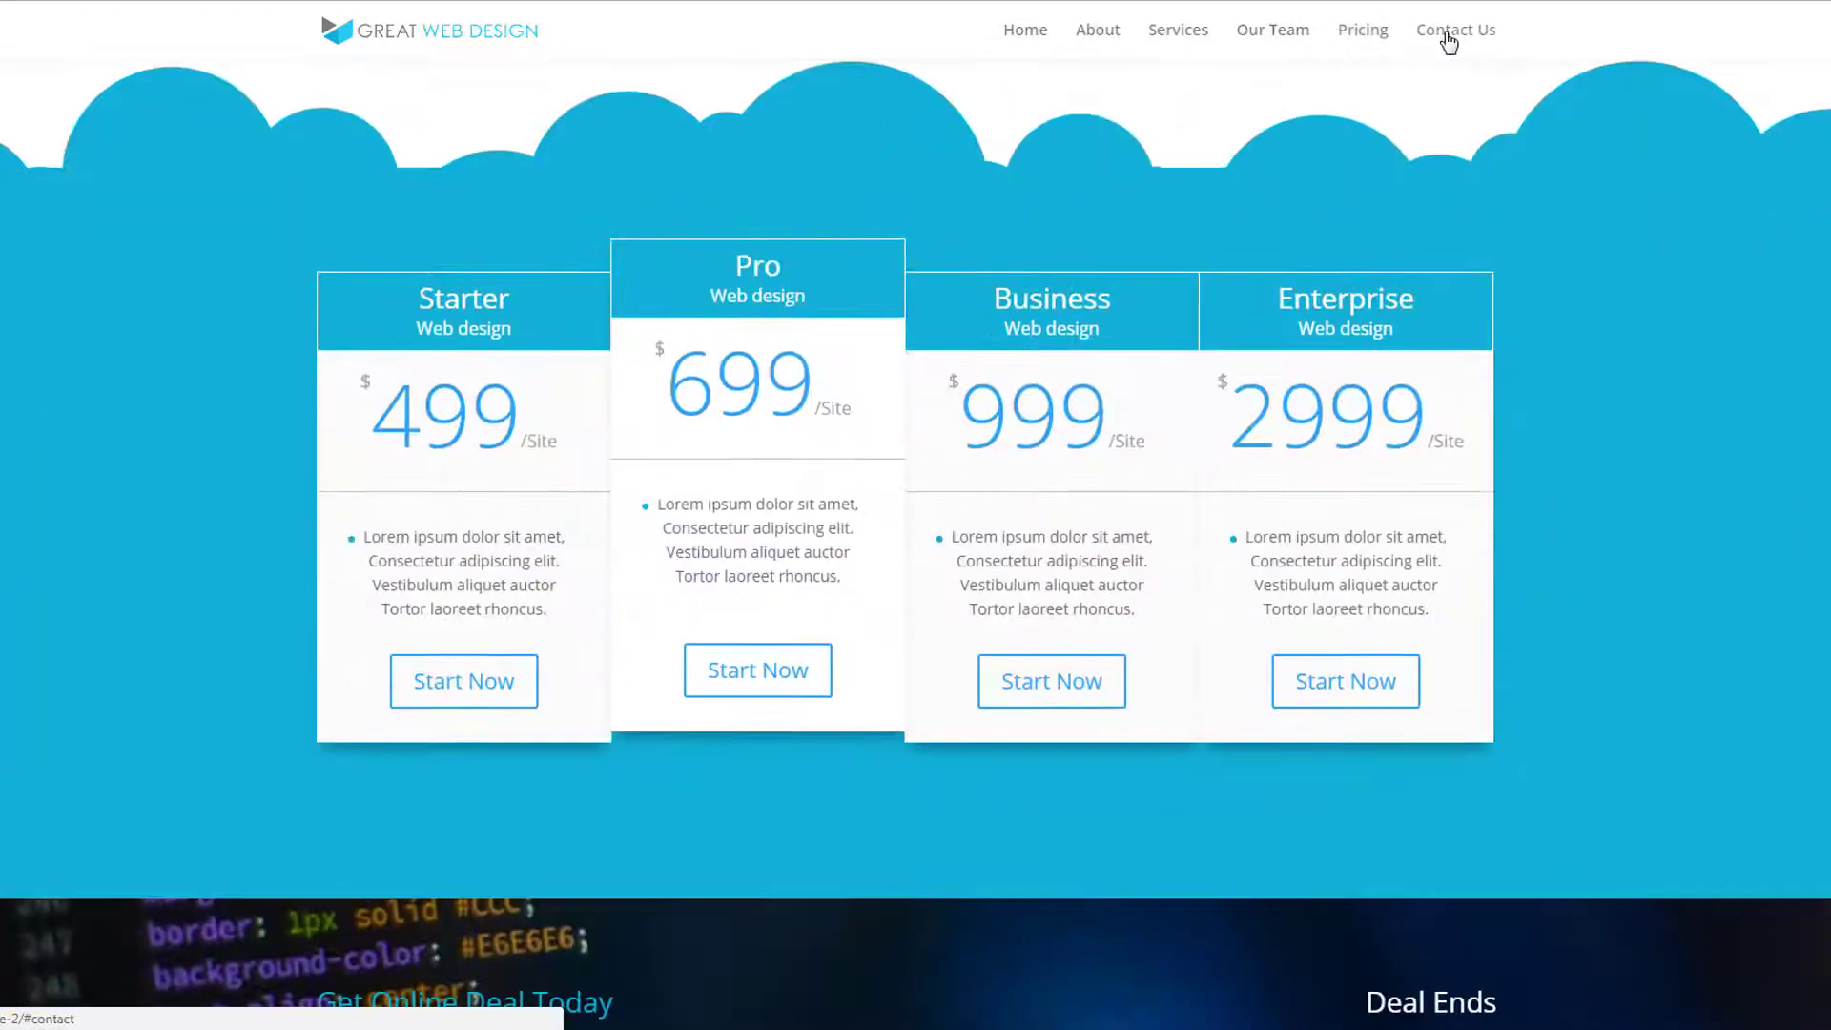
pyautogui.click(1449, 40)
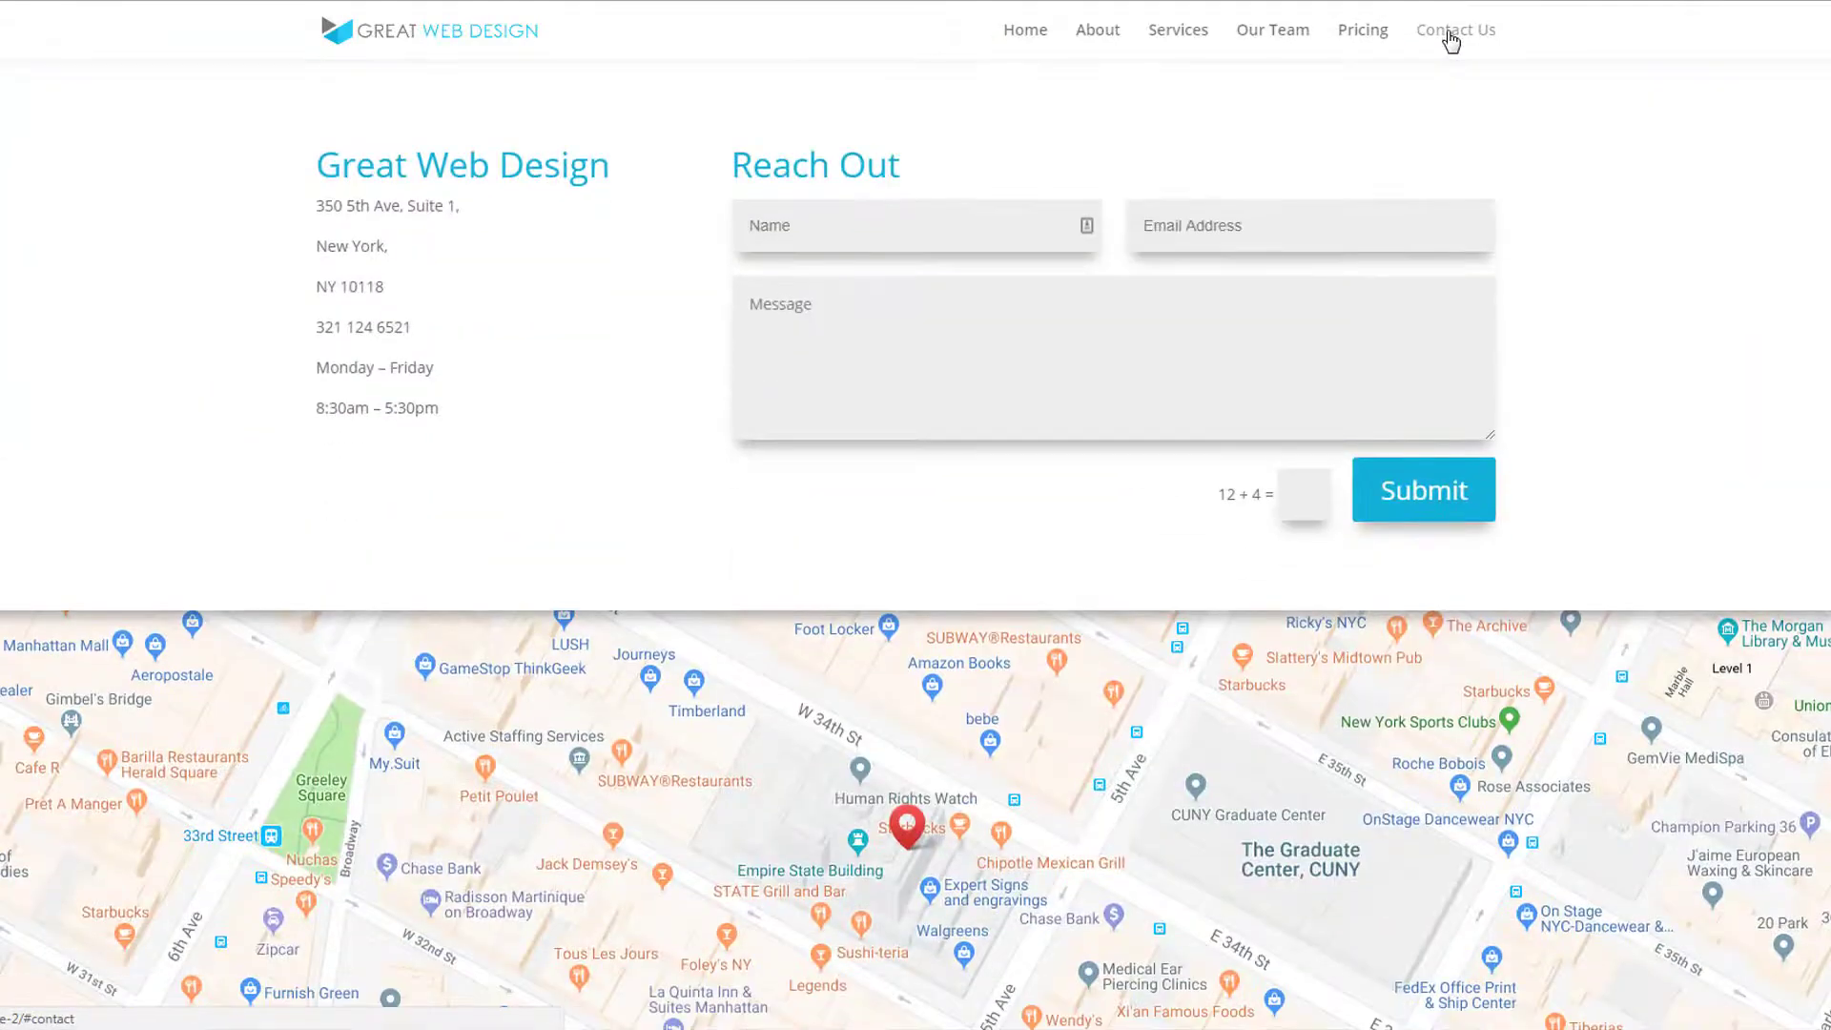
pyautogui.scroll(20, 1741, 846)
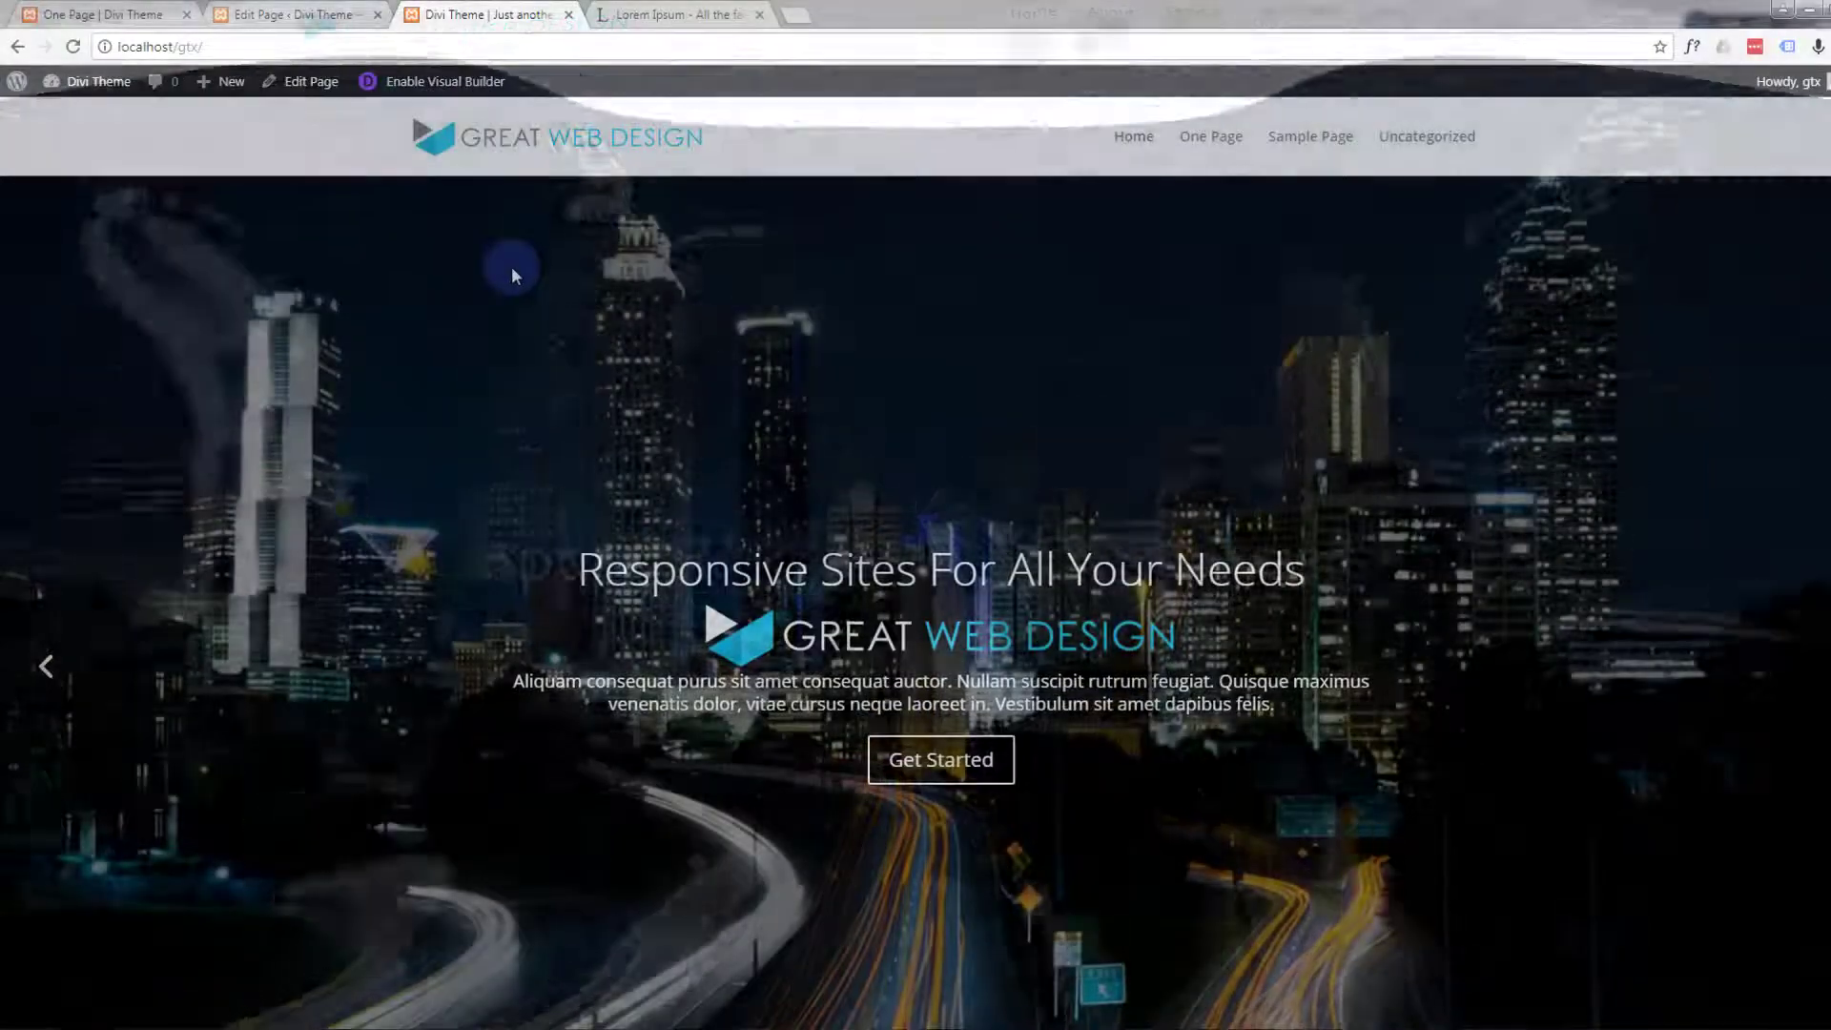
# Look over the in-progress local page, switch to its Divi Builder editor and reload it, discarding unsaved changes
pyautogui.scroll(-10, 511, 266)
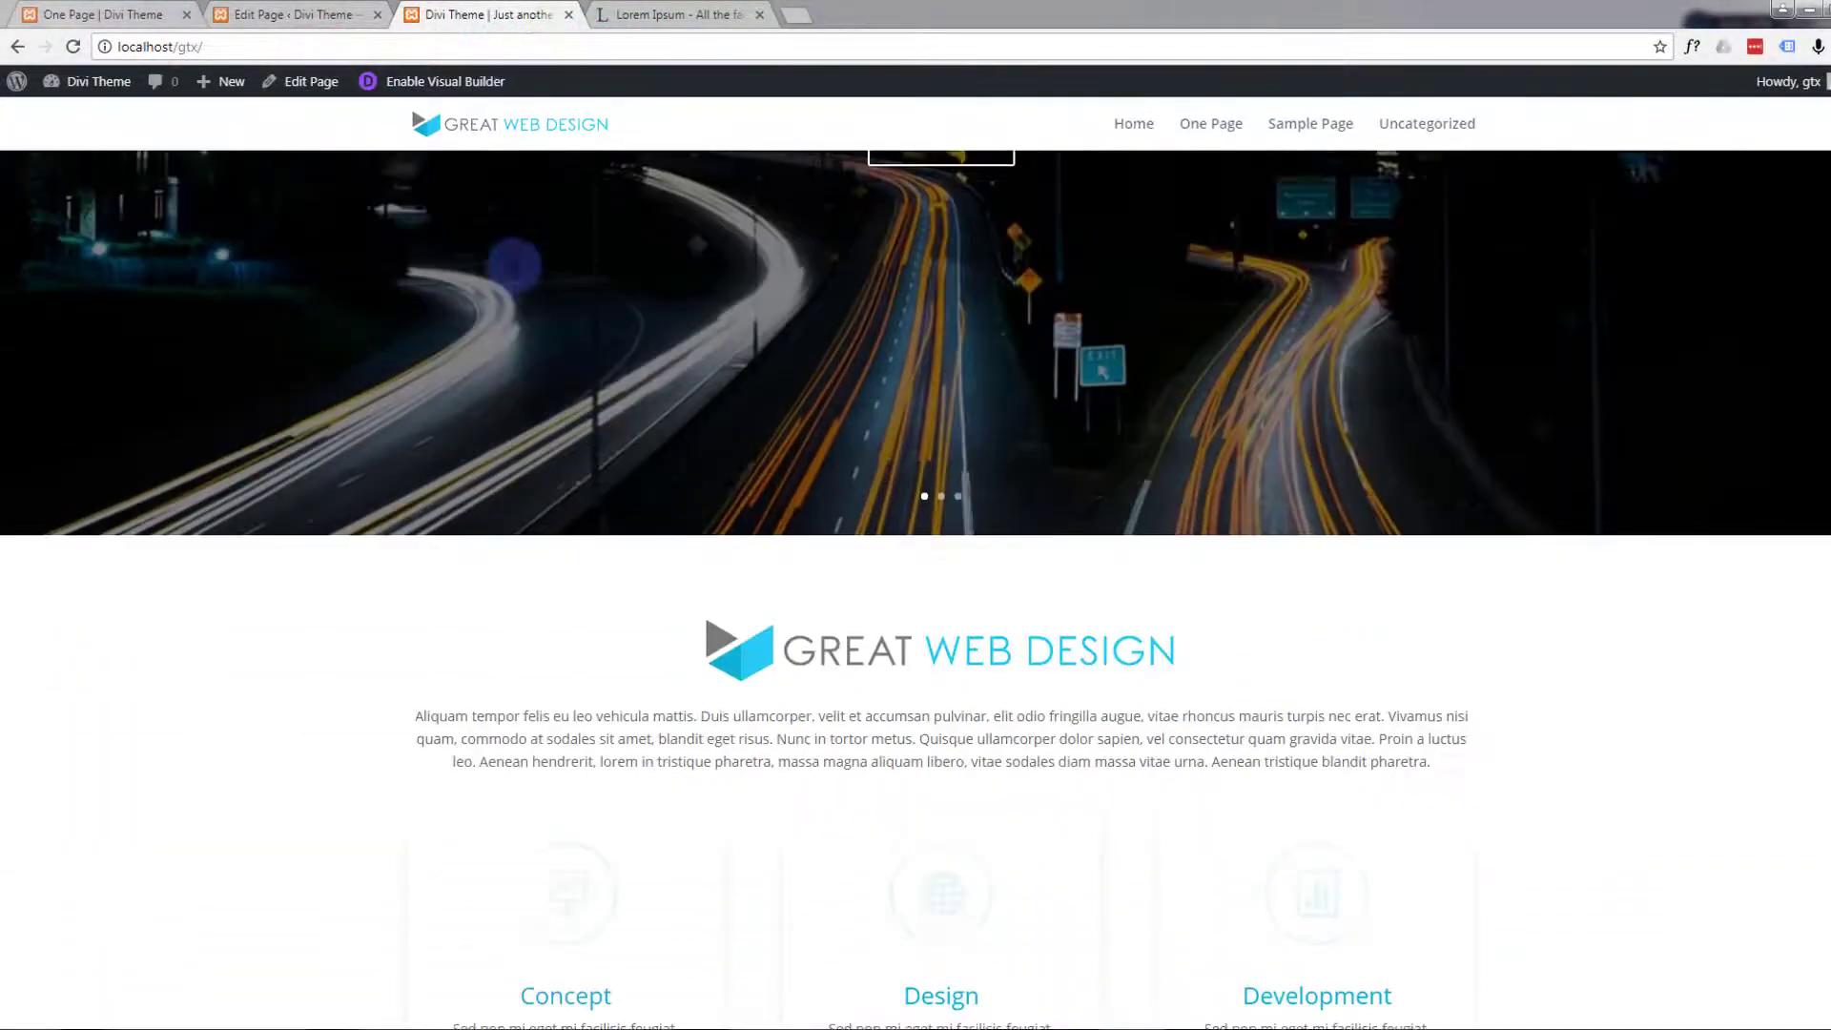
pyautogui.scroll(-1, 513, 267)
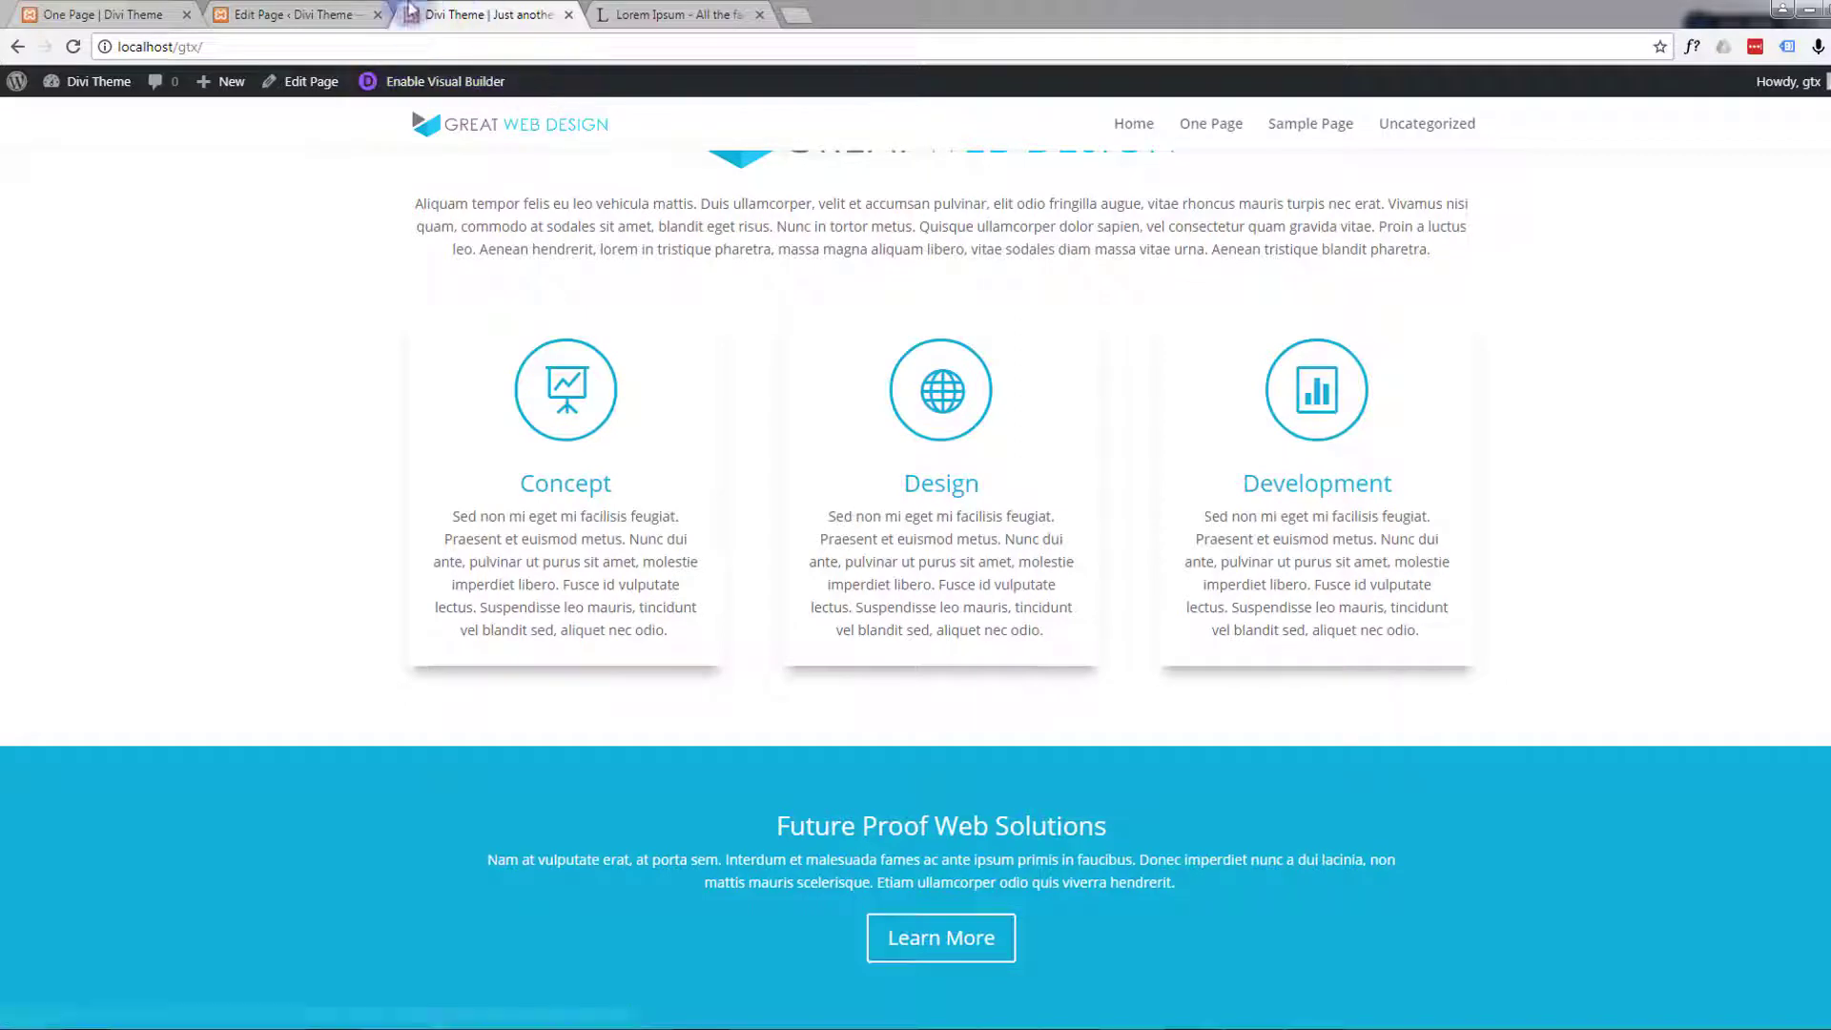
pyautogui.click(299, 19)
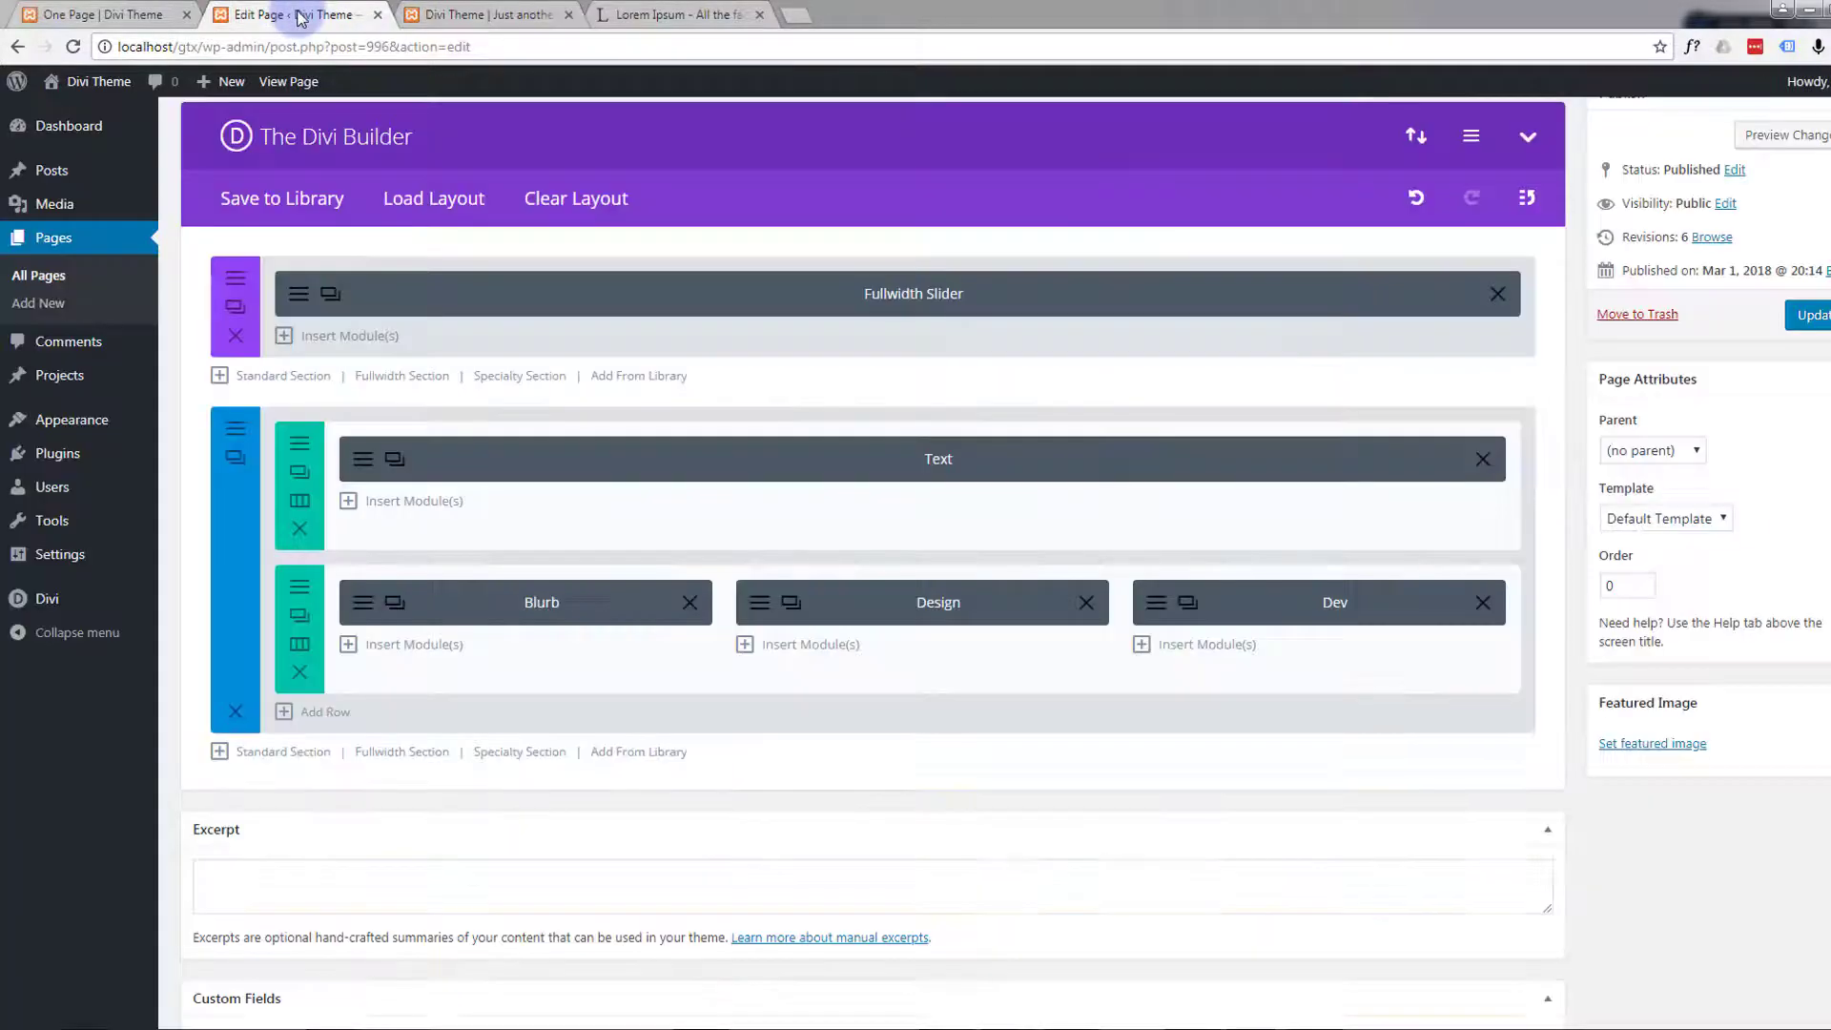
pyautogui.click(74, 48)
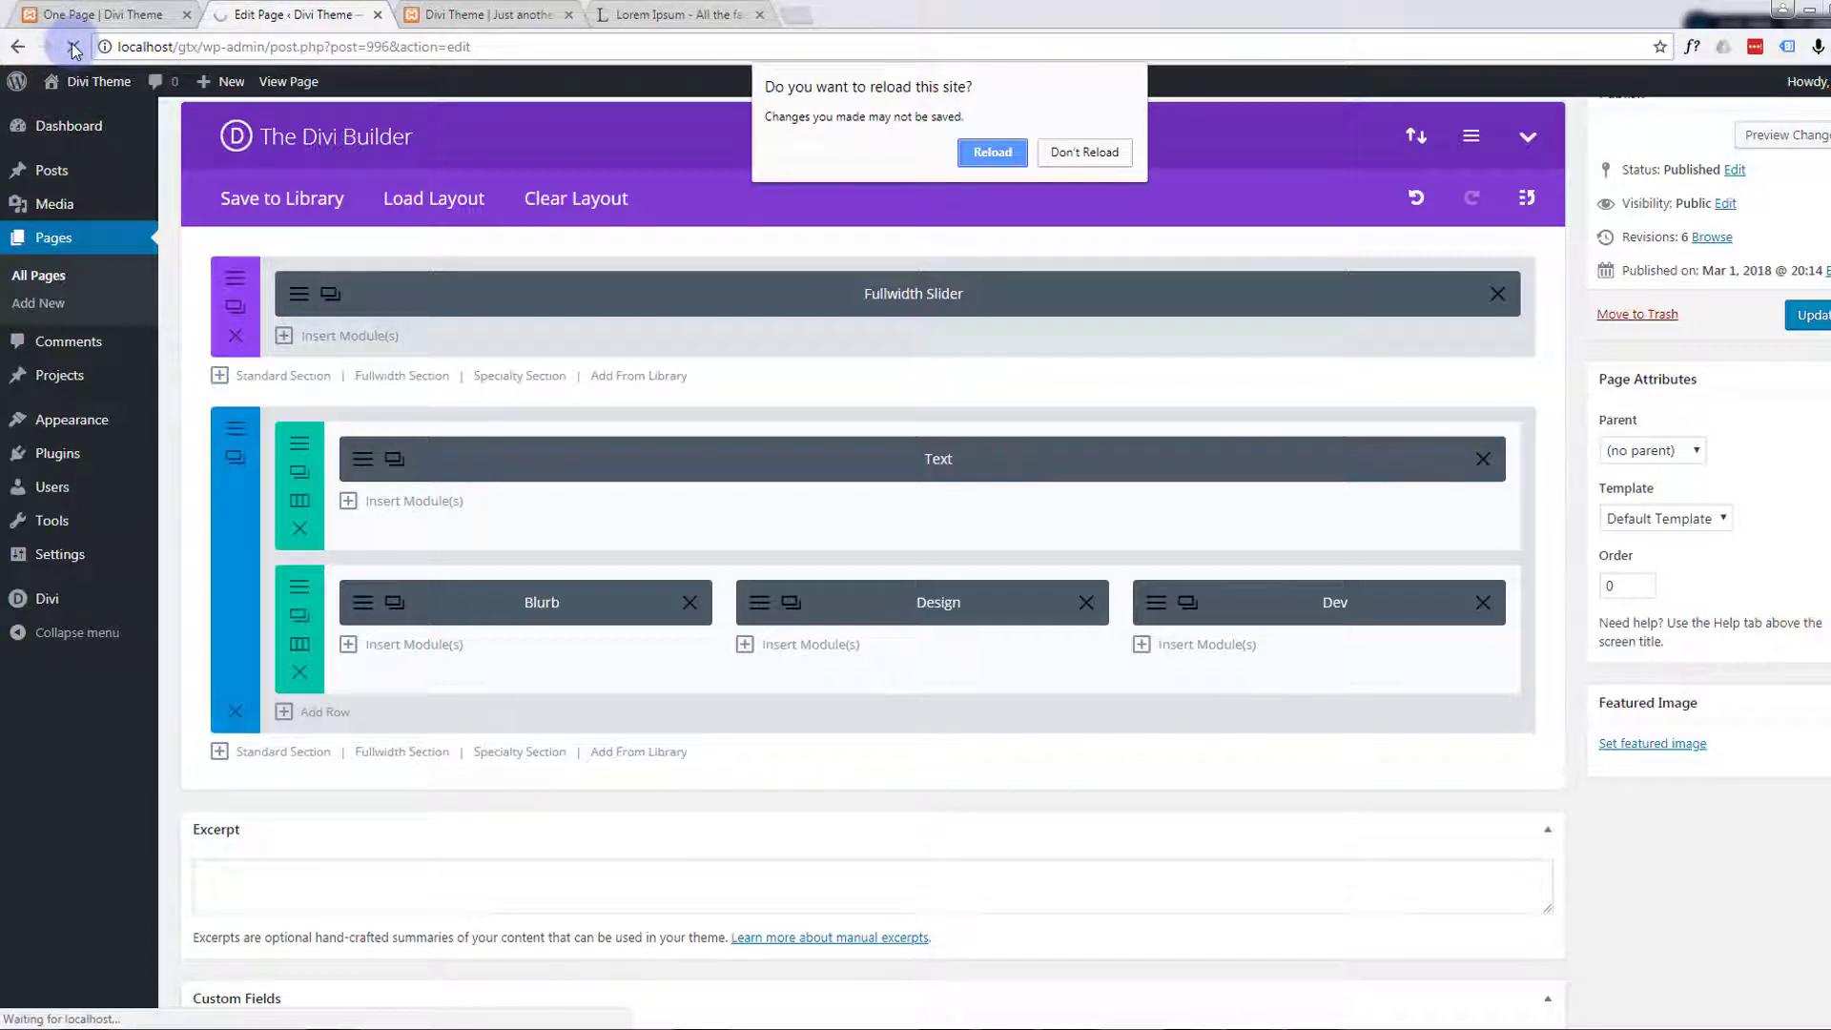
pyautogui.click(1001, 153)
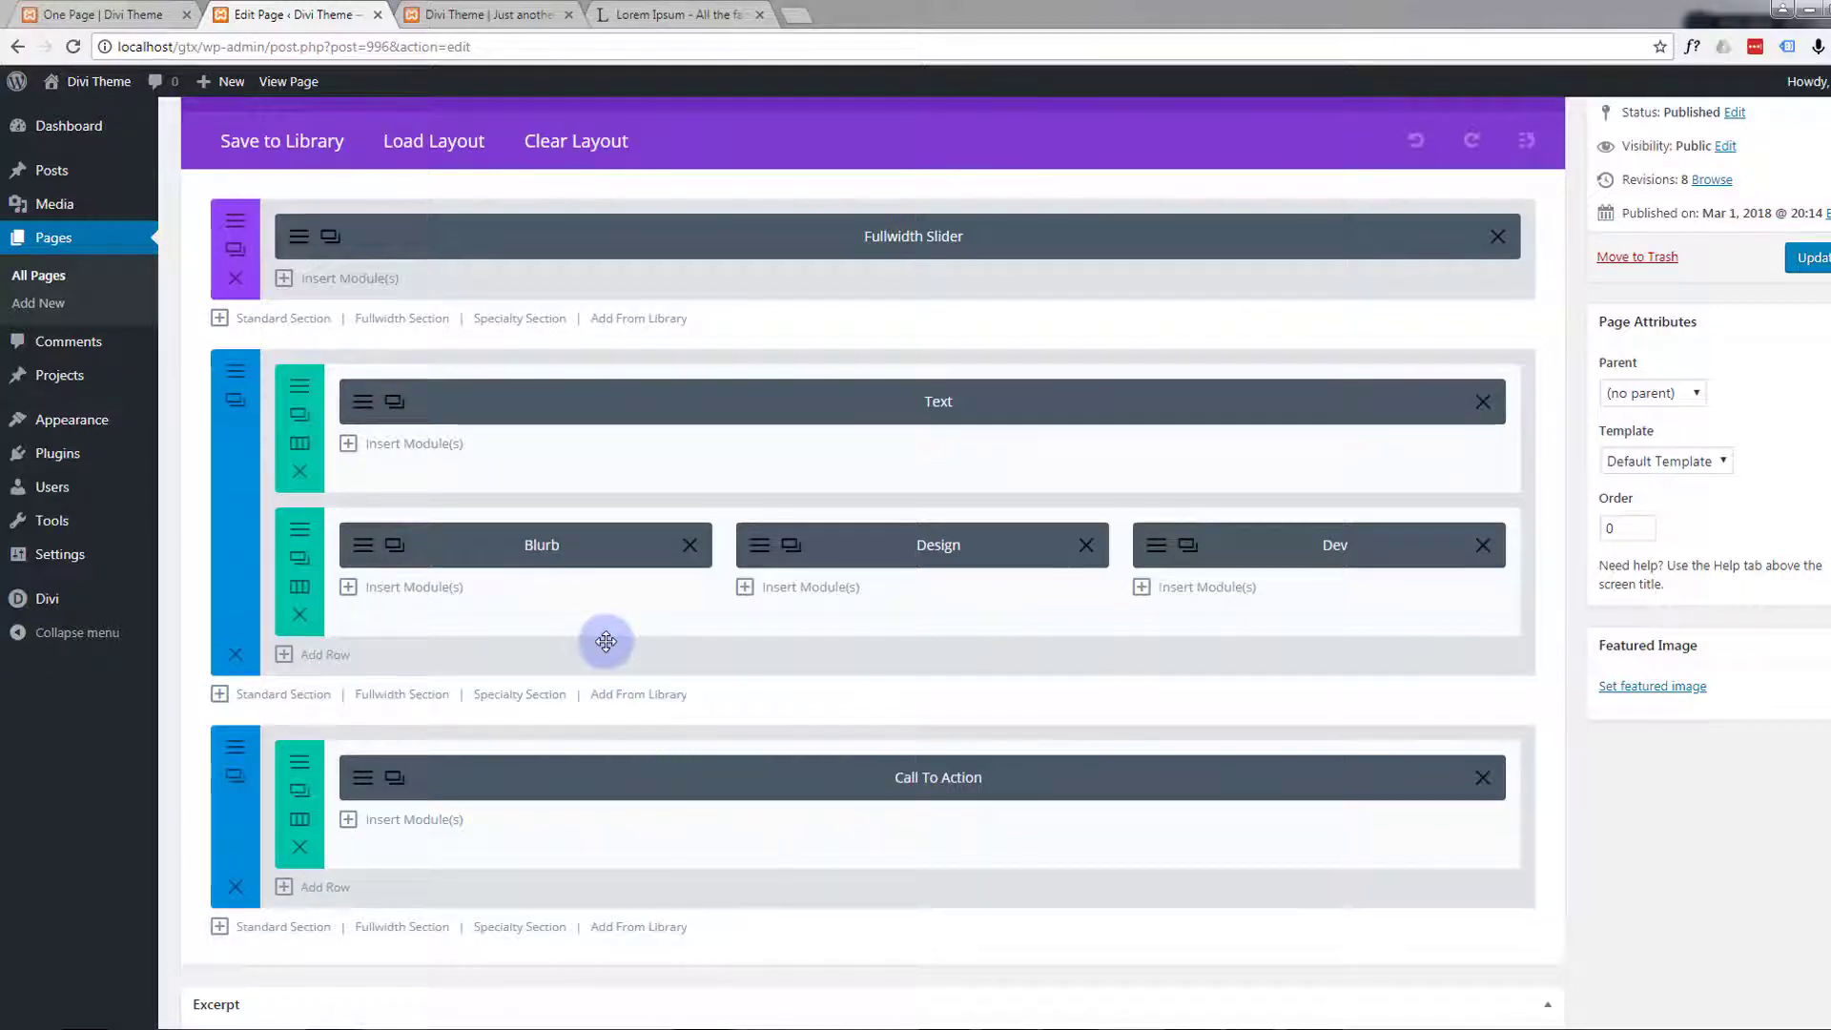
# Add a standard section below the Call To Action section with a row of two half-width columns
pyautogui.scroll(-4, 605, 642)
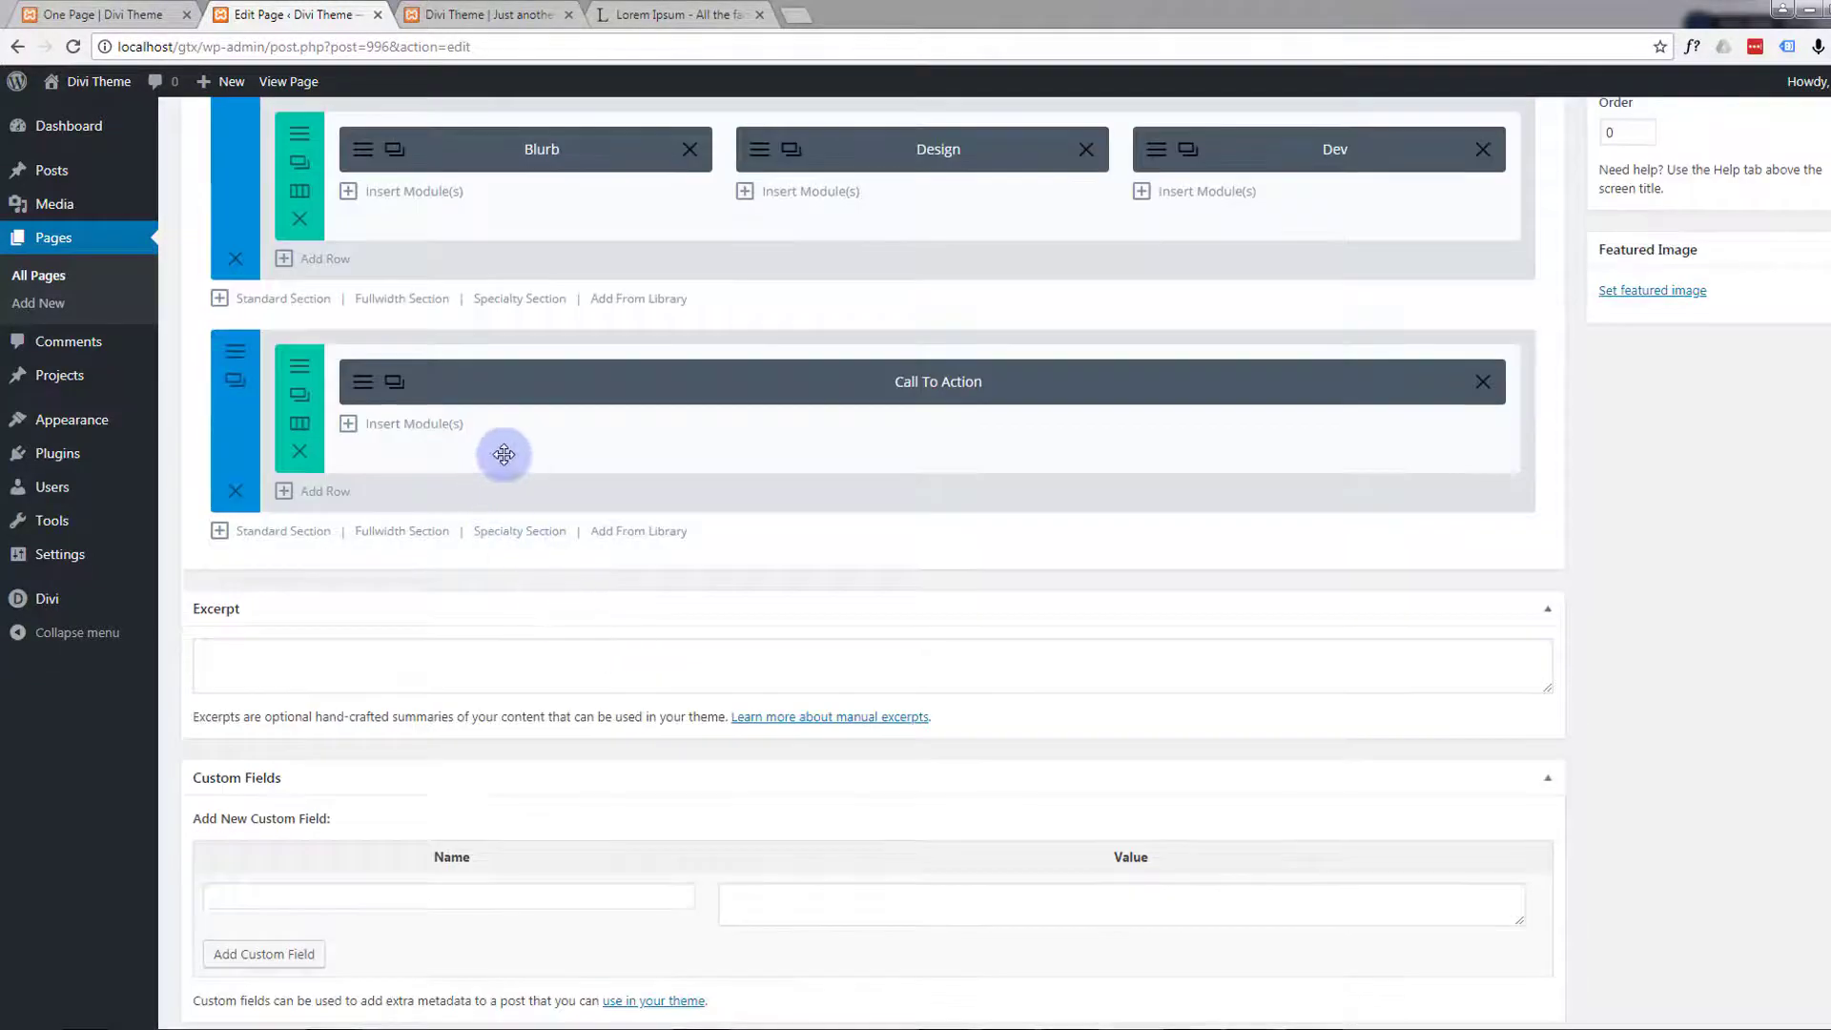
pyautogui.click(269, 534)
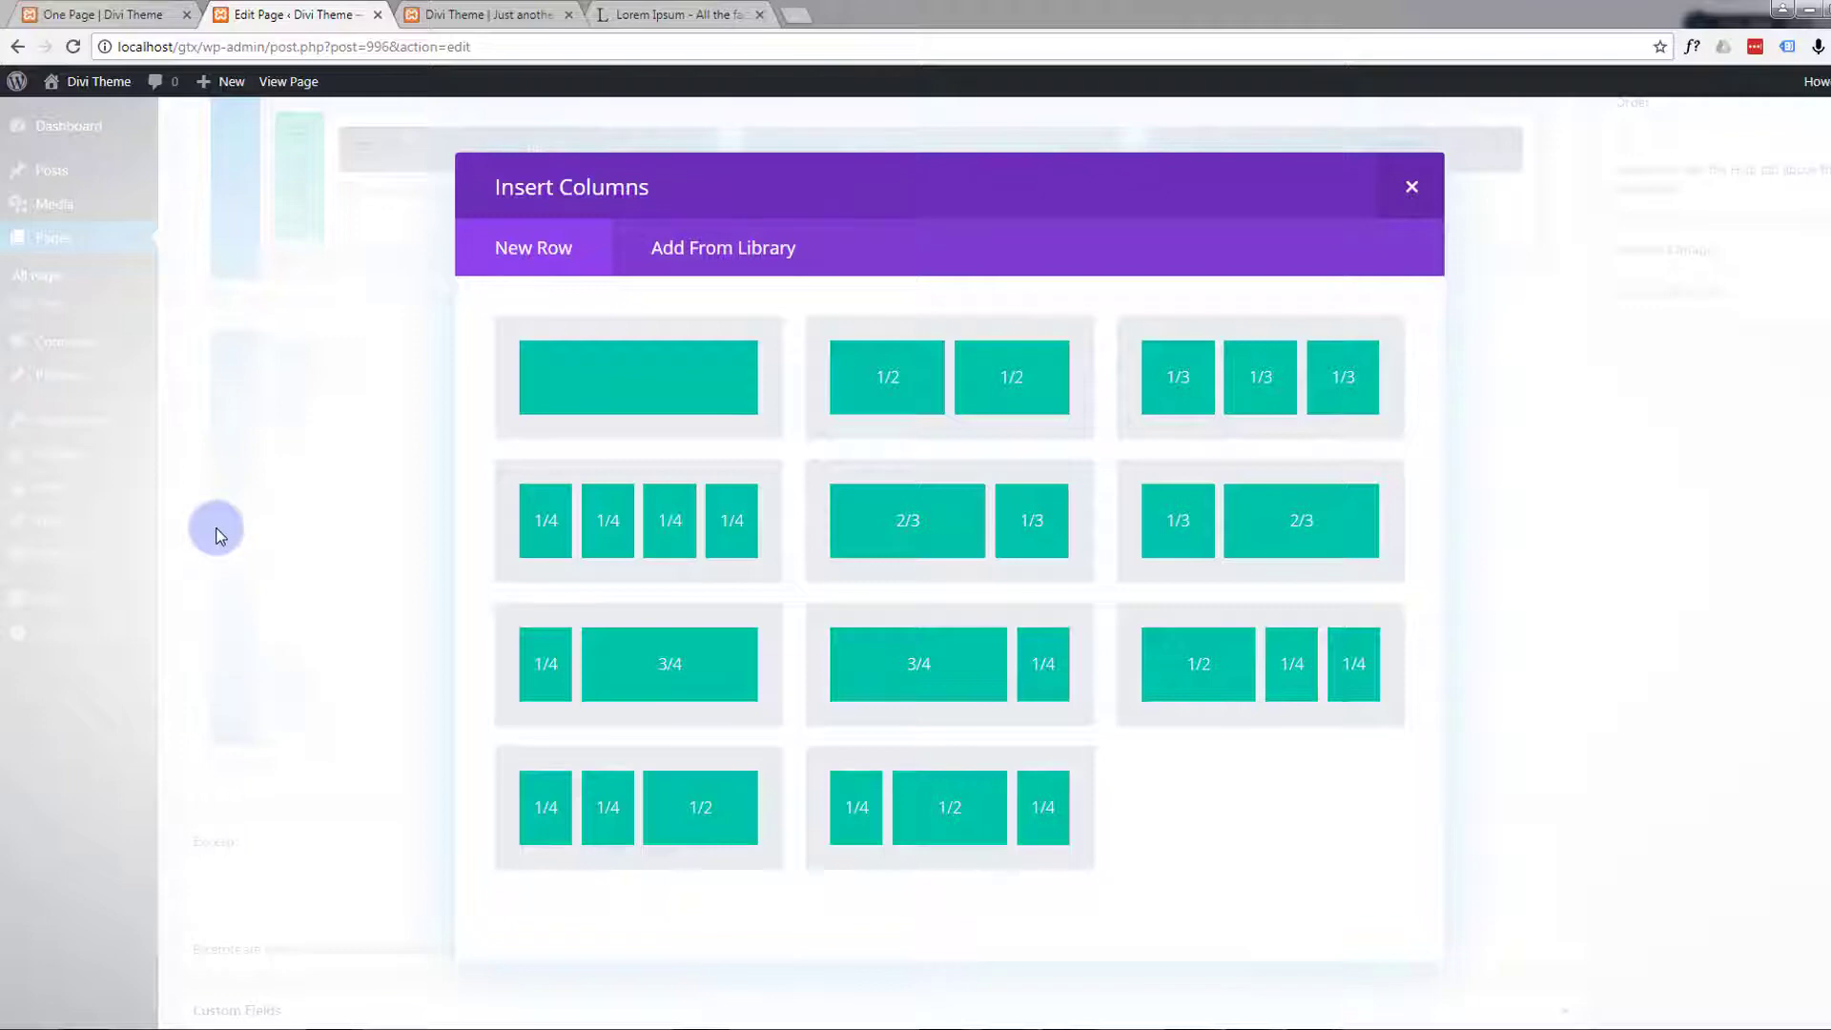
pyautogui.click(897, 381)
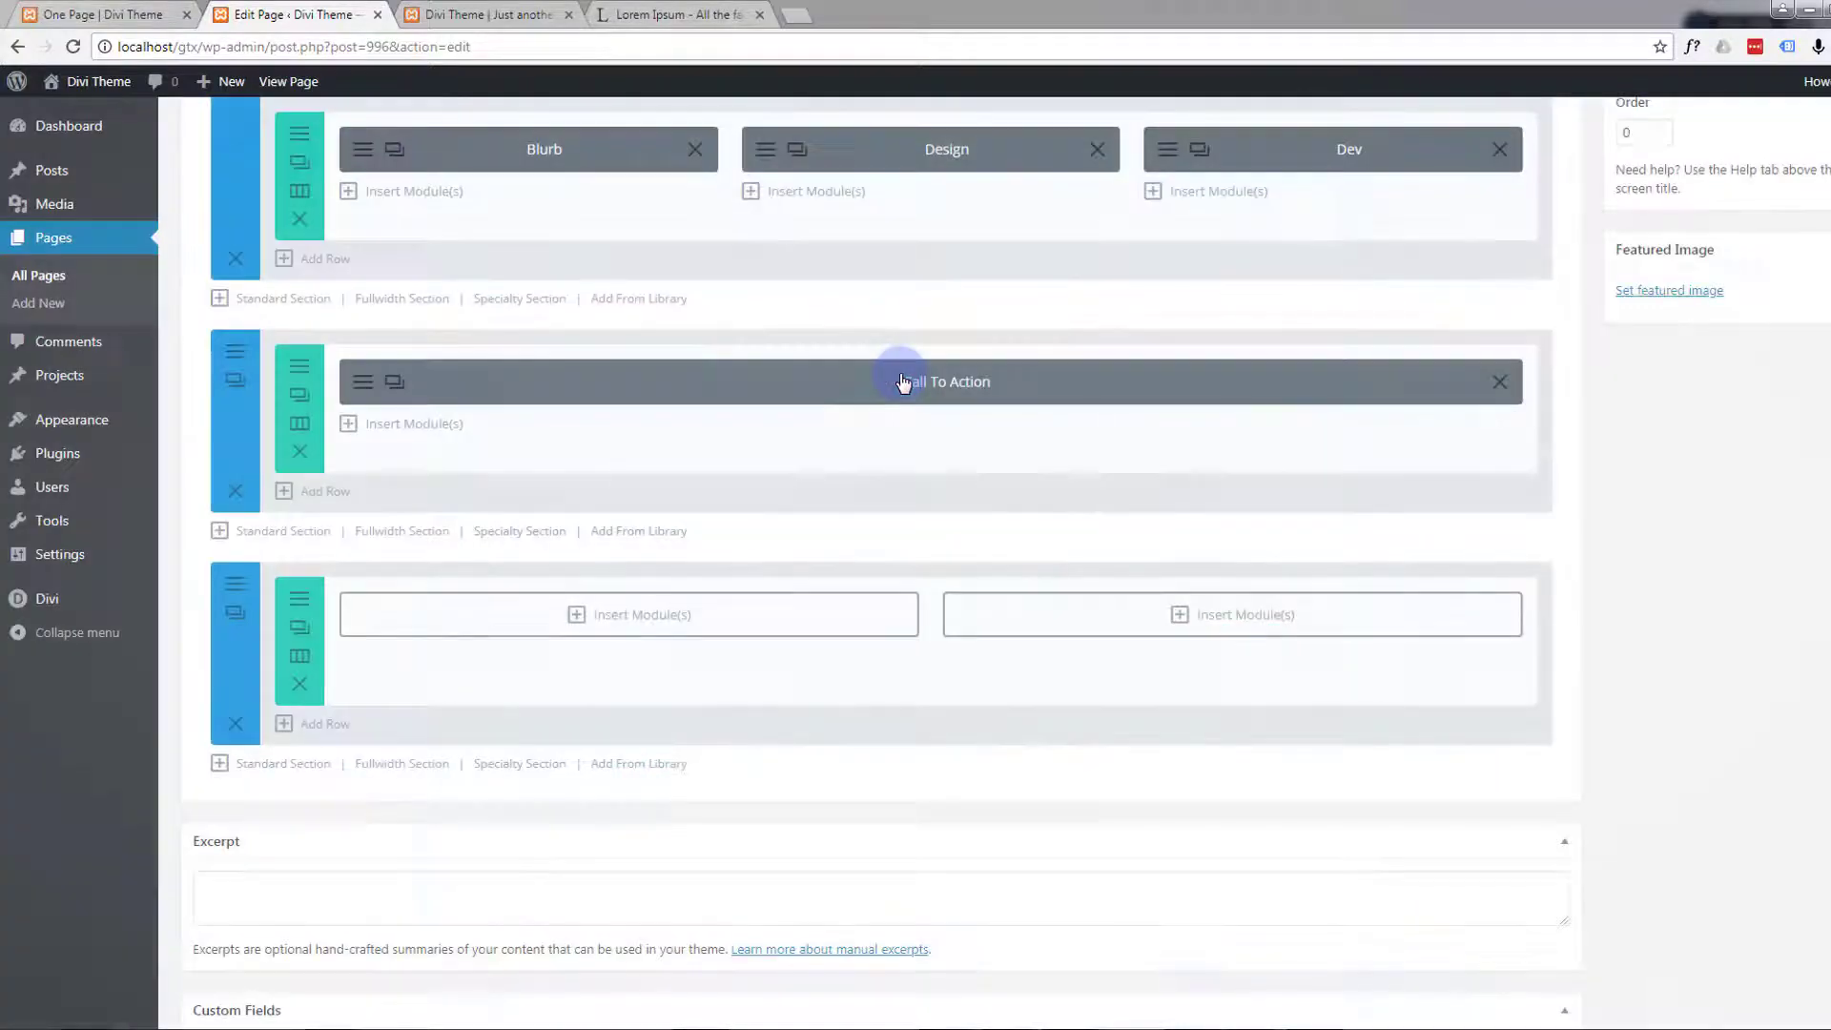
# Insert an Image module into the first column of the new two-column row
pyautogui.scroll(-1, 846, 470)
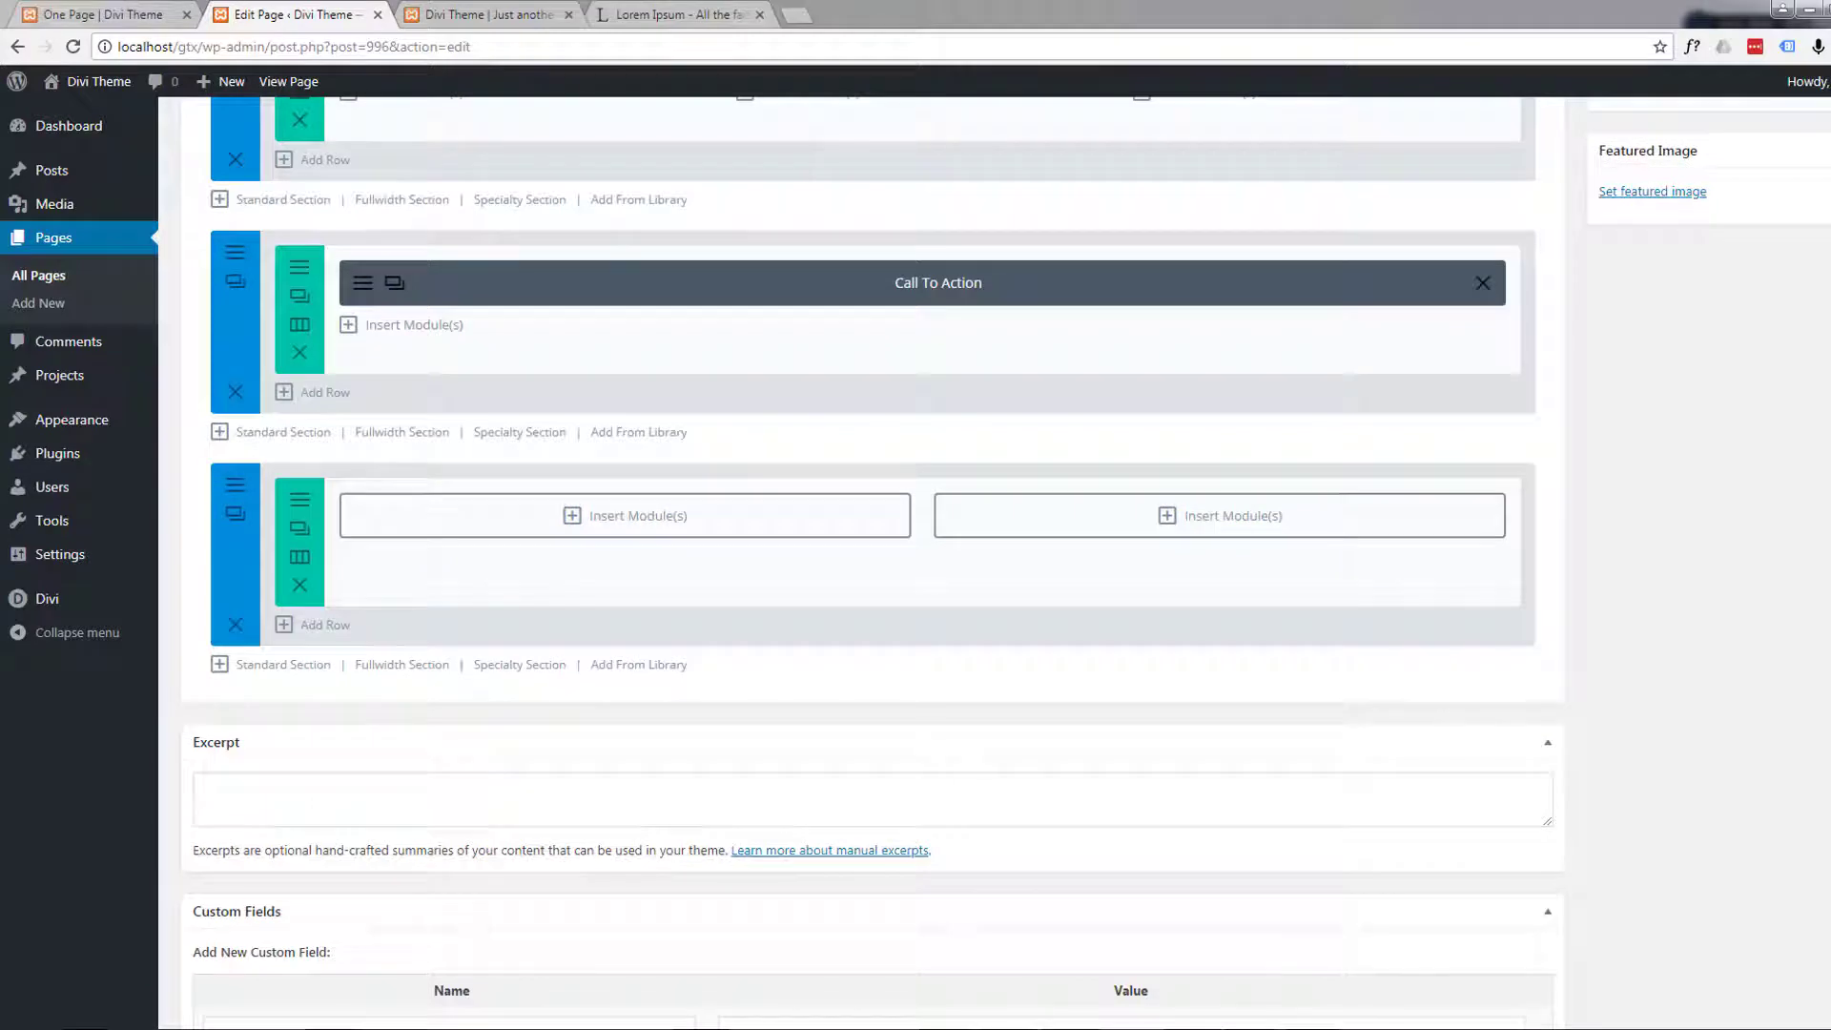
pyautogui.click(574, 516)
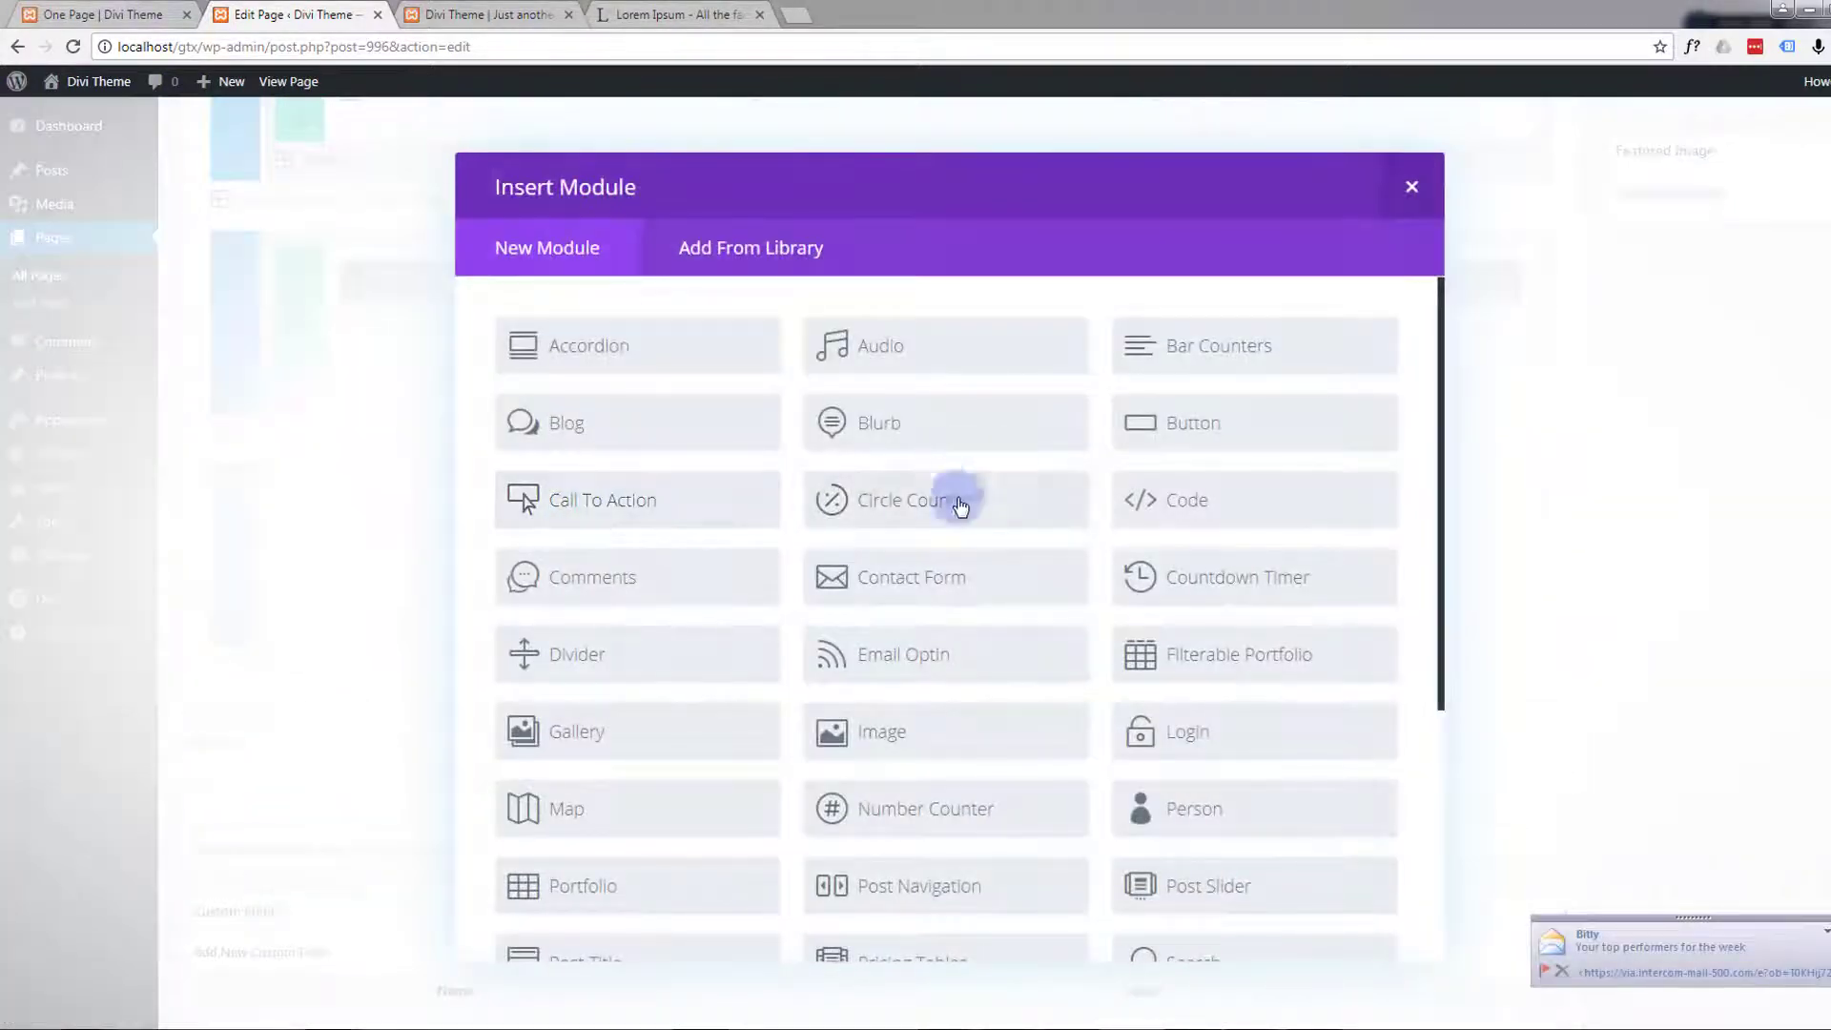
pyautogui.scroll(-5, 952, 599)
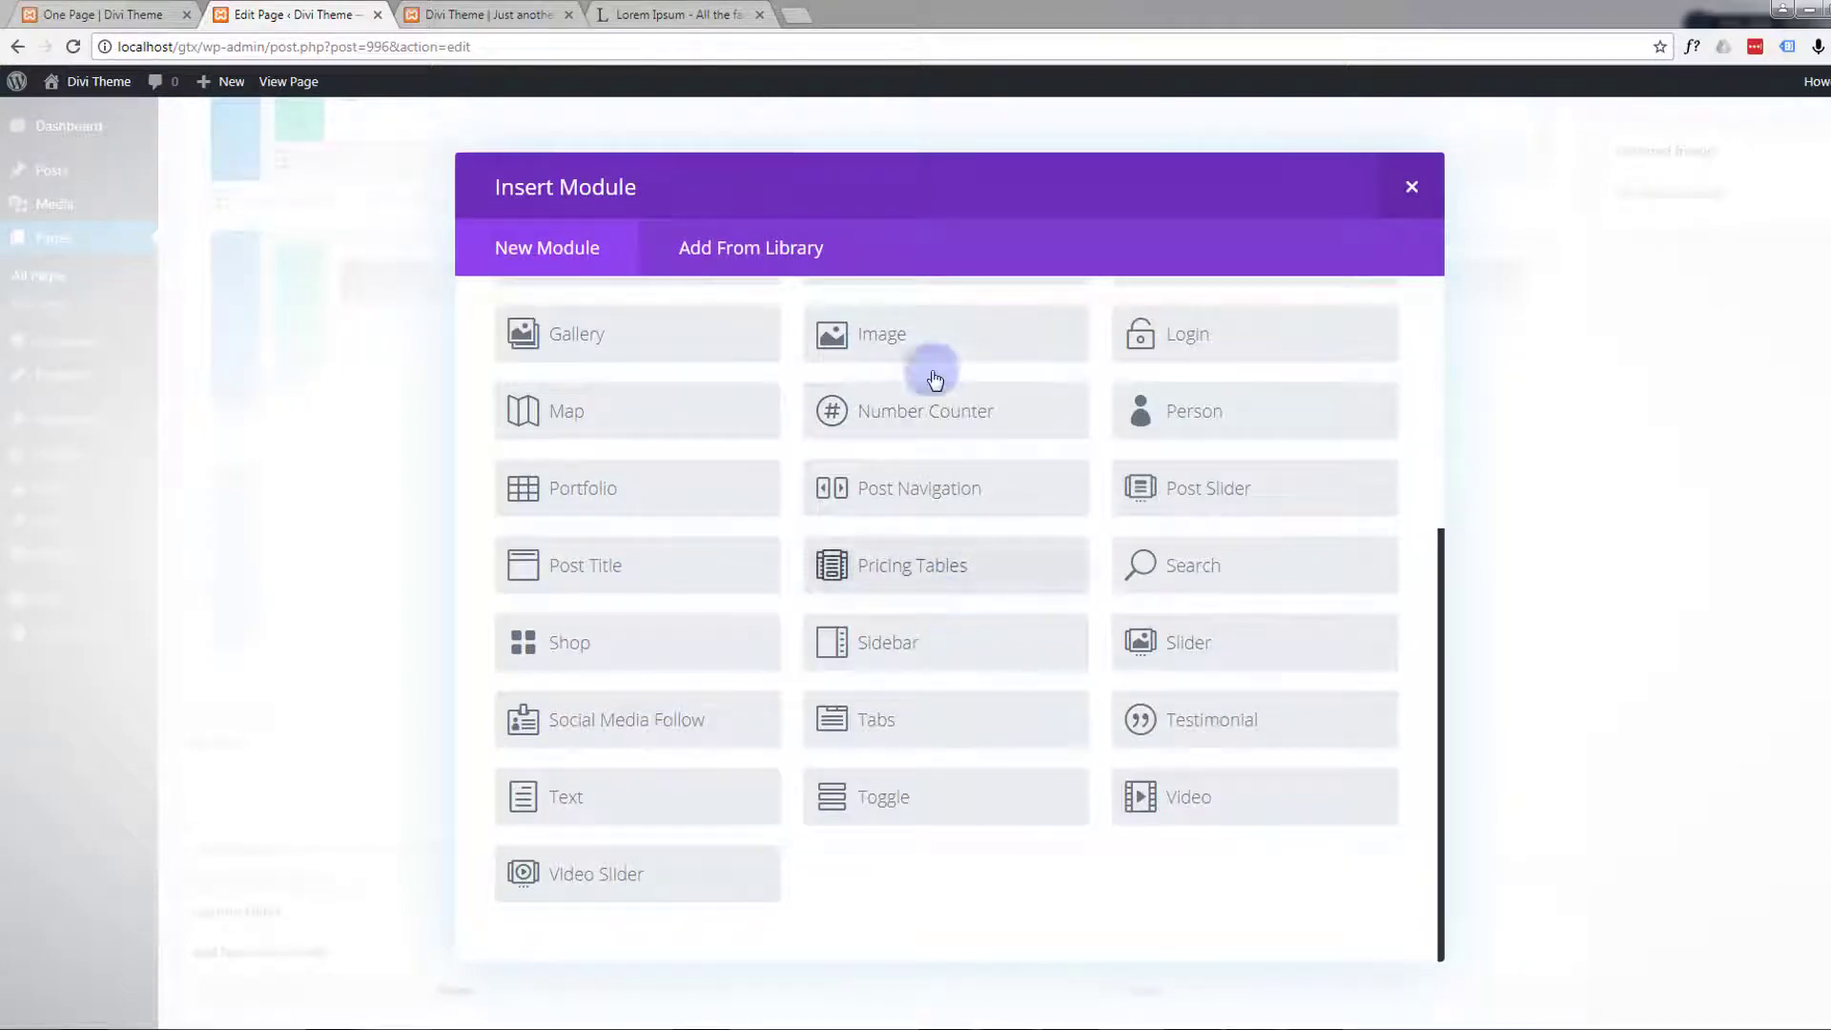
pyautogui.click(935, 341)
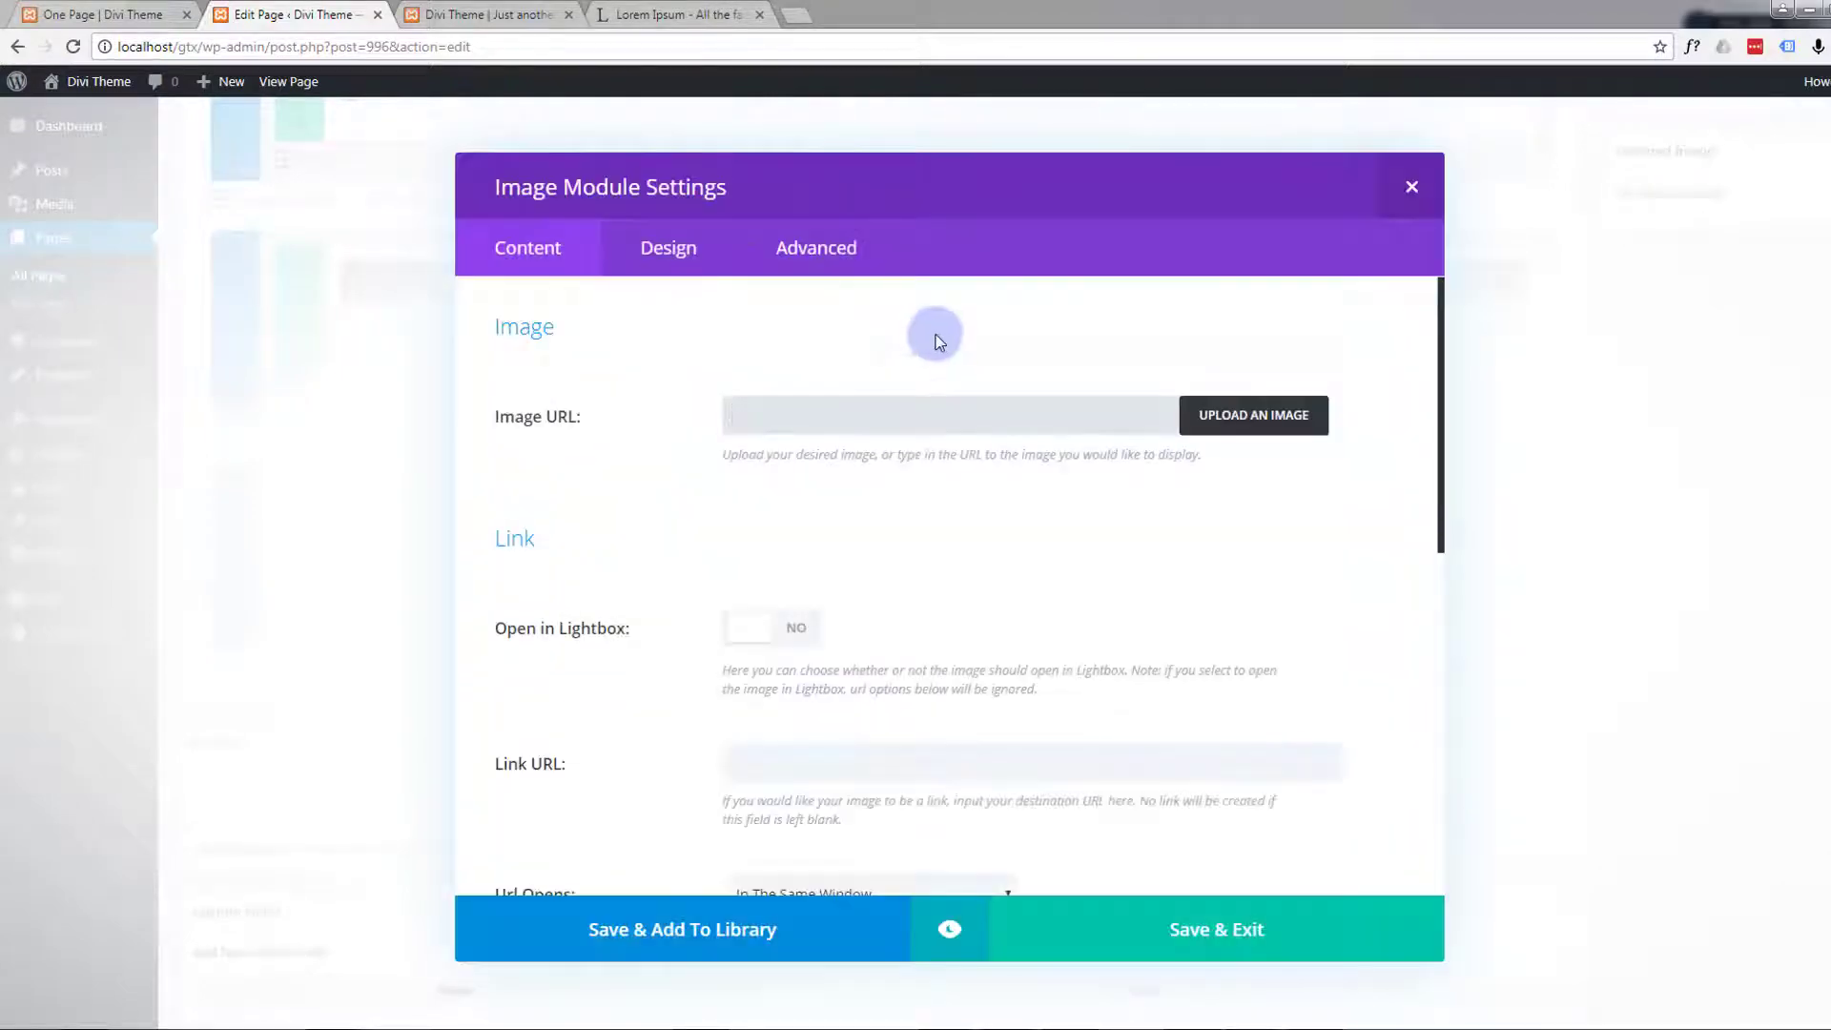
# Upload the comps-1 and comps-2 images from the local Images folder to the media library for the Image module
pyautogui.click(1234, 417)
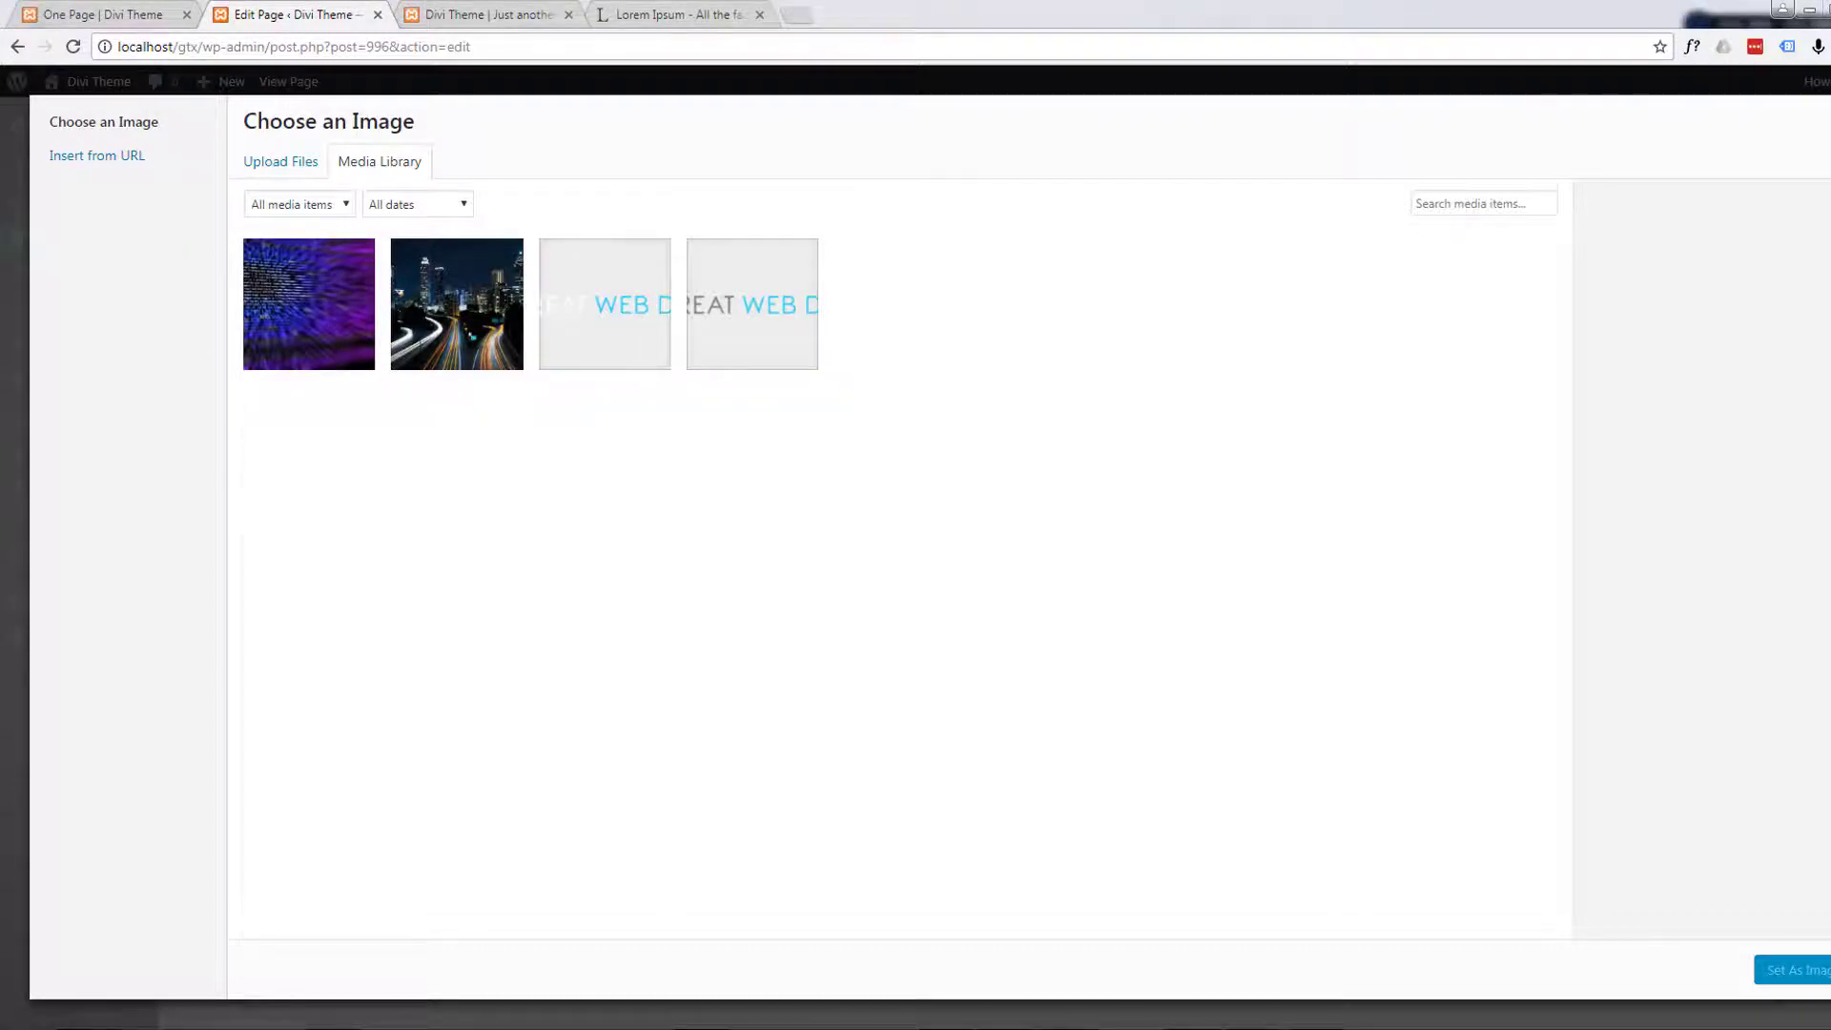
pyautogui.moveTo(2, 434); pyautogui.dragTo(1428, 216)
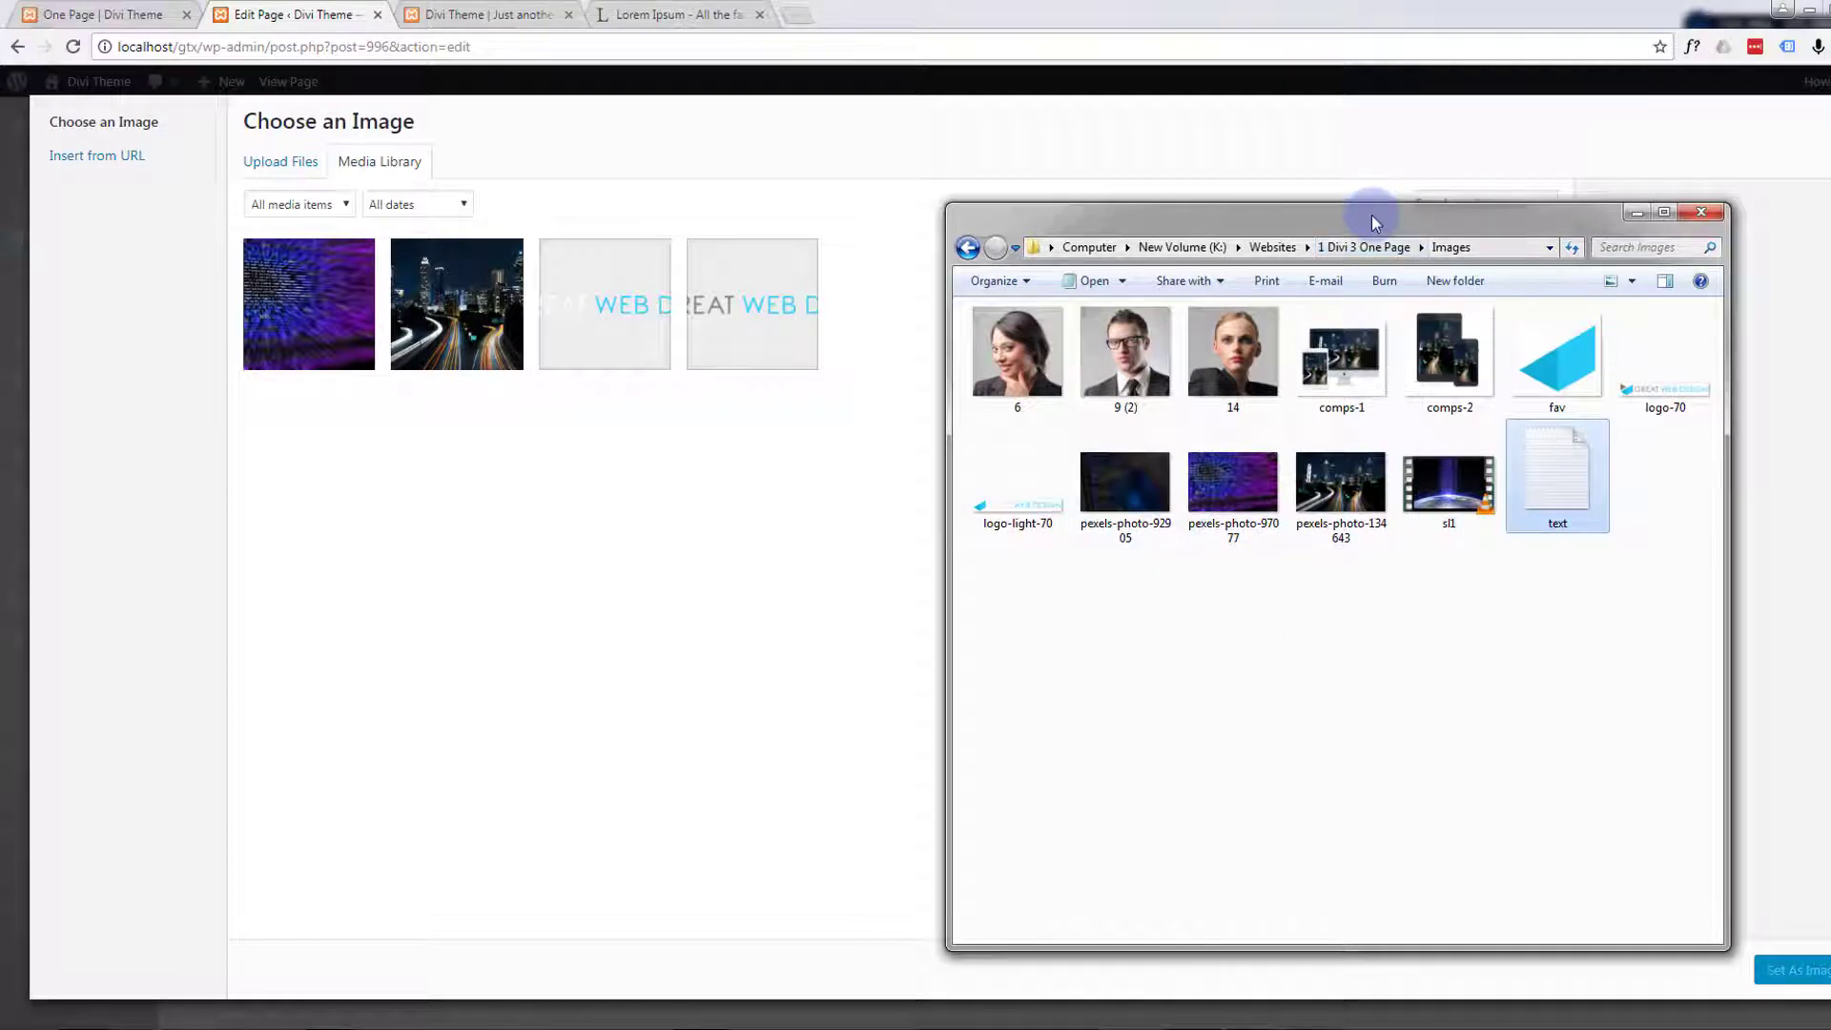
pyautogui.moveTo(1373, 222); pyautogui.dragTo(0, 234)
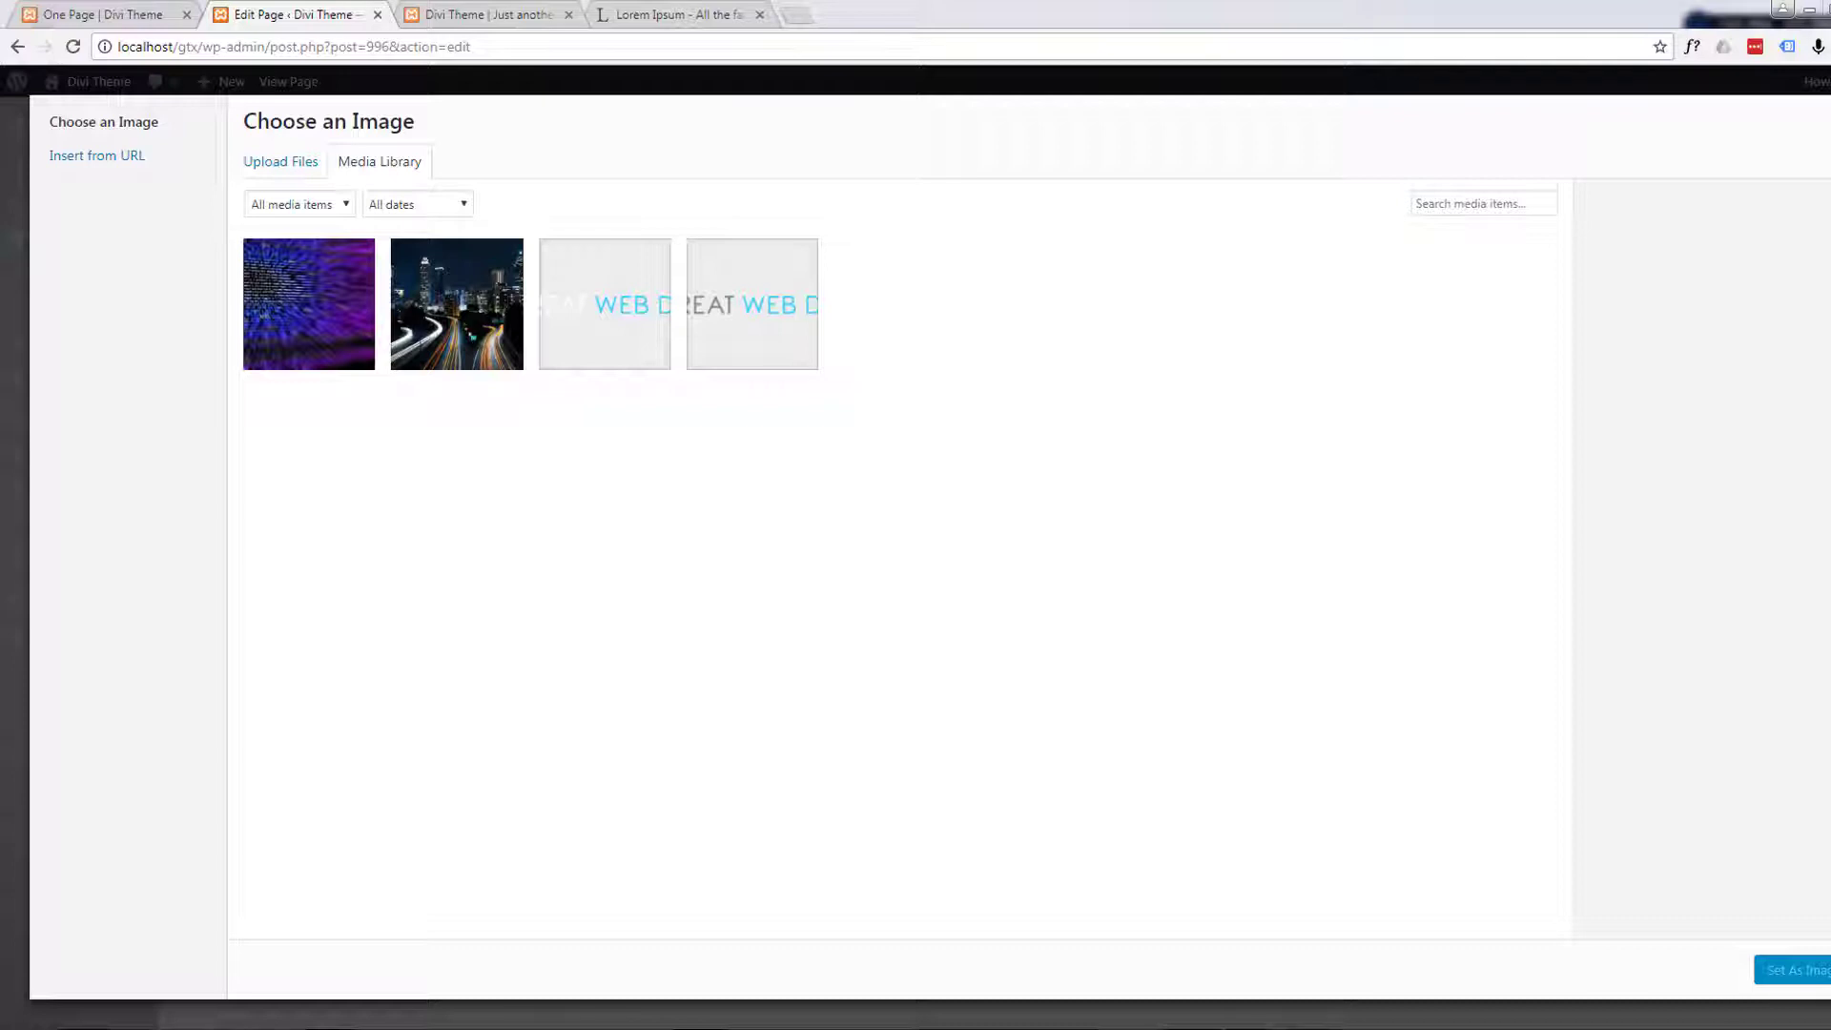
pyautogui.moveTo(0, 257); pyautogui.dragTo(1217, 391)
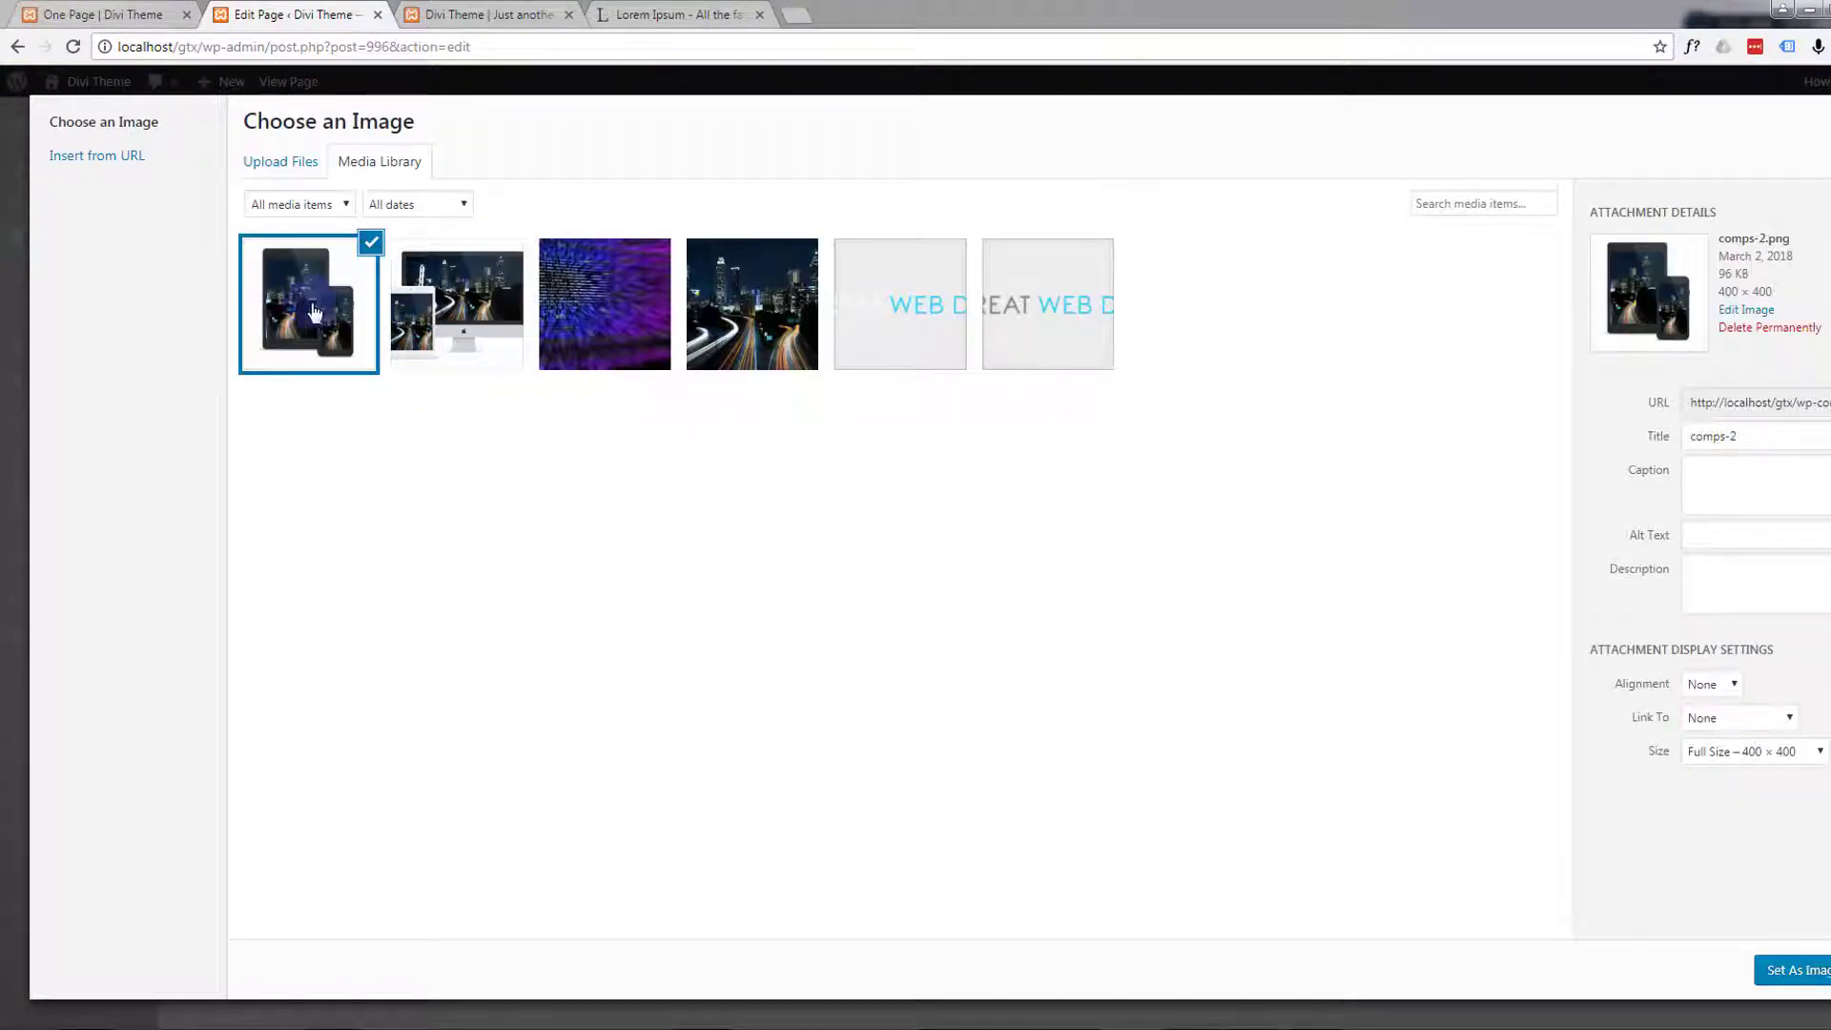
# Give comps-2.png the alt text "Responsive" and set it as the module's image
pyautogui.click(1716, 536)
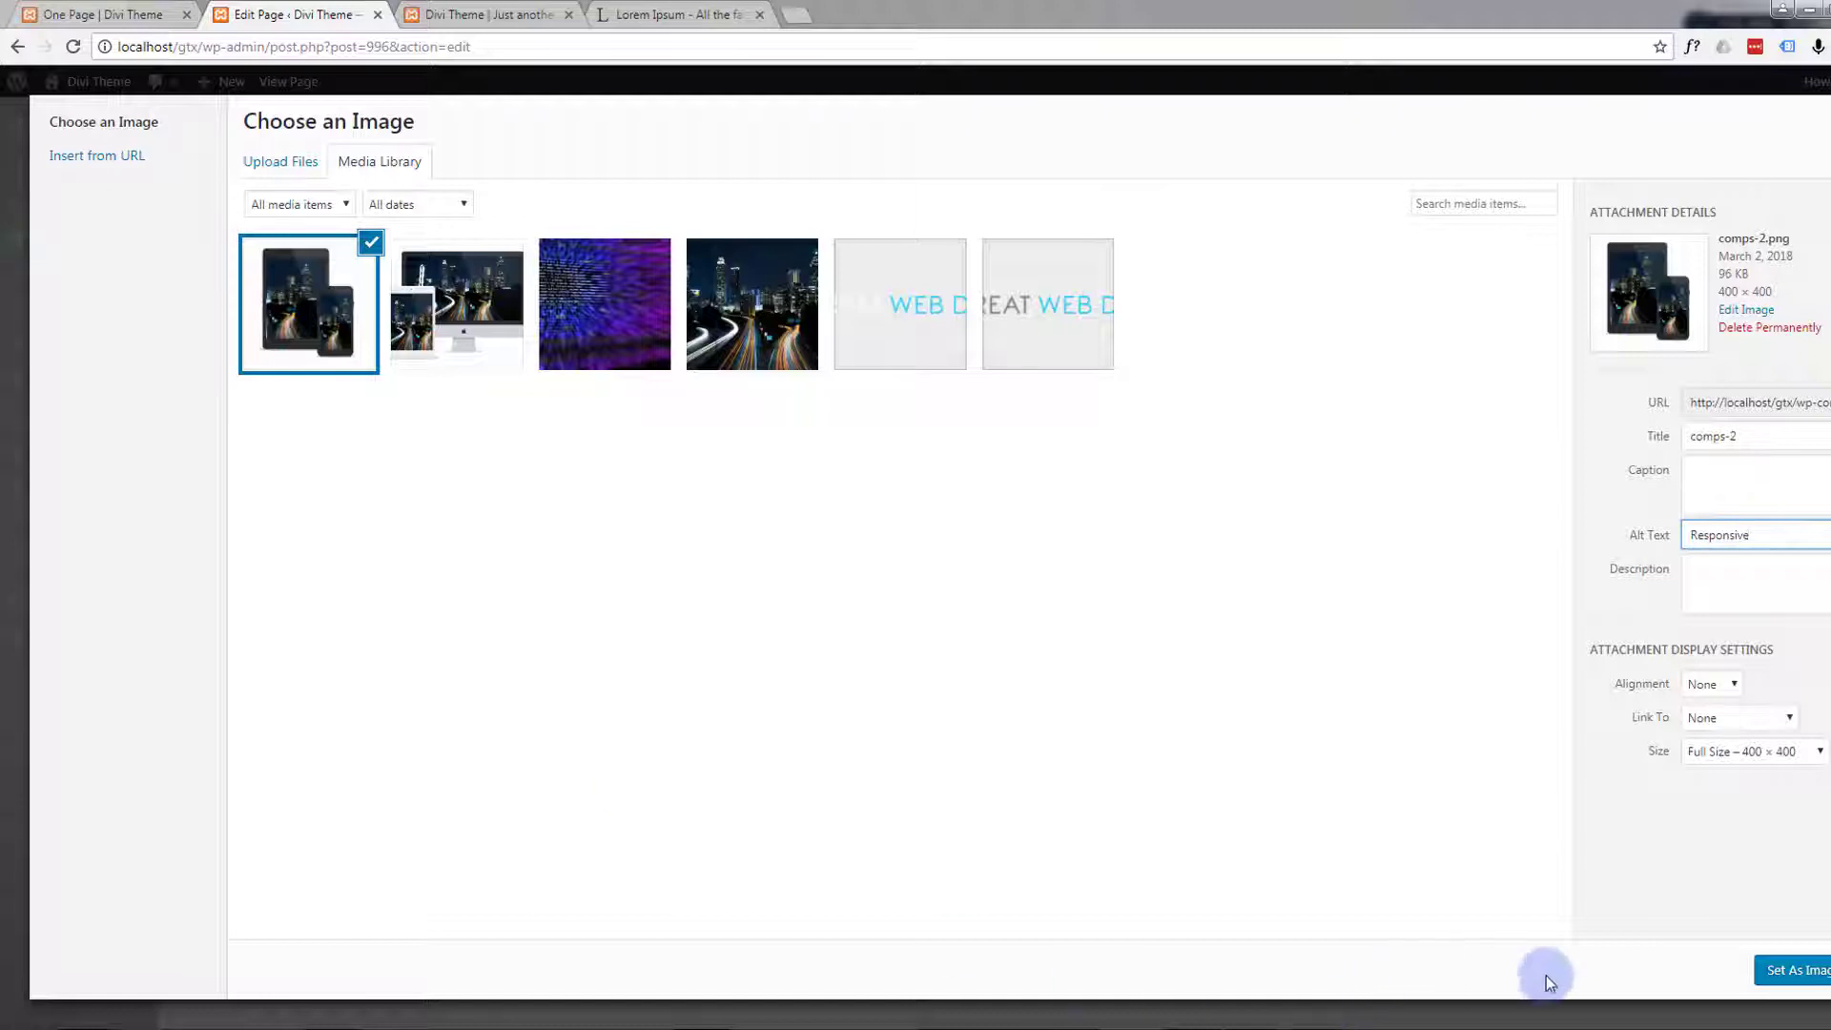
pyautogui.click(1783, 972)
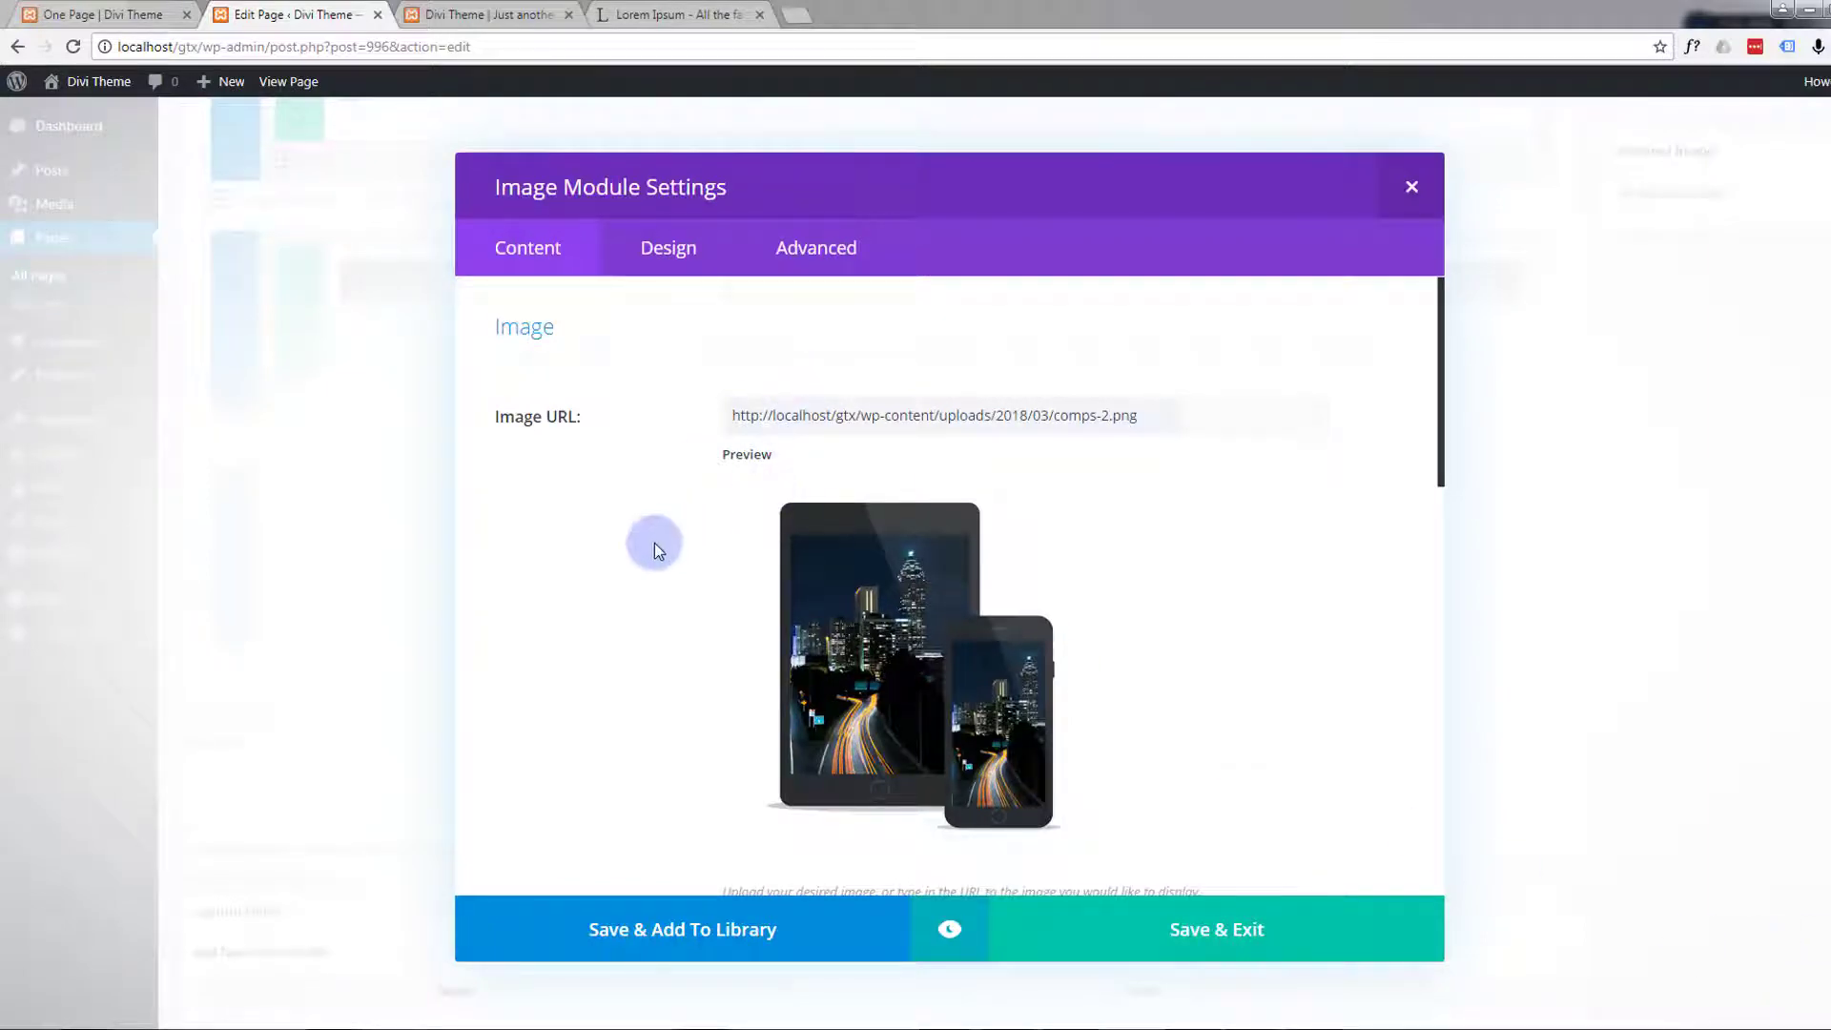
# Review the Image module's link, background and admin label settings, and save the module
pyautogui.scroll(-5, 654, 543)
pyautogui.scroll(-3, 654, 541)
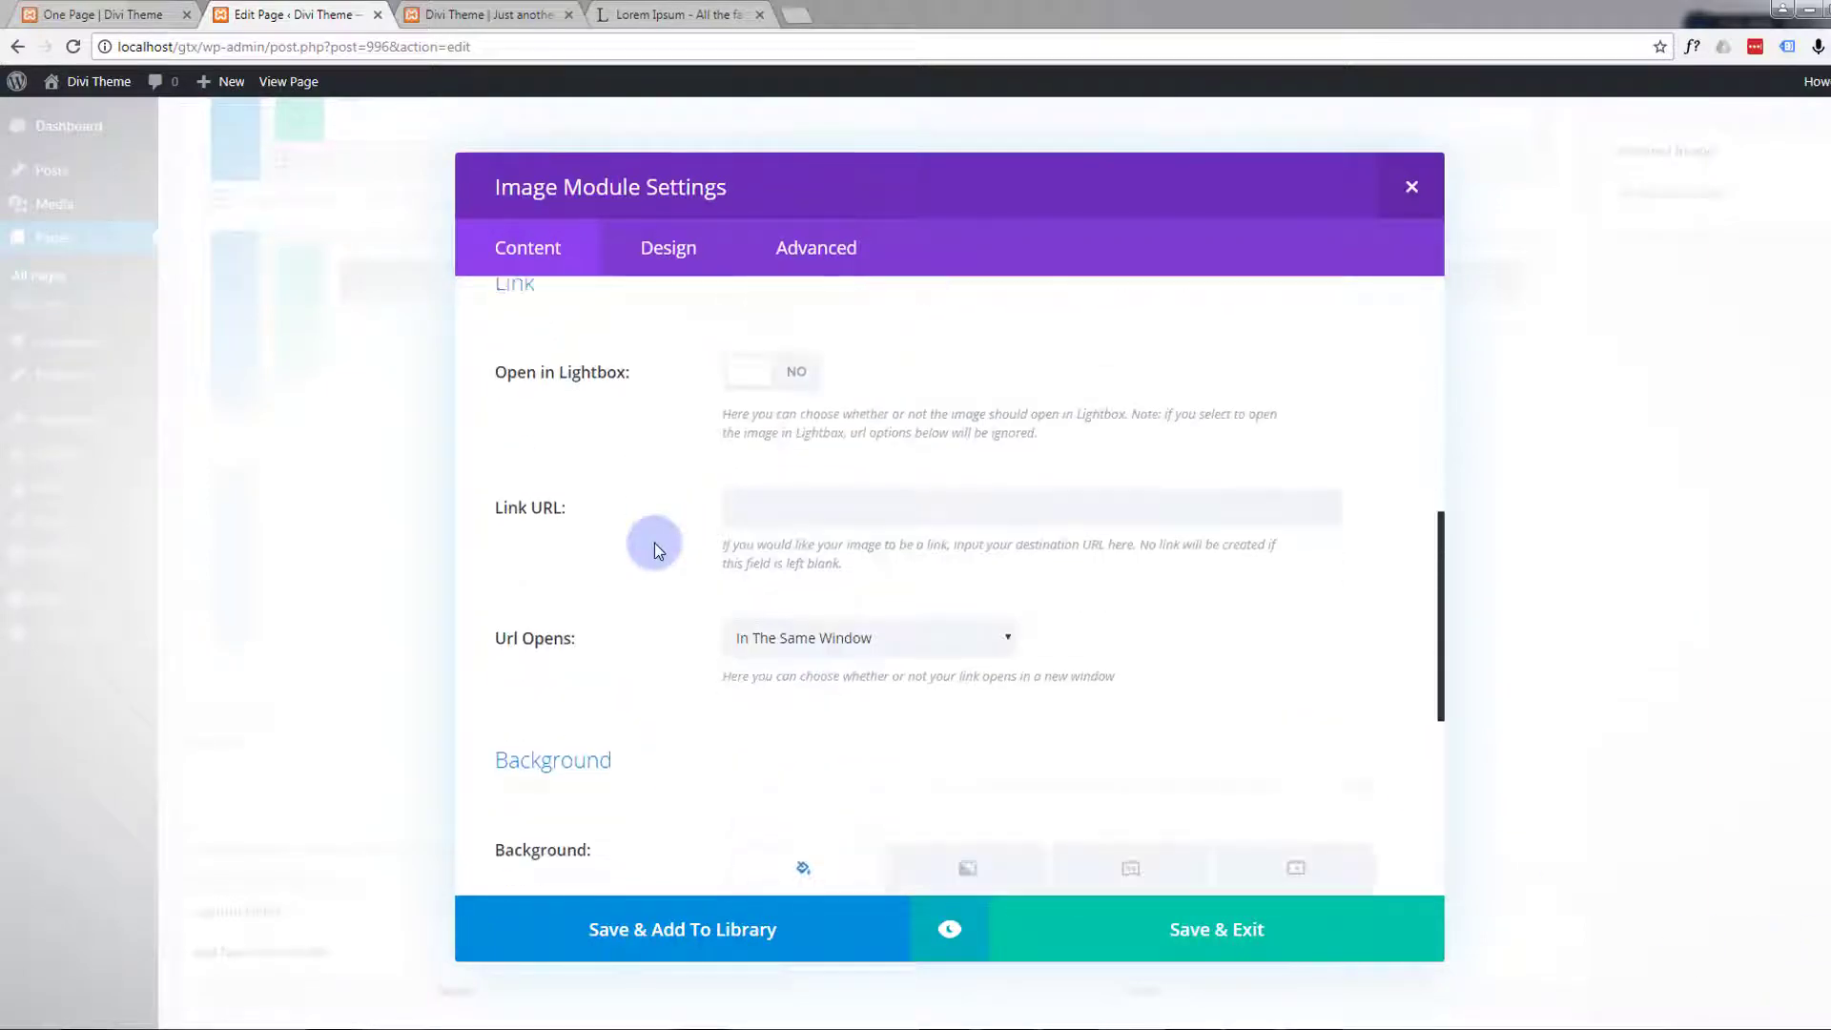
pyautogui.scroll(3, 602, 515)
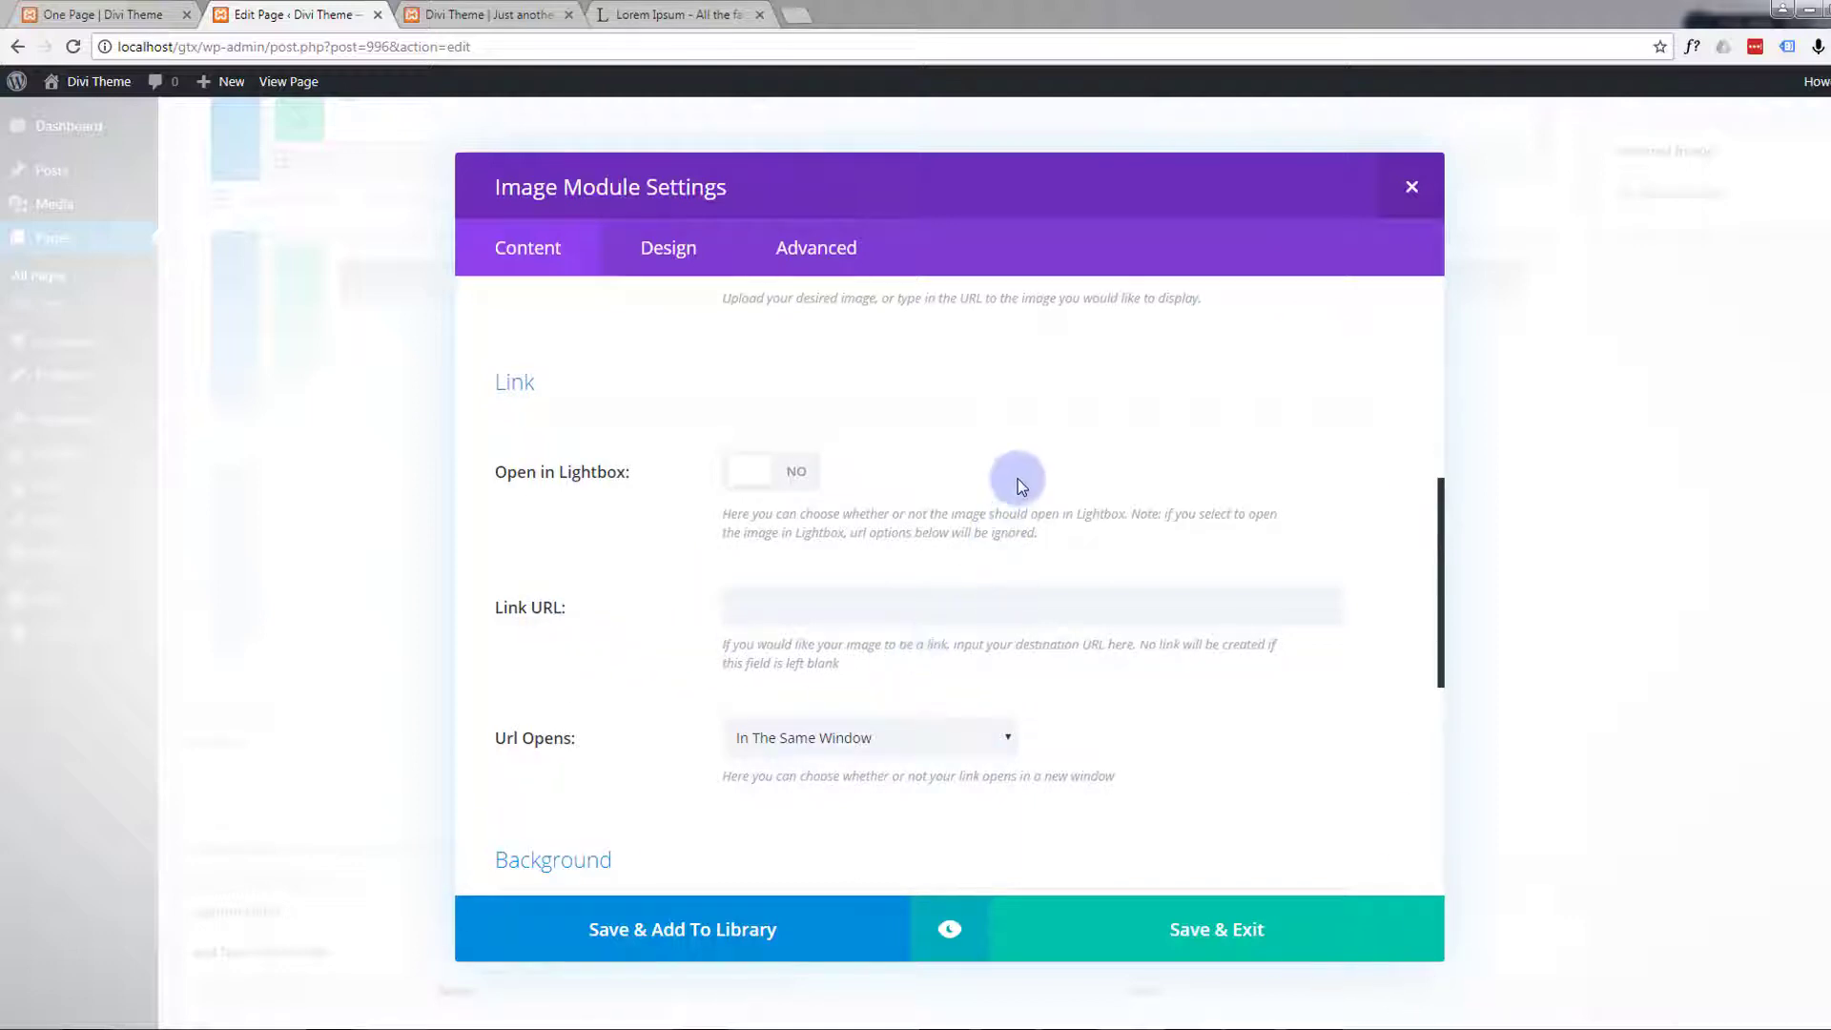
pyautogui.scroll(-1, 1017, 478)
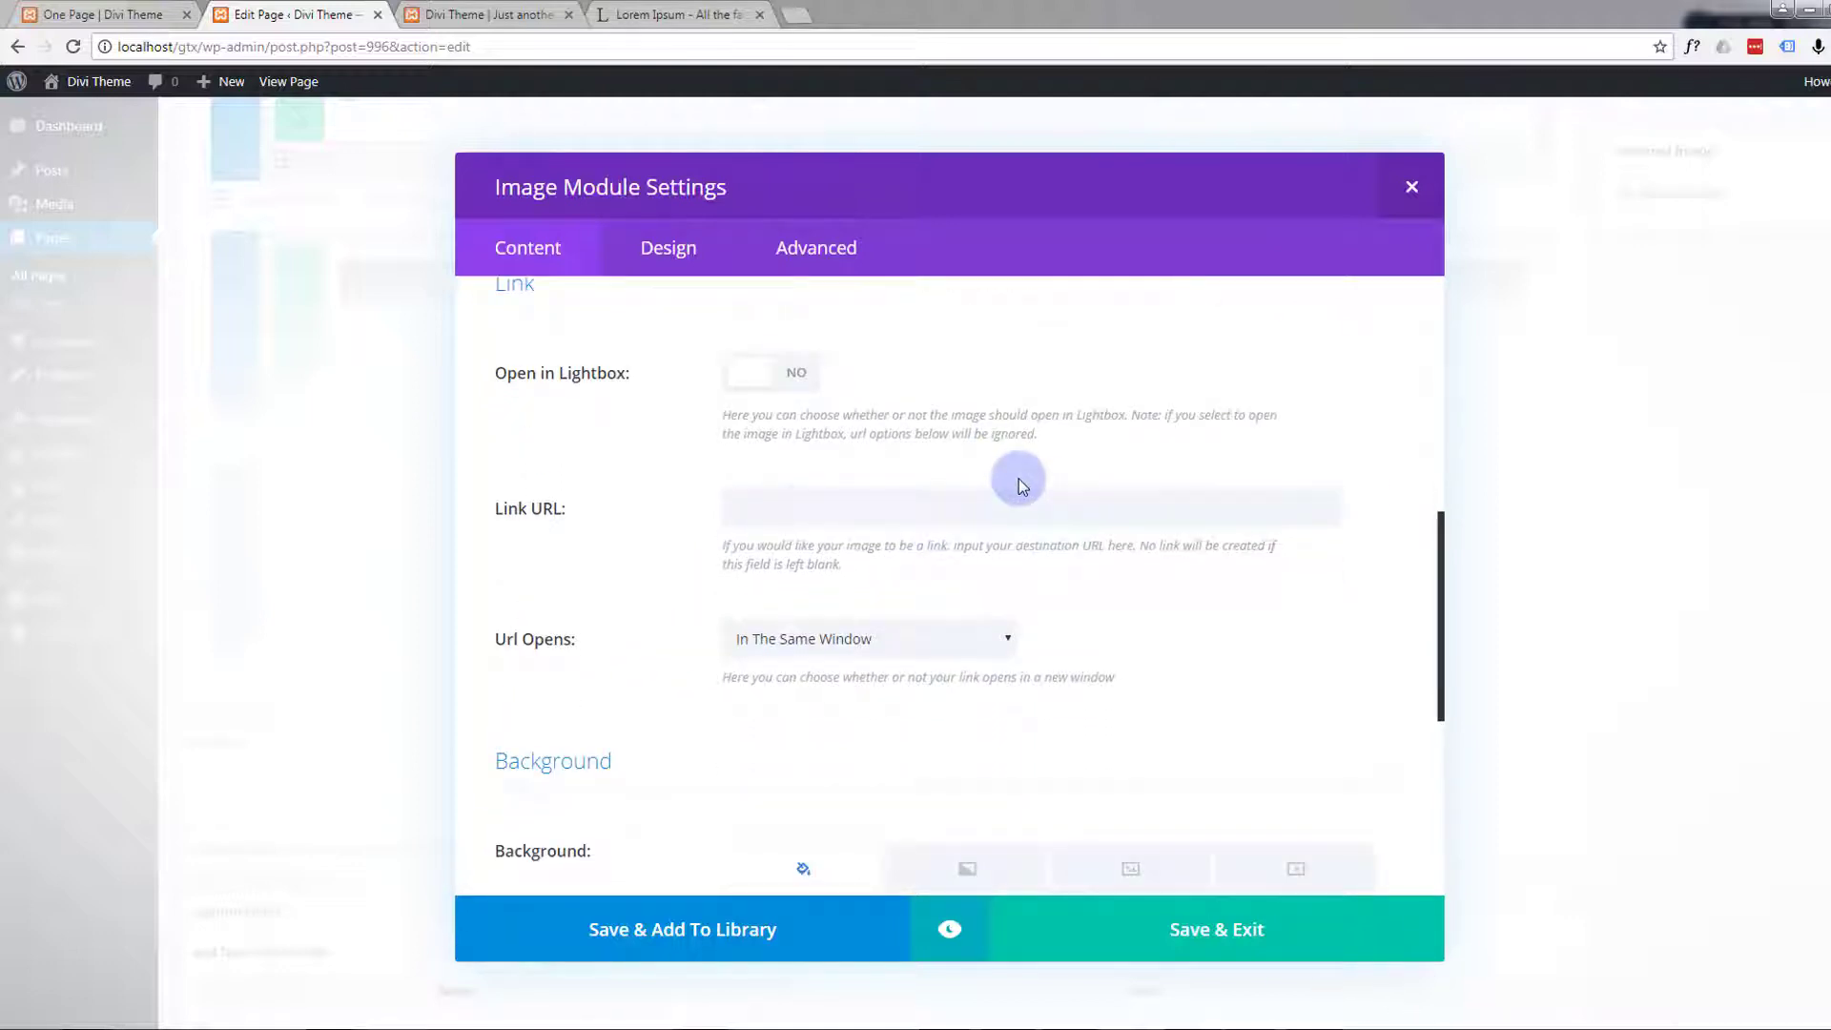
pyautogui.scroll(-4, 963, 637)
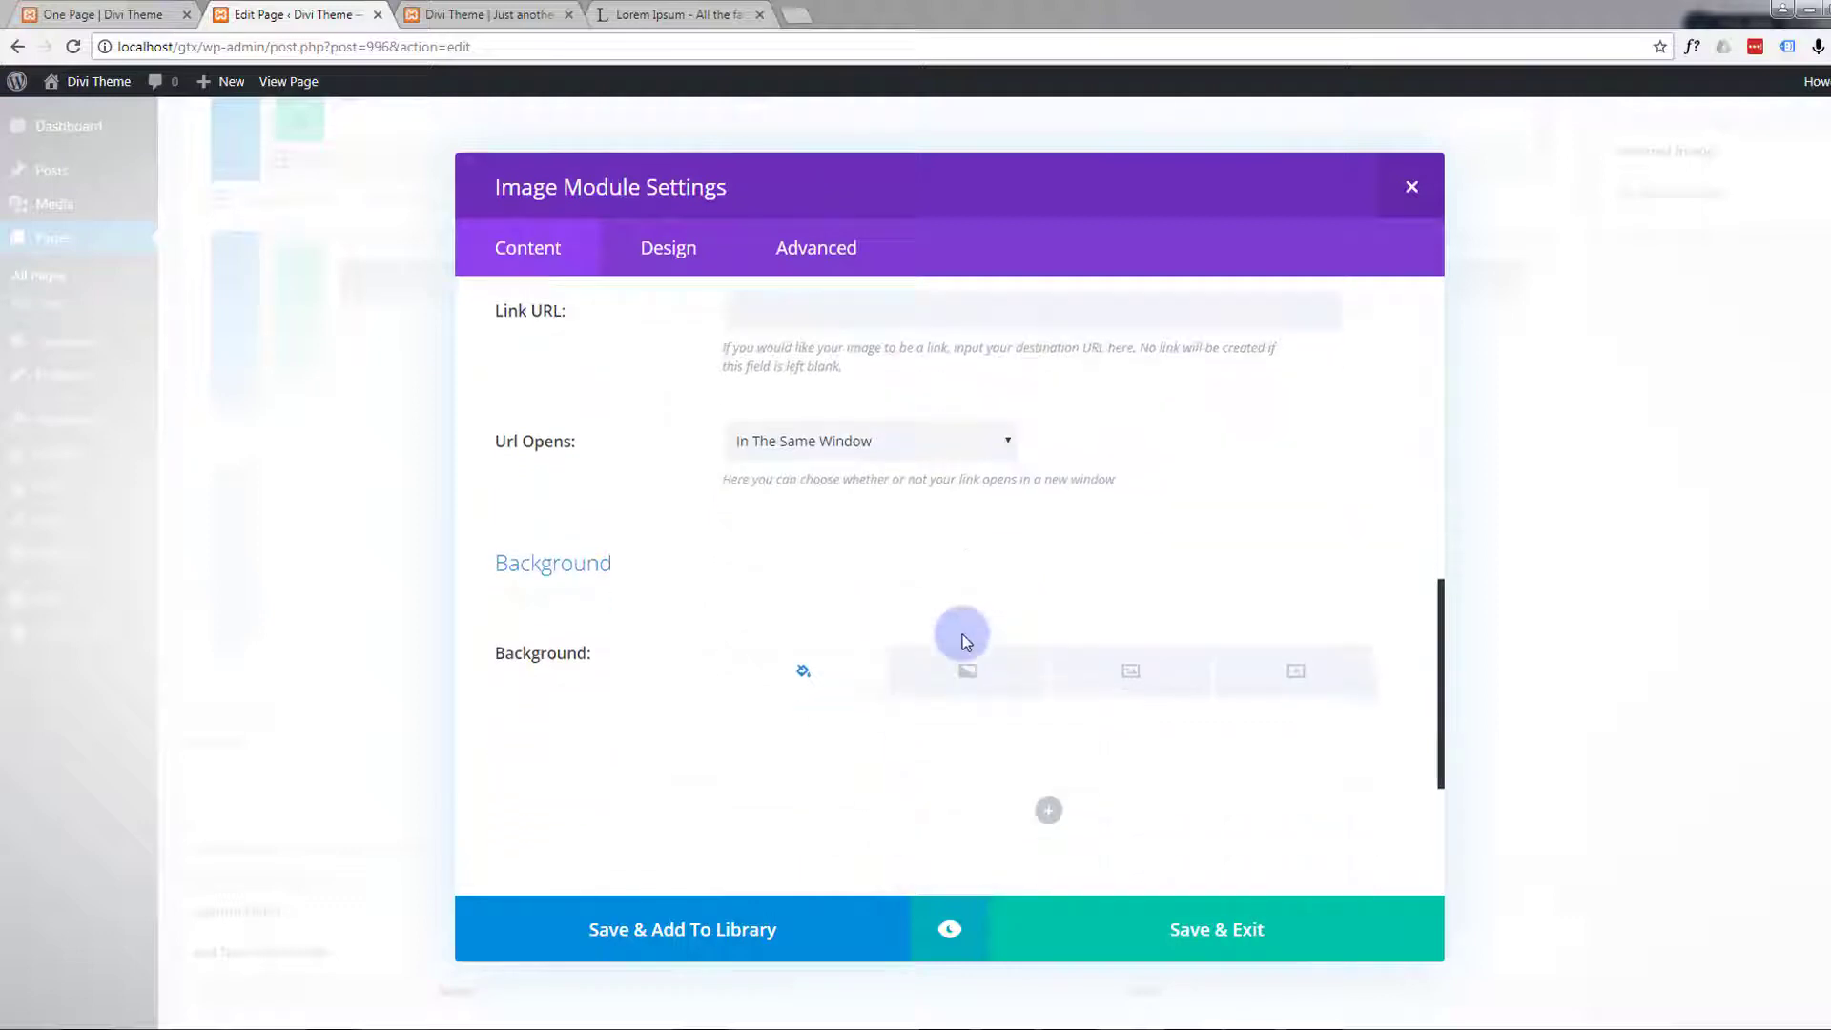
pyautogui.scroll(-1, 840, 590)
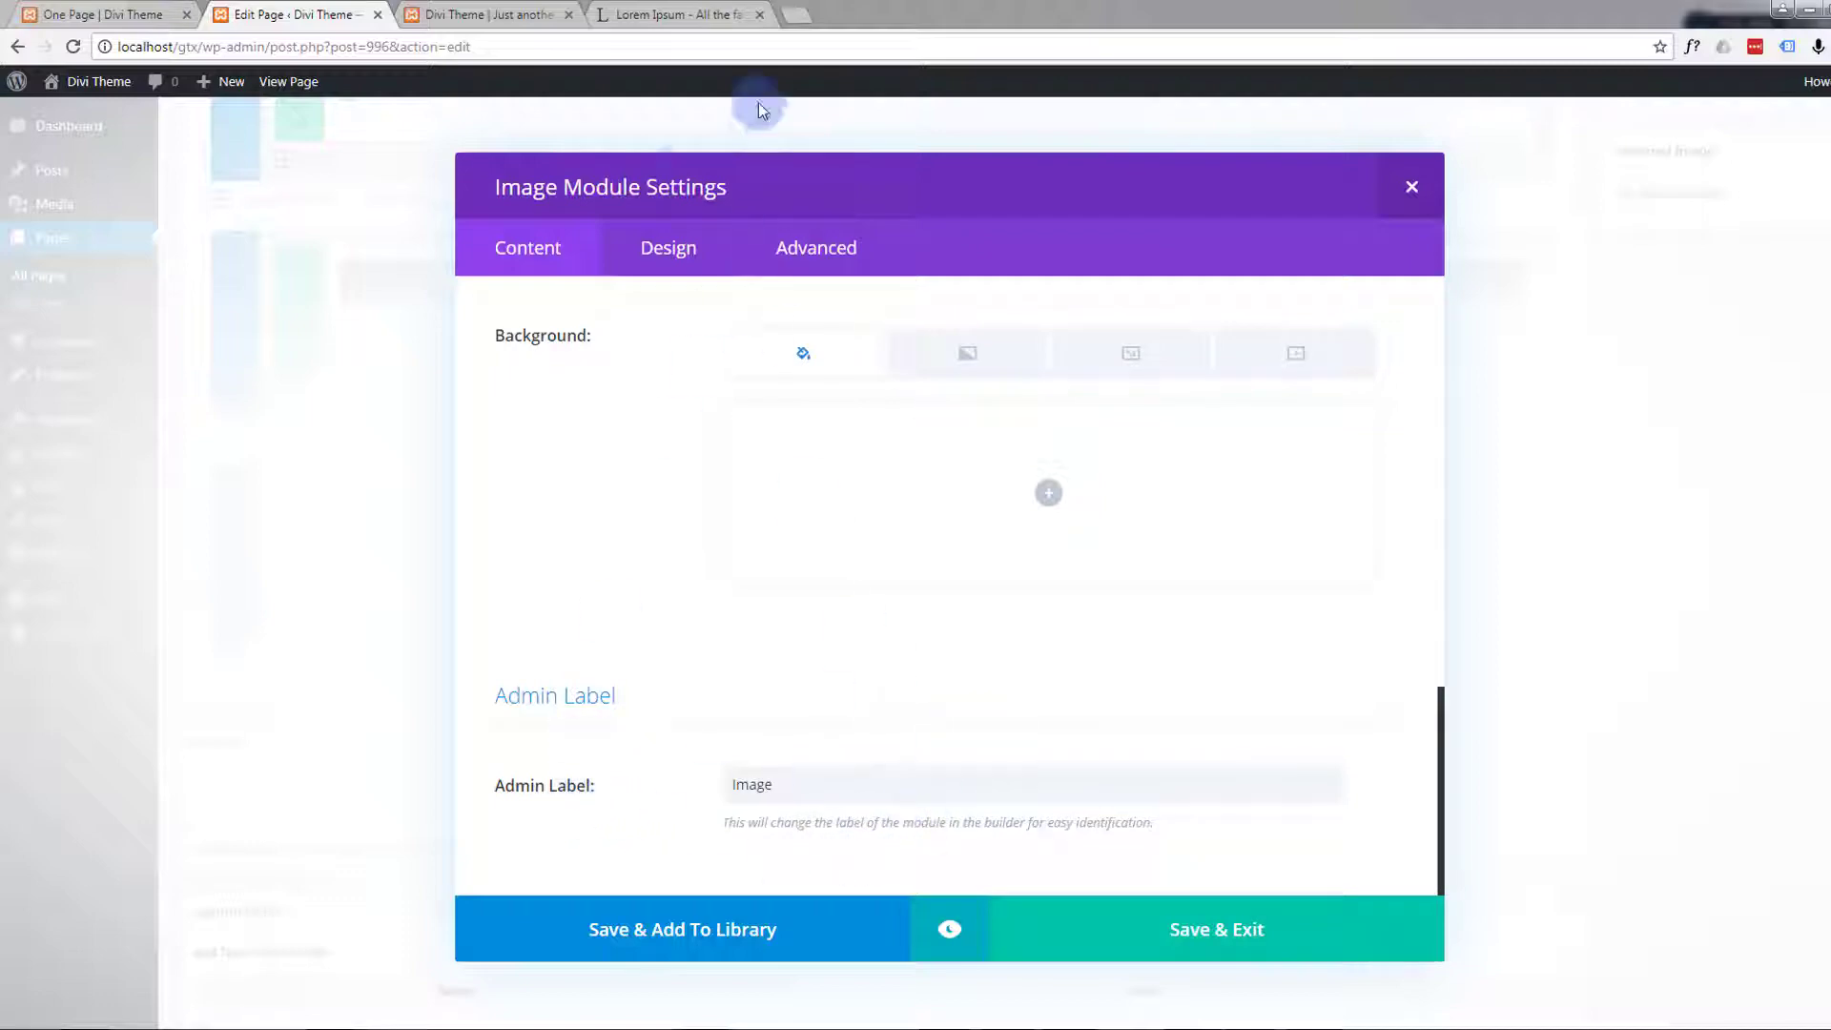
pyautogui.click(668, 248)
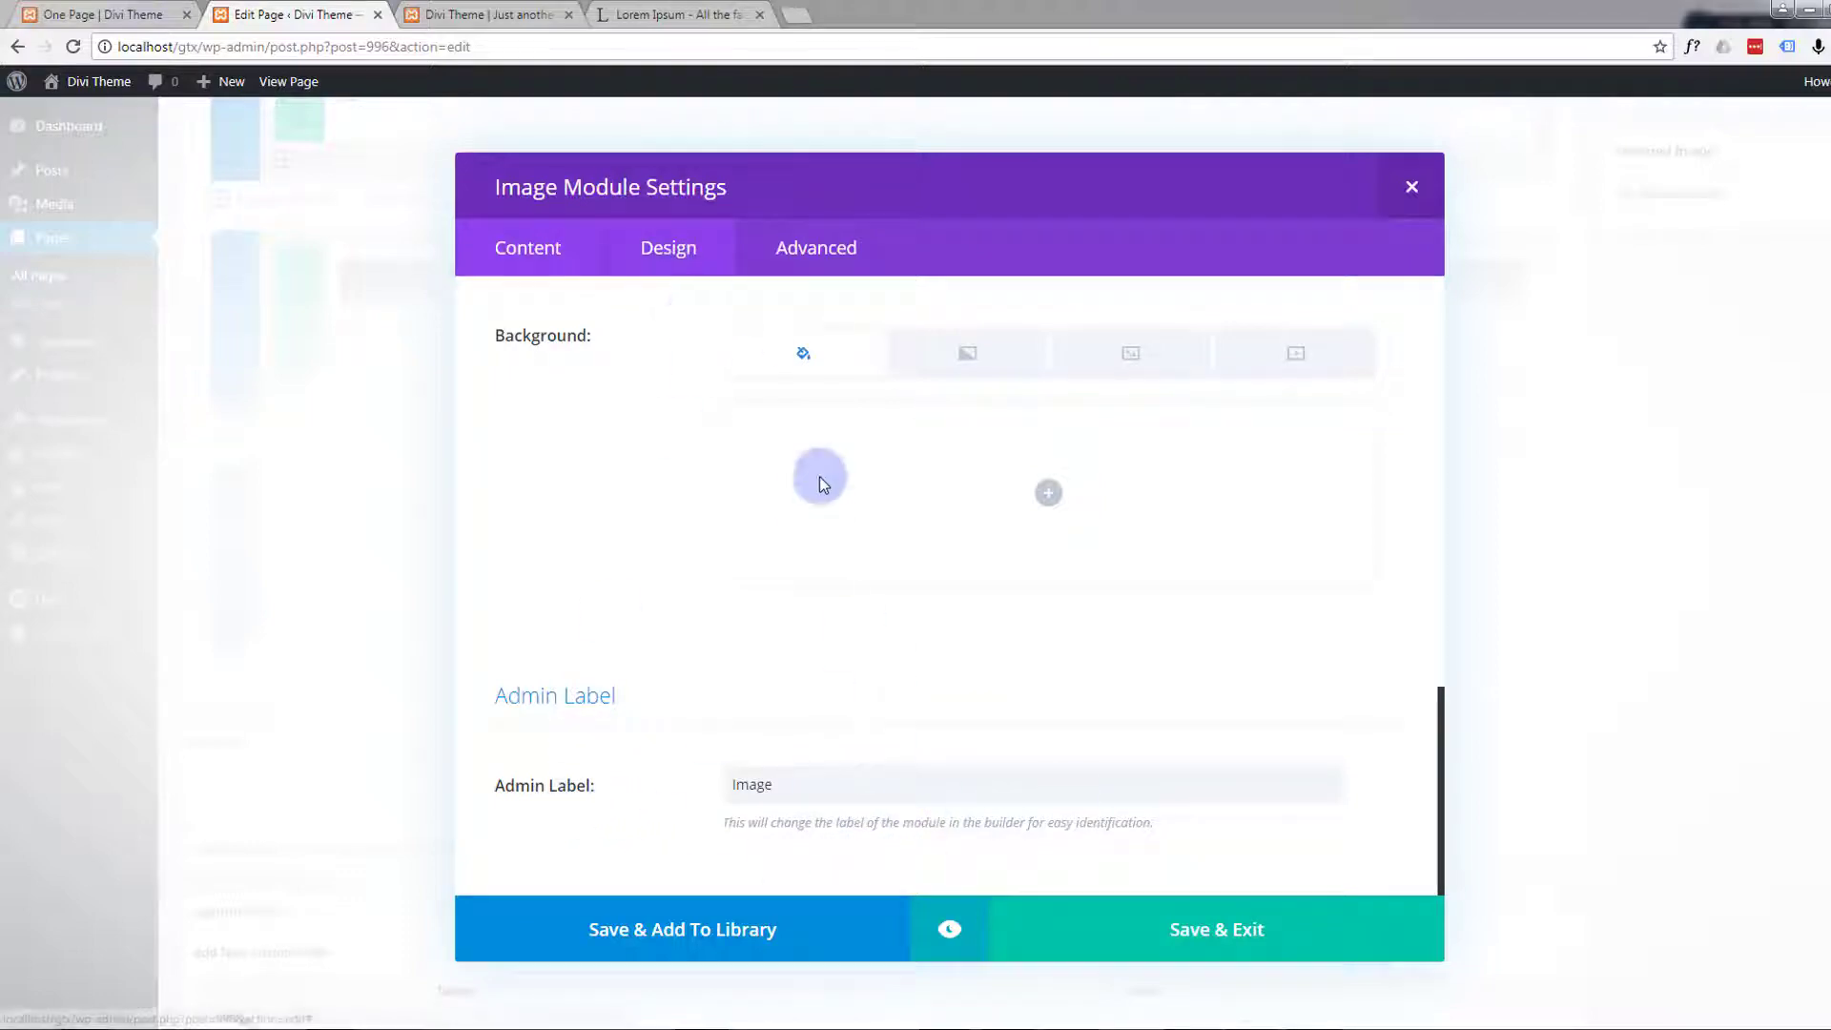
pyautogui.click(1230, 949)
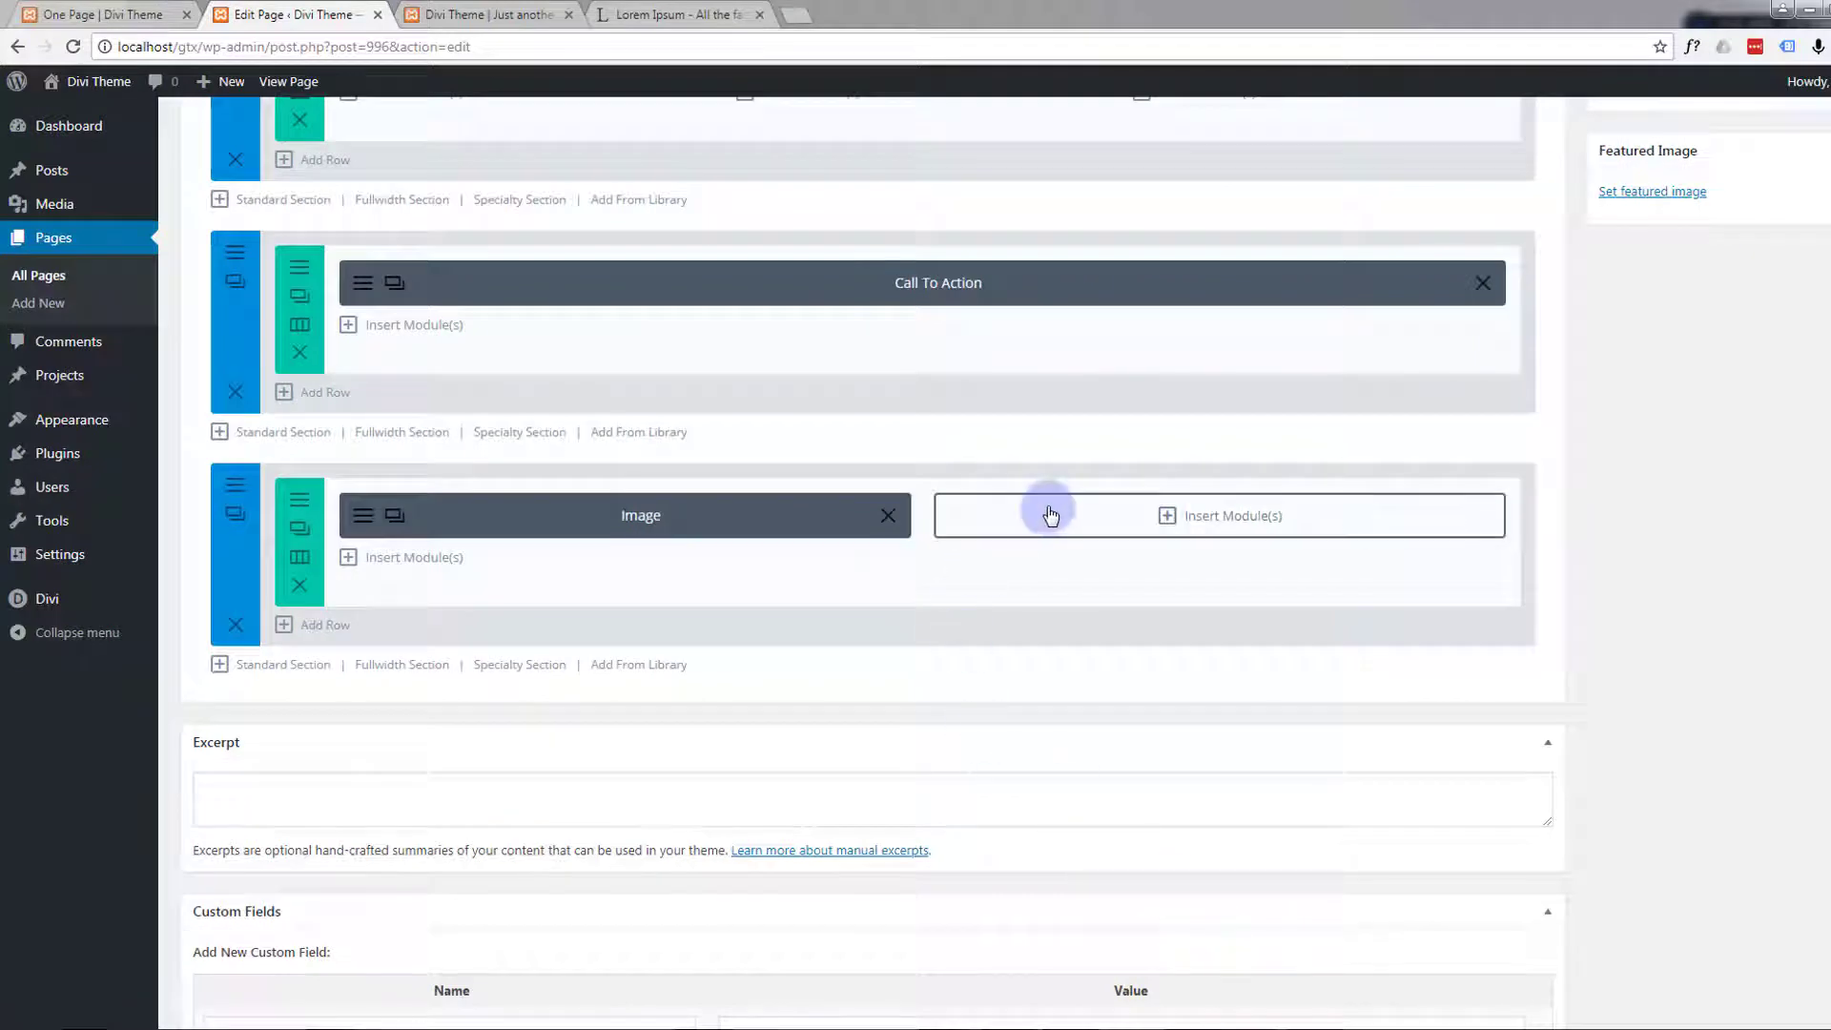
# Insert a Text module into the empty second column beside the Image module
pyautogui.click(1187, 518)
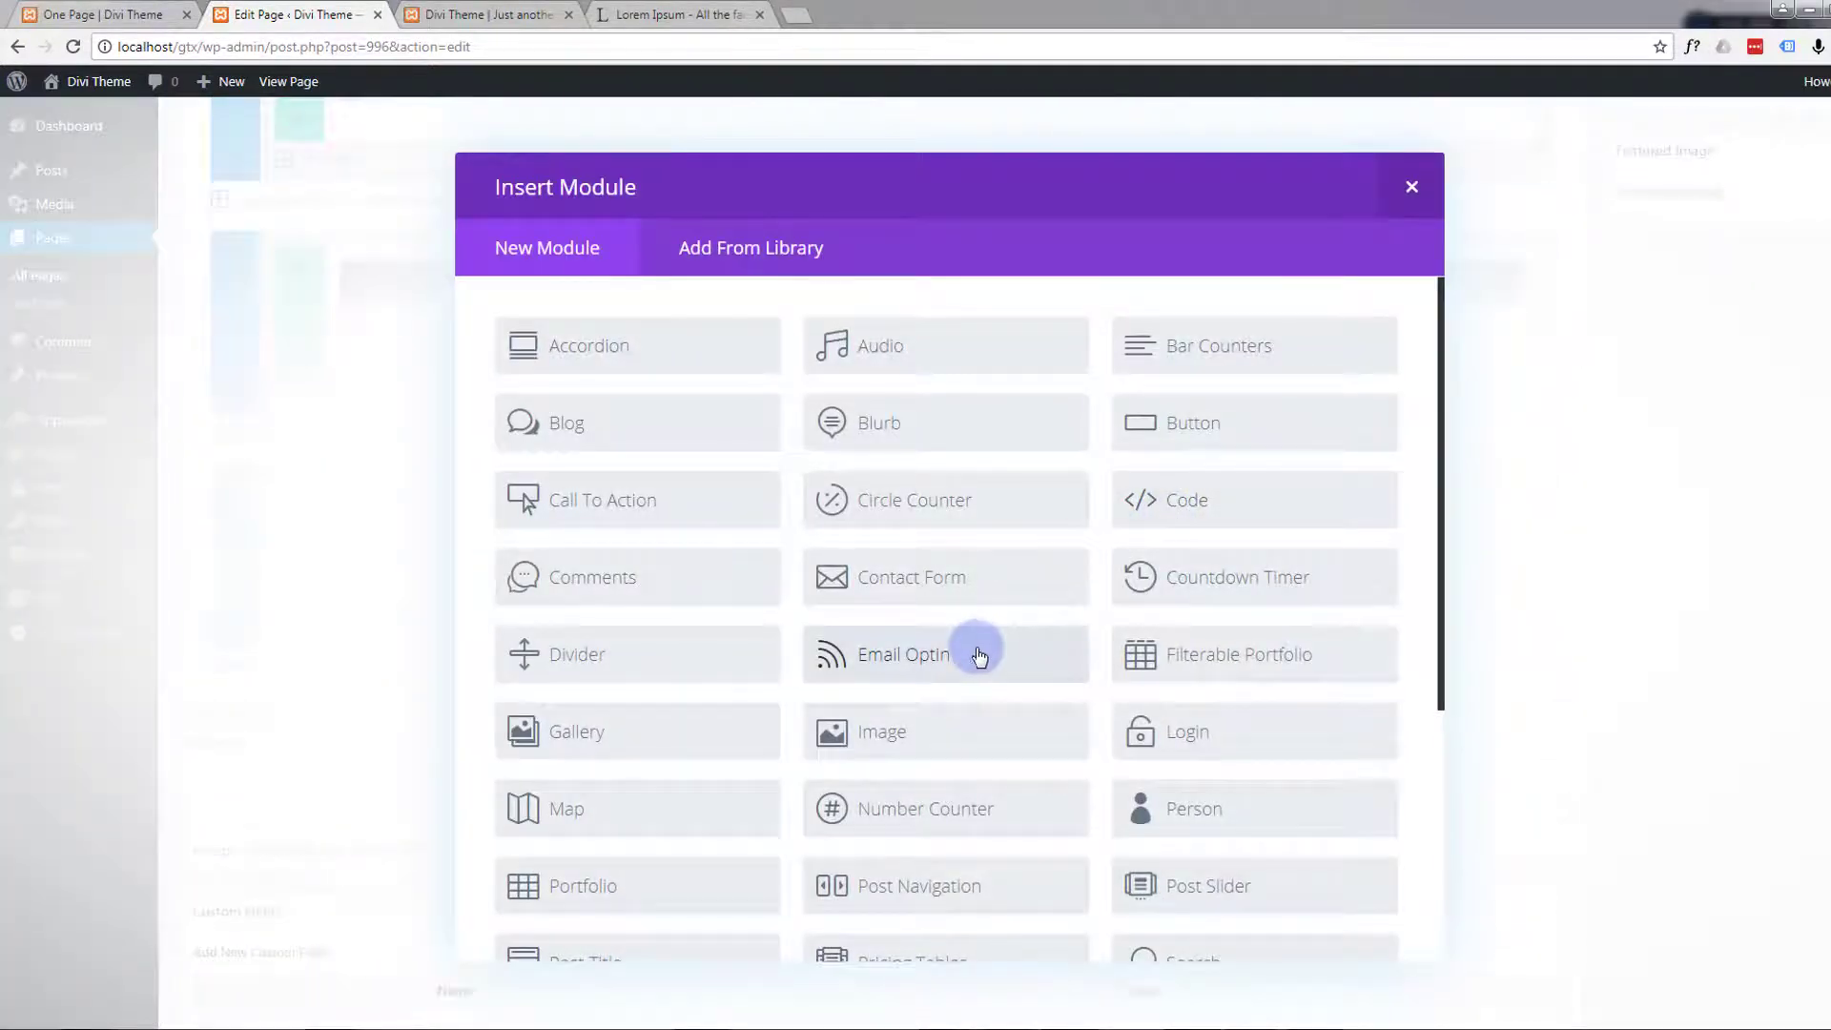
pyautogui.scroll(-3, 983, 658)
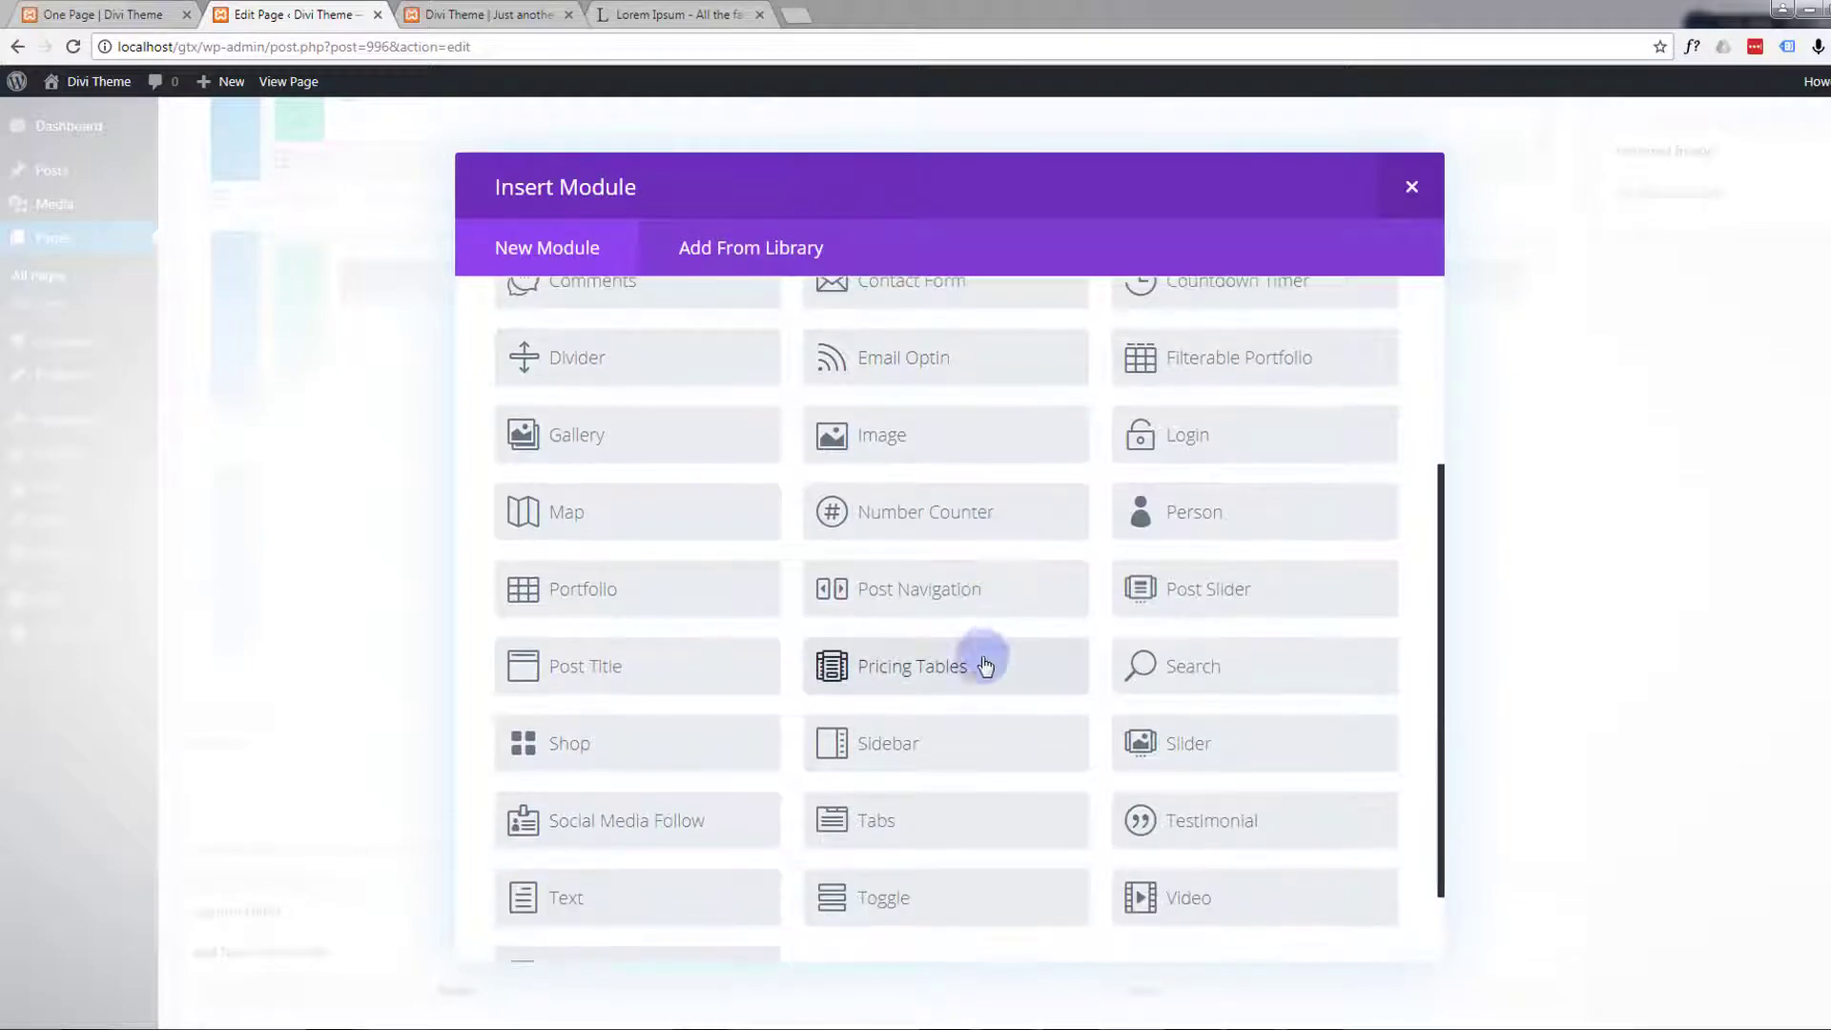
pyautogui.click(649, 899)
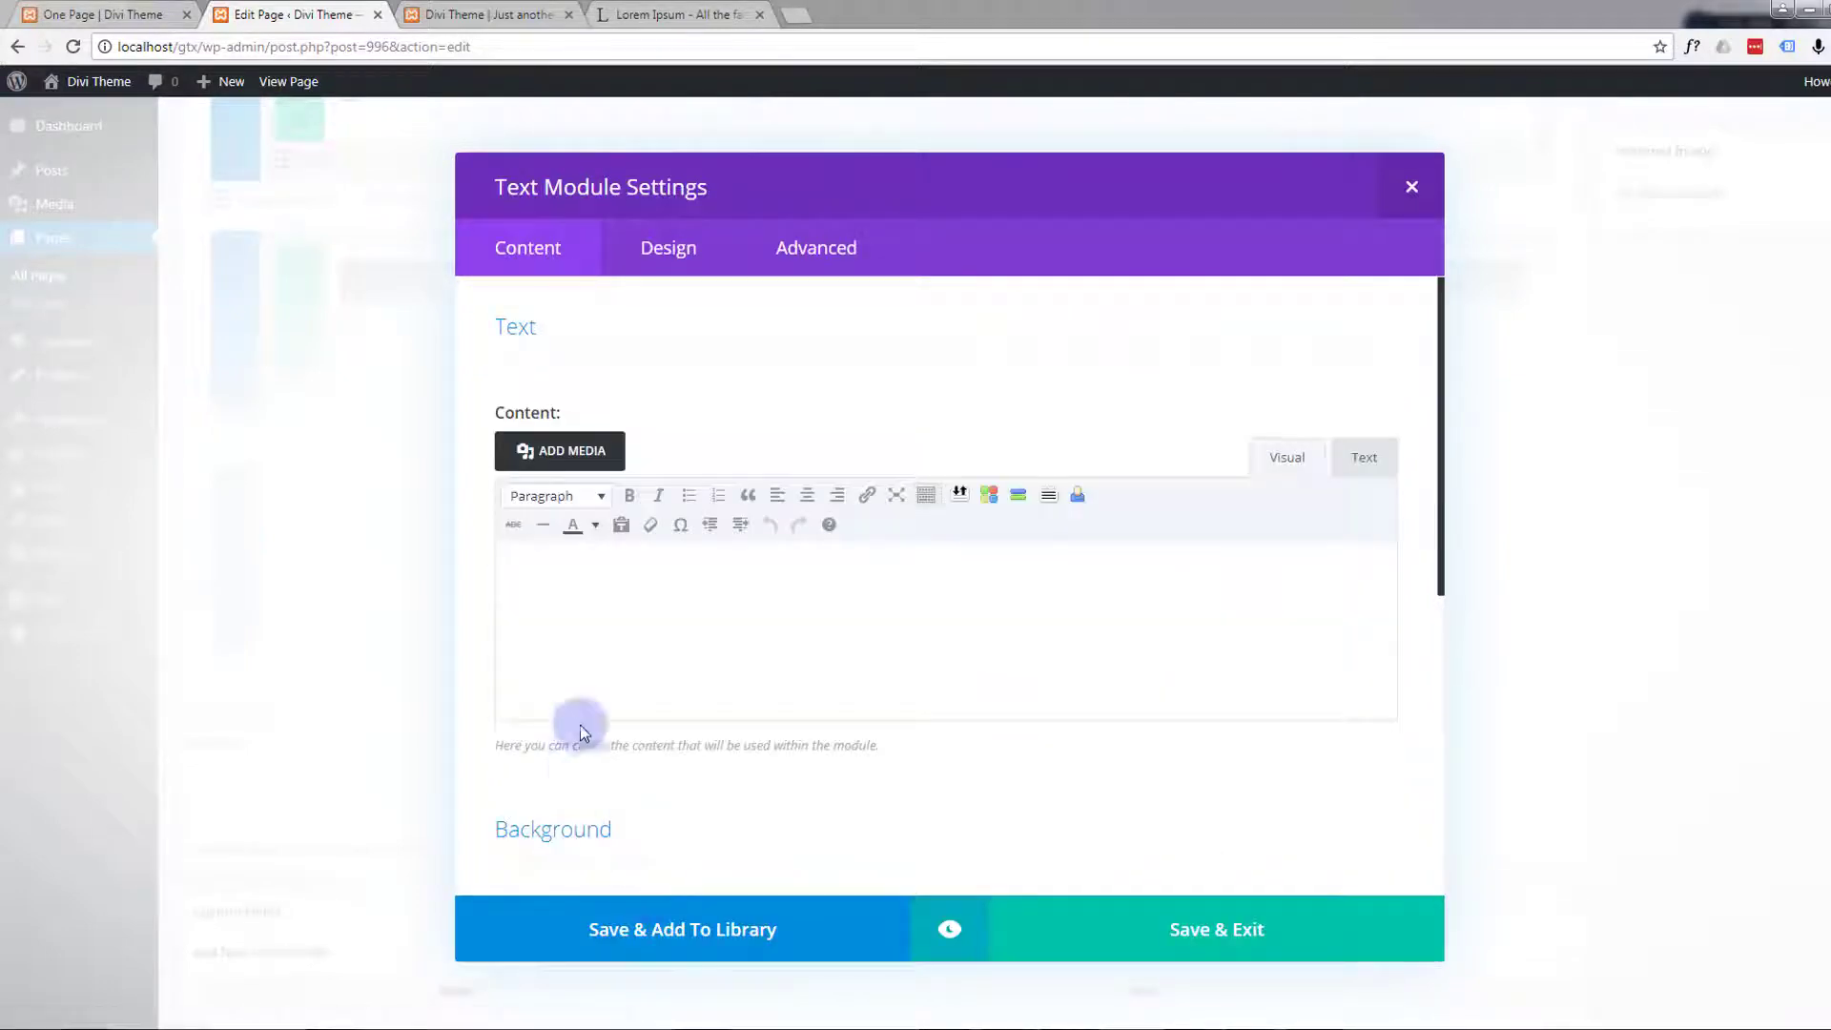
# Enter "Responsive" as the Text module's content, format it as Heading 2, and start a new paragraph below it
pyautogui.click(597, 570)
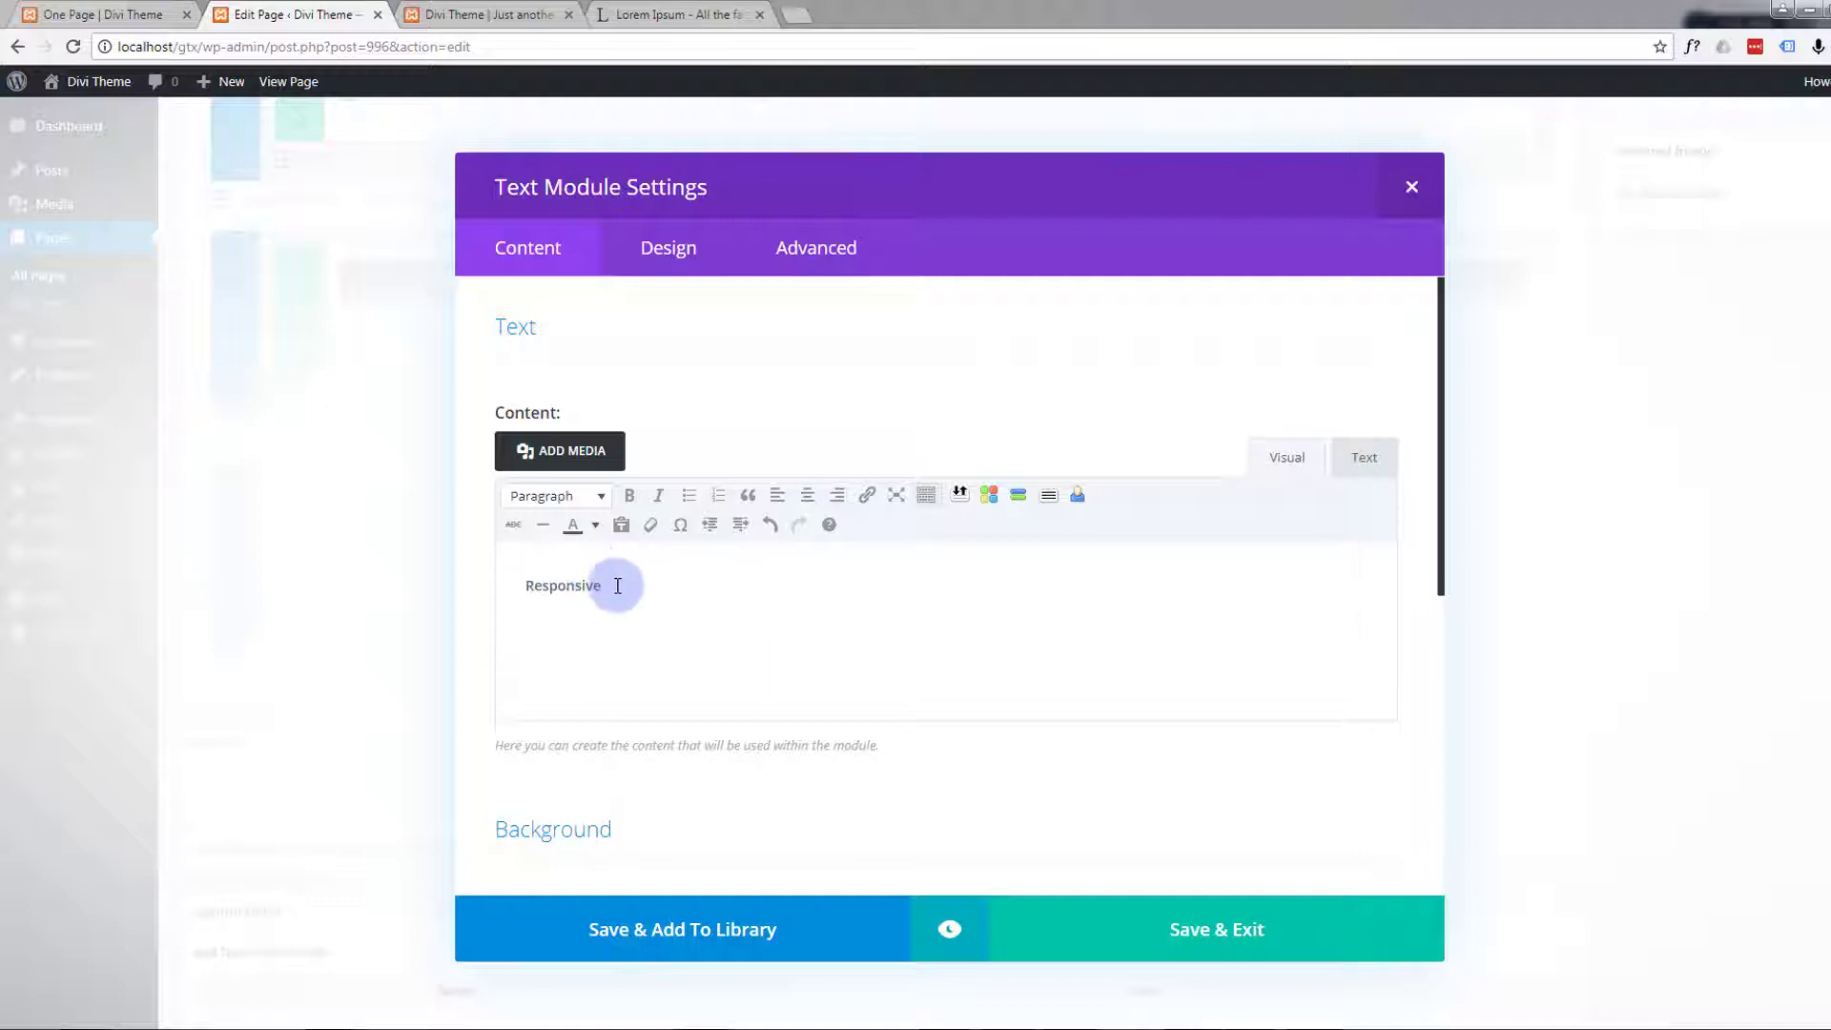
pyautogui.moveTo(613, 585); pyautogui.dragTo(470, 576)
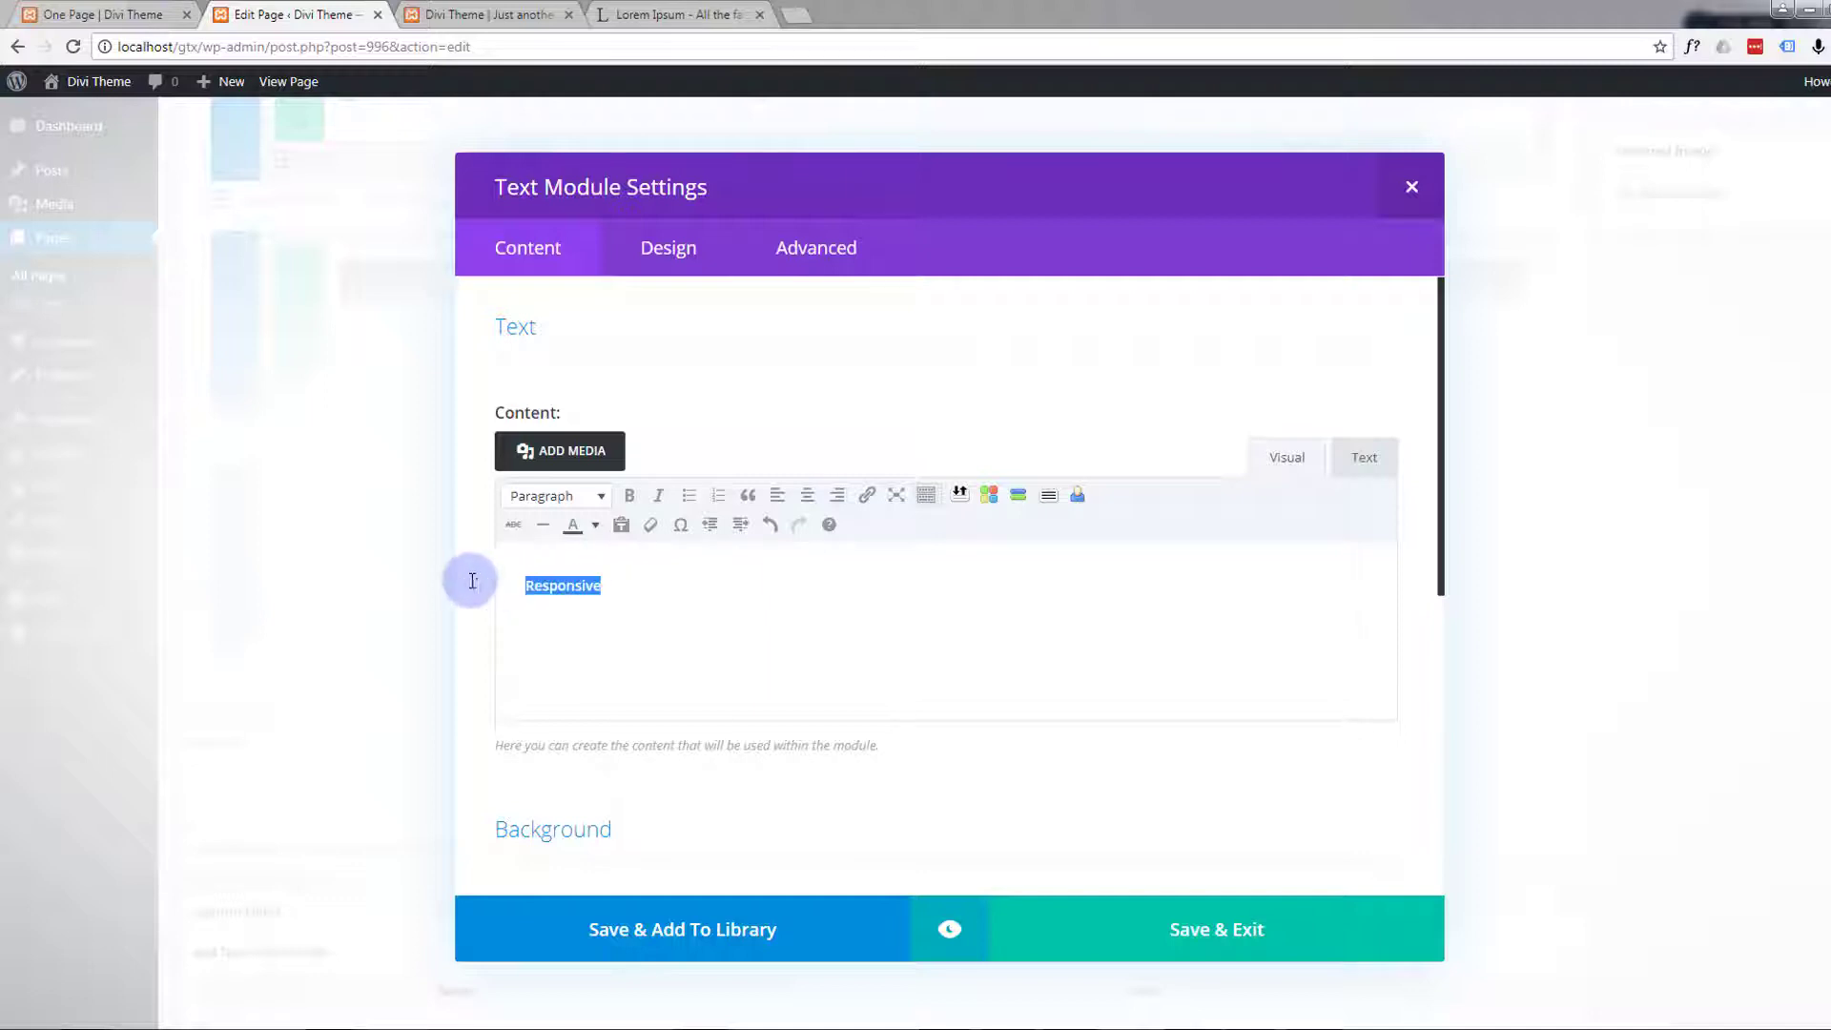
pyautogui.click(600, 498)
pyautogui.click(572, 629)
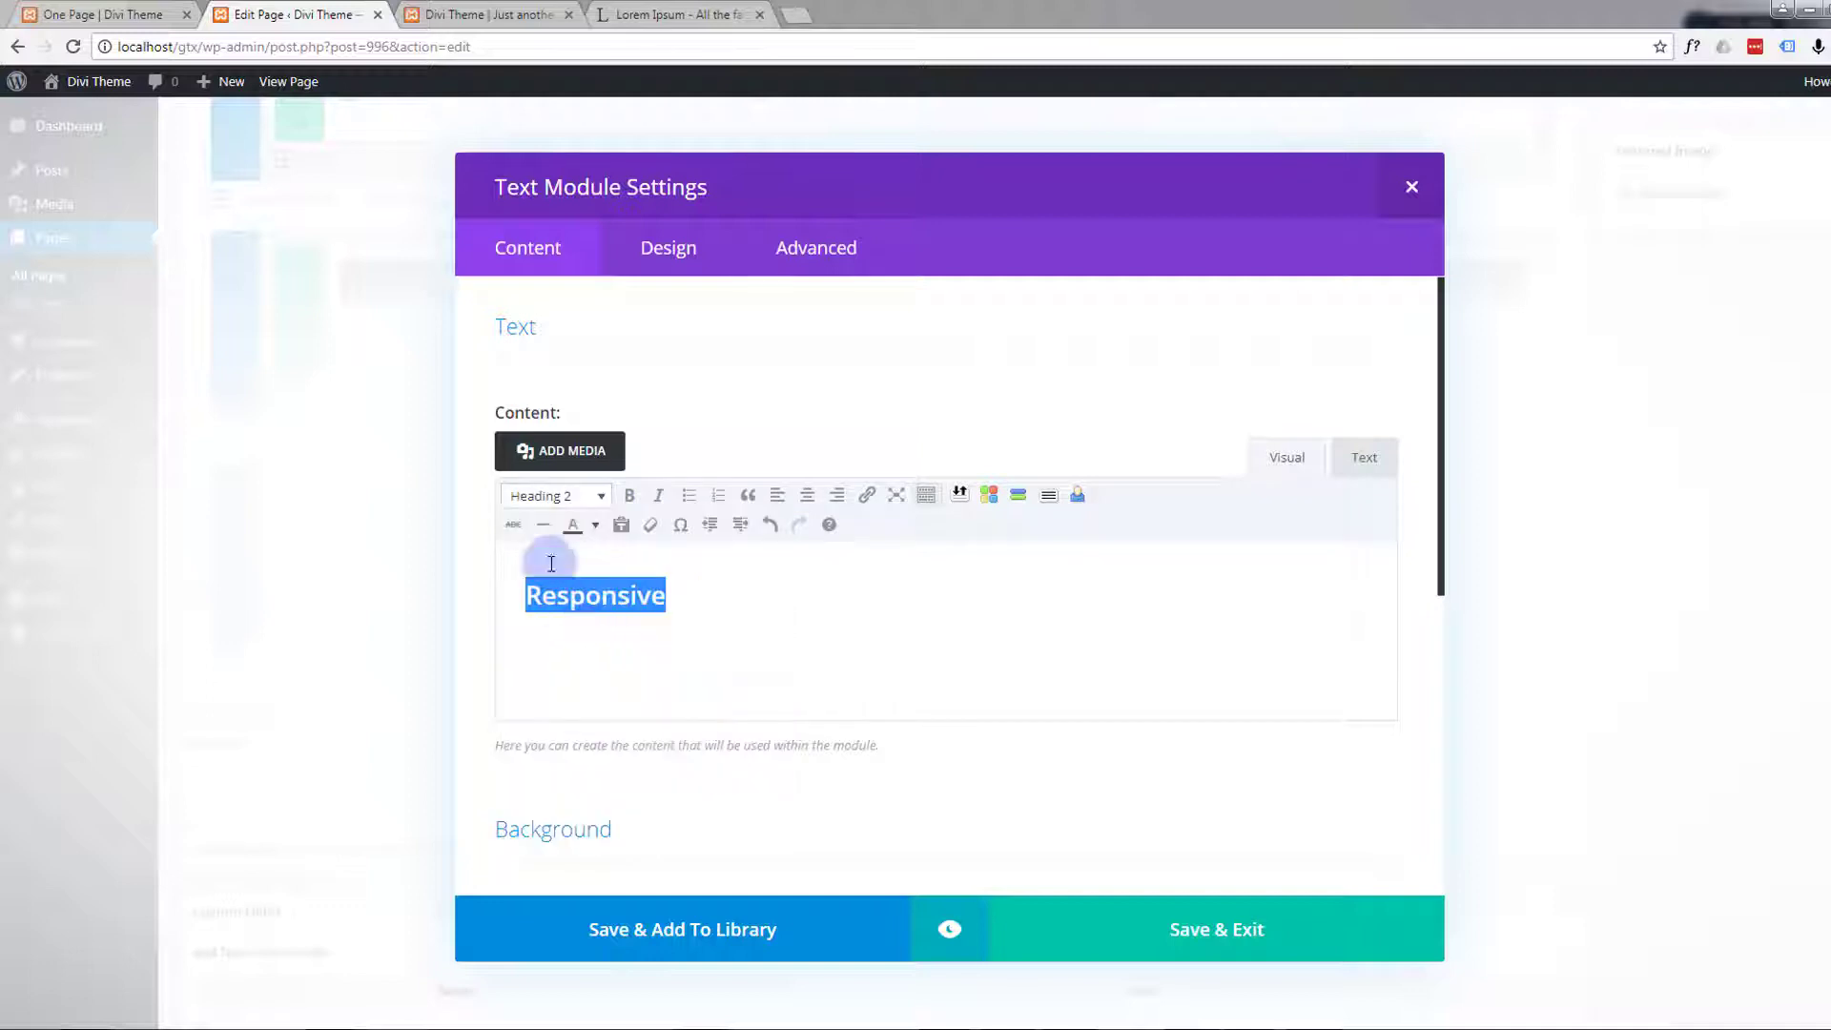
pyautogui.click(691, 601)
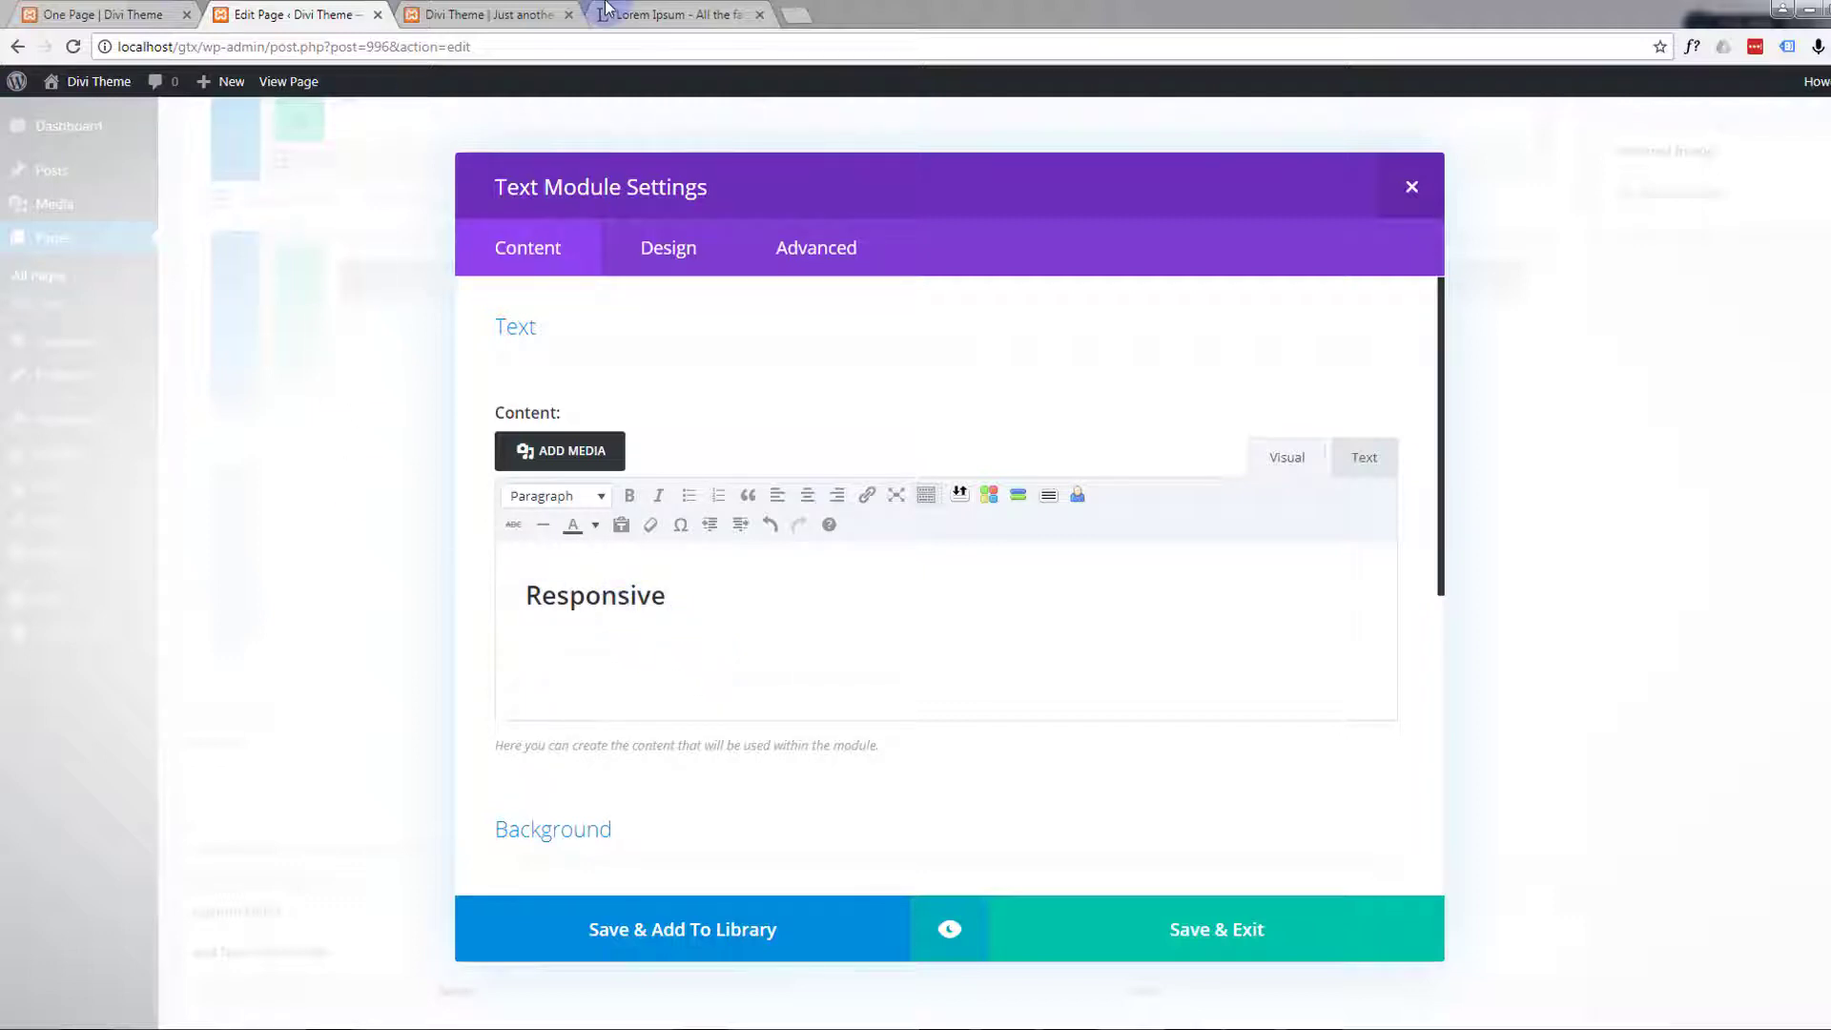
# Copy the first generated Lorem Ipsum paragraph from the open lipsum.com page and paste it below the Responsive heading
pyautogui.click(701, 21)
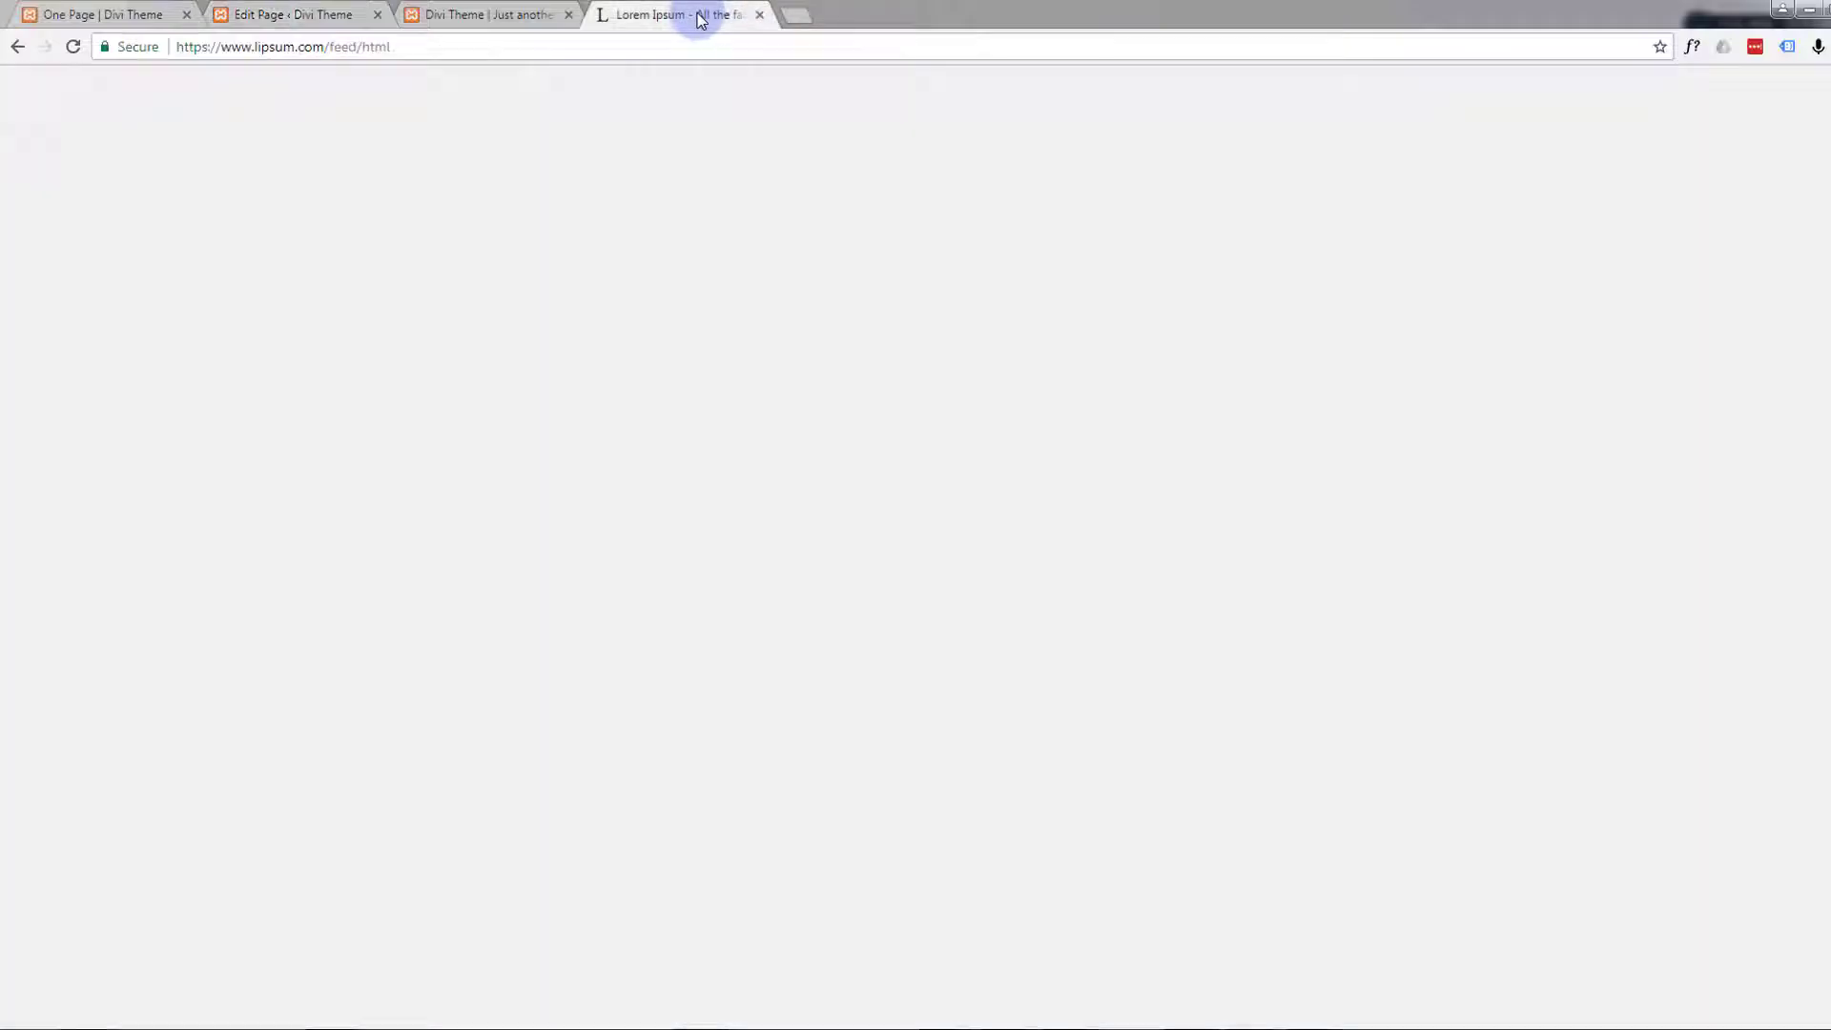
pyautogui.click(762, 674)
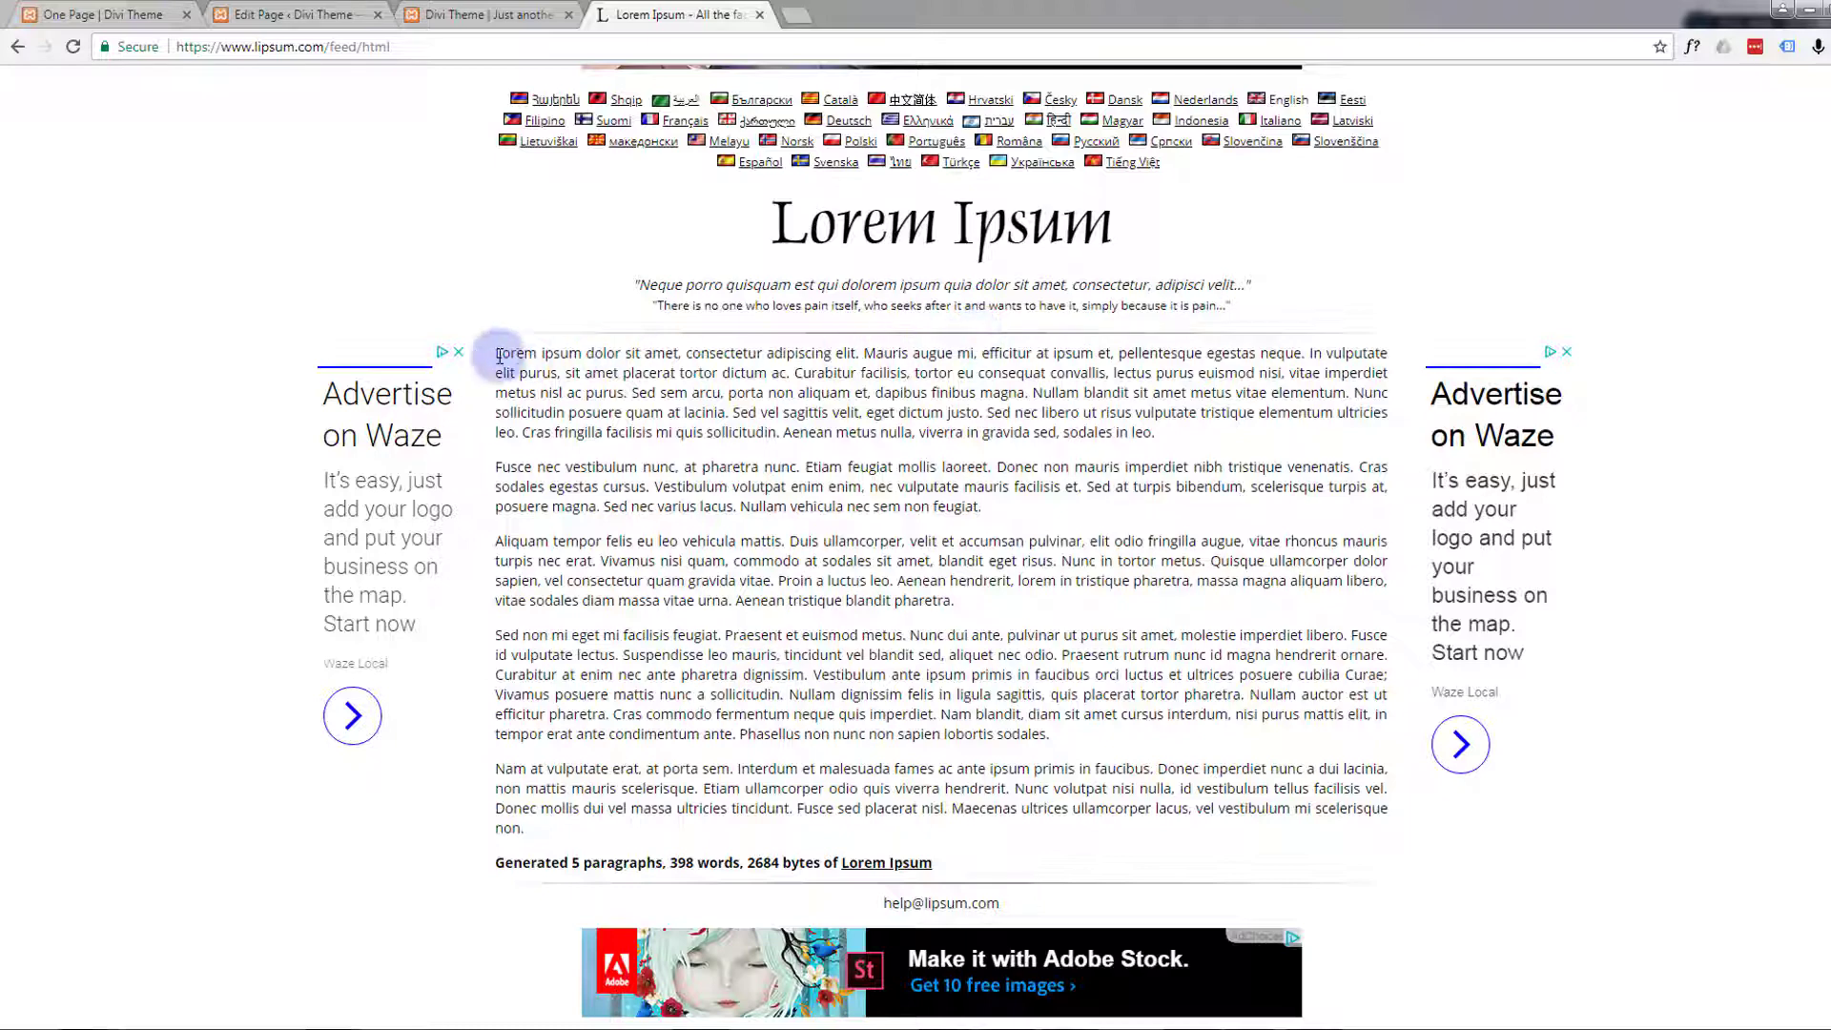
pyautogui.moveTo(496, 355); pyautogui.dragTo(1255, 436)
pyautogui.hotkey('ctrl', 'c')
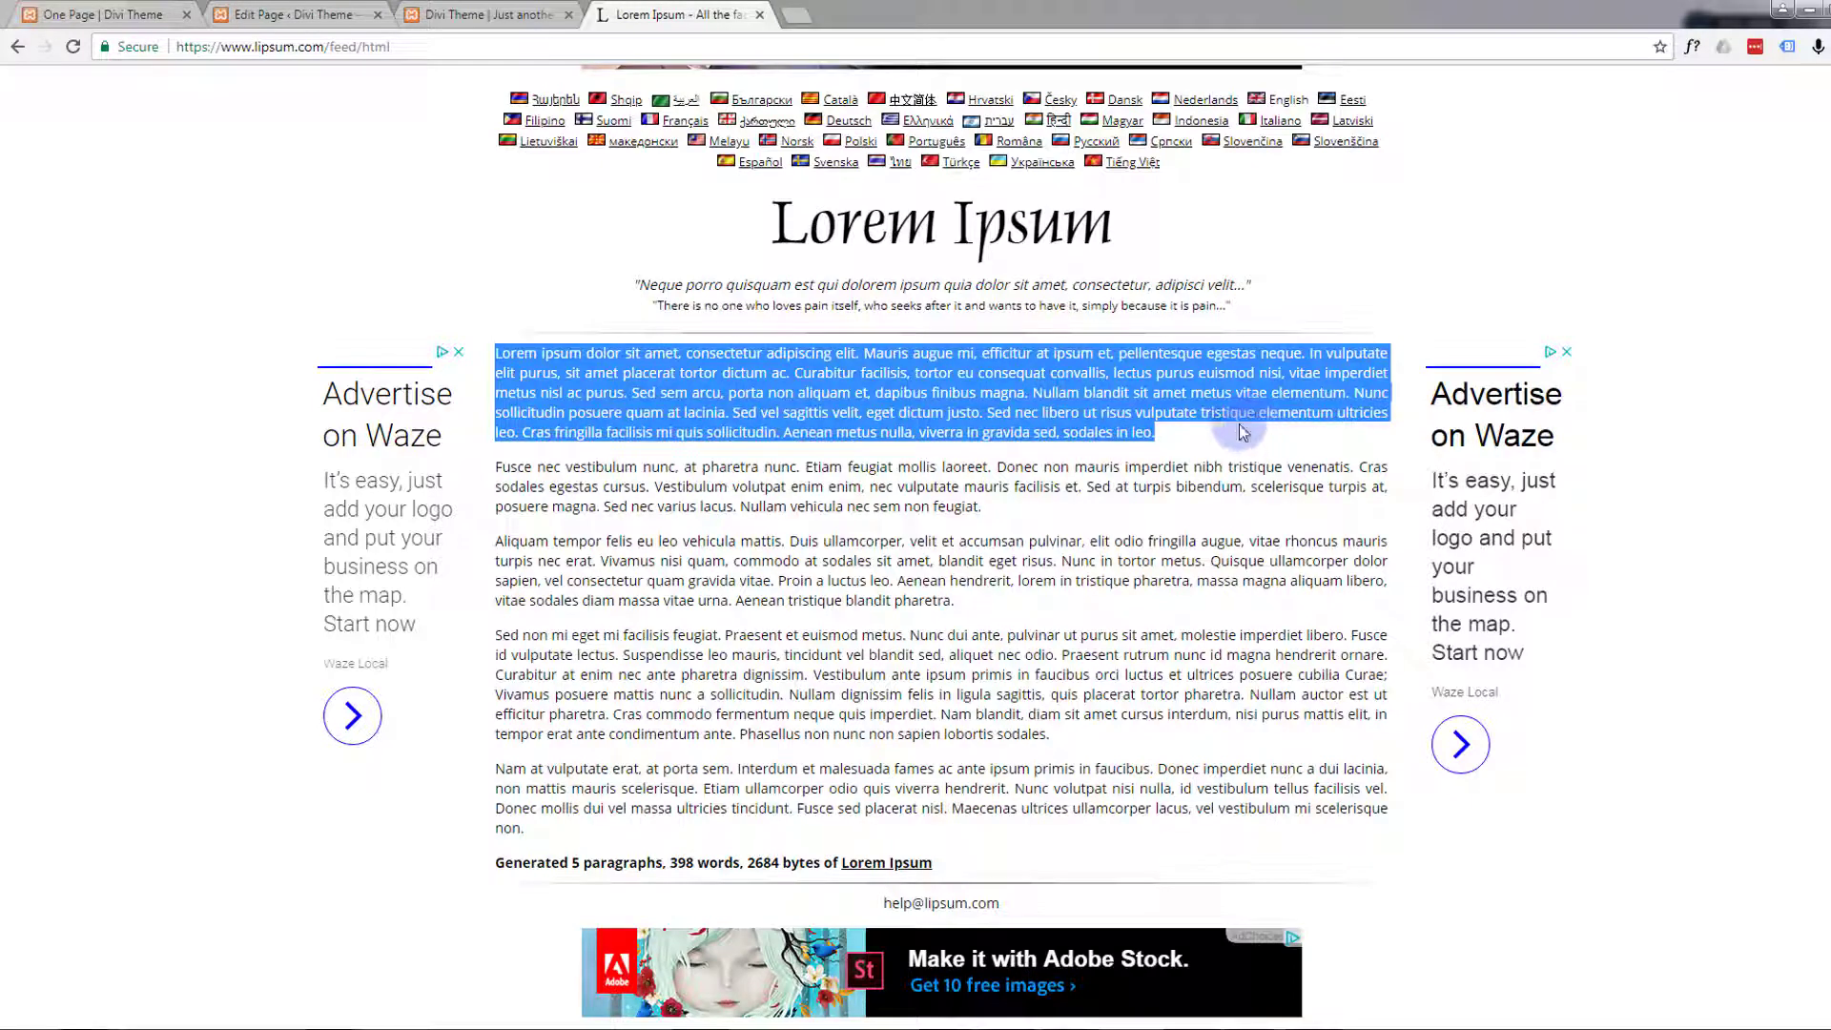
pyautogui.click(477, 15)
pyautogui.click(335, 19)
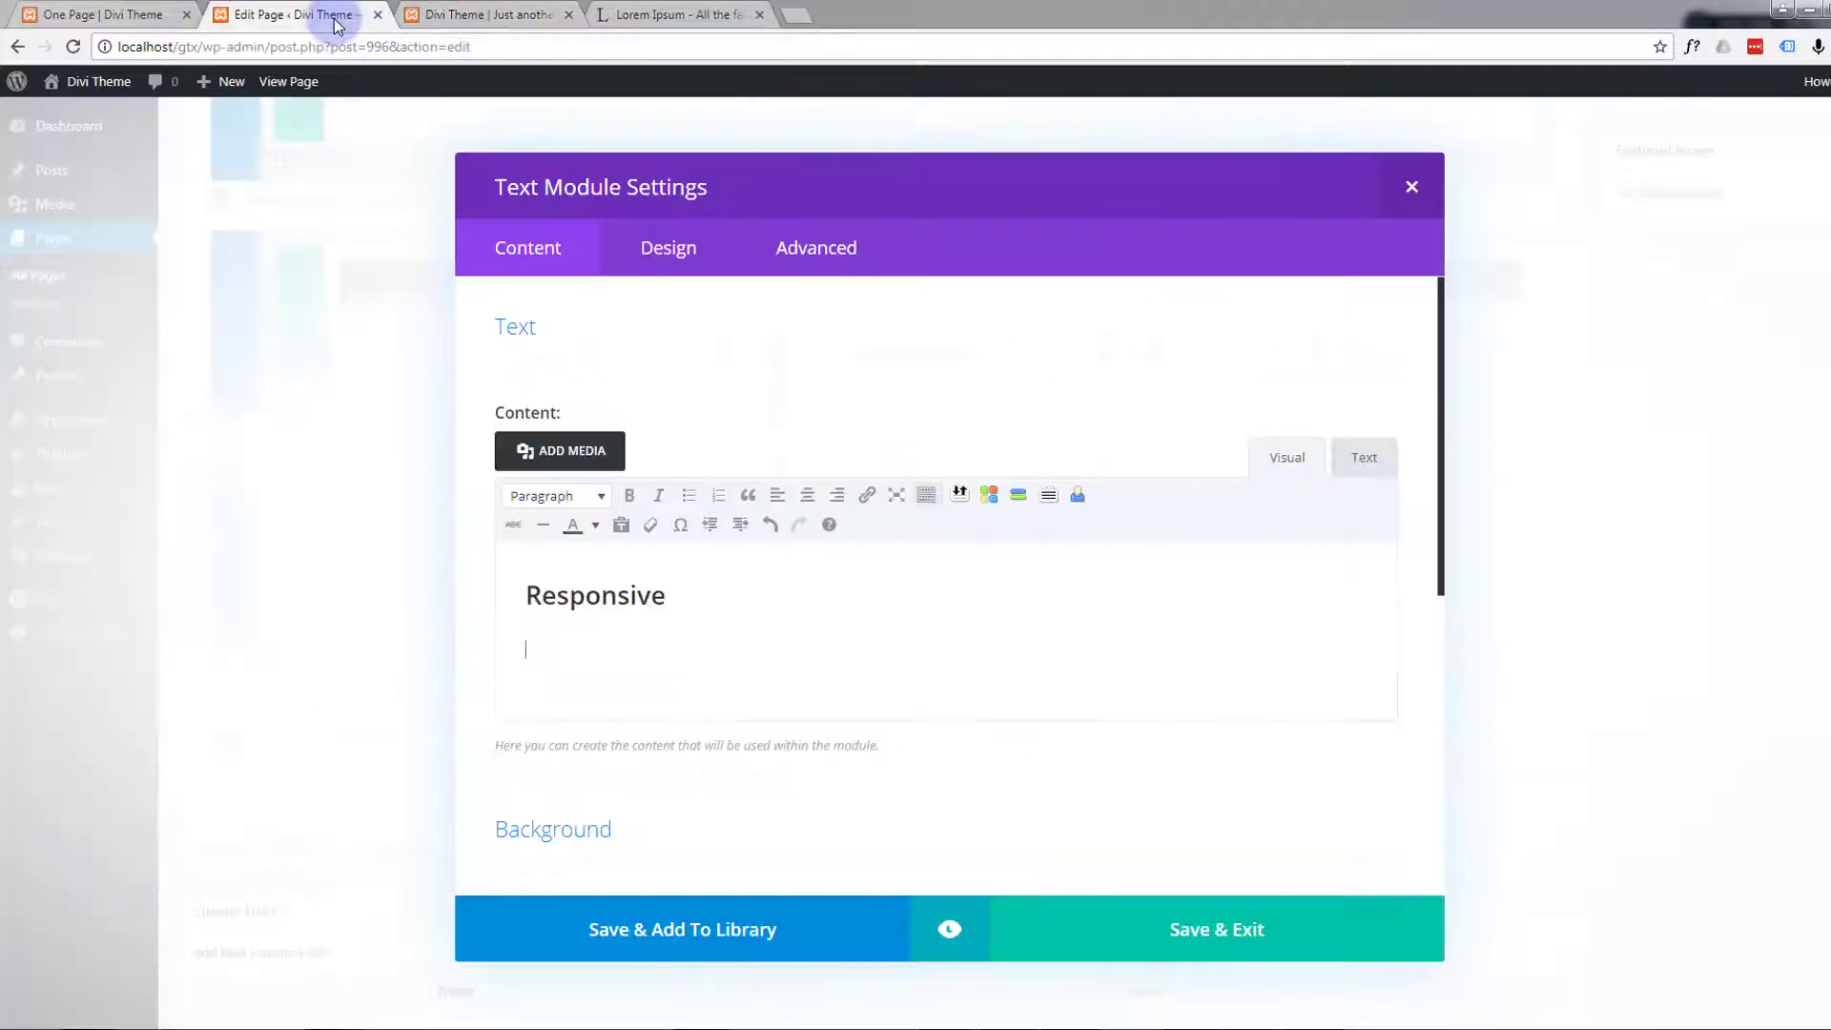
pyautogui.click(574, 655)
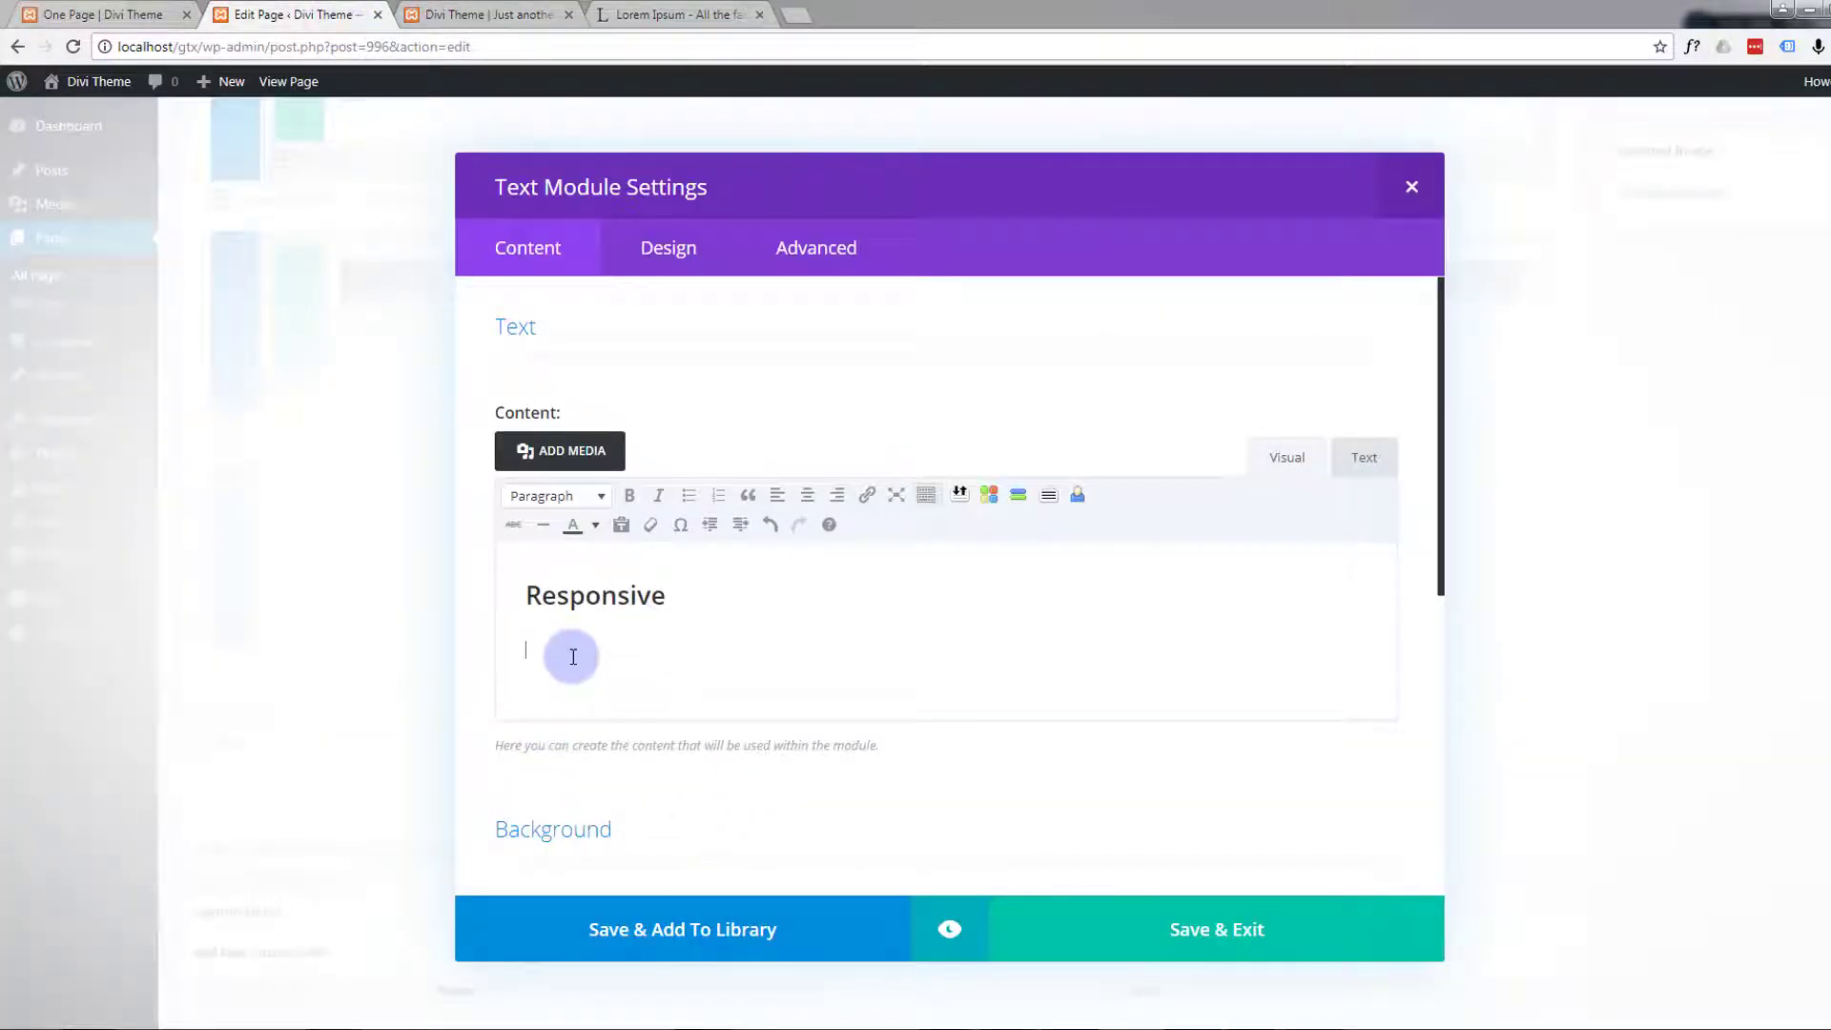
pyautogui.hotkey('ctrl', 'v')
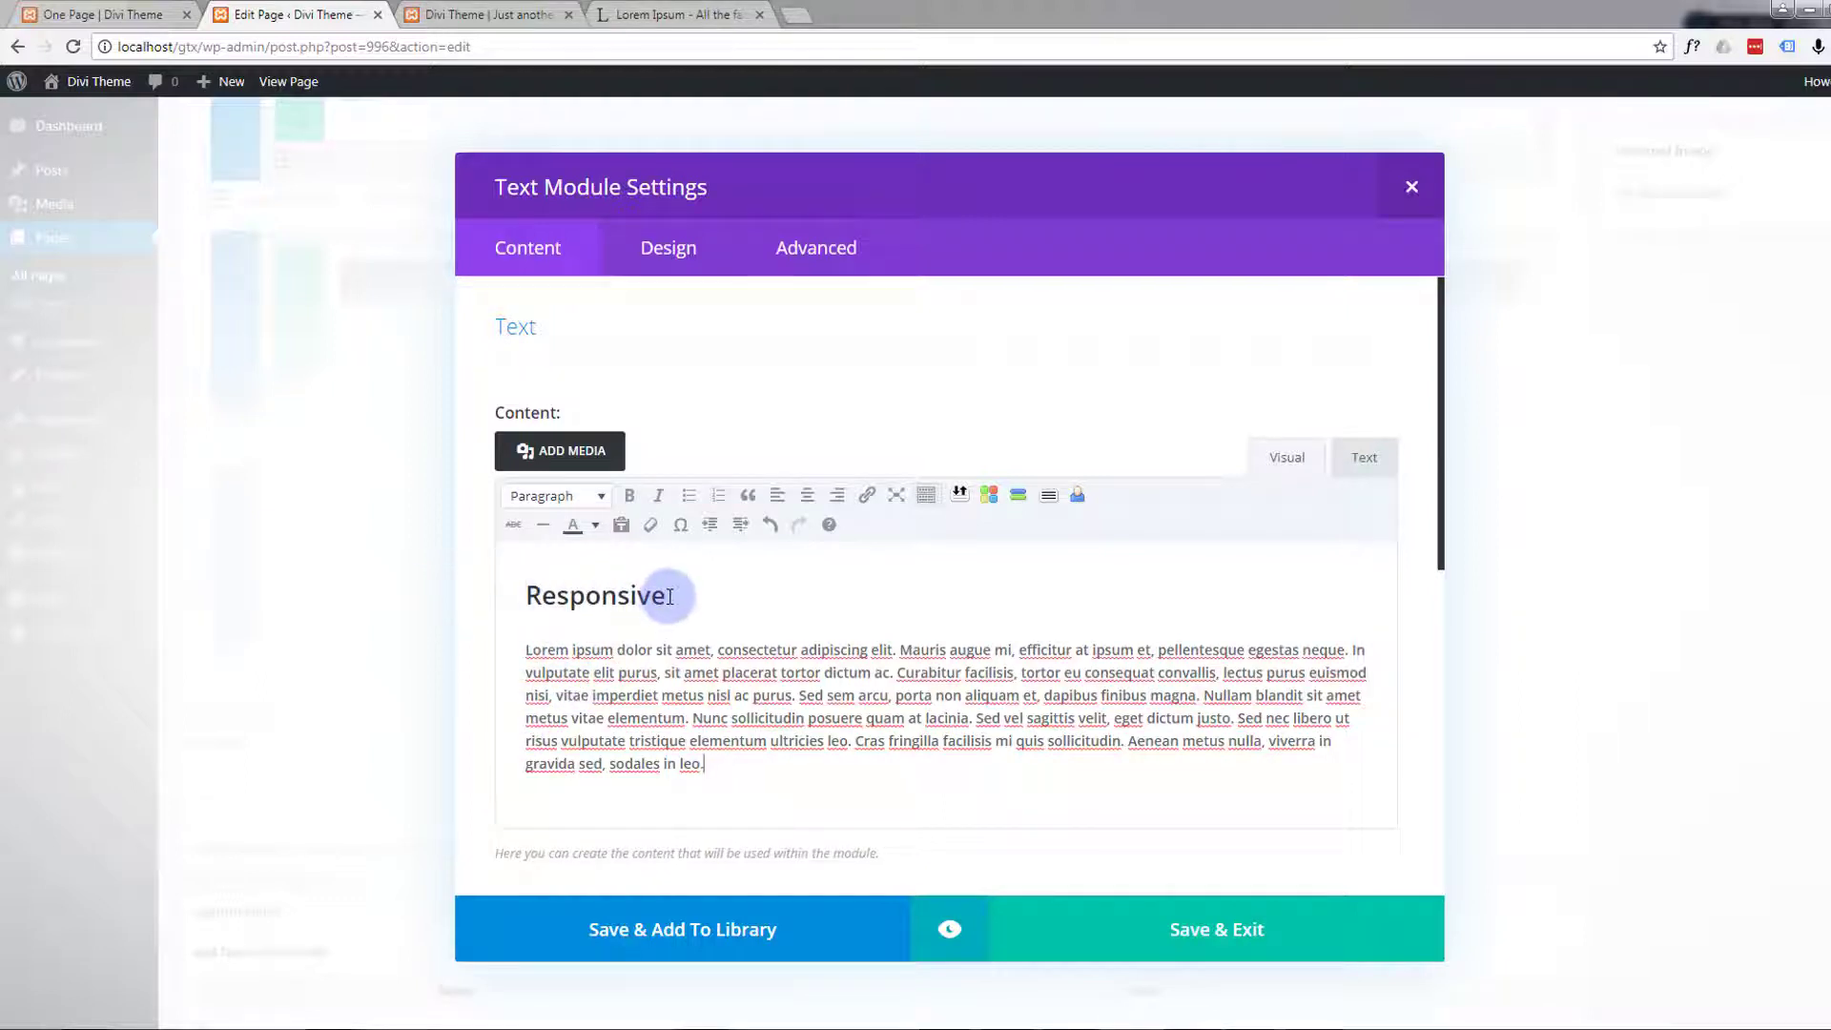
# Set the Responsive heading's text color to the custom value #12b1d6
pyautogui.moveTo(669, 596); pyautogui.dragTo(537, 594)
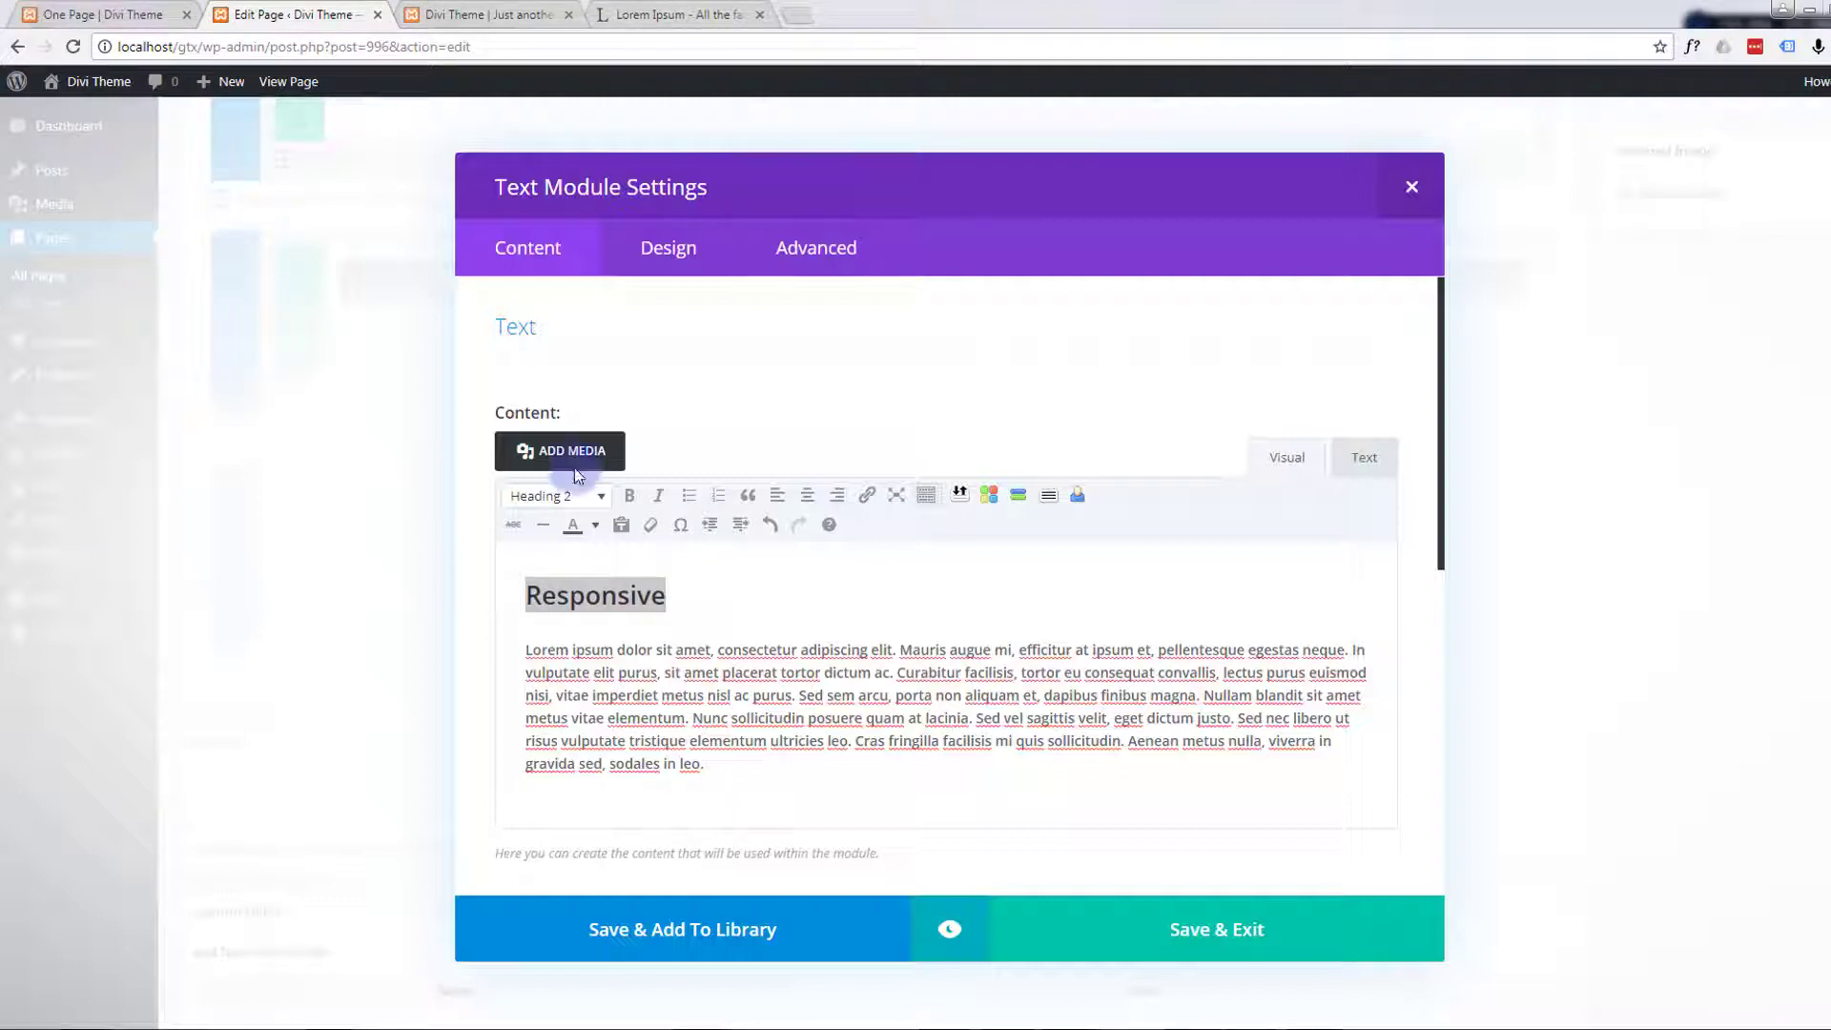
pyautogui.click(596, 528)
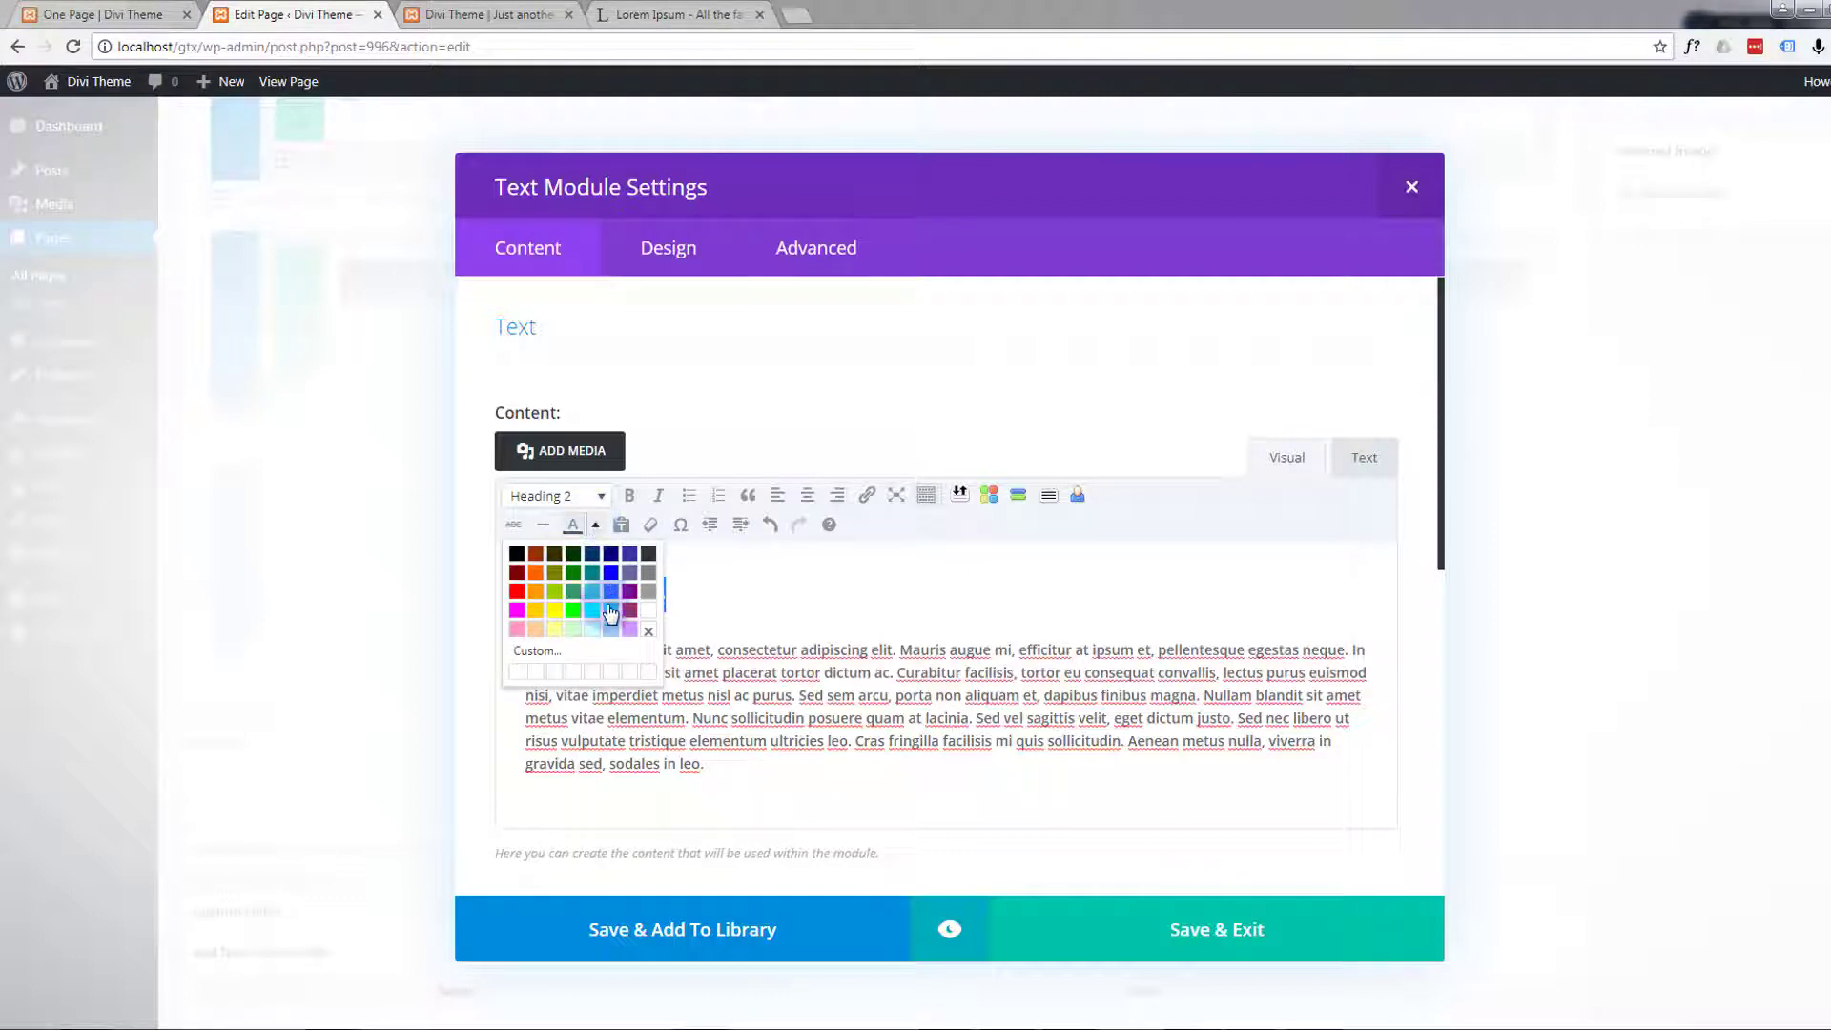
pyautogui.click(552, 654)
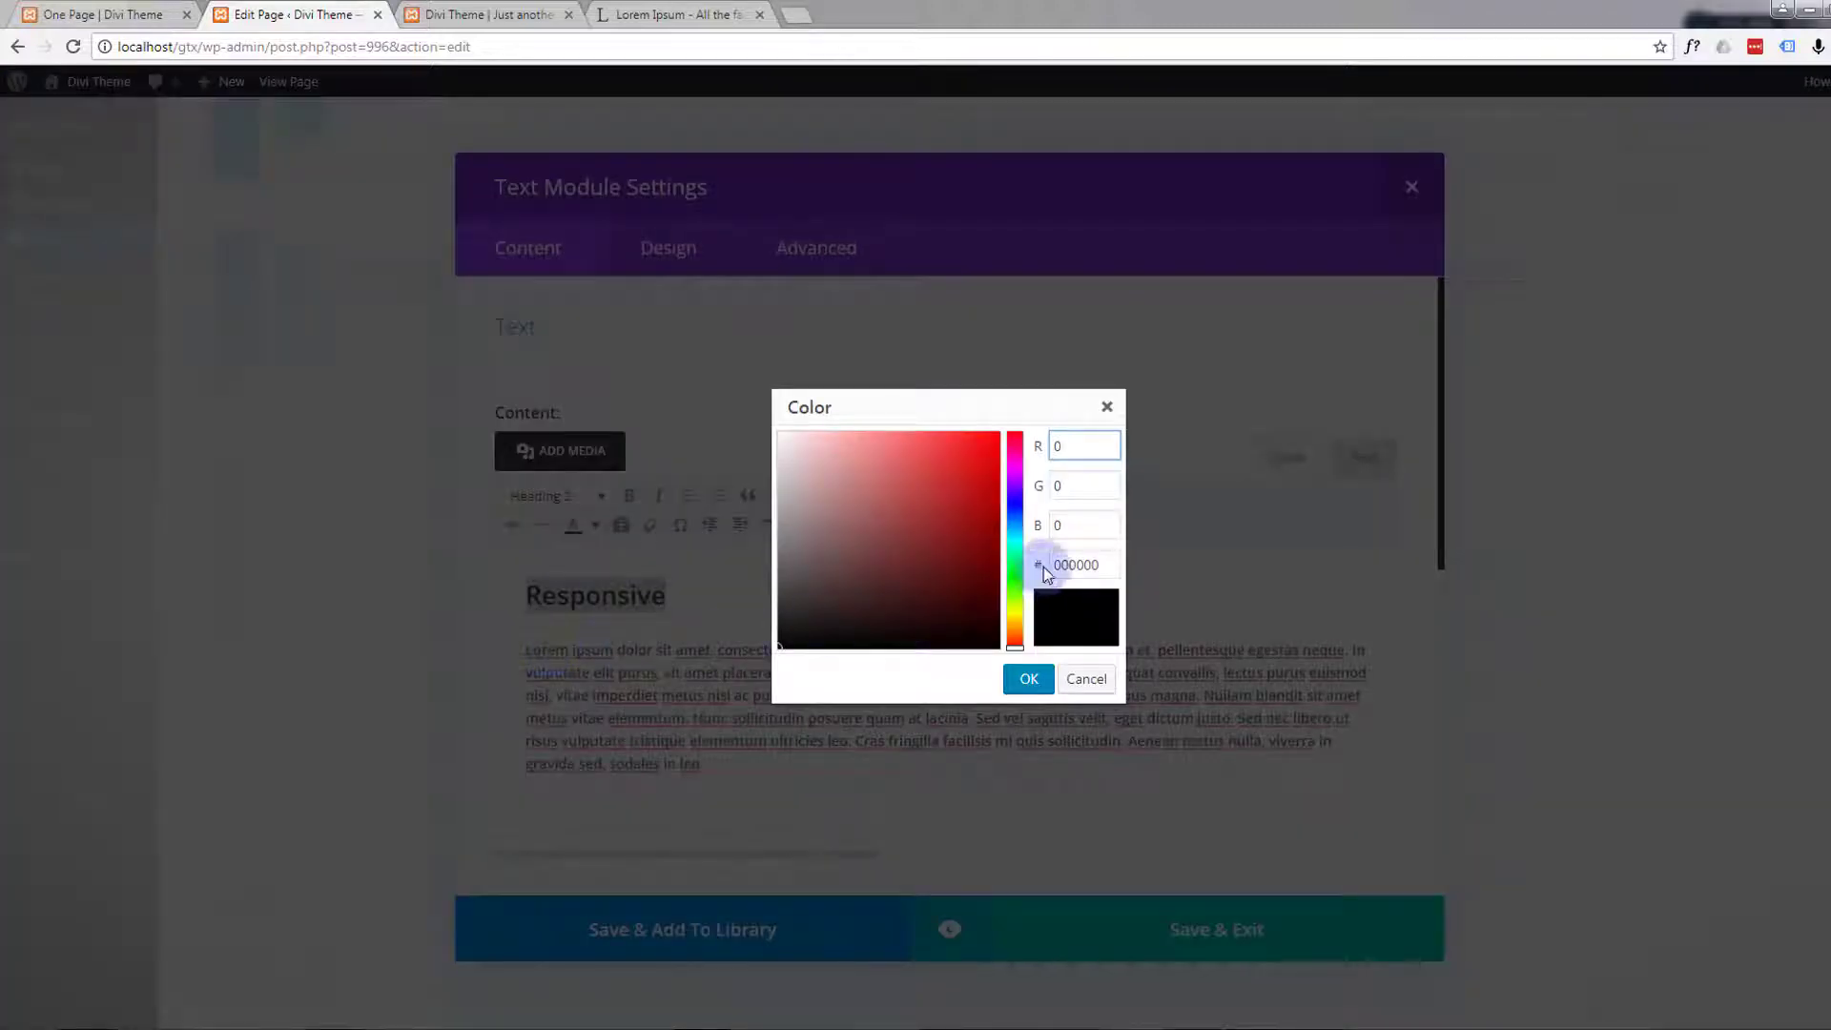
pyautogui.click(1039, 567)
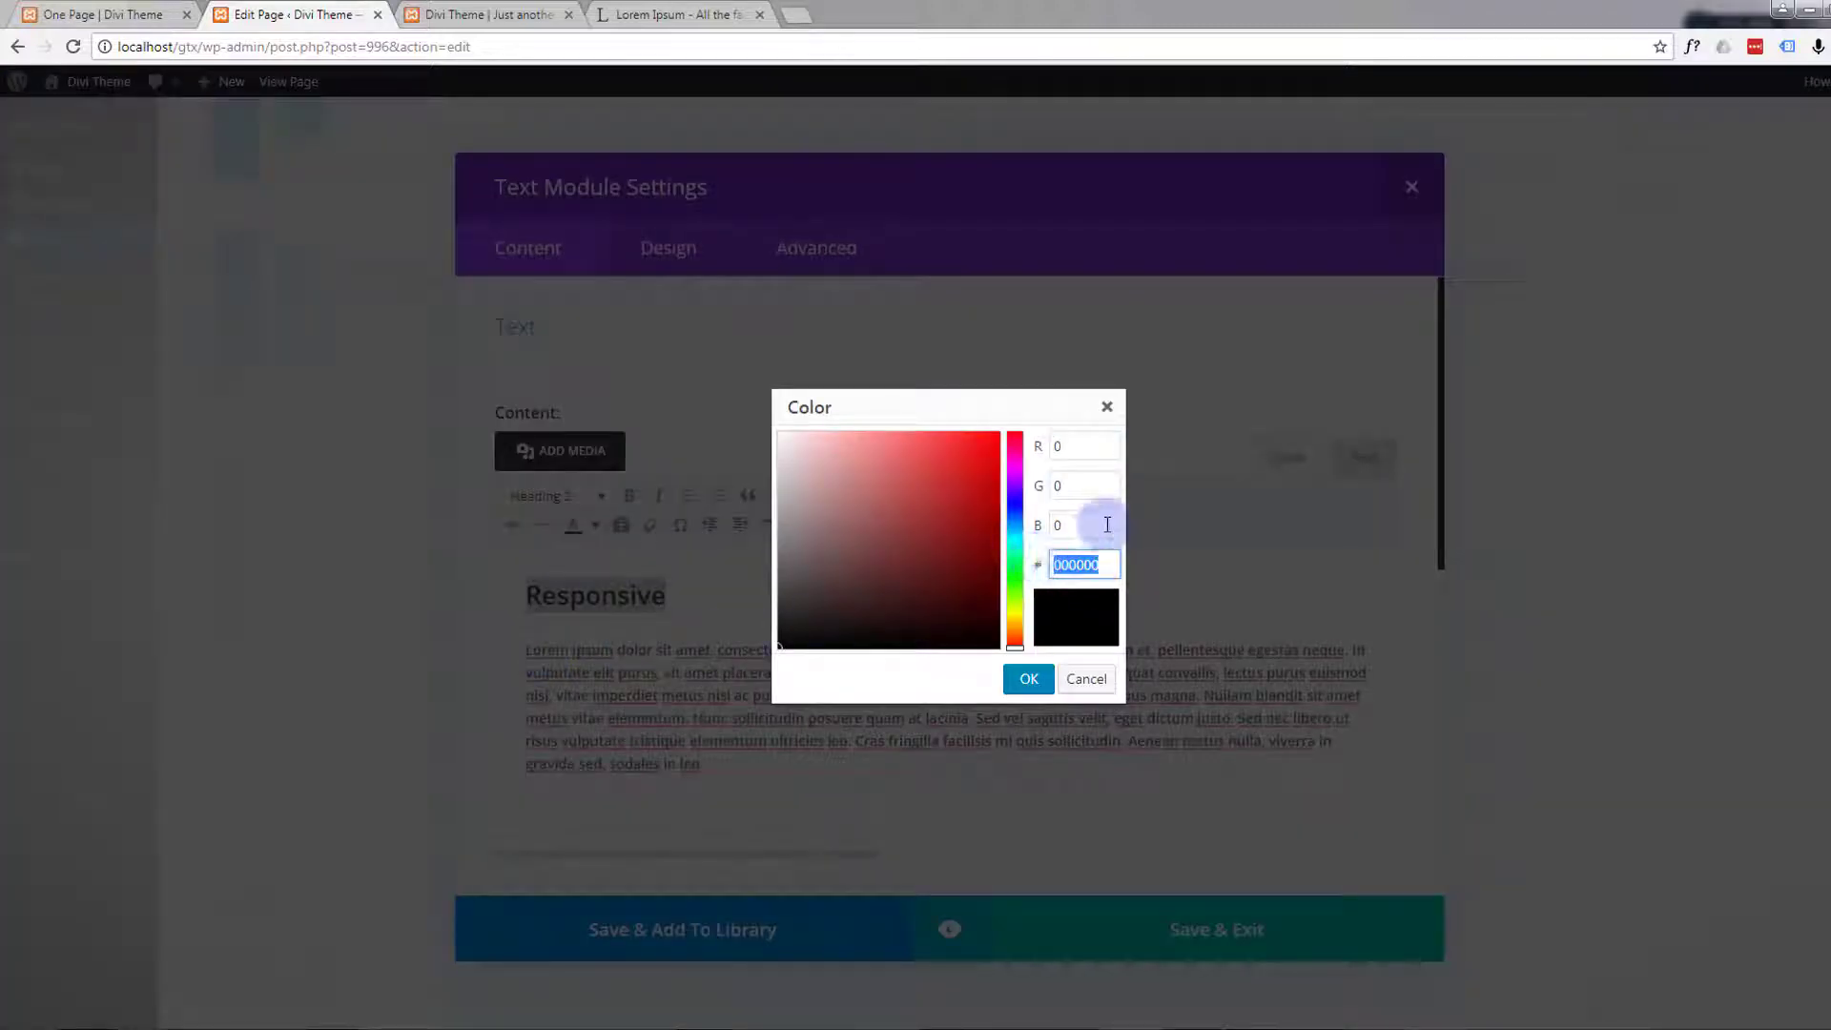
pyautogui.write('#12b1d6')
pyautogui.click(1094, 524)
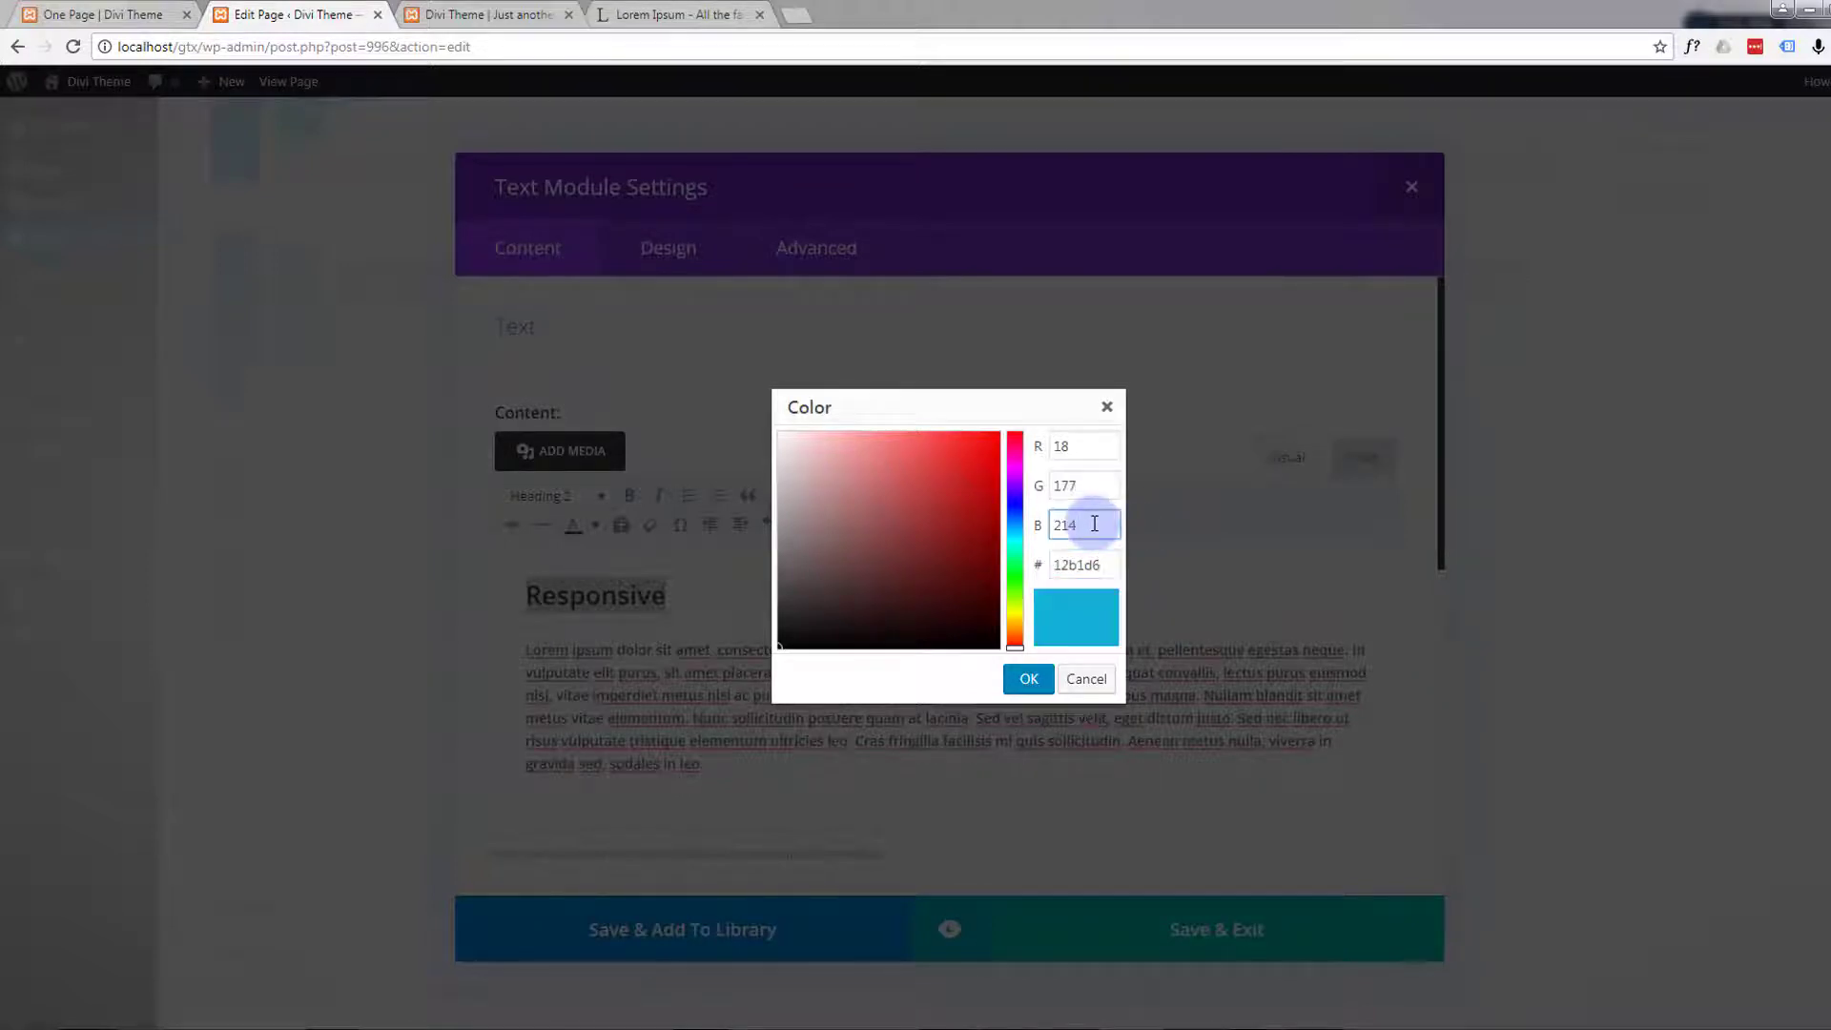
pyautogui.click(1026, 683)
pyautogui.click(805, 613)
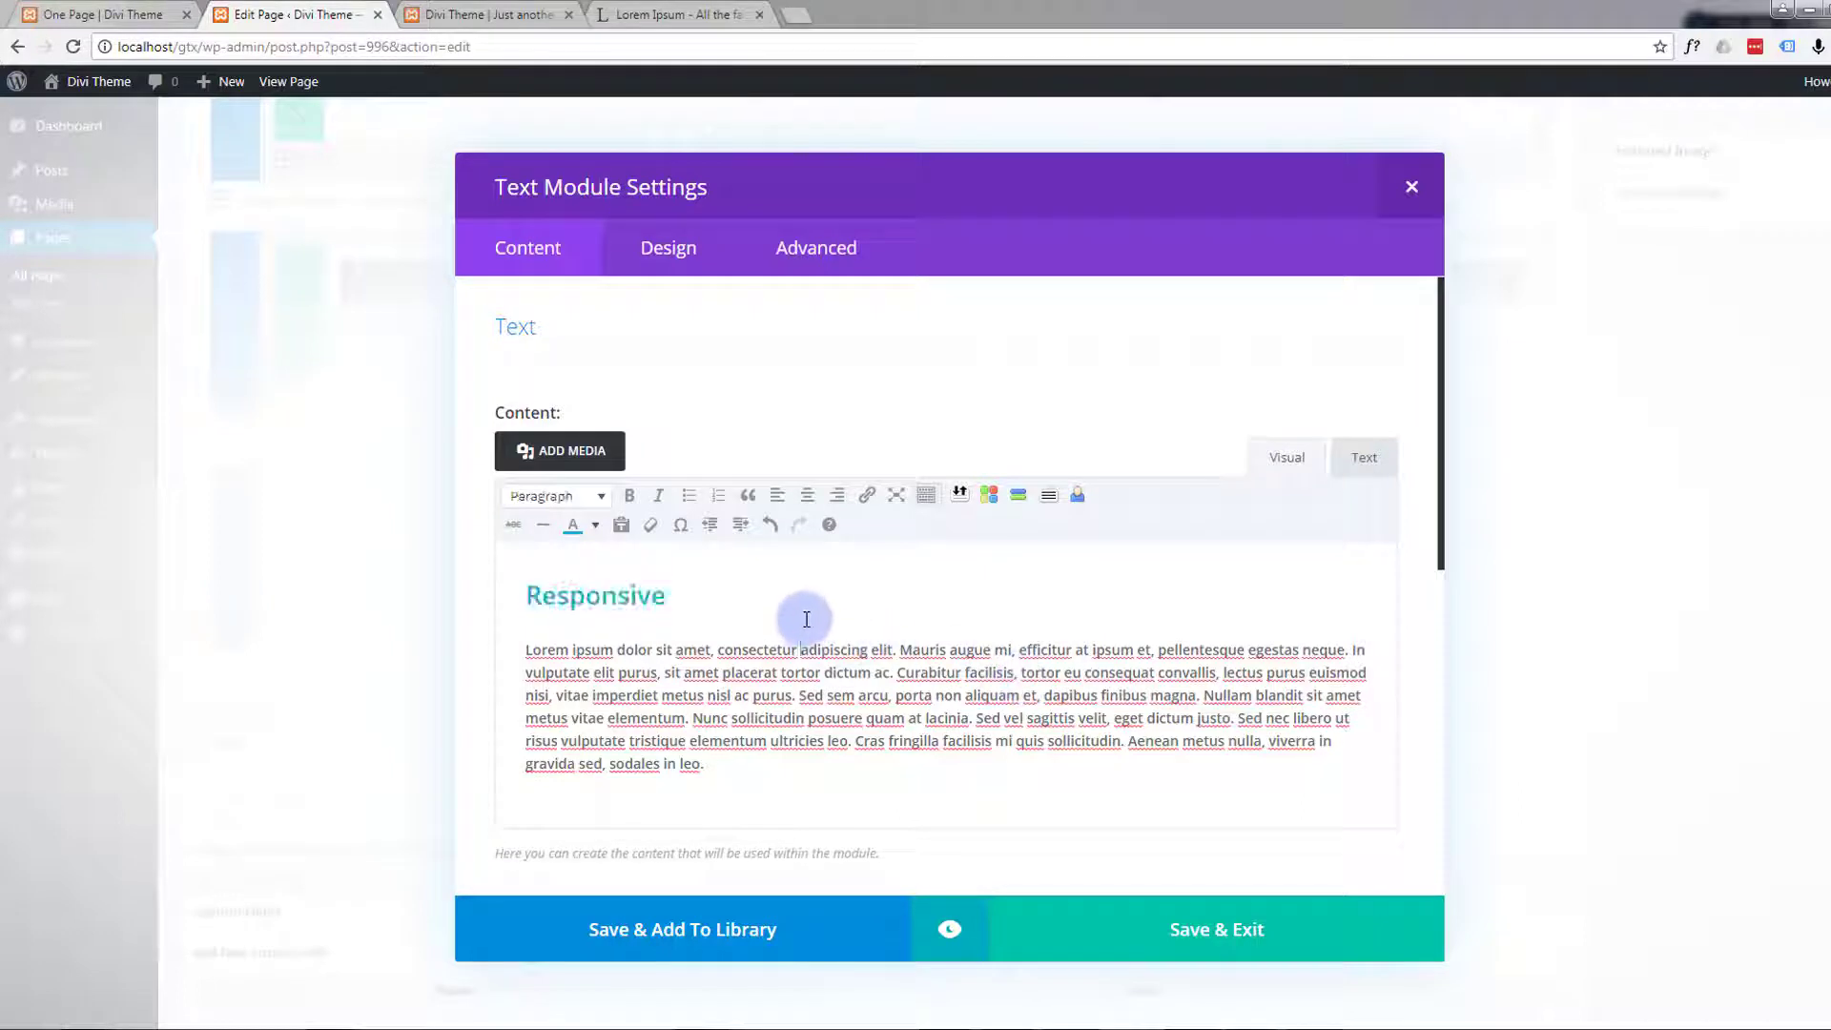
pyautogui.click(557, 602)
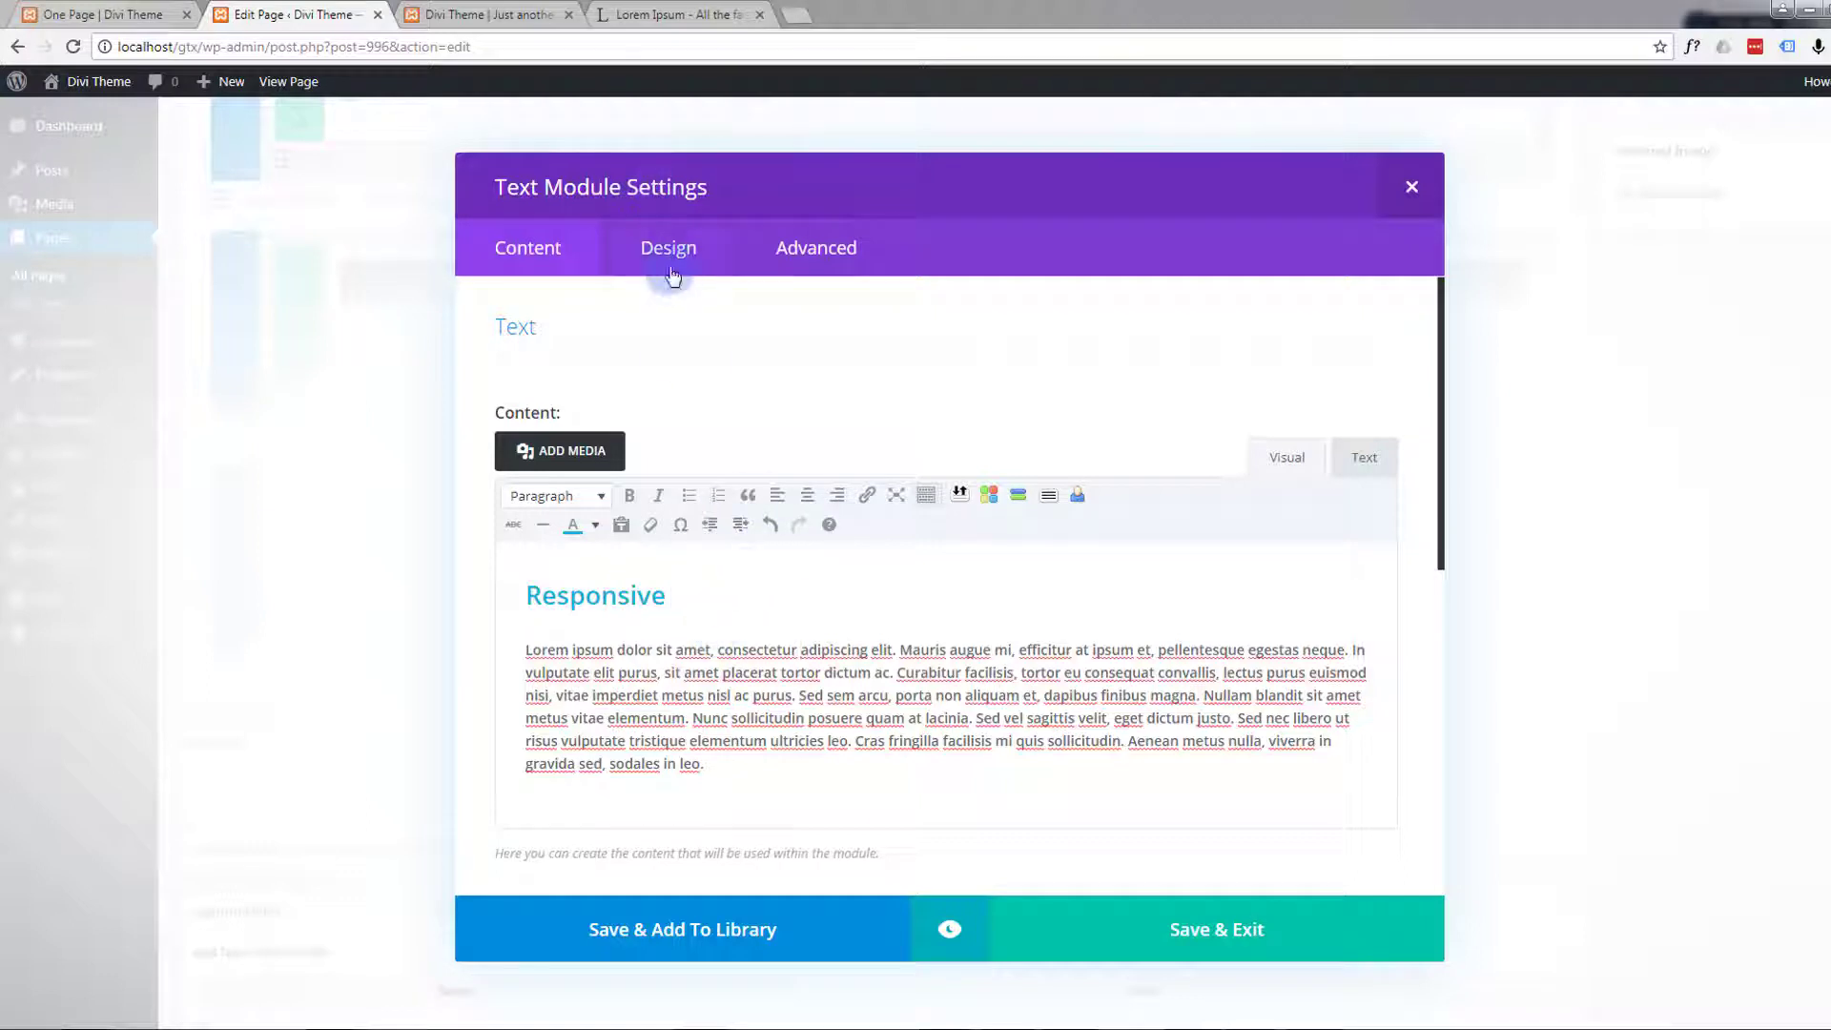
# Review the Text module's design settings down to the heading text options, and save the module
pyautogui.click(670, 272)
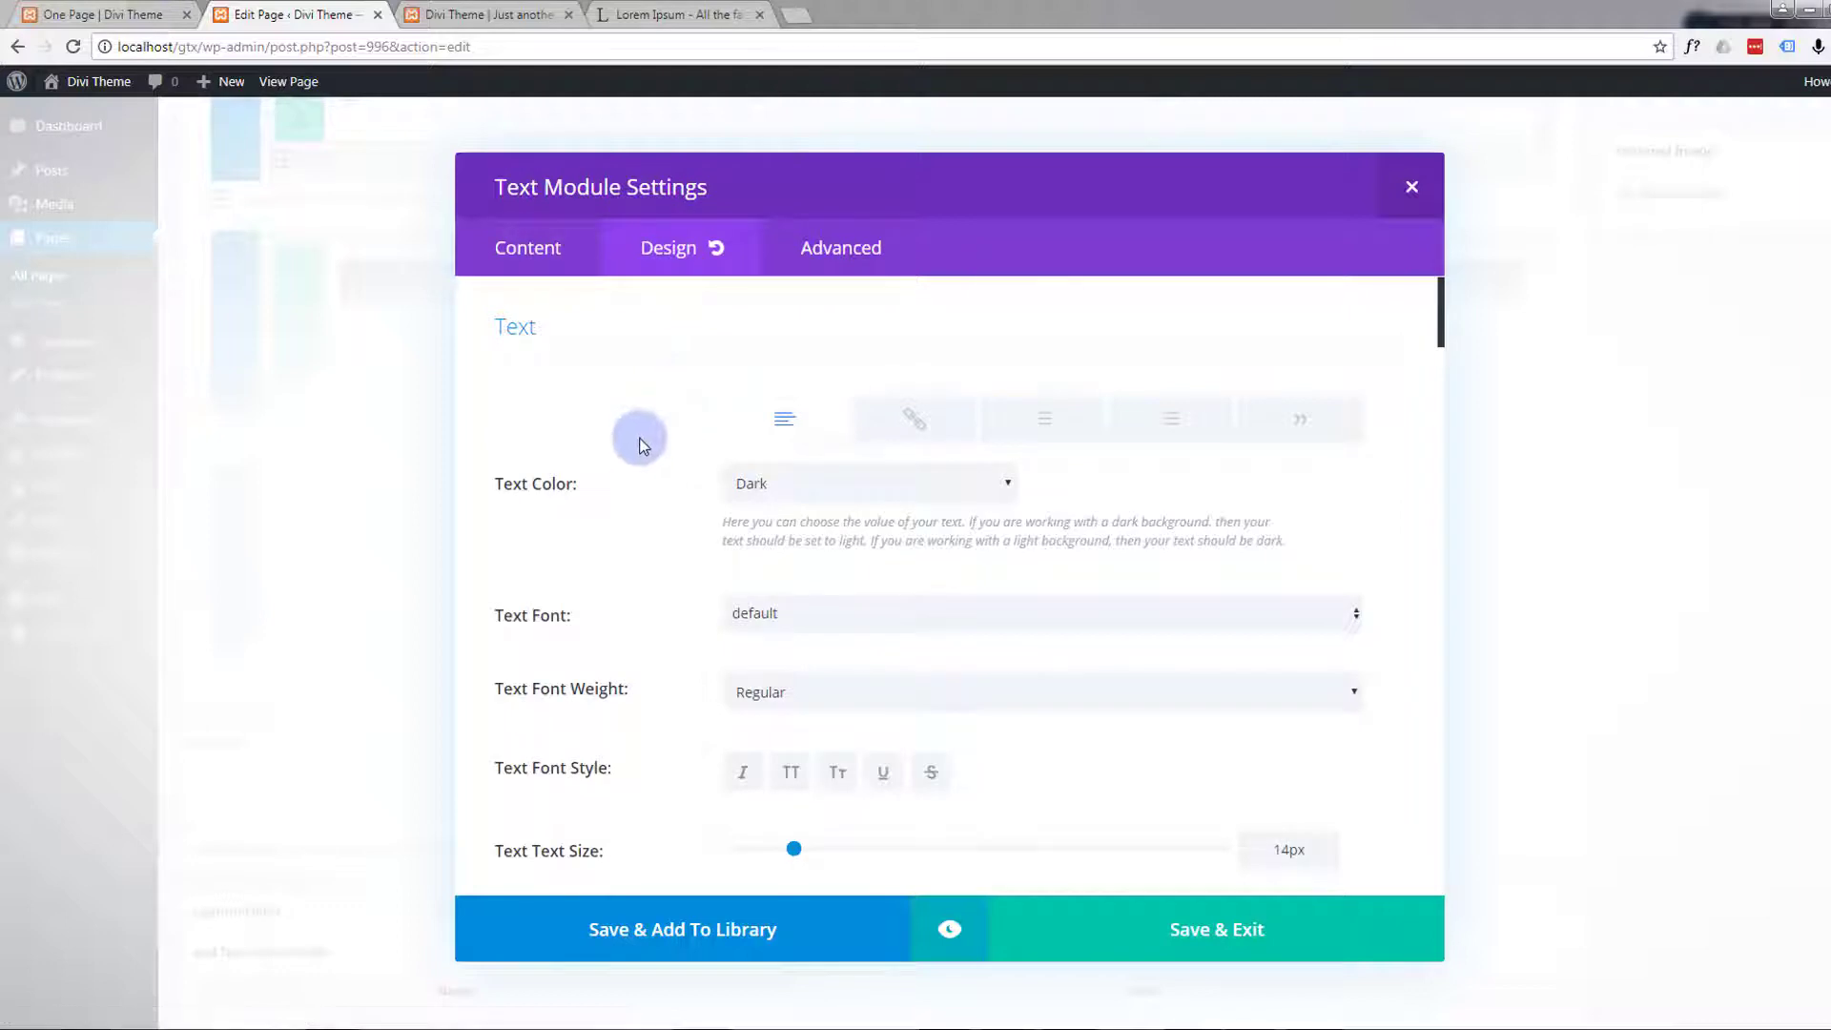
pyautogui.scroll(-7, 644, 440)
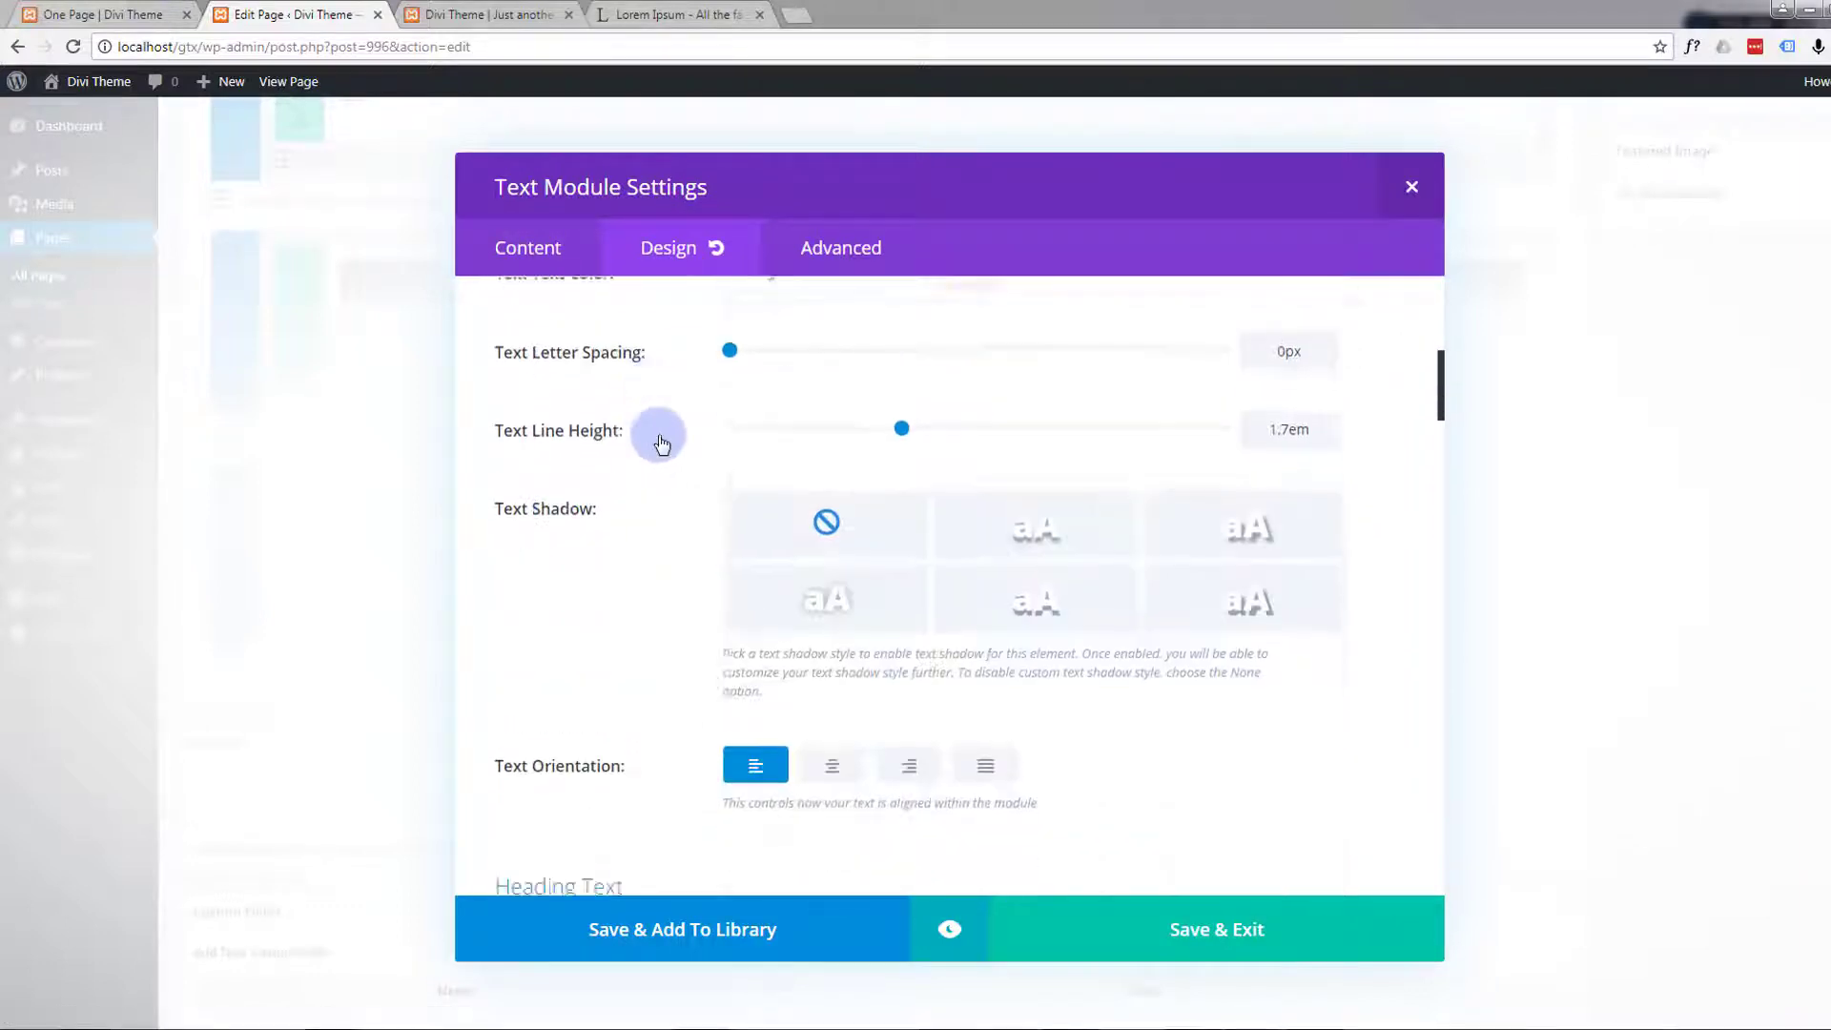
pyautogui.scroll(-2, 658, 439)
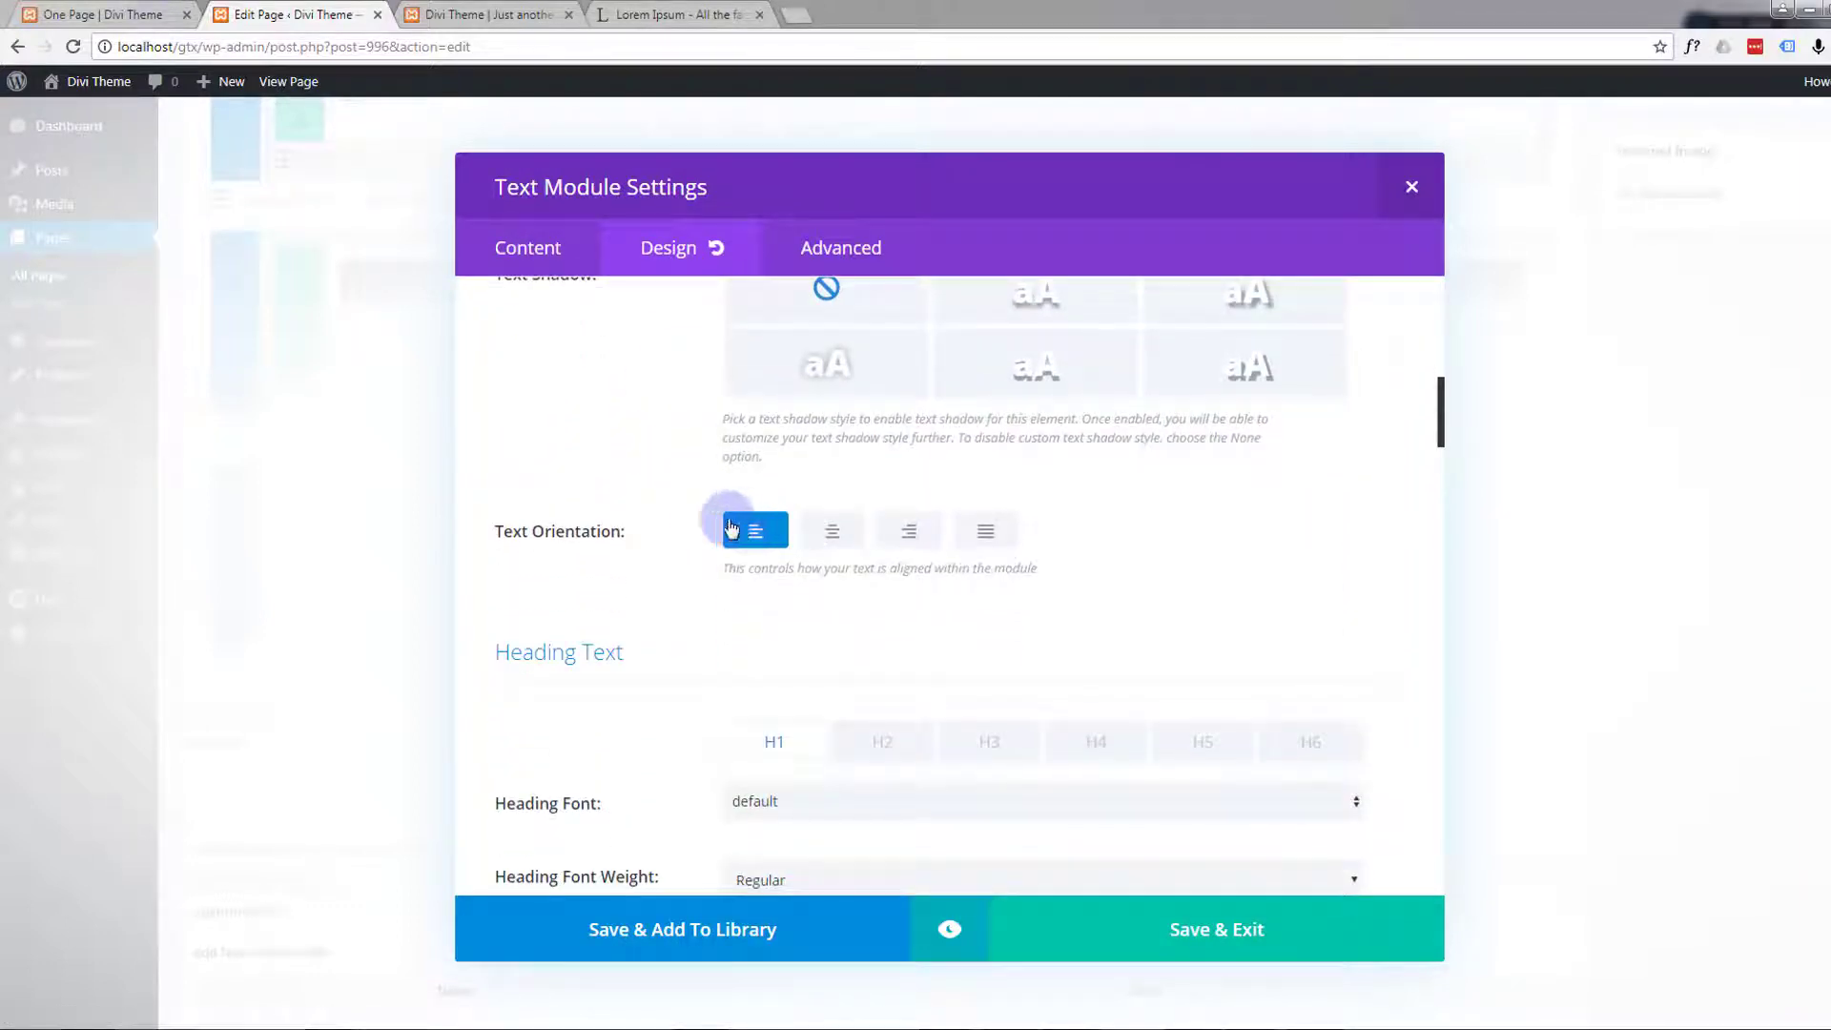
pyautogui.click(1198, 932)
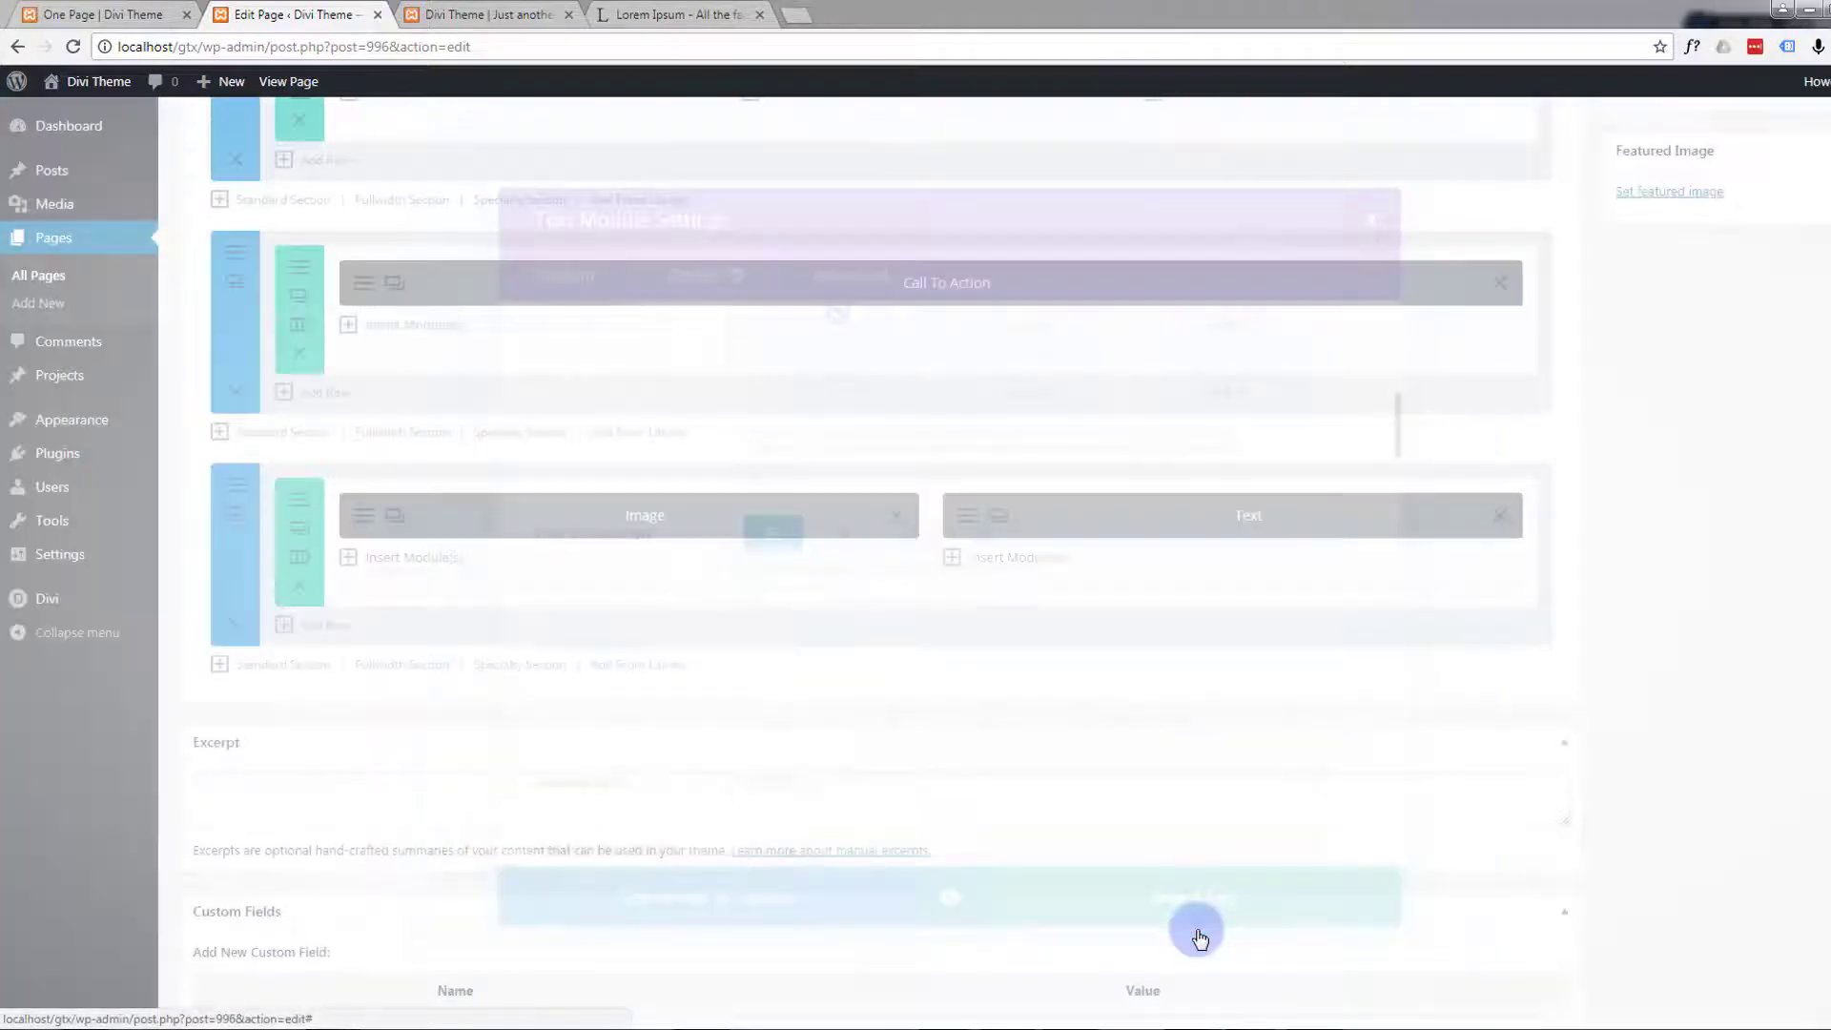
# Update the One Page page and open a preview of its changes
pyautogui.scroll(1, 1703, 561)
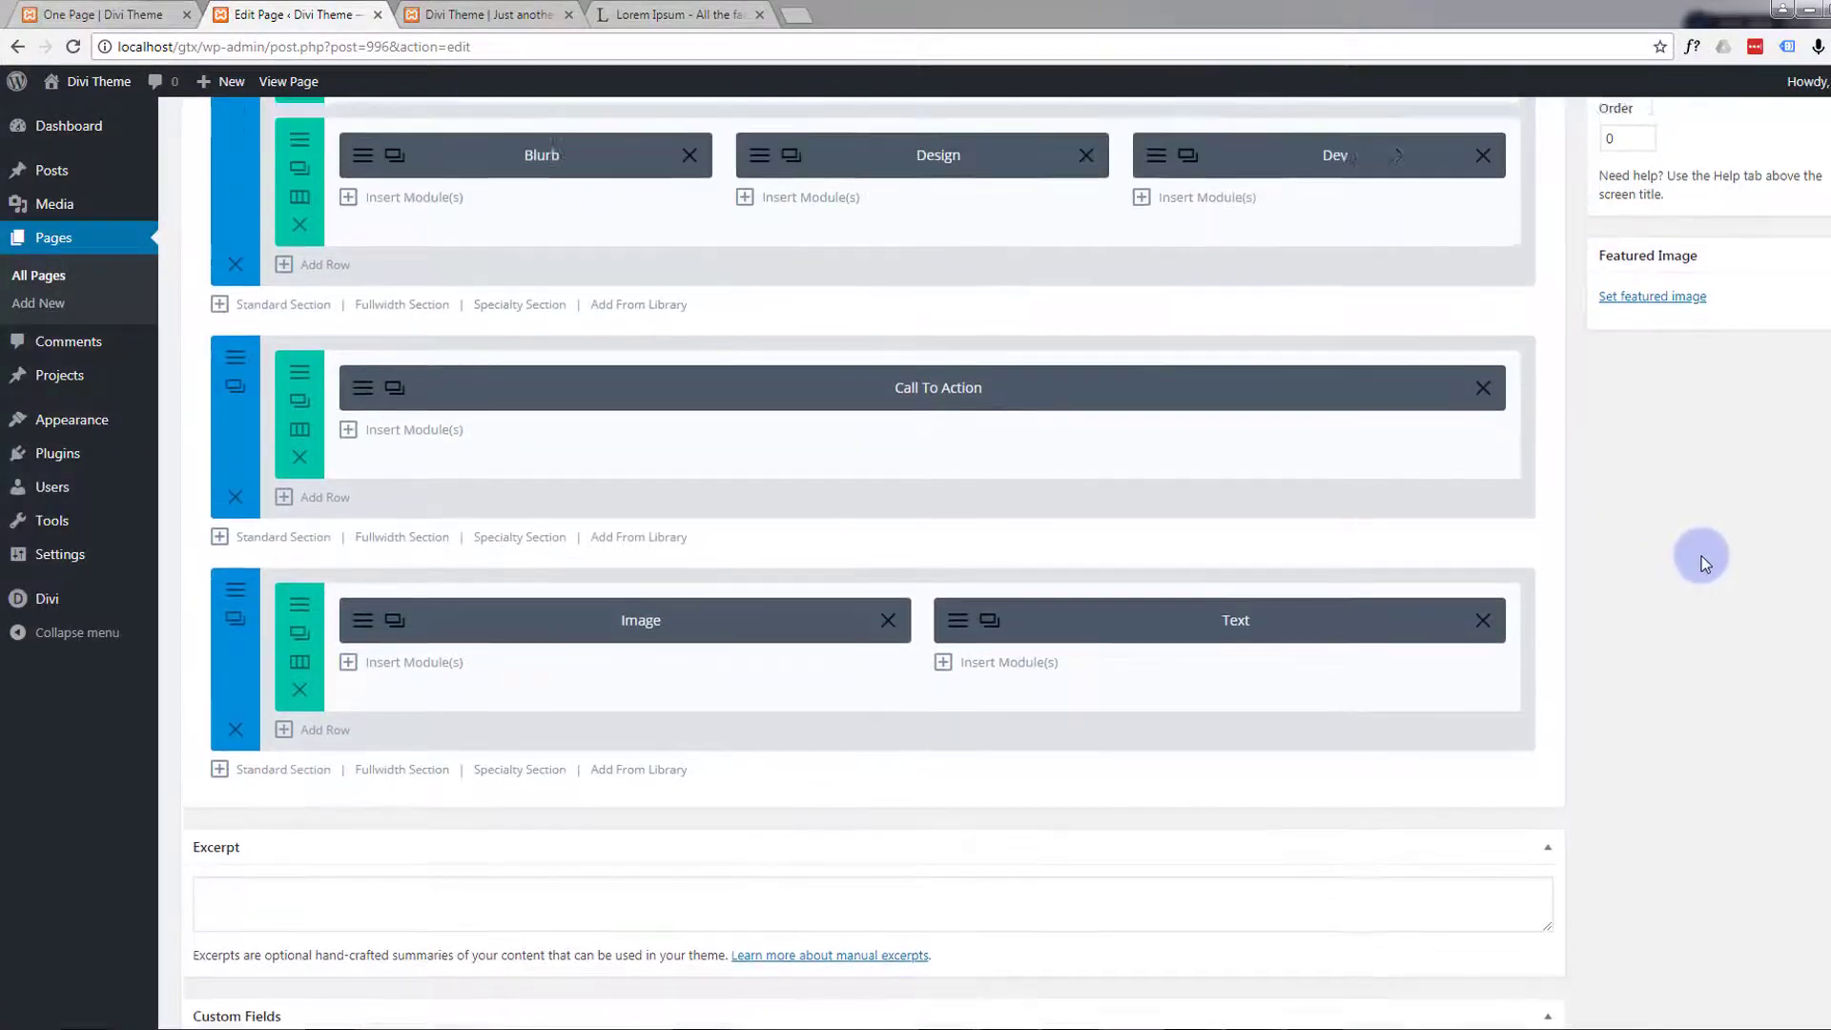
pyautogui.scroll(7, 1697, 559)
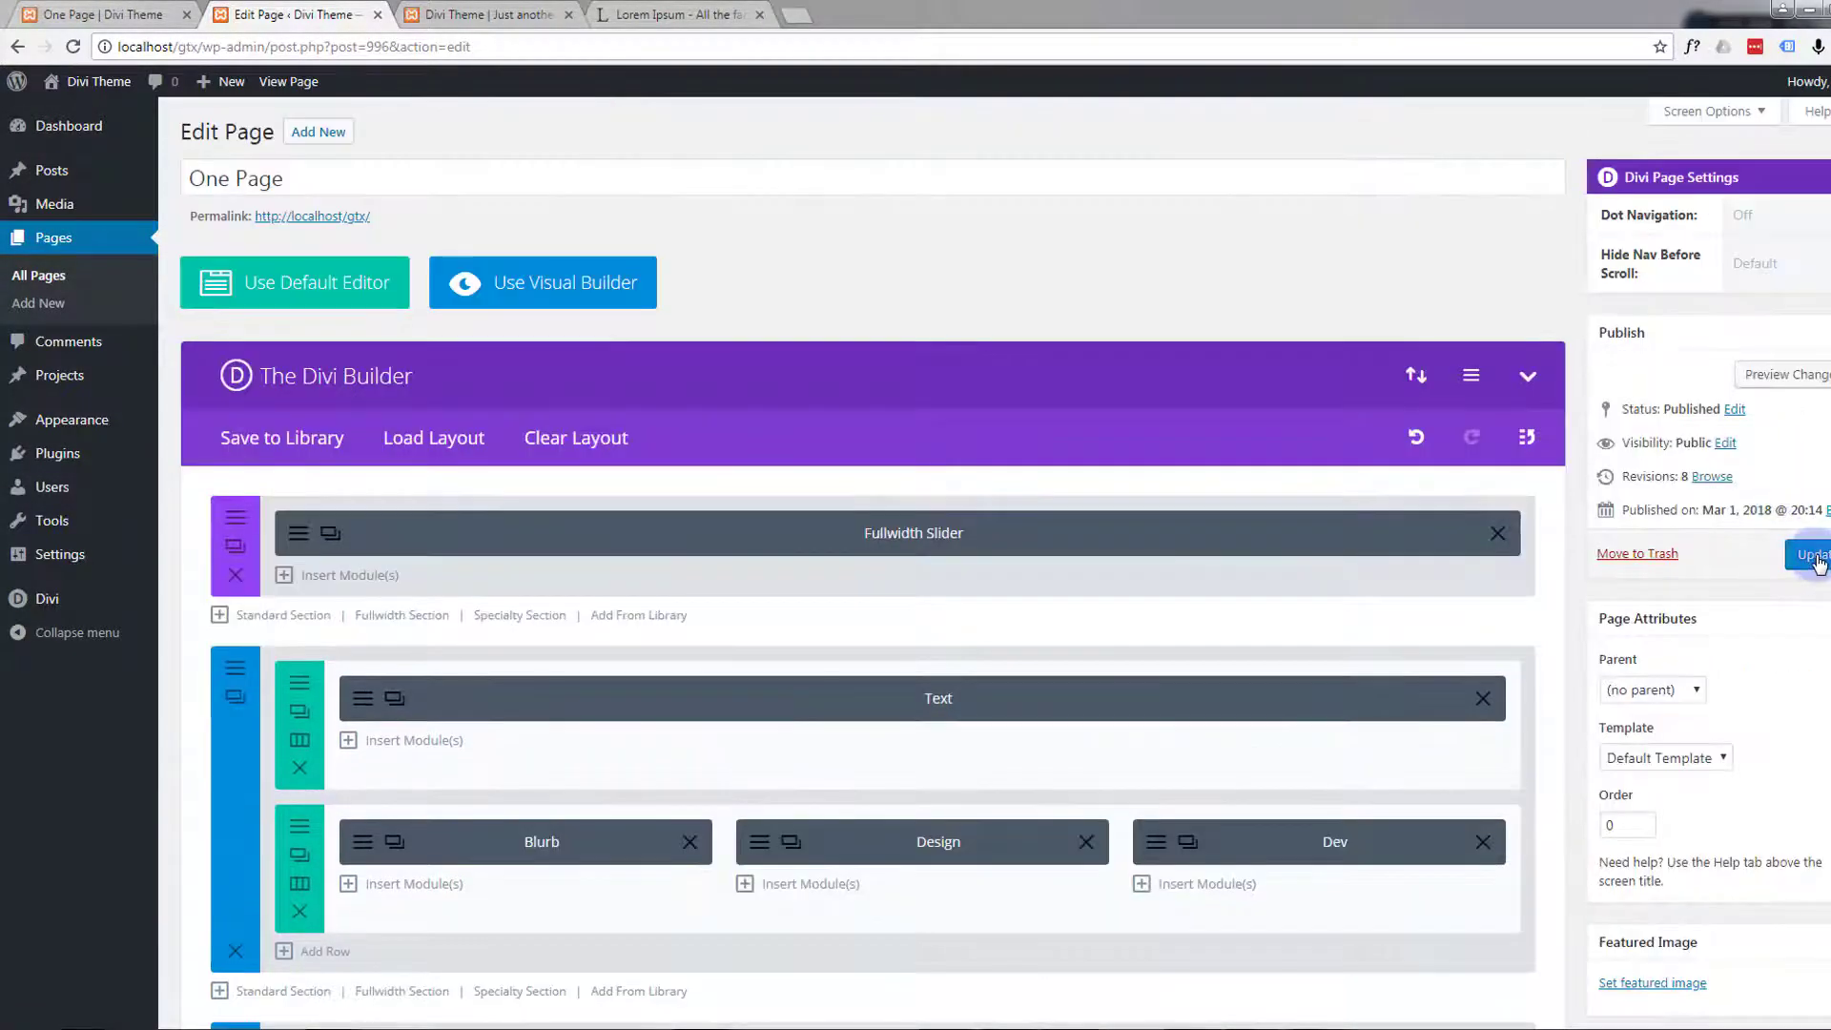
pyautogui.click(1815, 557)
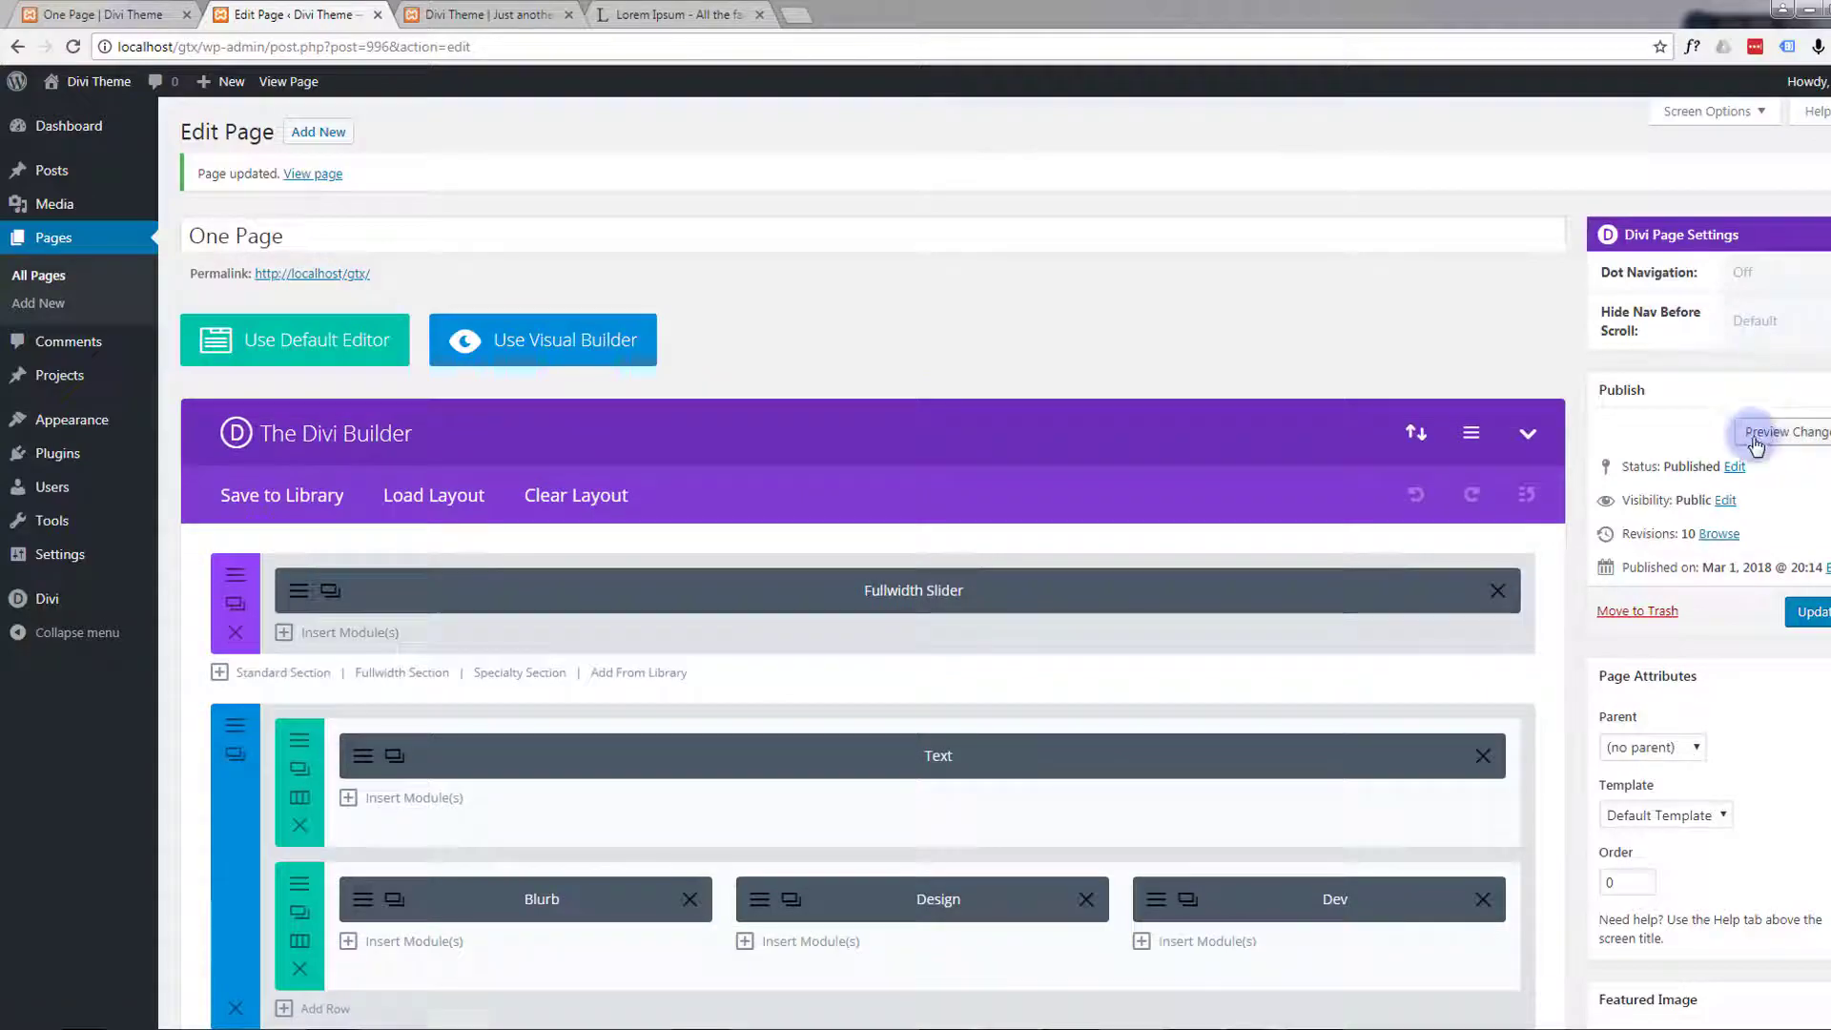
pyautogui.click(1753, 431)
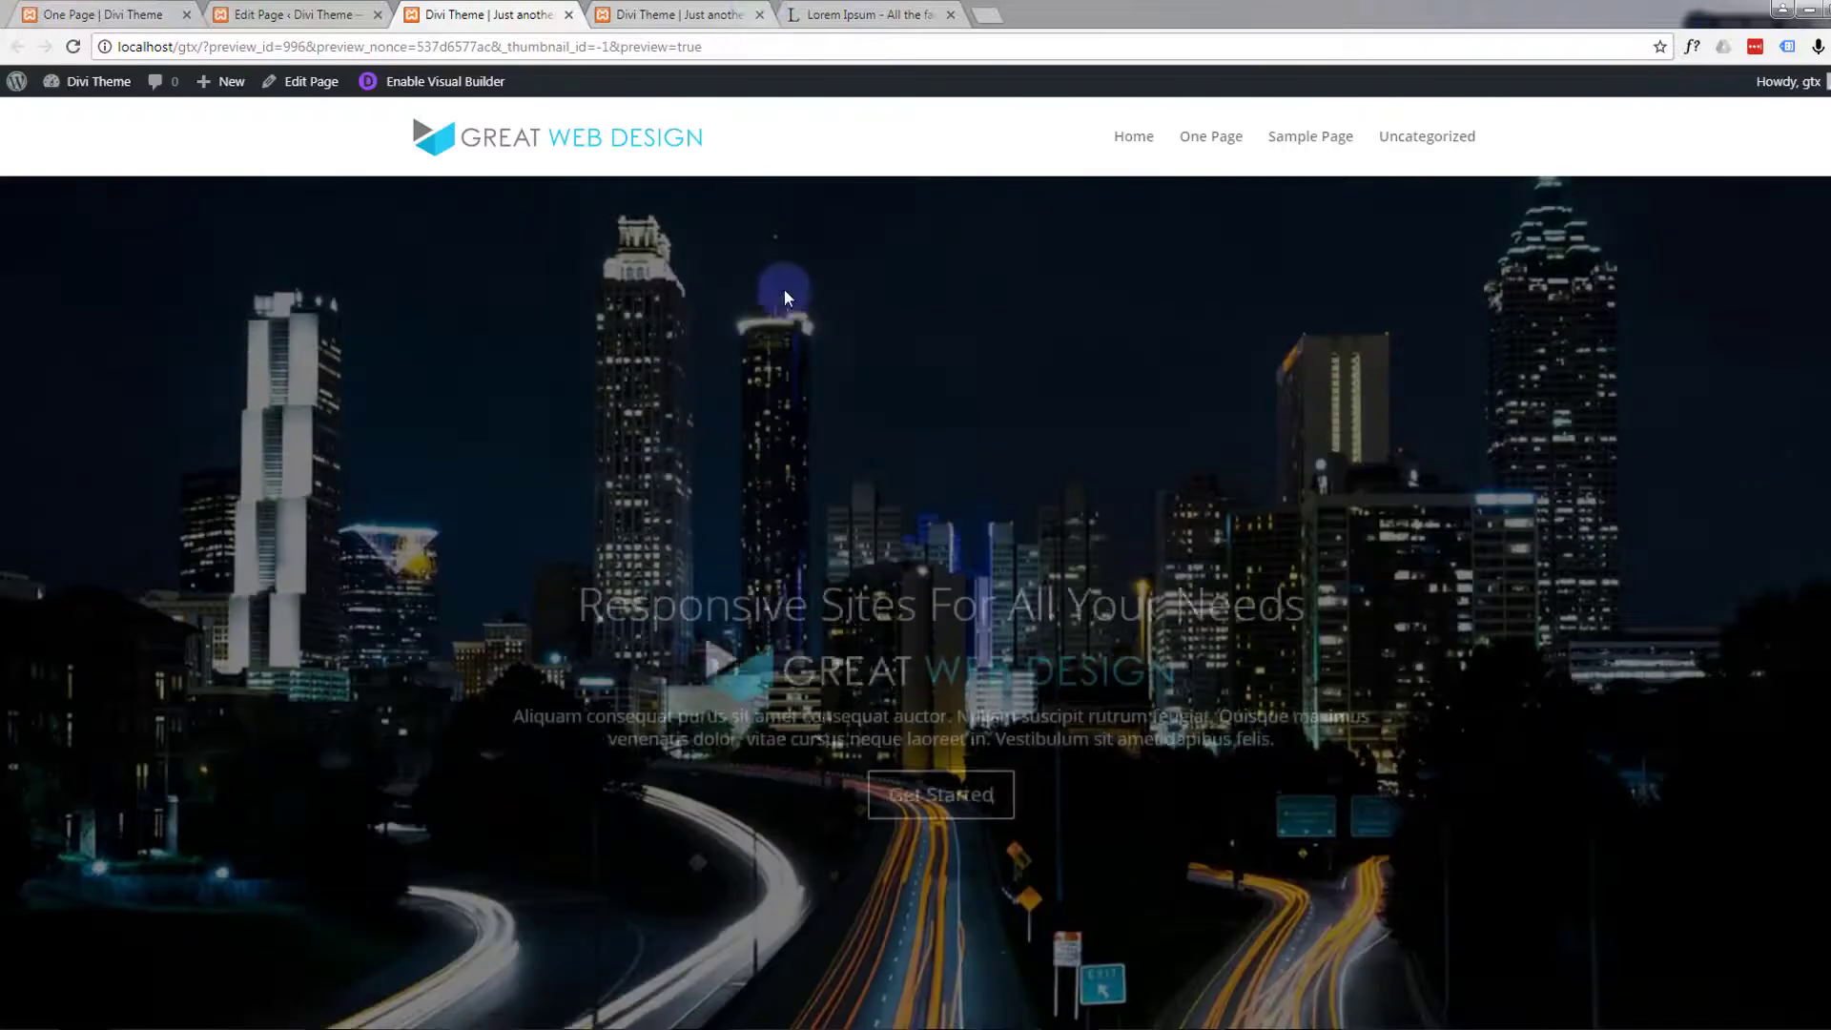
# Review the previewed page down to the Responsive section and return to the page editor
pyautogui.scroll(-12, 815, 315)
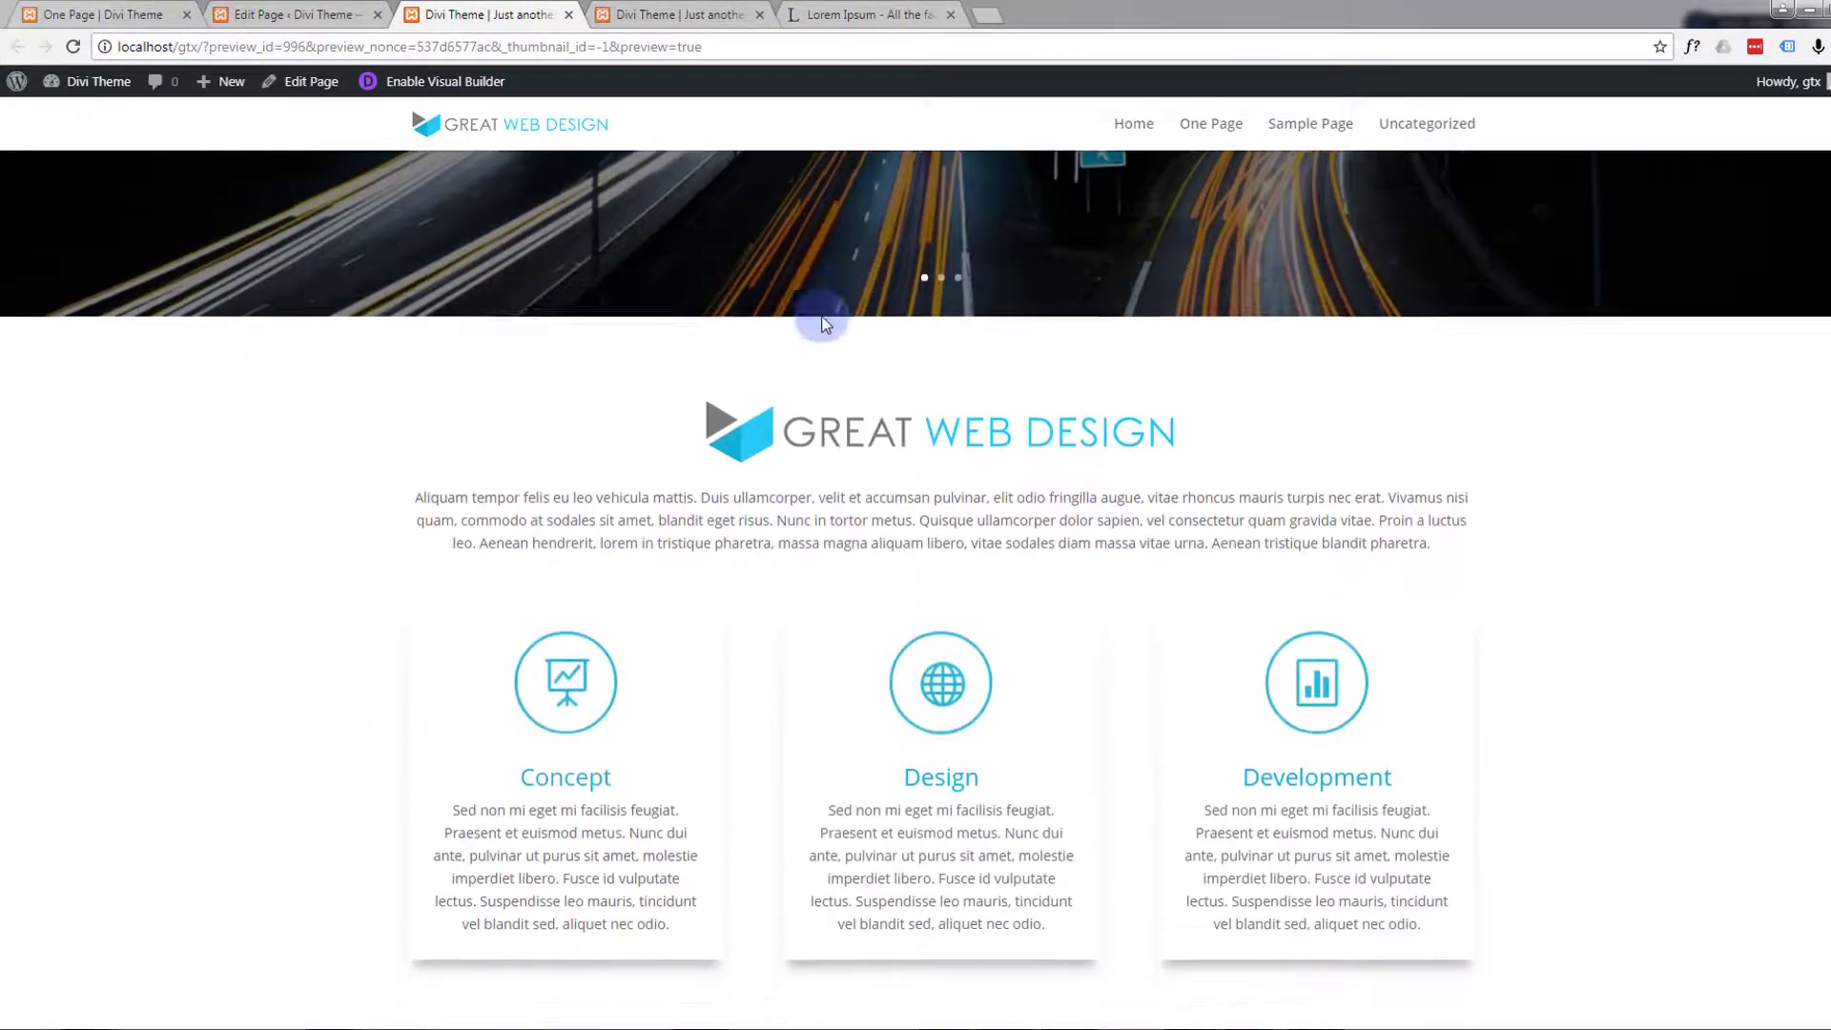
pyautogui.scroll(-5, 826, 316)
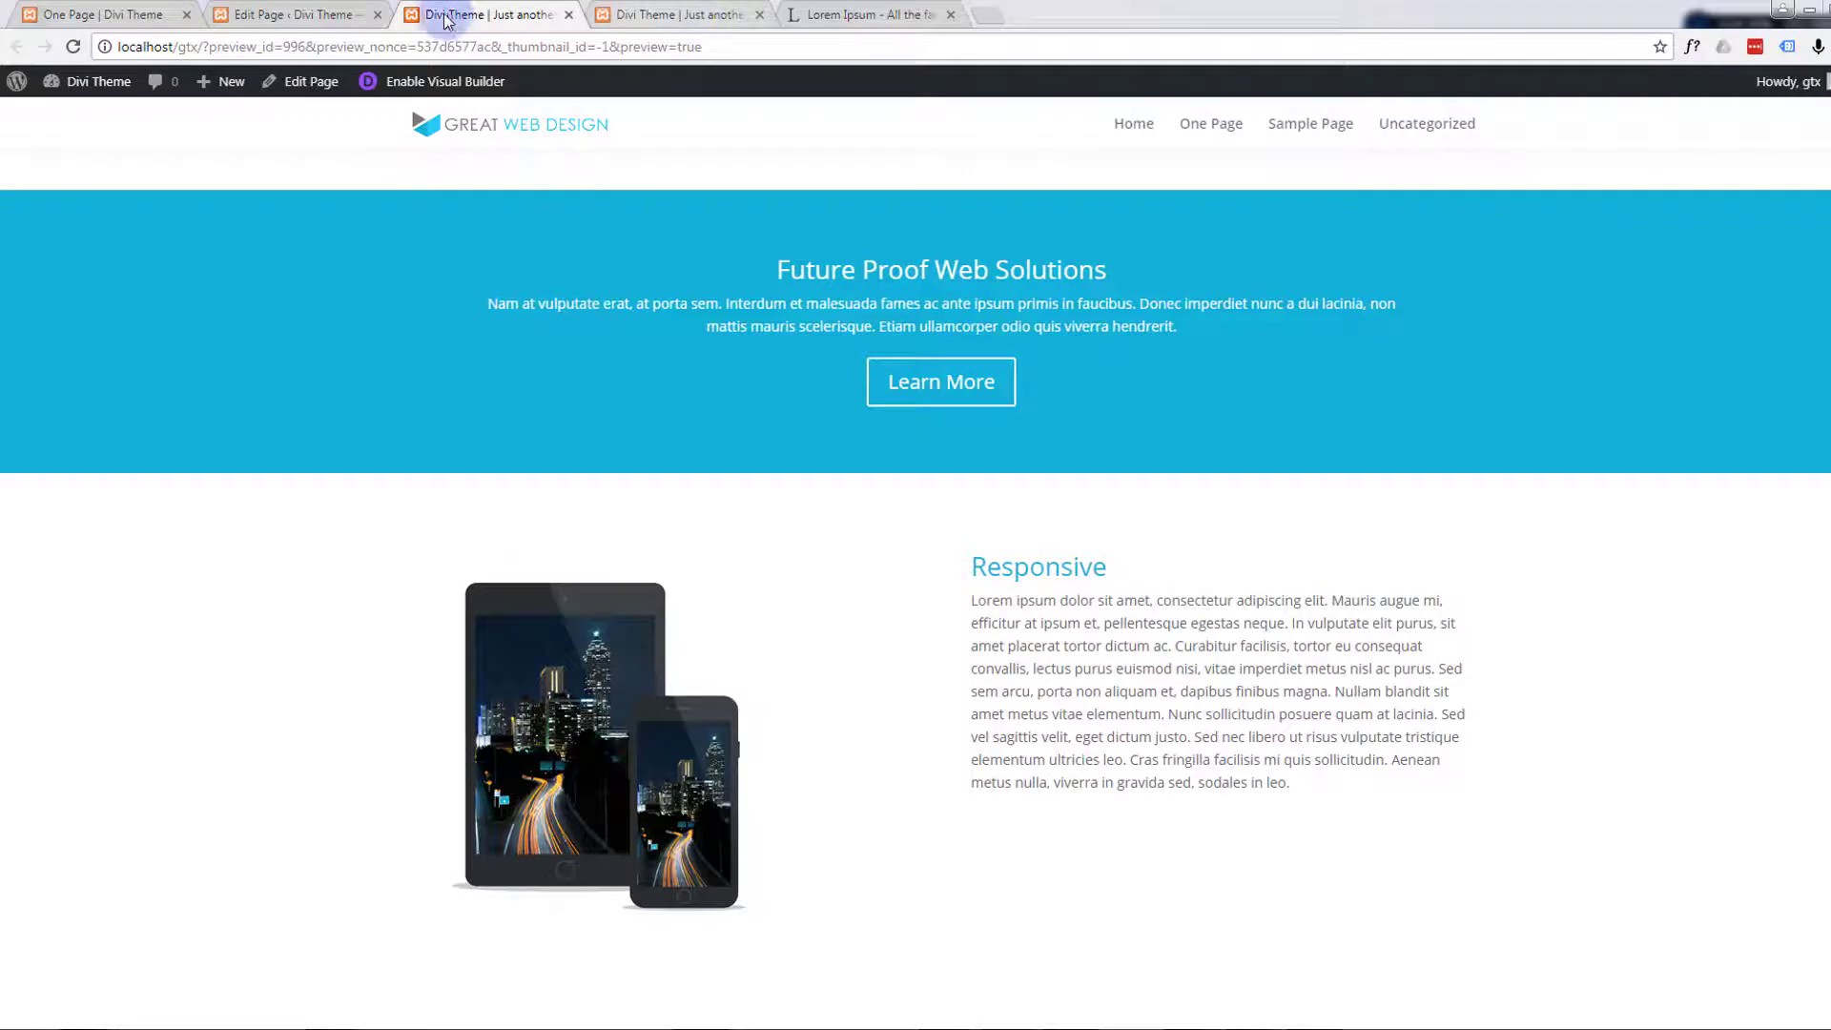
pyautogui.click(325, 14)
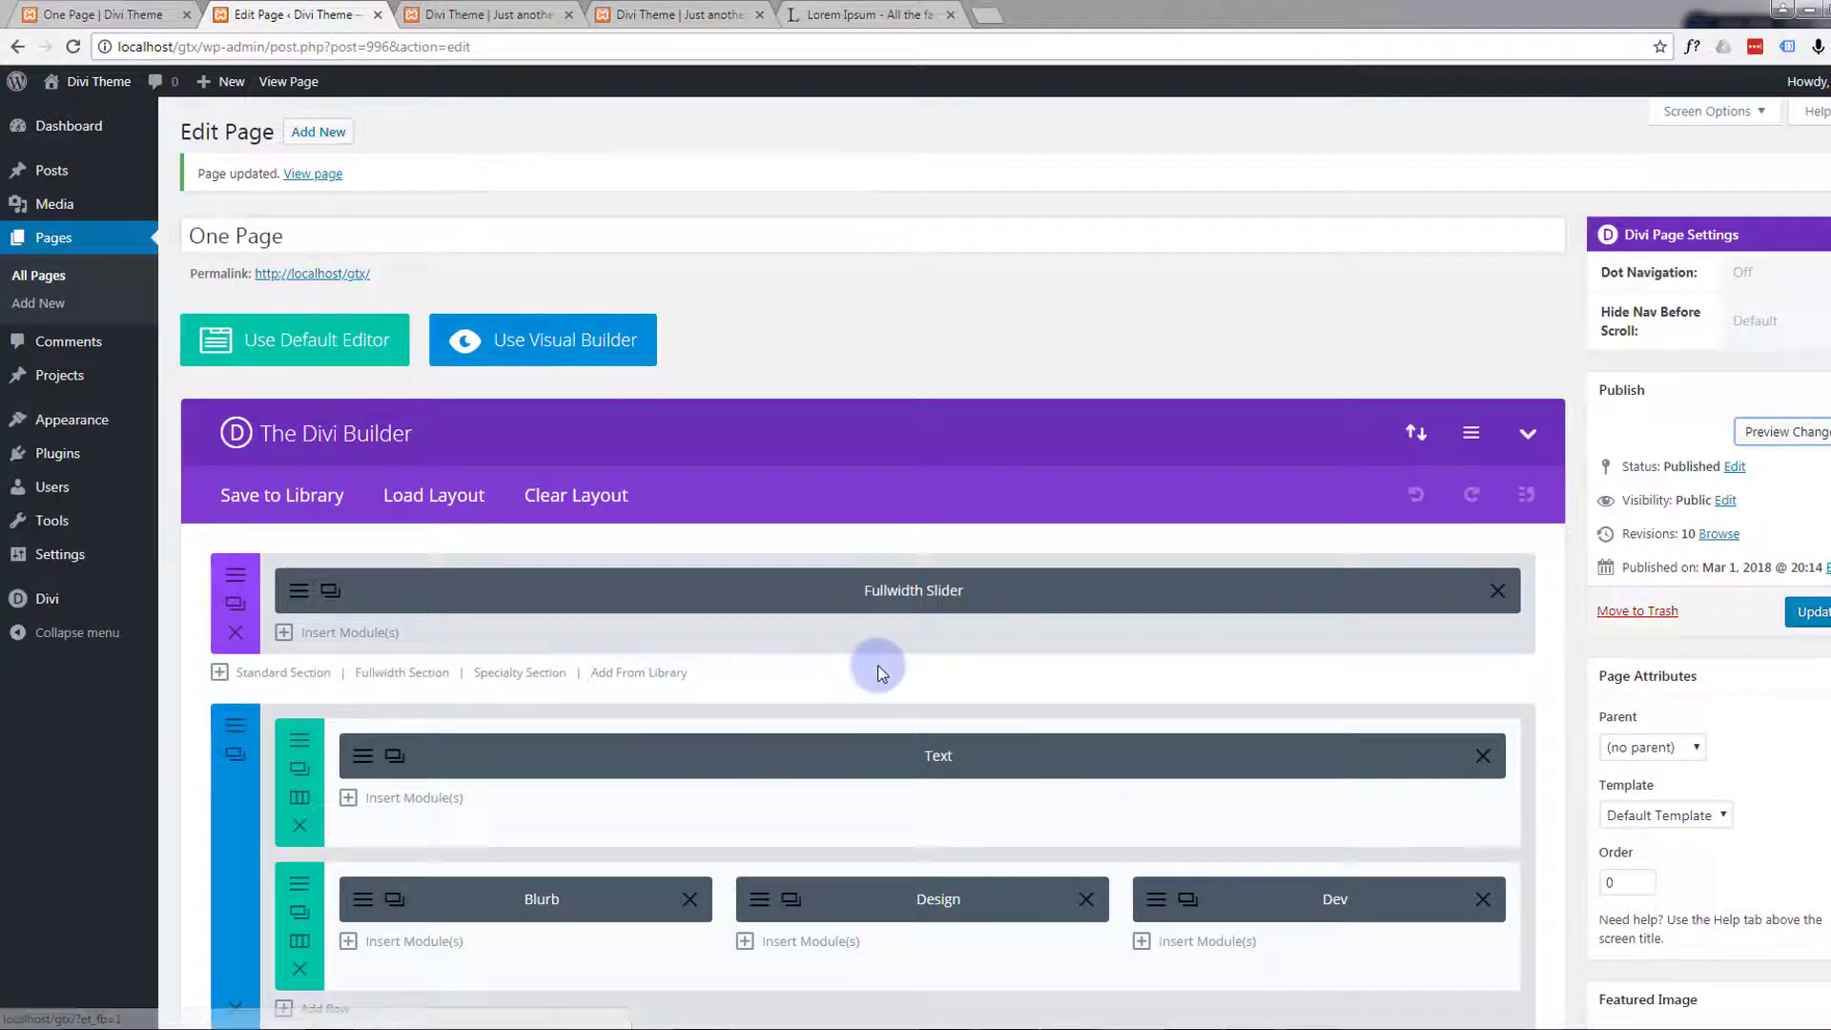
# Duplicate the image-and-text row in the last section and swap the copy's modules so Text comes before Image
pyautogui.scroll(-8, 872, 665)
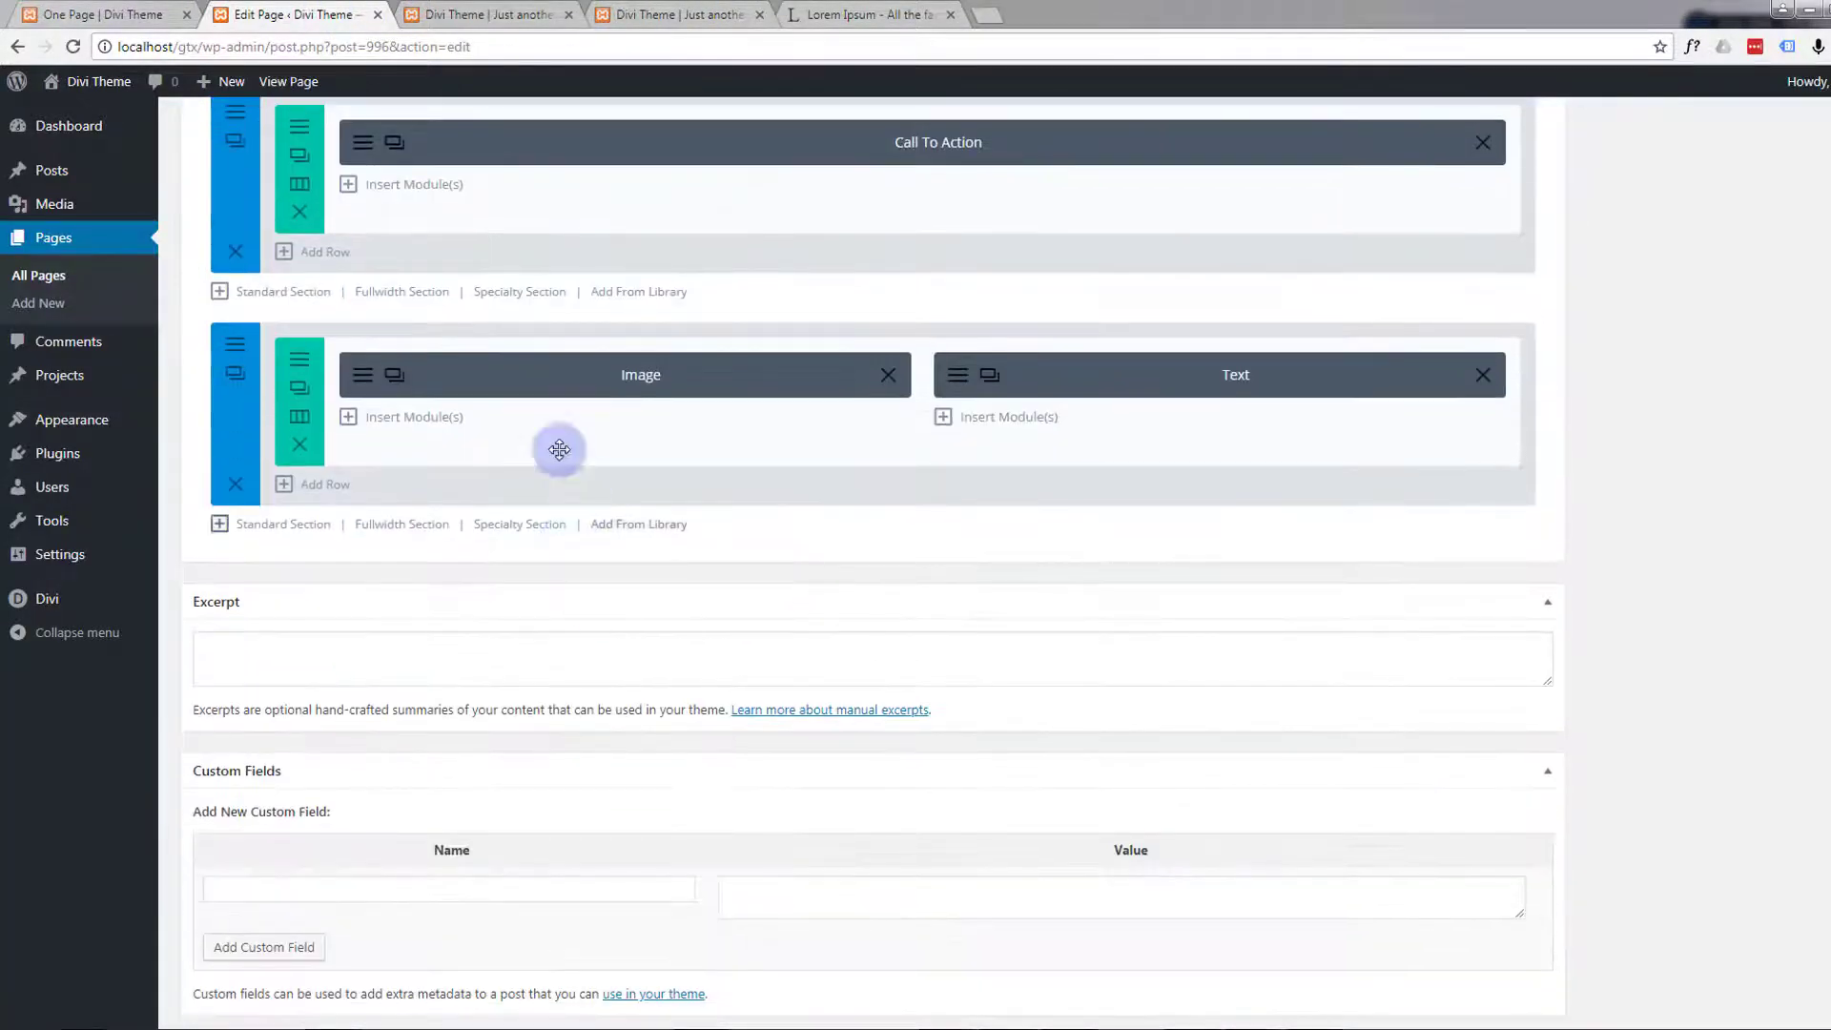
pyautogui.click(299, 389)
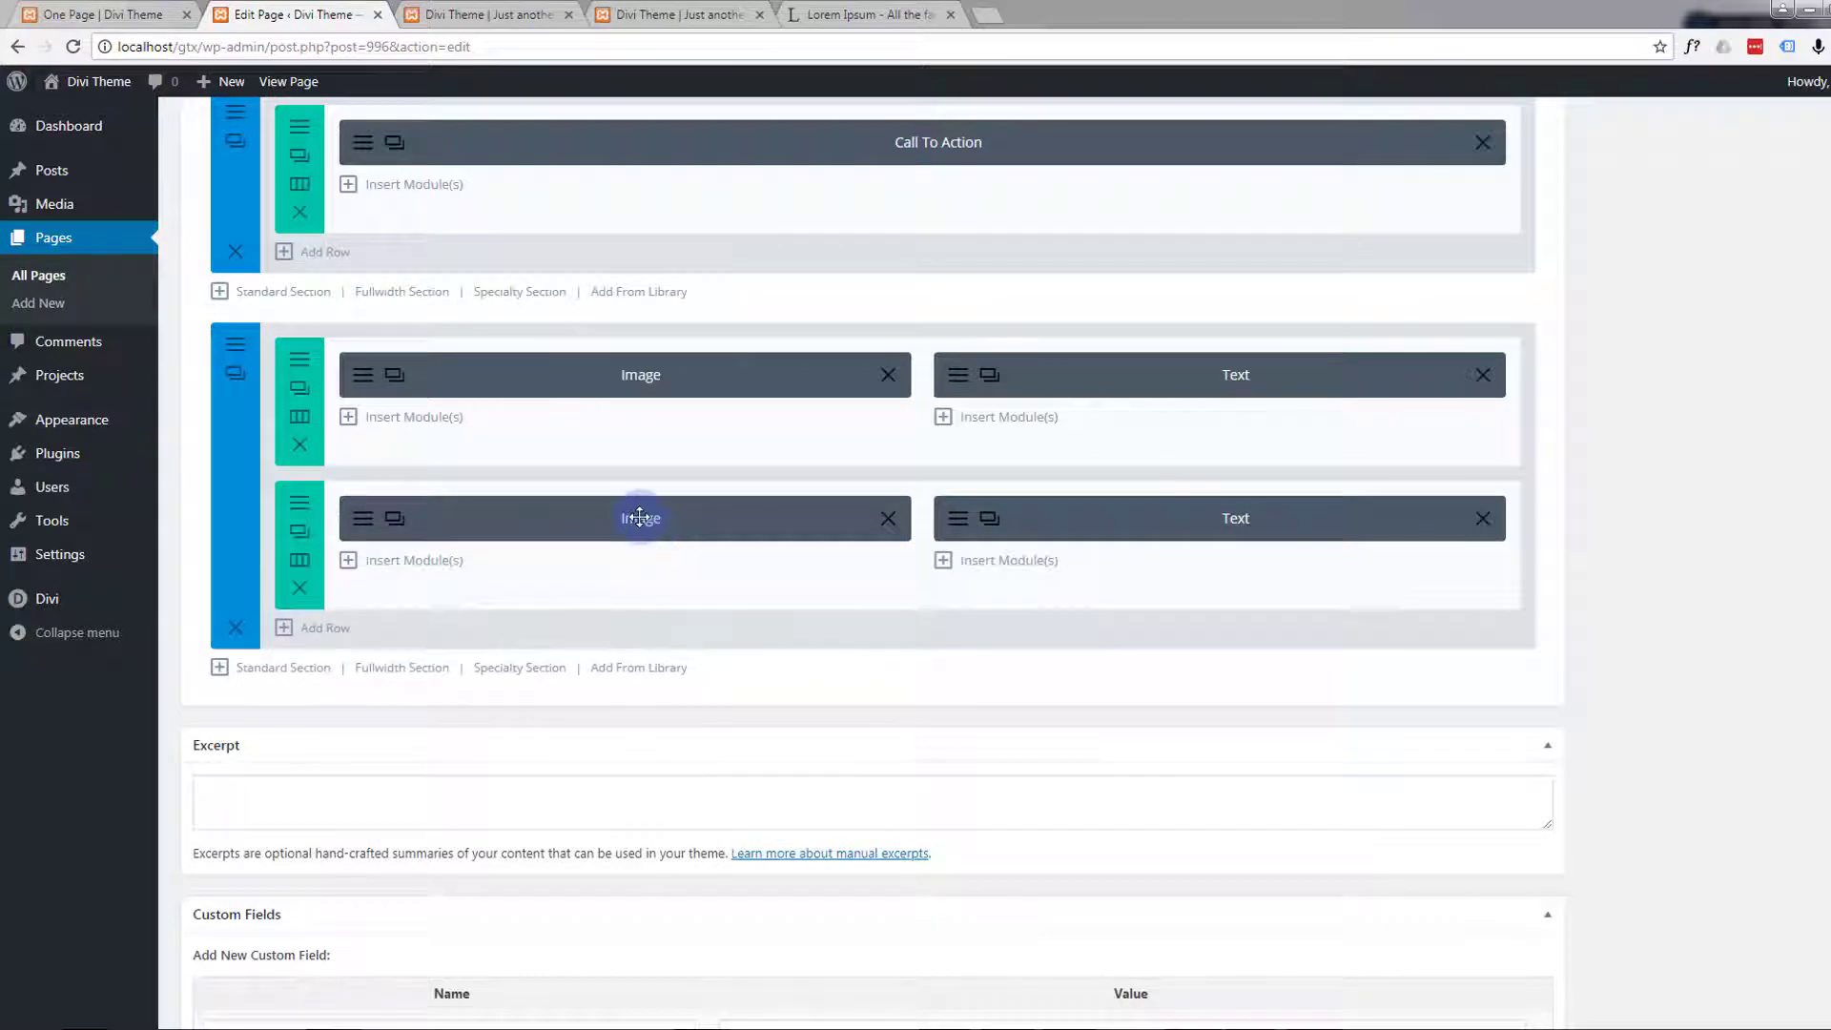
pyautogui.moveTo(640, 518); pyautogui.dragTo(1197, 557)
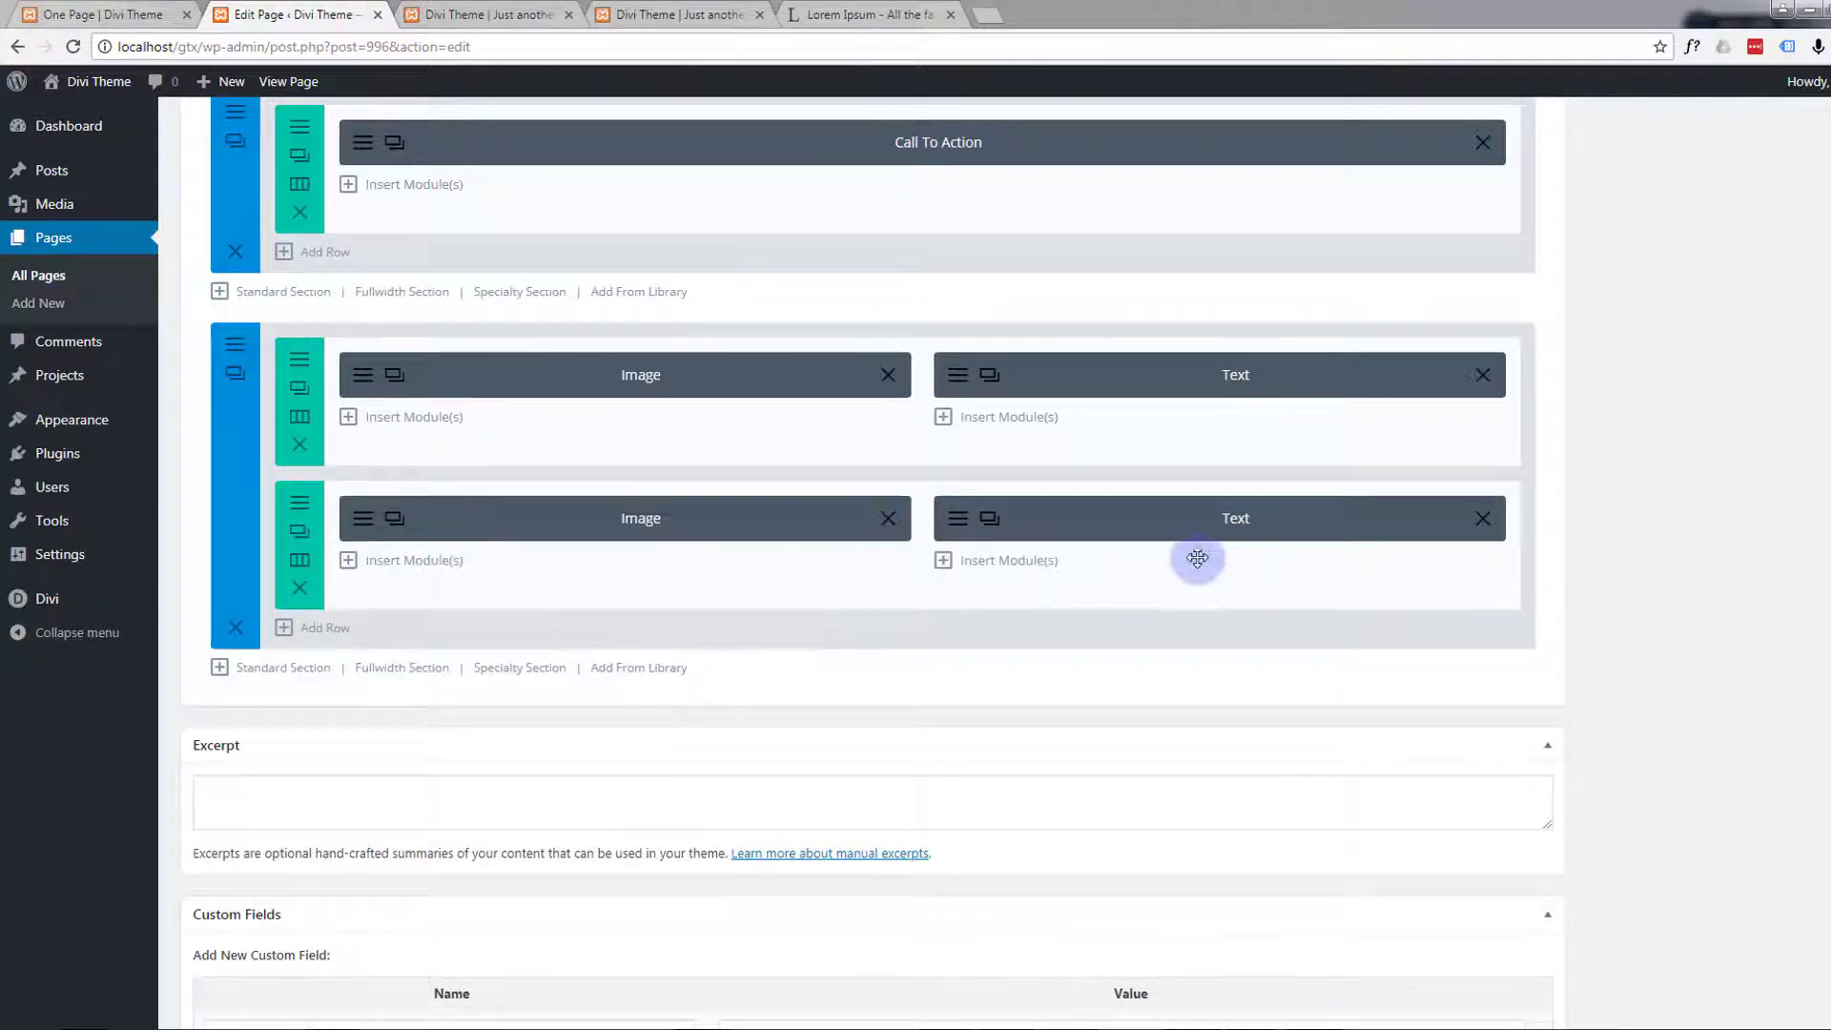
pyautogui.moveTo(1091, 519)
pyautogui.mouseDown()
pyautogui.moveTo(600, 600)
pyautogui.moveTo(456, 483)
pyautogui.moveTo(473, 529)
pyautogui.moveTo(763, 563)
pyautogui.moveTo(1193, 499)
pyautogui.moveTo(1091, 518)
pyautogui.mouseUp()
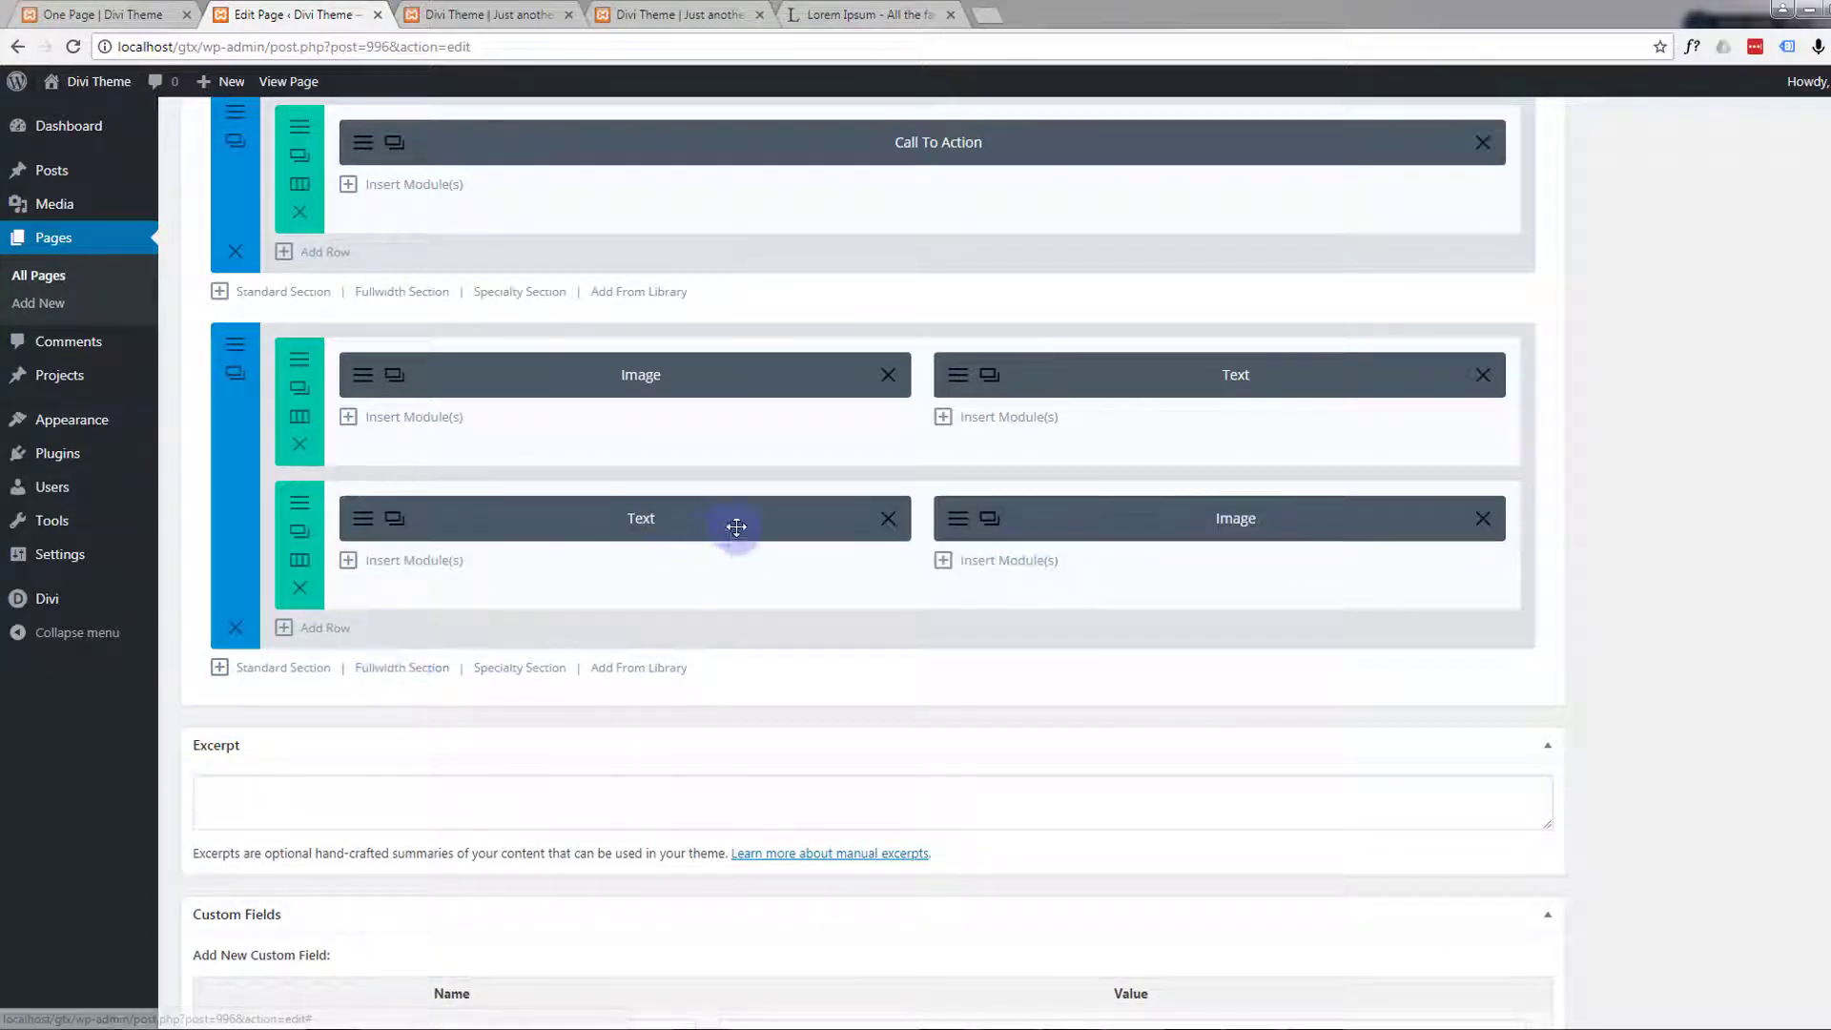
# Replace the duplicated row's image with comps-1.png from the media library and save the Image module
pyautogui.click(949, 520)
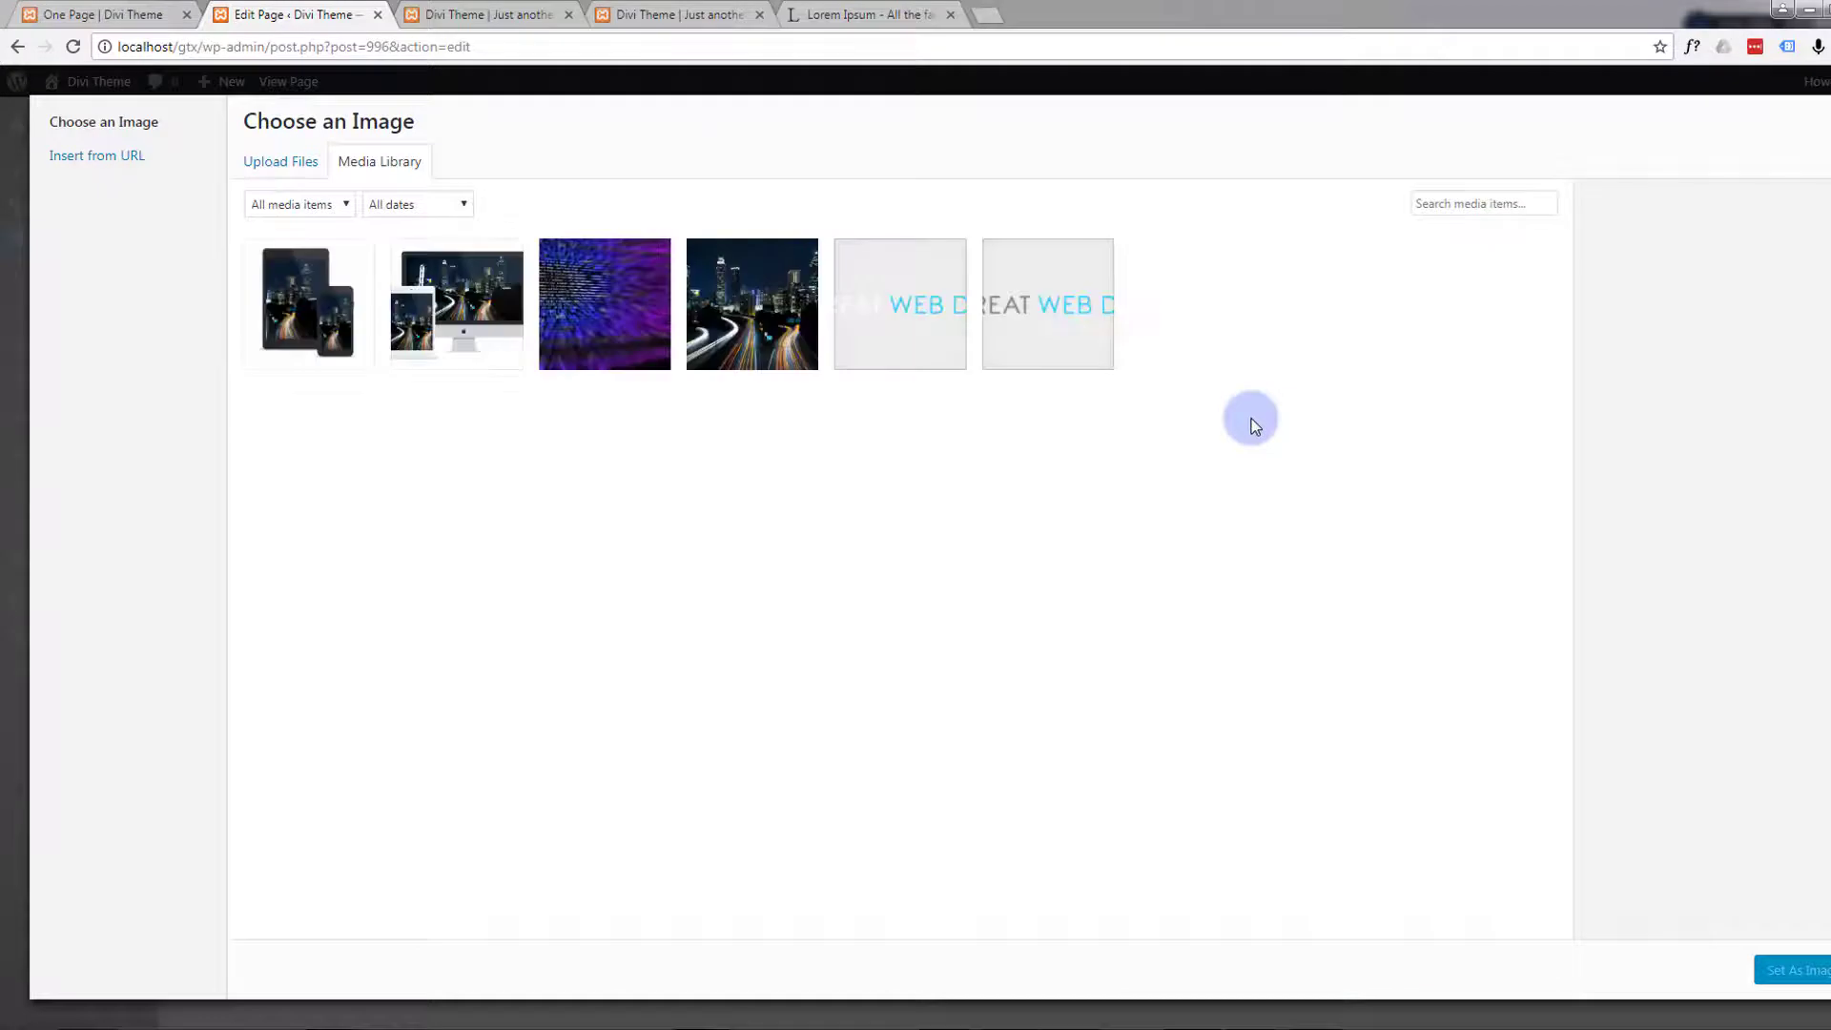
pyautogui.click(456, 305)
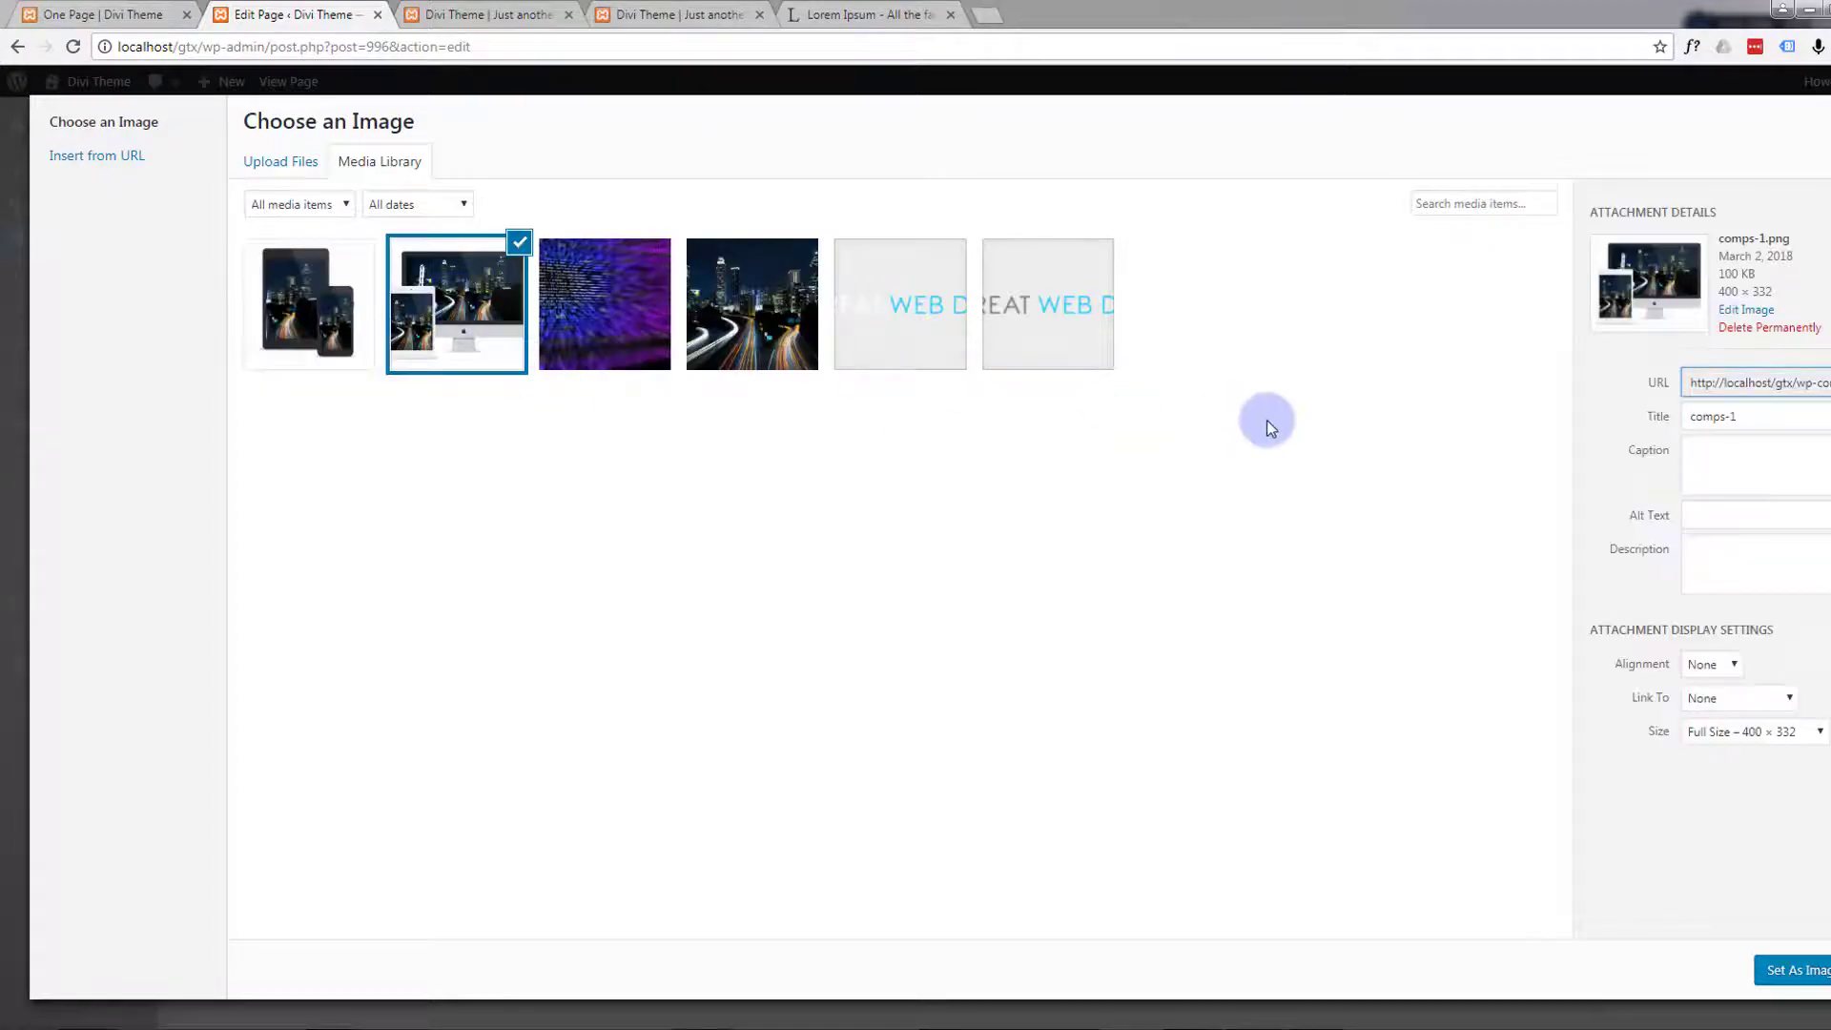
pyautogui.click(1793, 973)
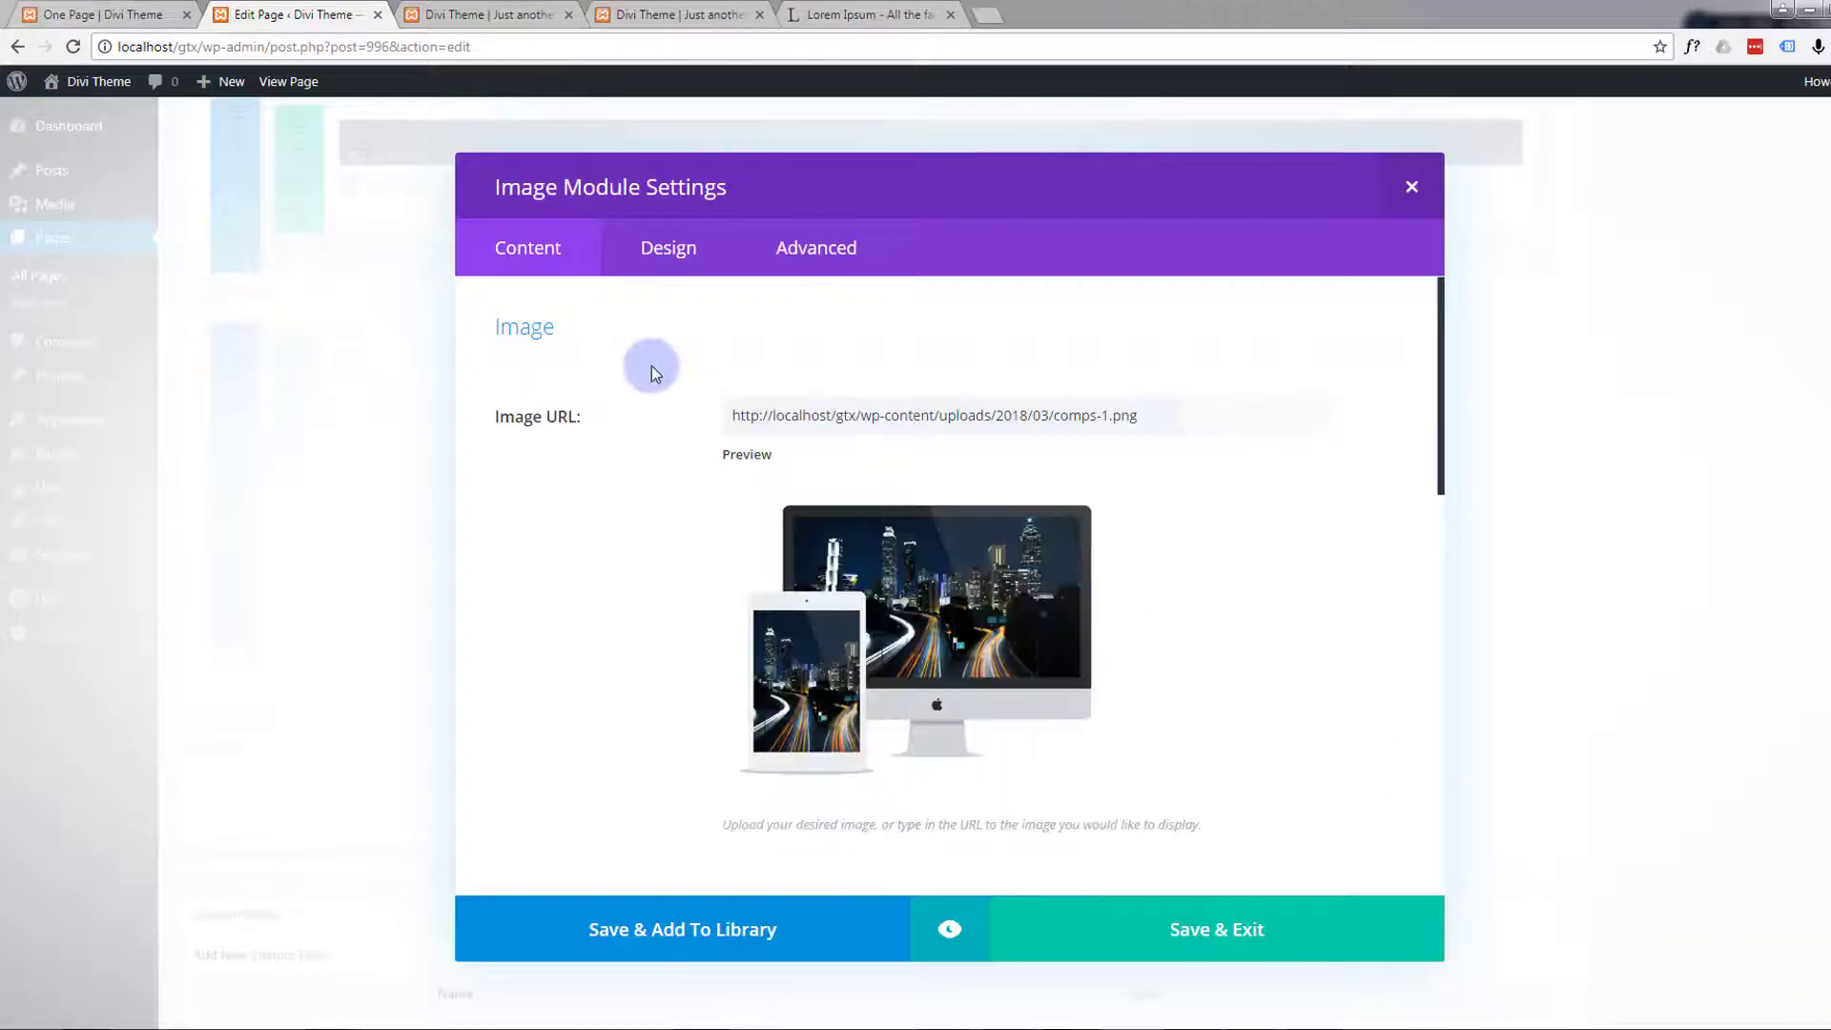
pyautogui.click(1255, 930)
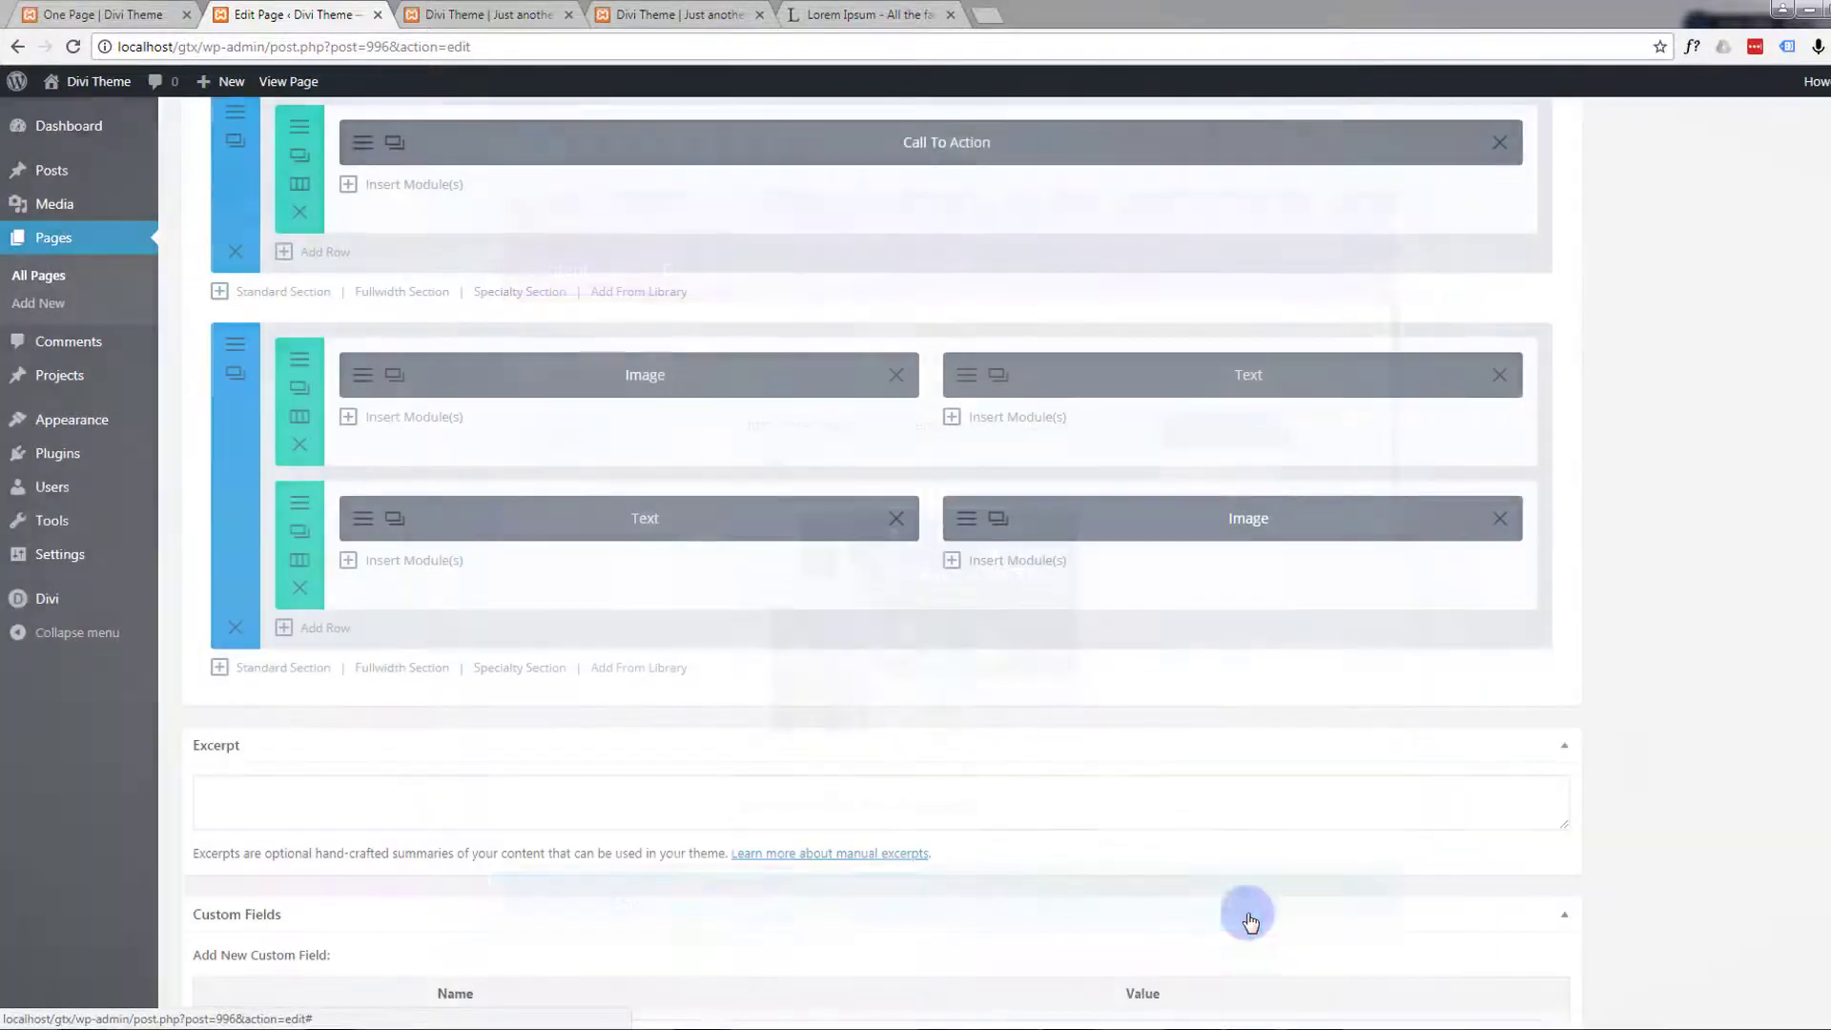
# Change the duplicated Text module's heading to "Mobile First" and save the module
pyautogui.click(361, 518)
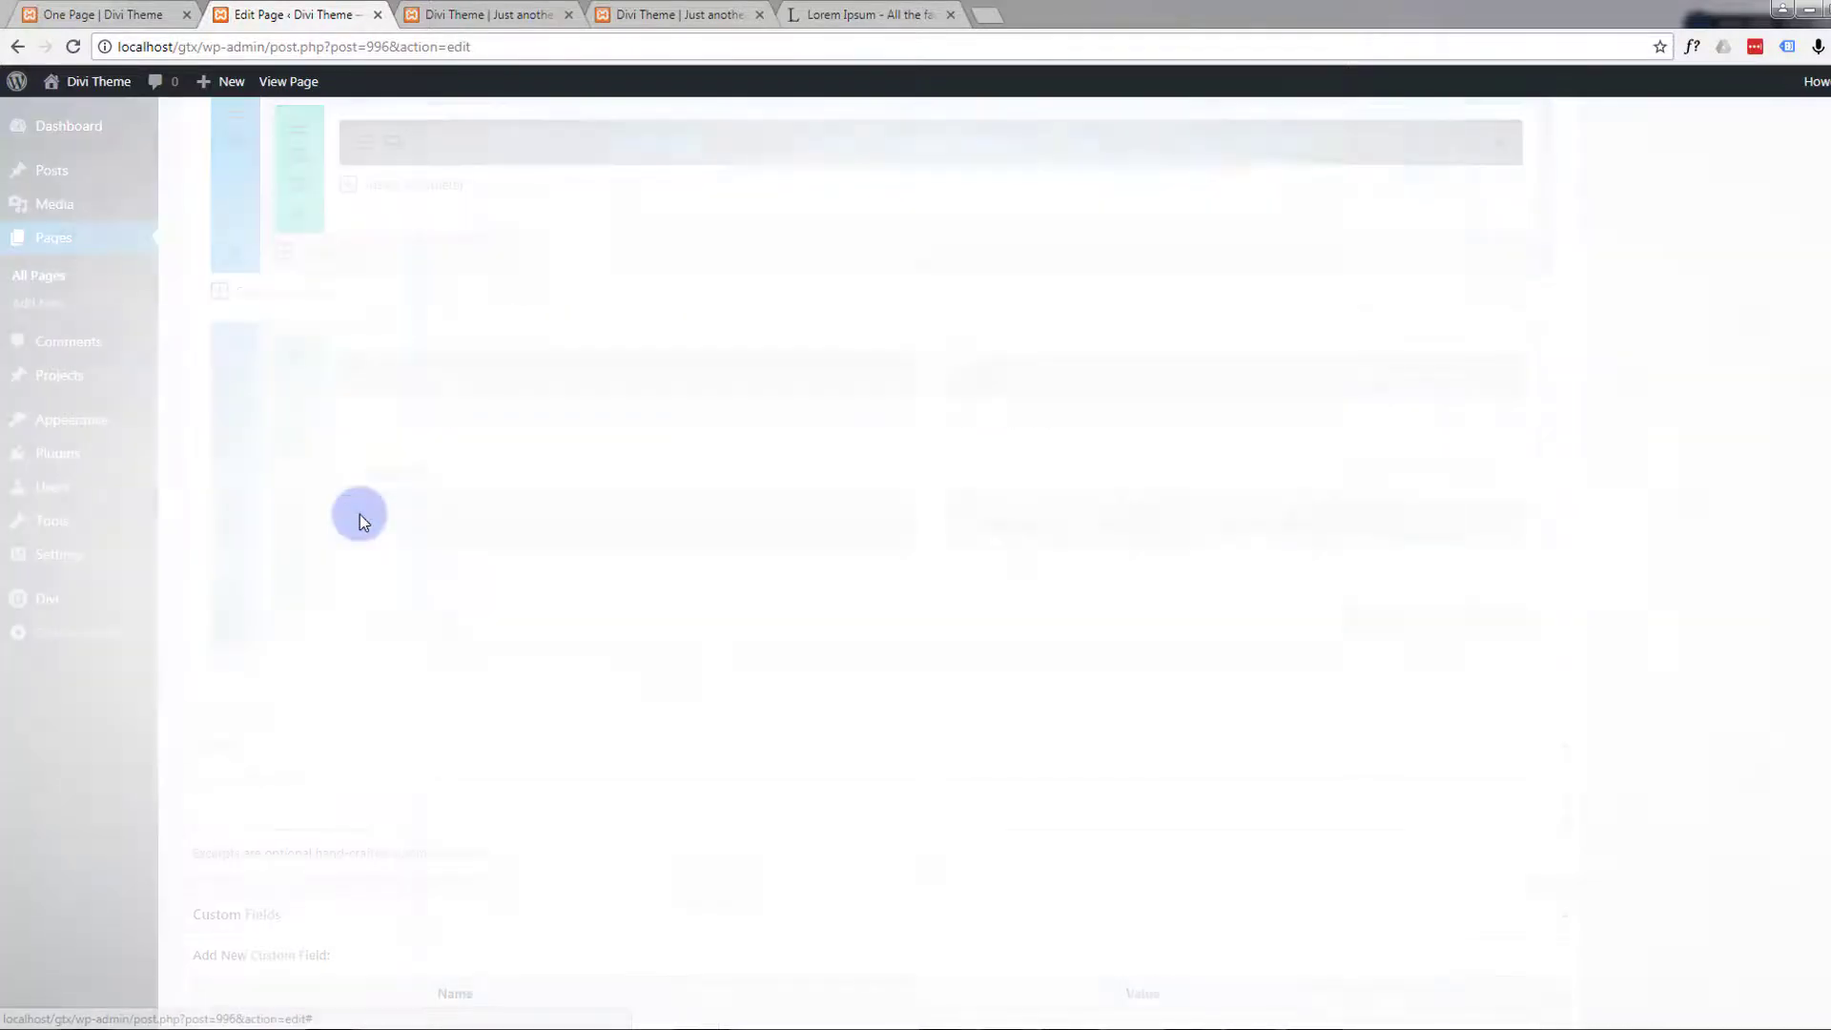
pyautogui.click(668, 591)
pyautogui.moveTo(669, 591); pyautogui.dragTo(534, 598)
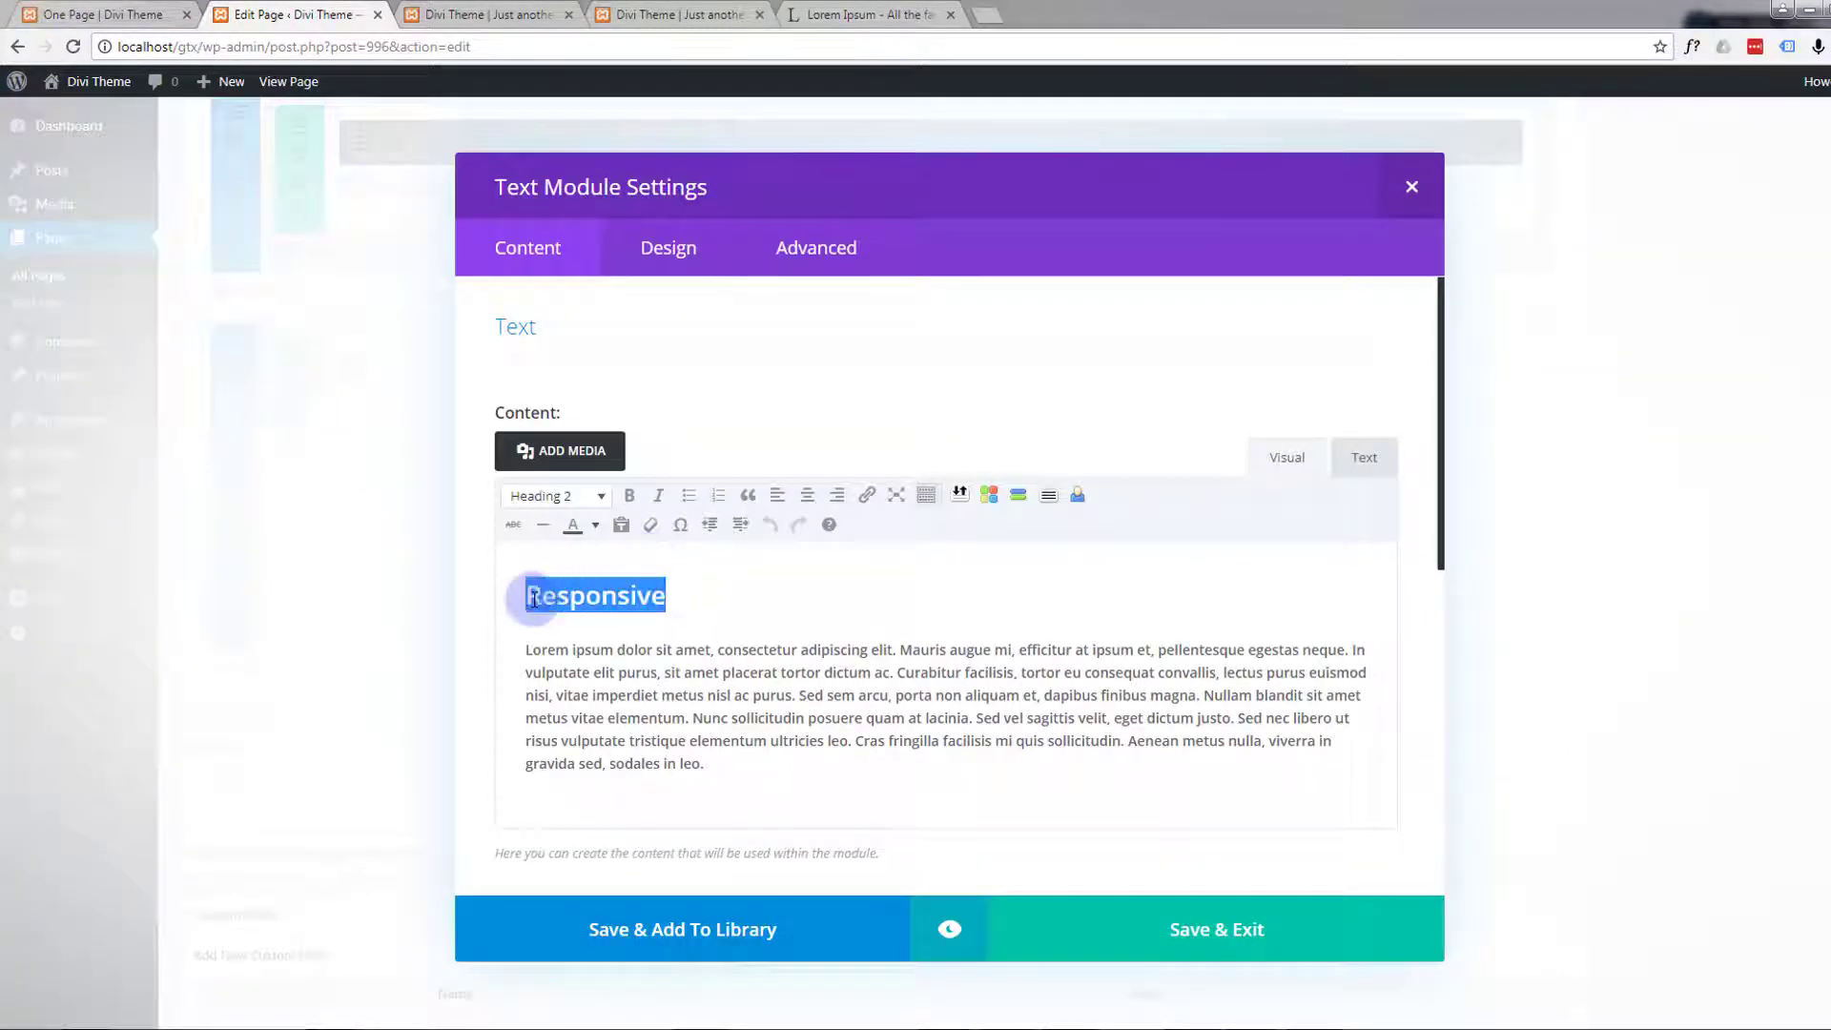
pyautogui.write('Mobile First')
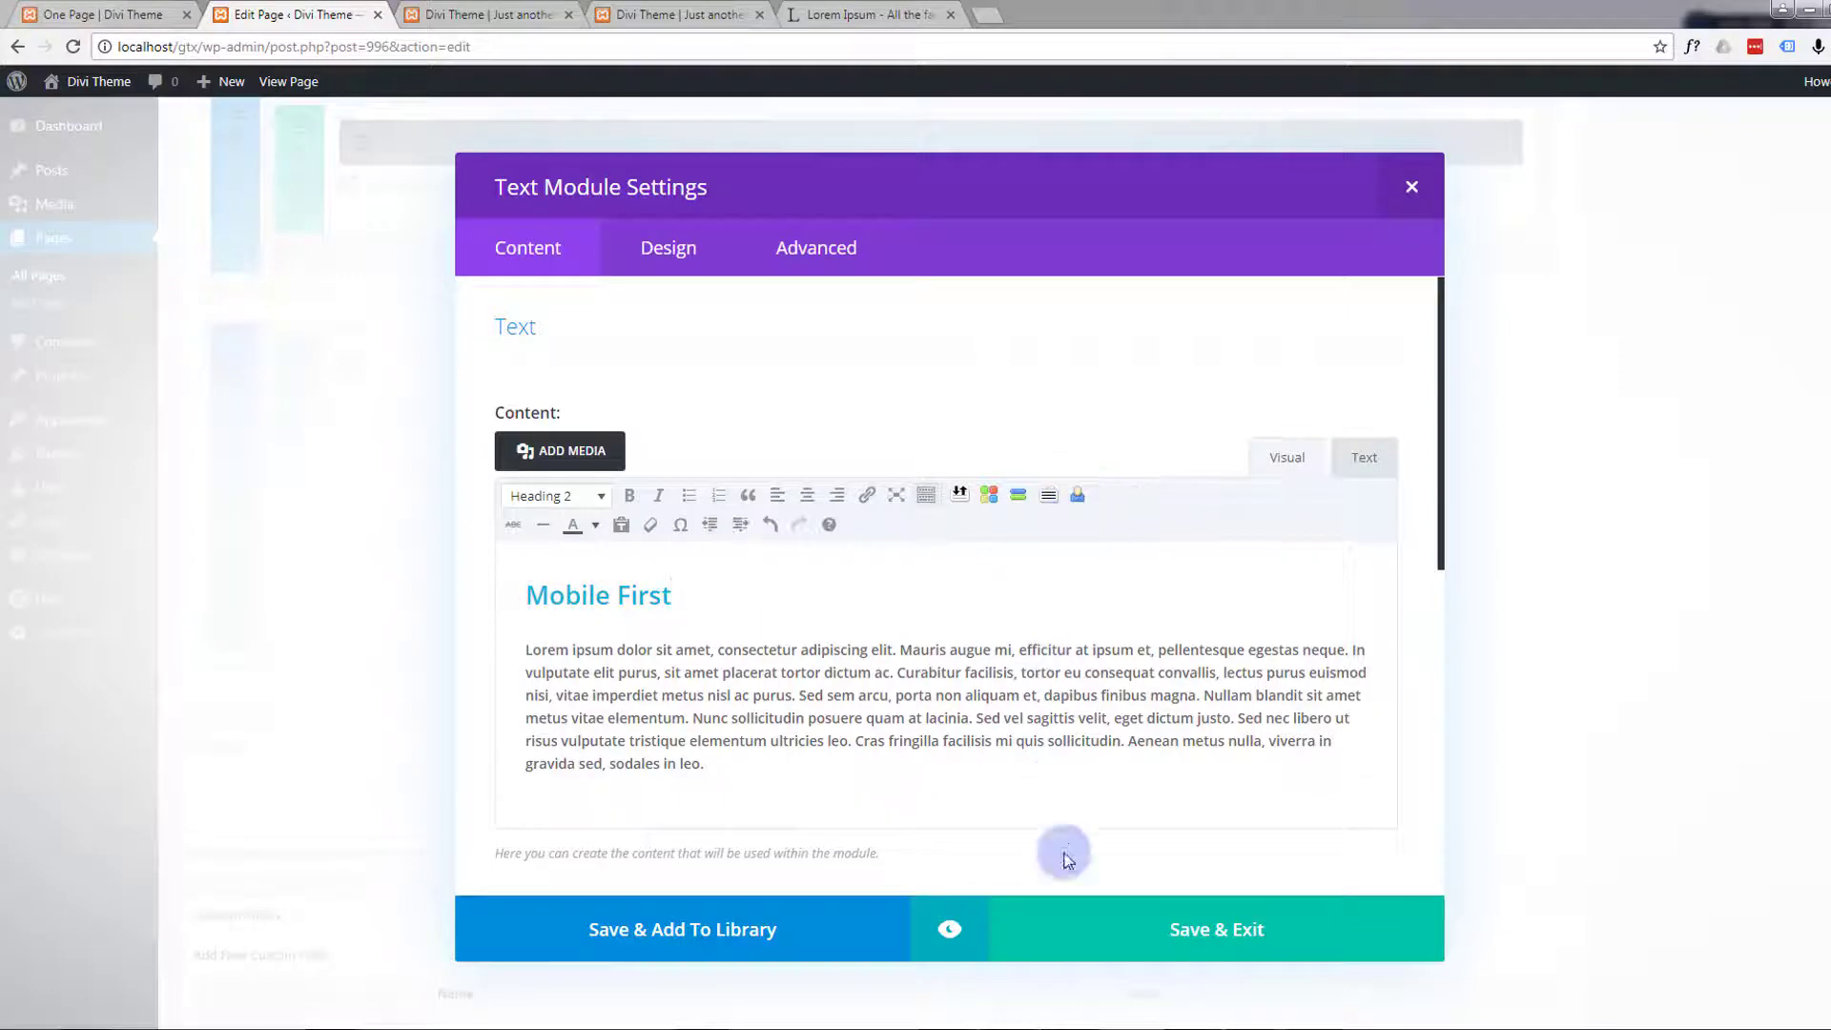
pyautogui.click(1180, 937)
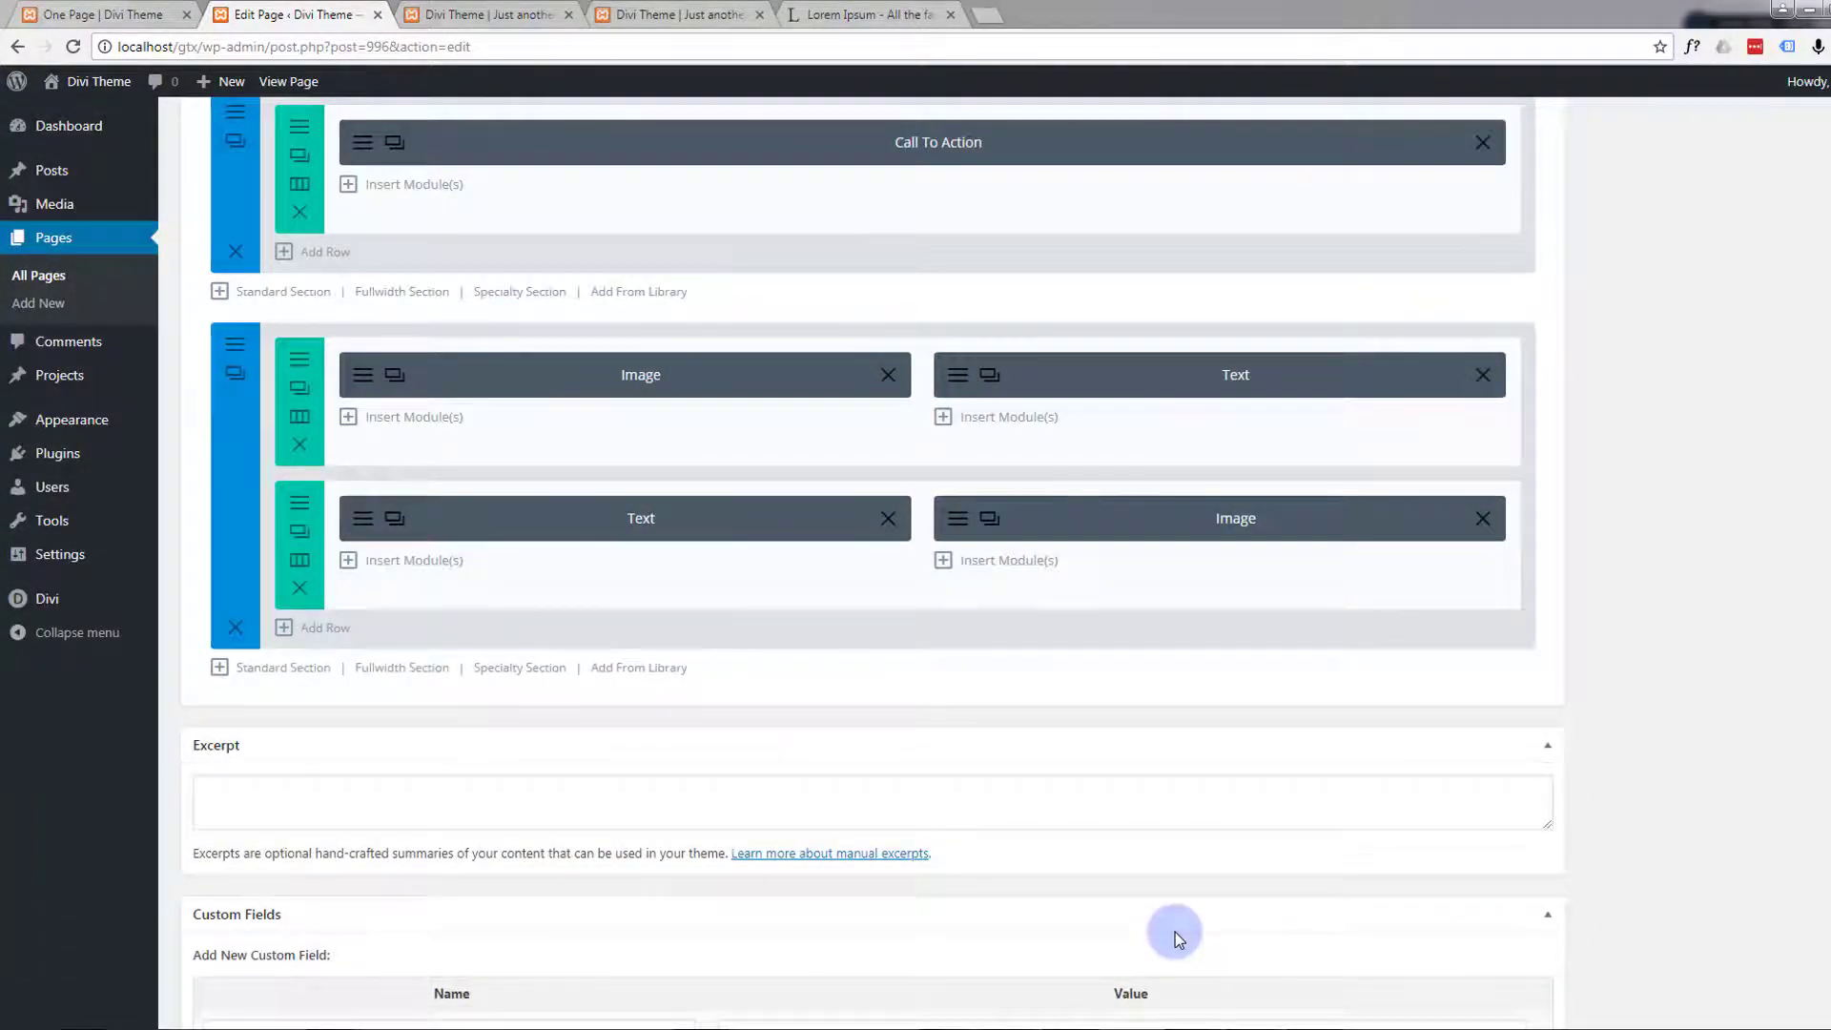
# Update the One Page page and preview its changes
pyautogui.scroll(3, 797, 503)
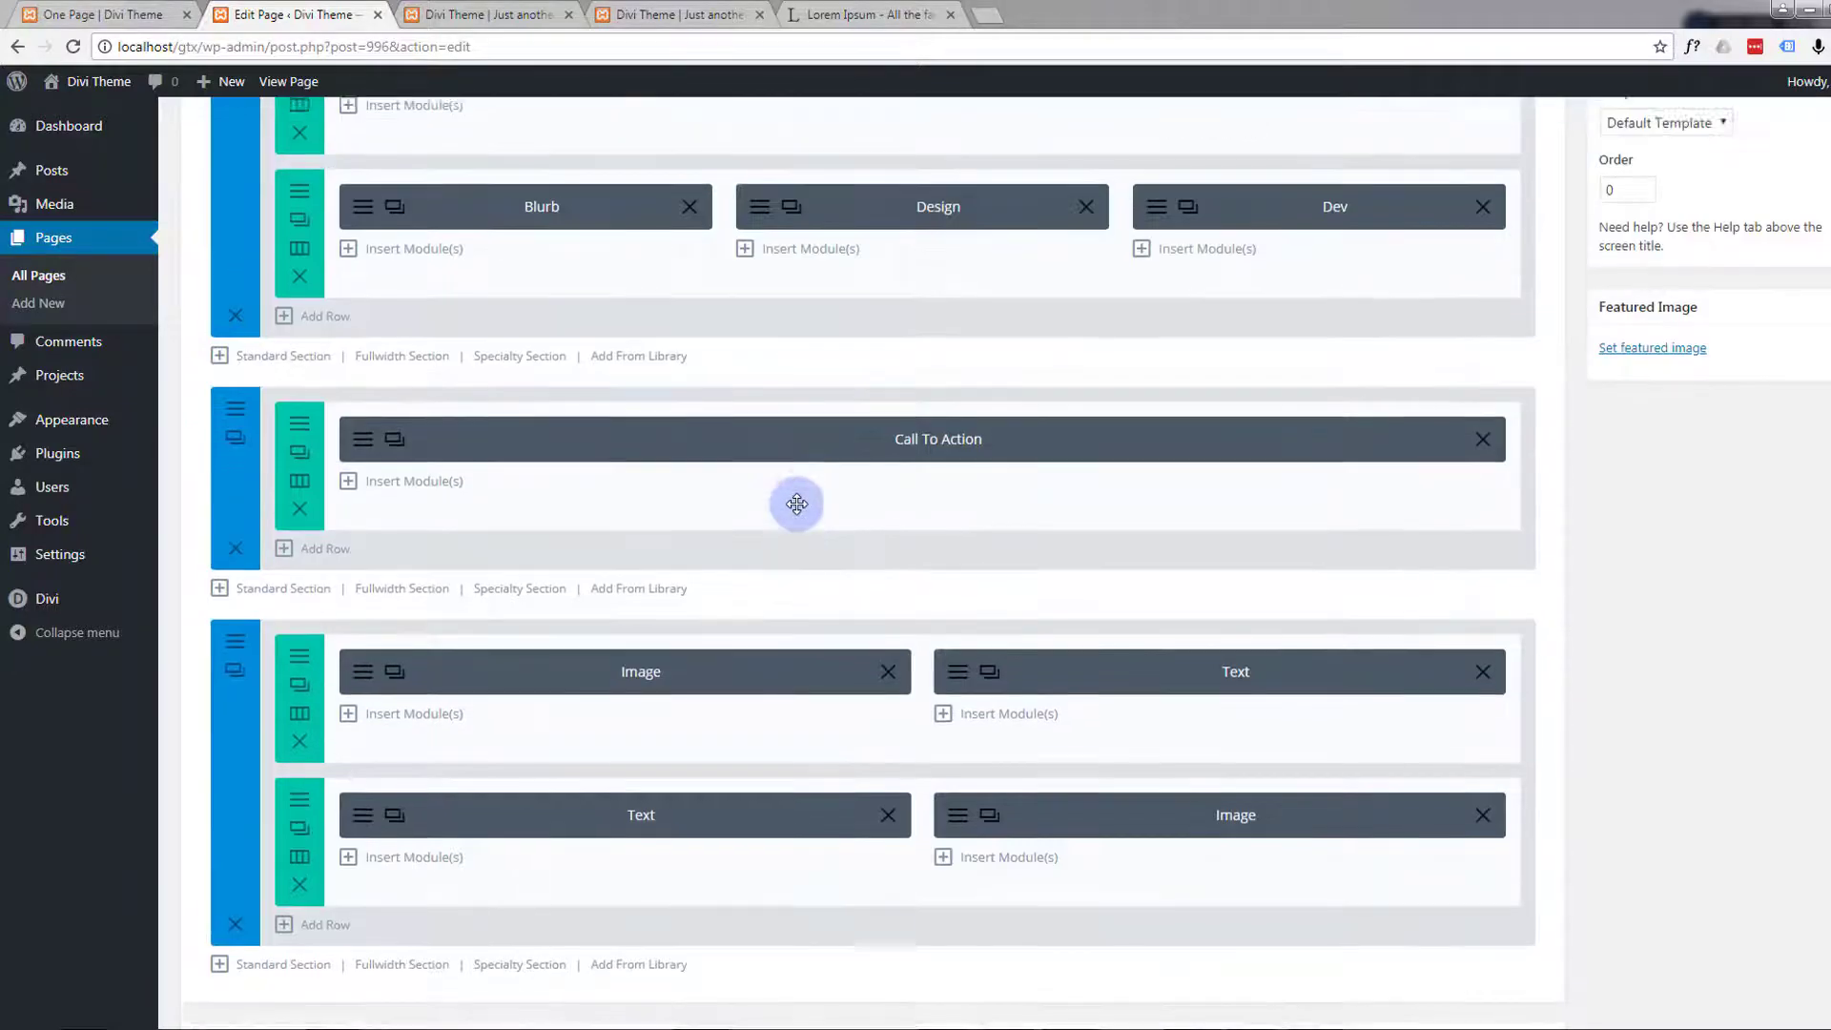
pyautogui.scroll(5, 797, 503)
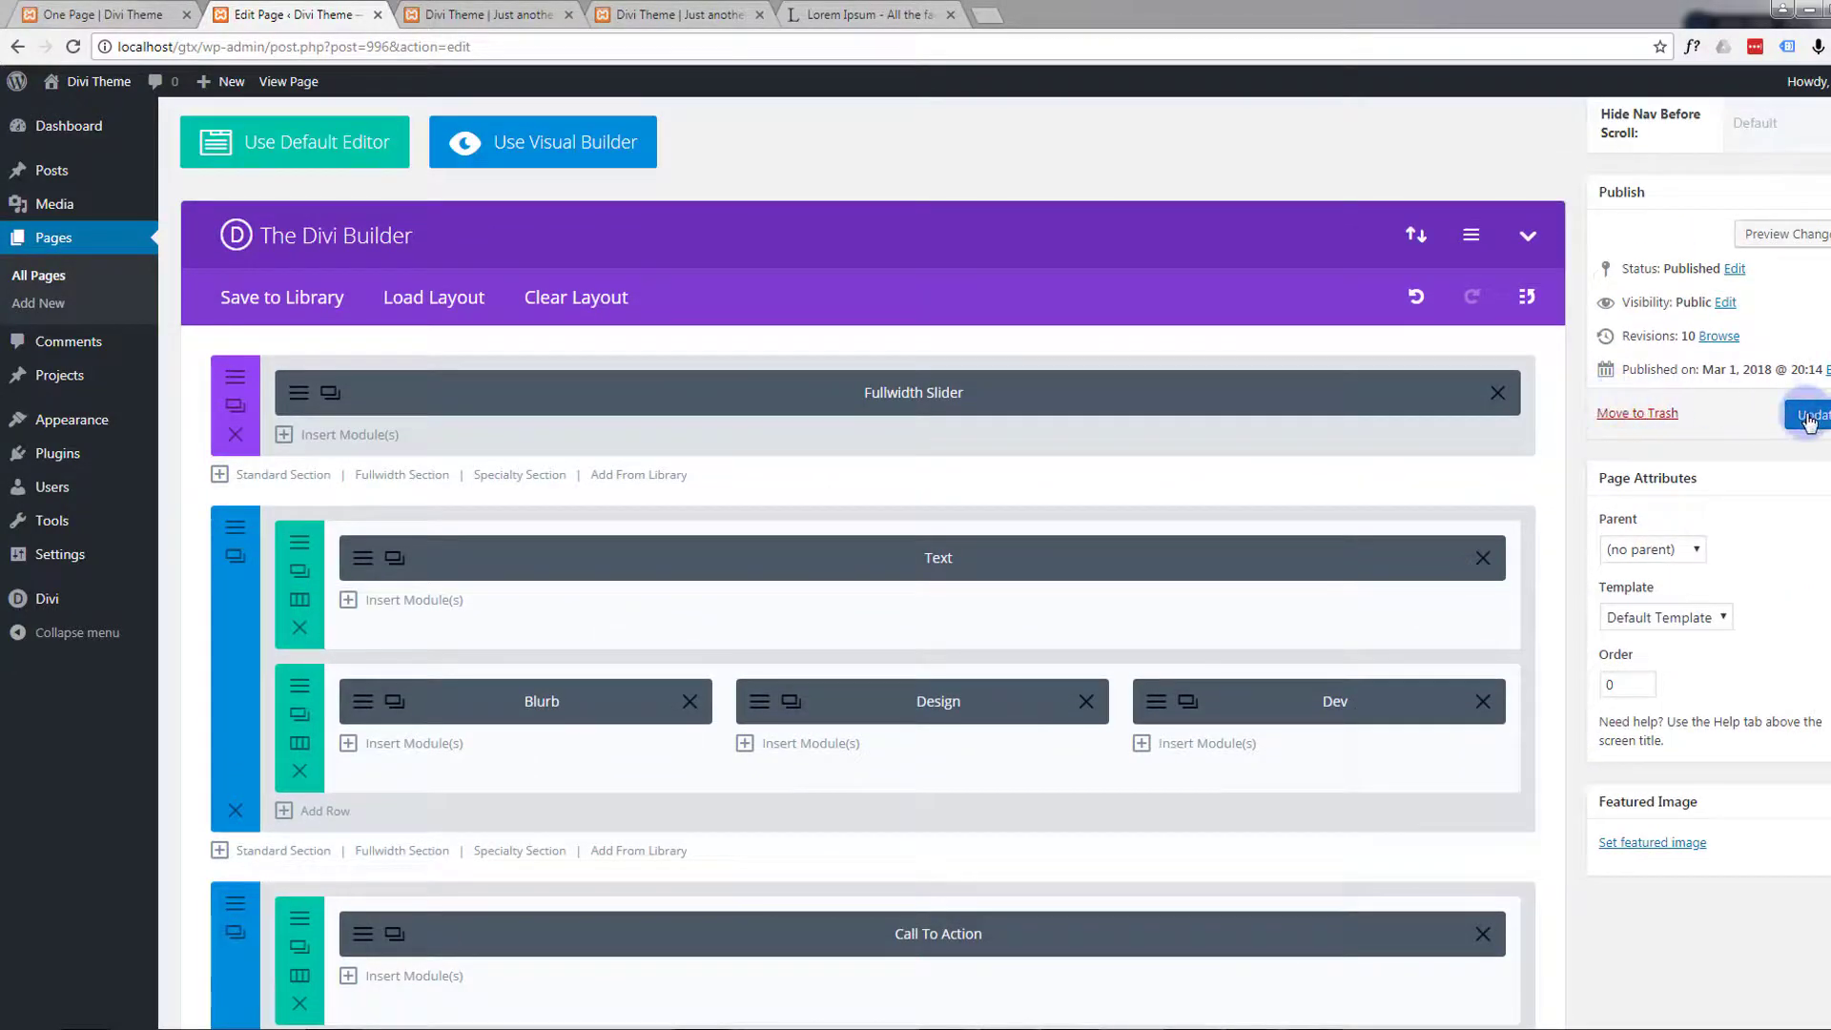
pyautogui.click(1809, 420)
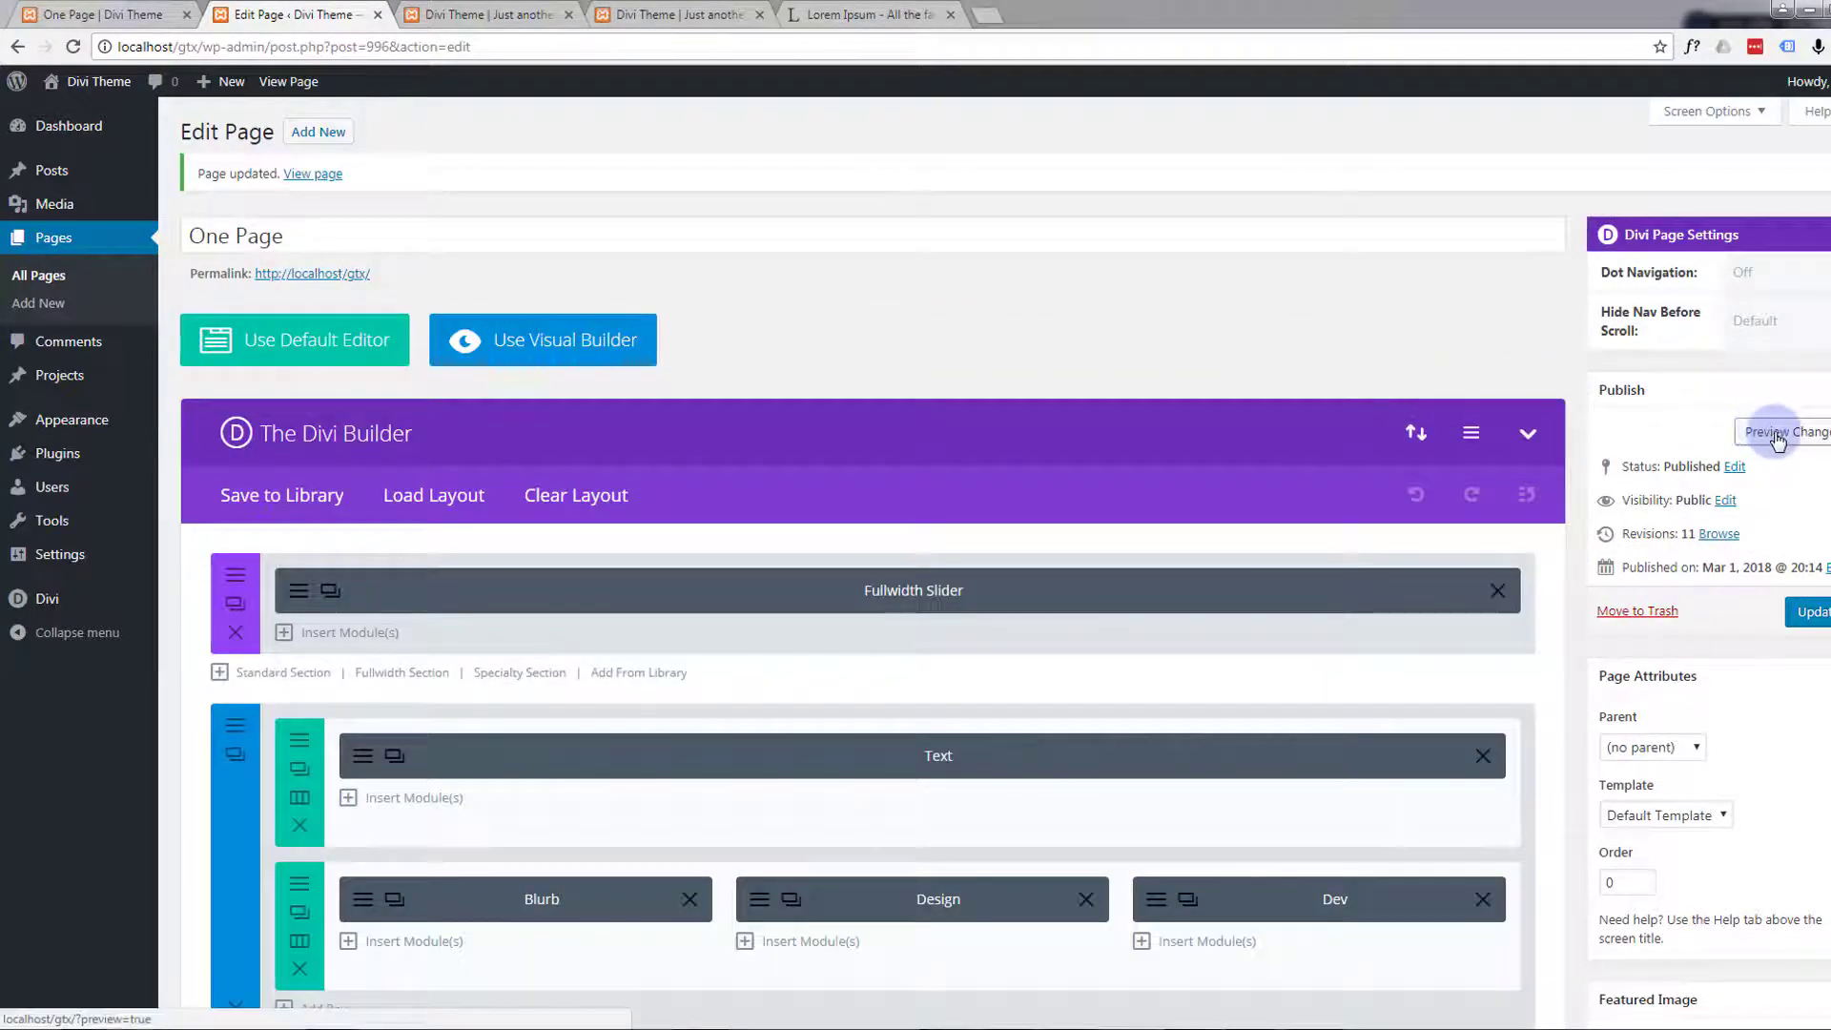
pyautogui.click(1777, 434)
# Check the Responsive and Mobile First rows in the page preview
pyautogui.click(510, 14)
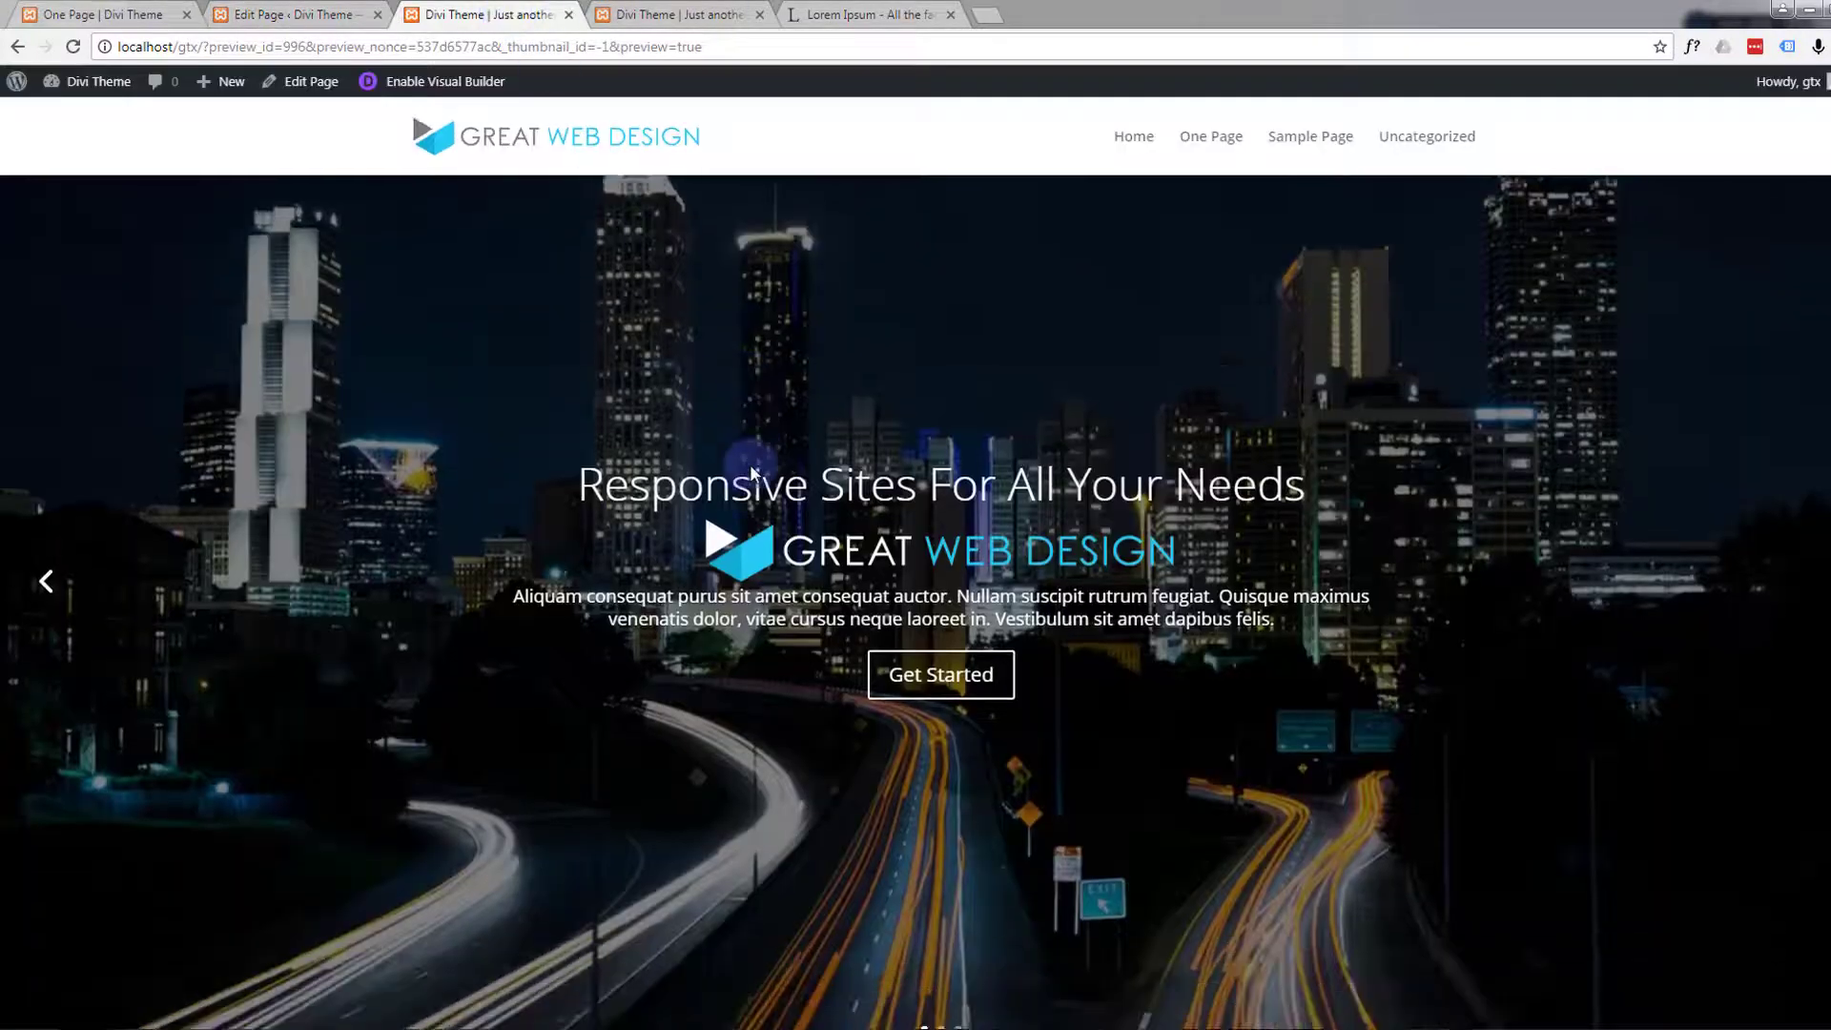
pyautogui.scroll(-15, 751, 472)
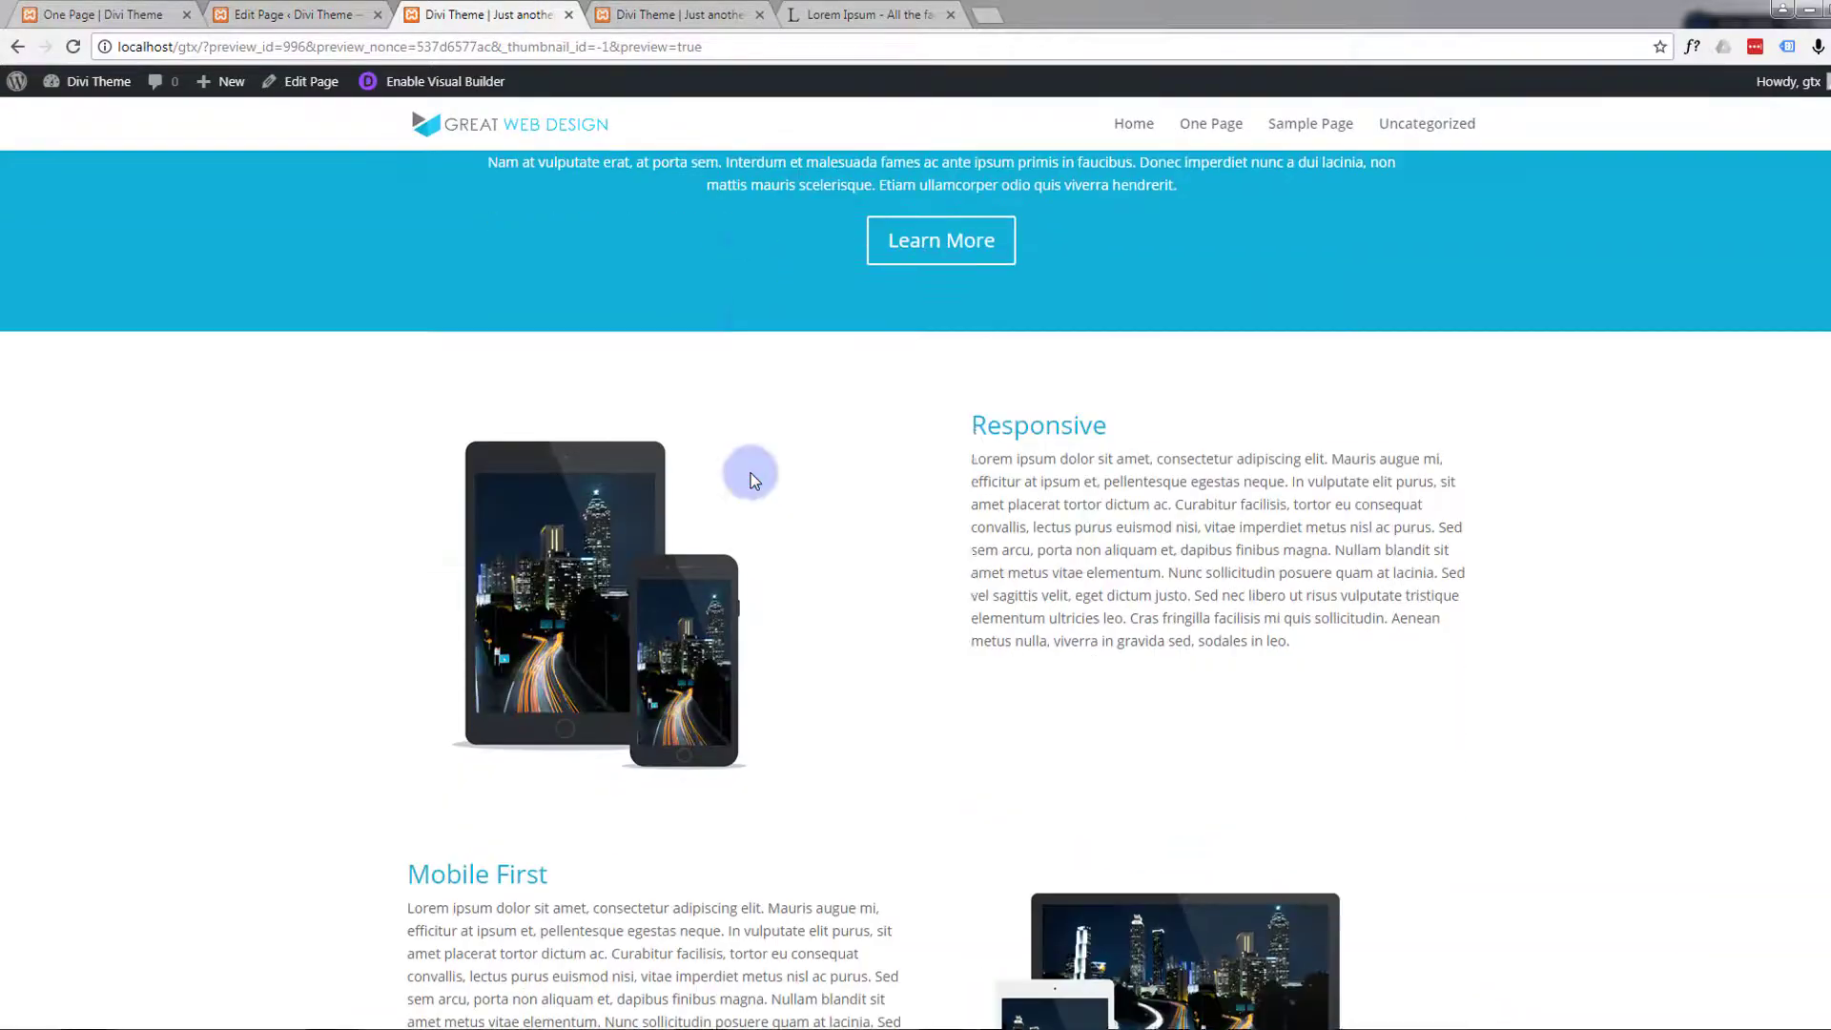
pyautogui.scroll(-3, 752, 475)
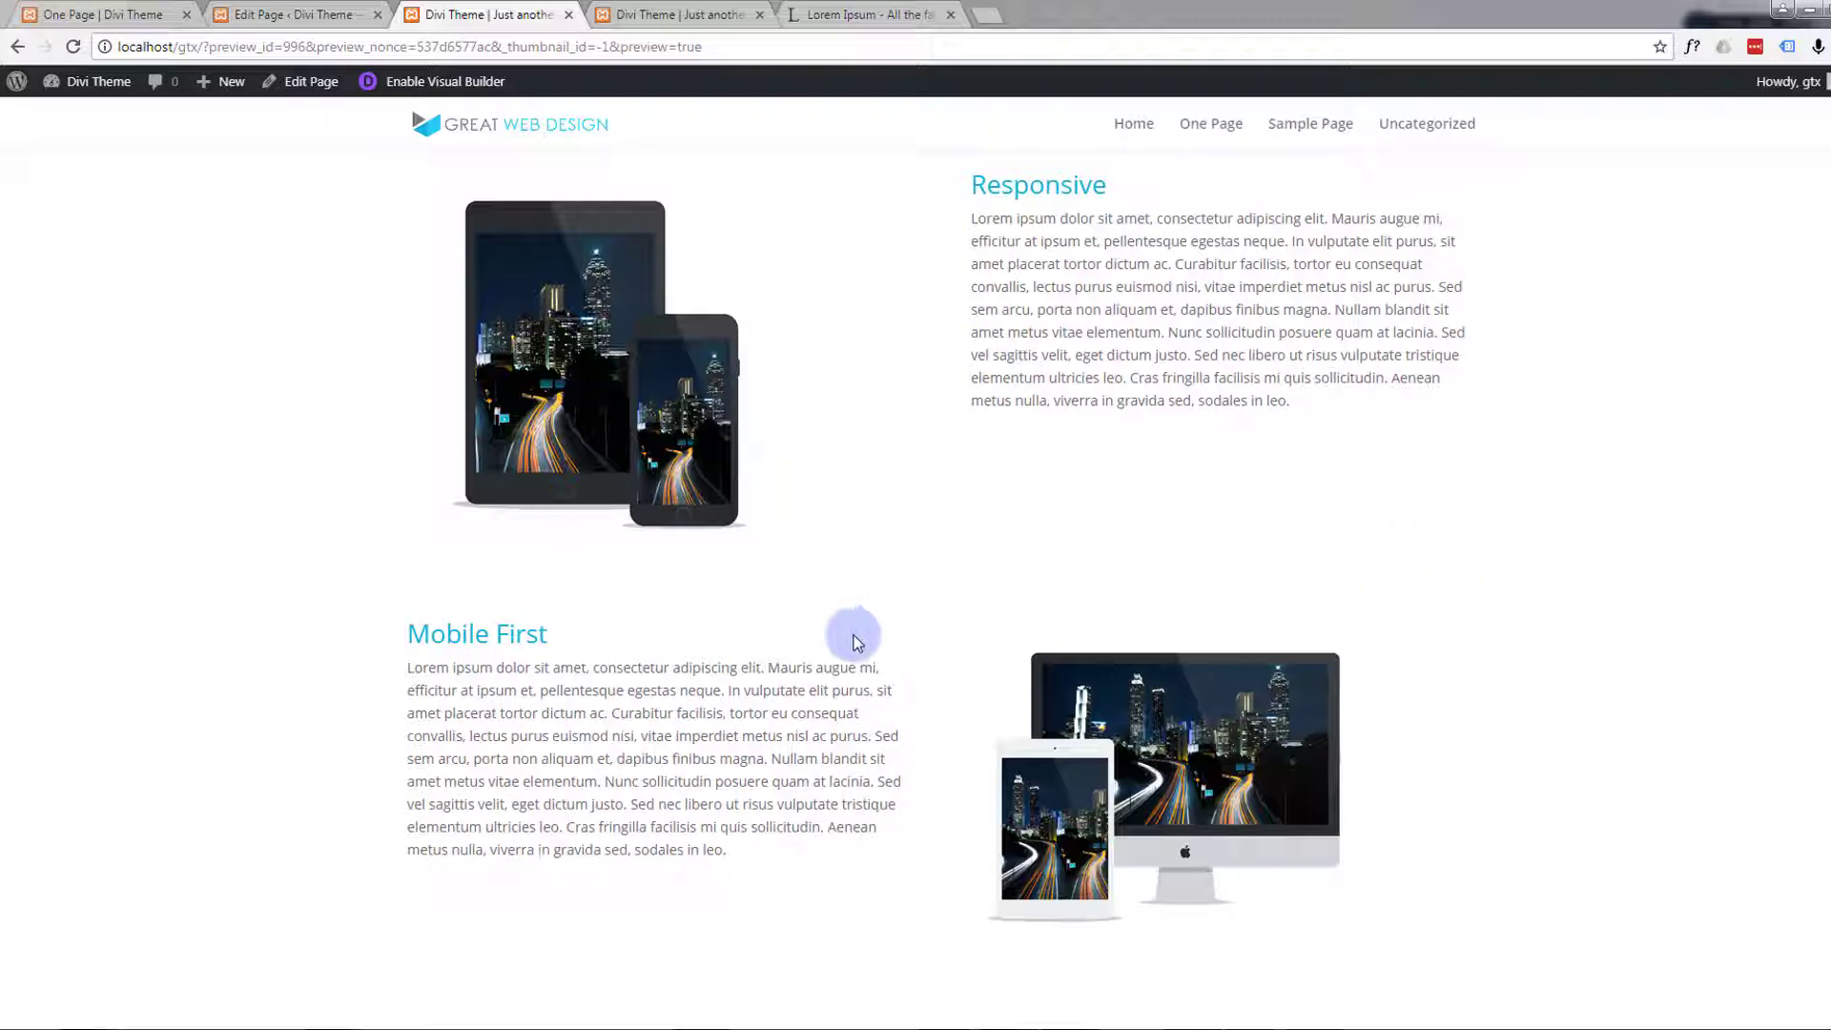
# Enable the Visual Builder and insert a single-column row between the Responsive and Mobile First rows
pyautogui.click(461, 84)
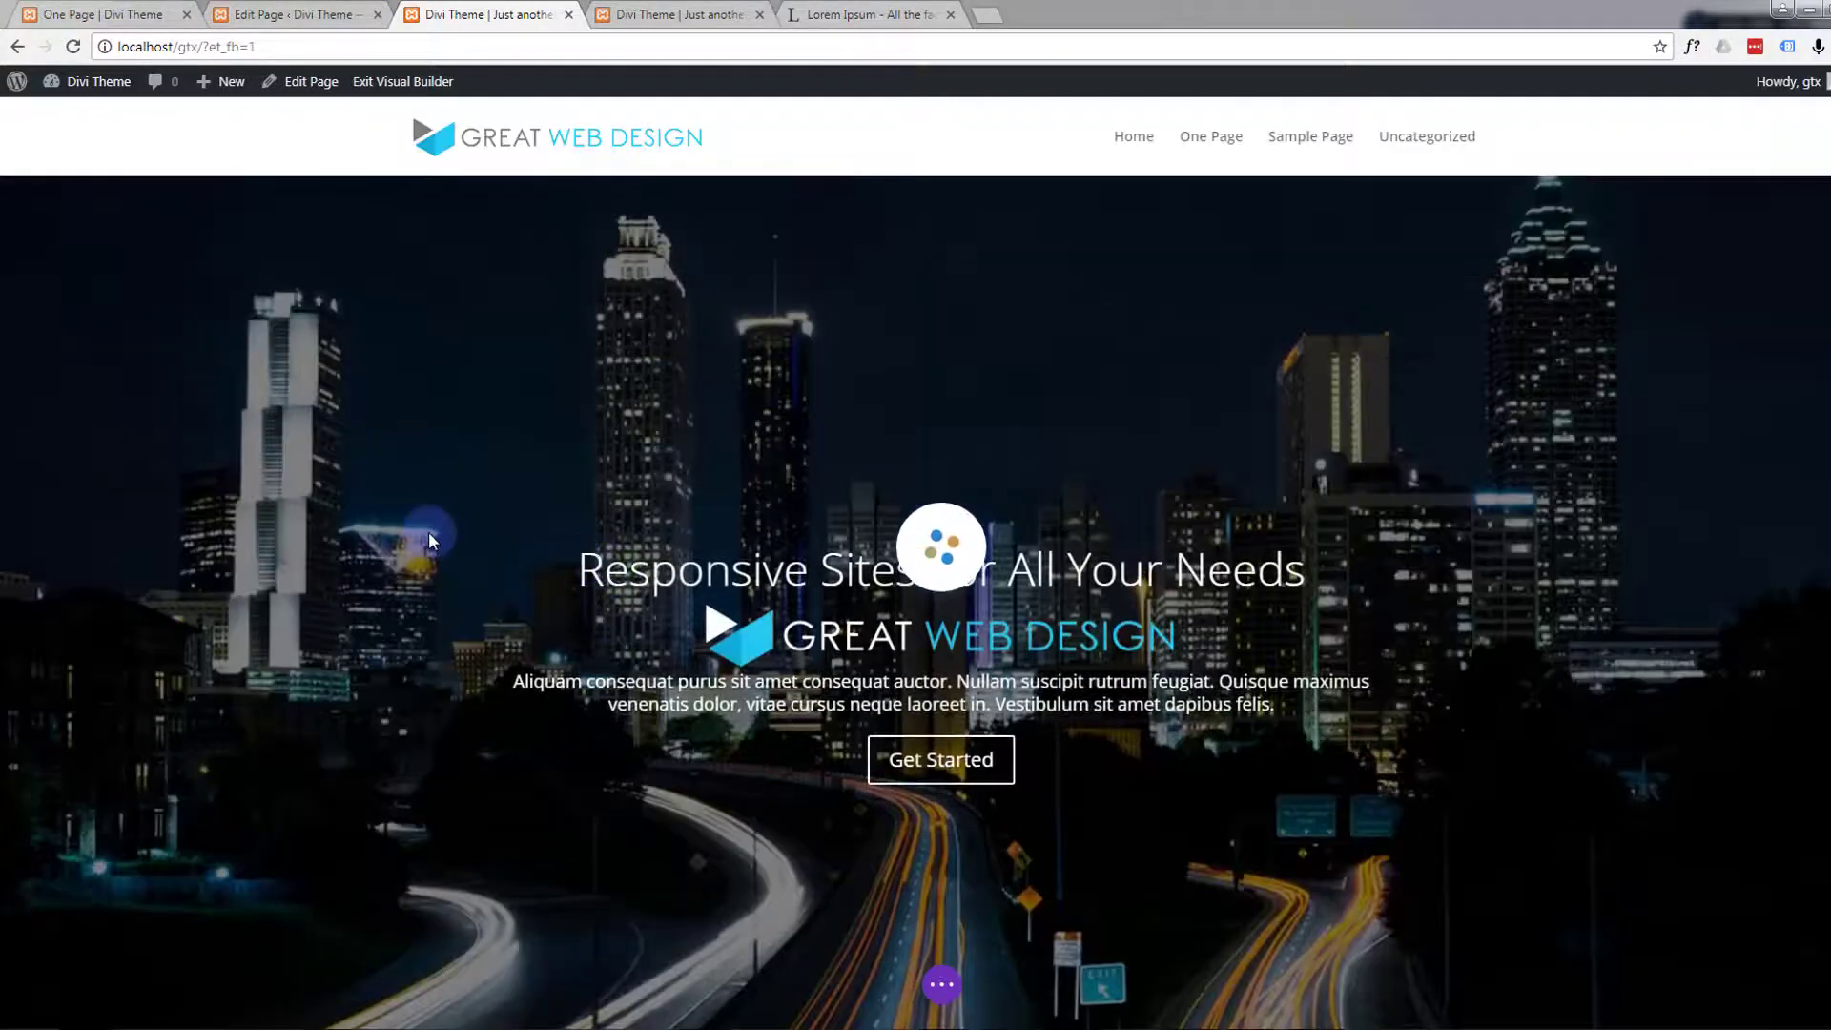
pyautogui.scroll(-12, 427, 530)
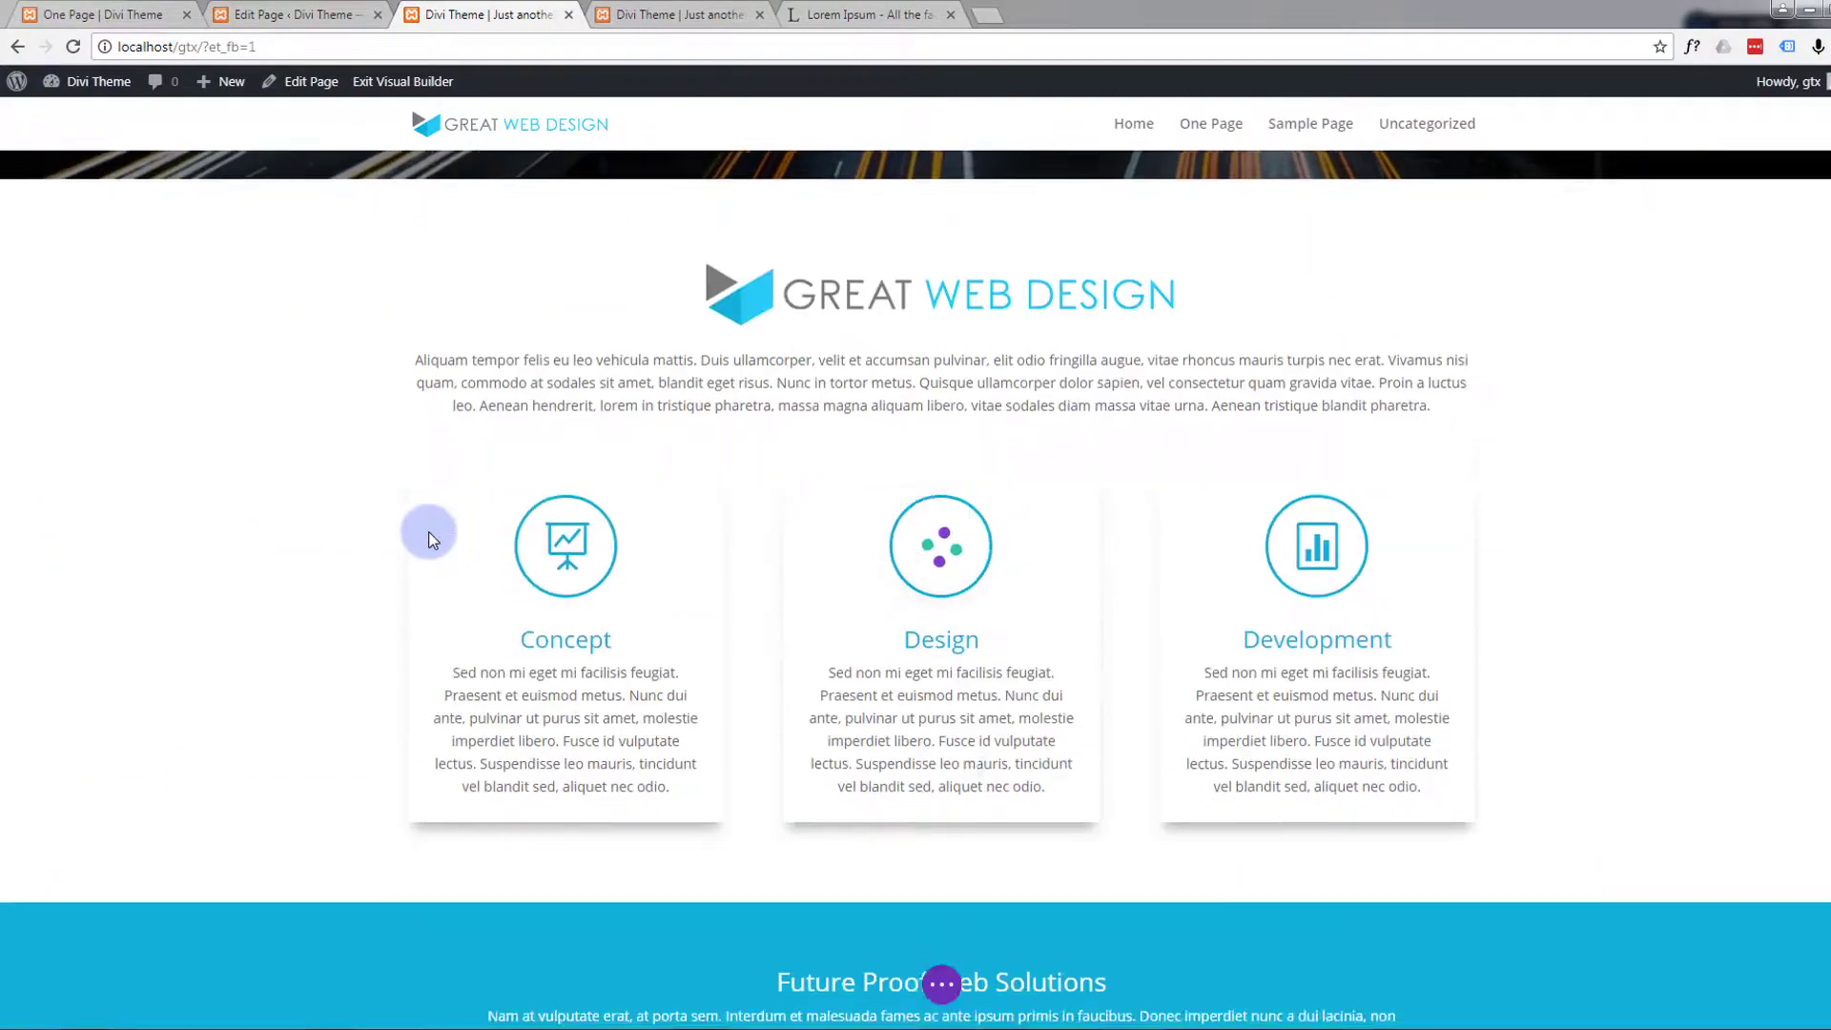
pyautogui.scroll(-8, 431, 530)
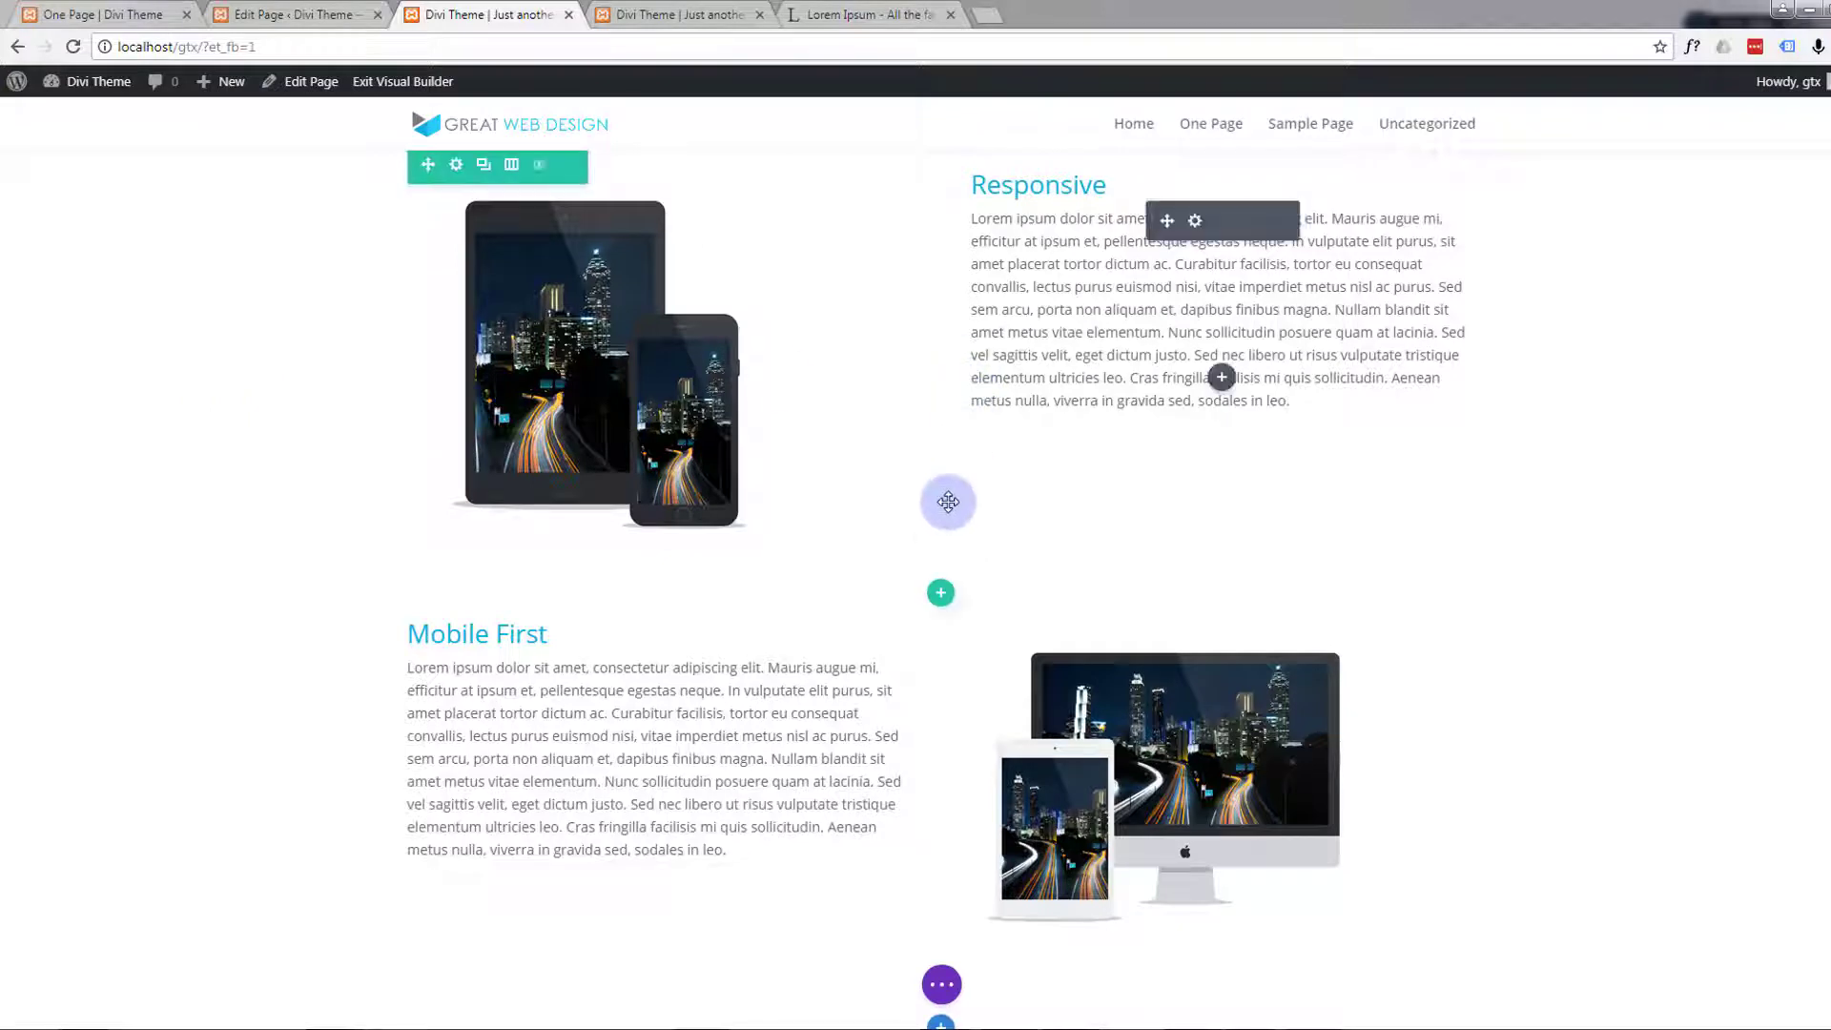
pyautogui.click(940, 596)
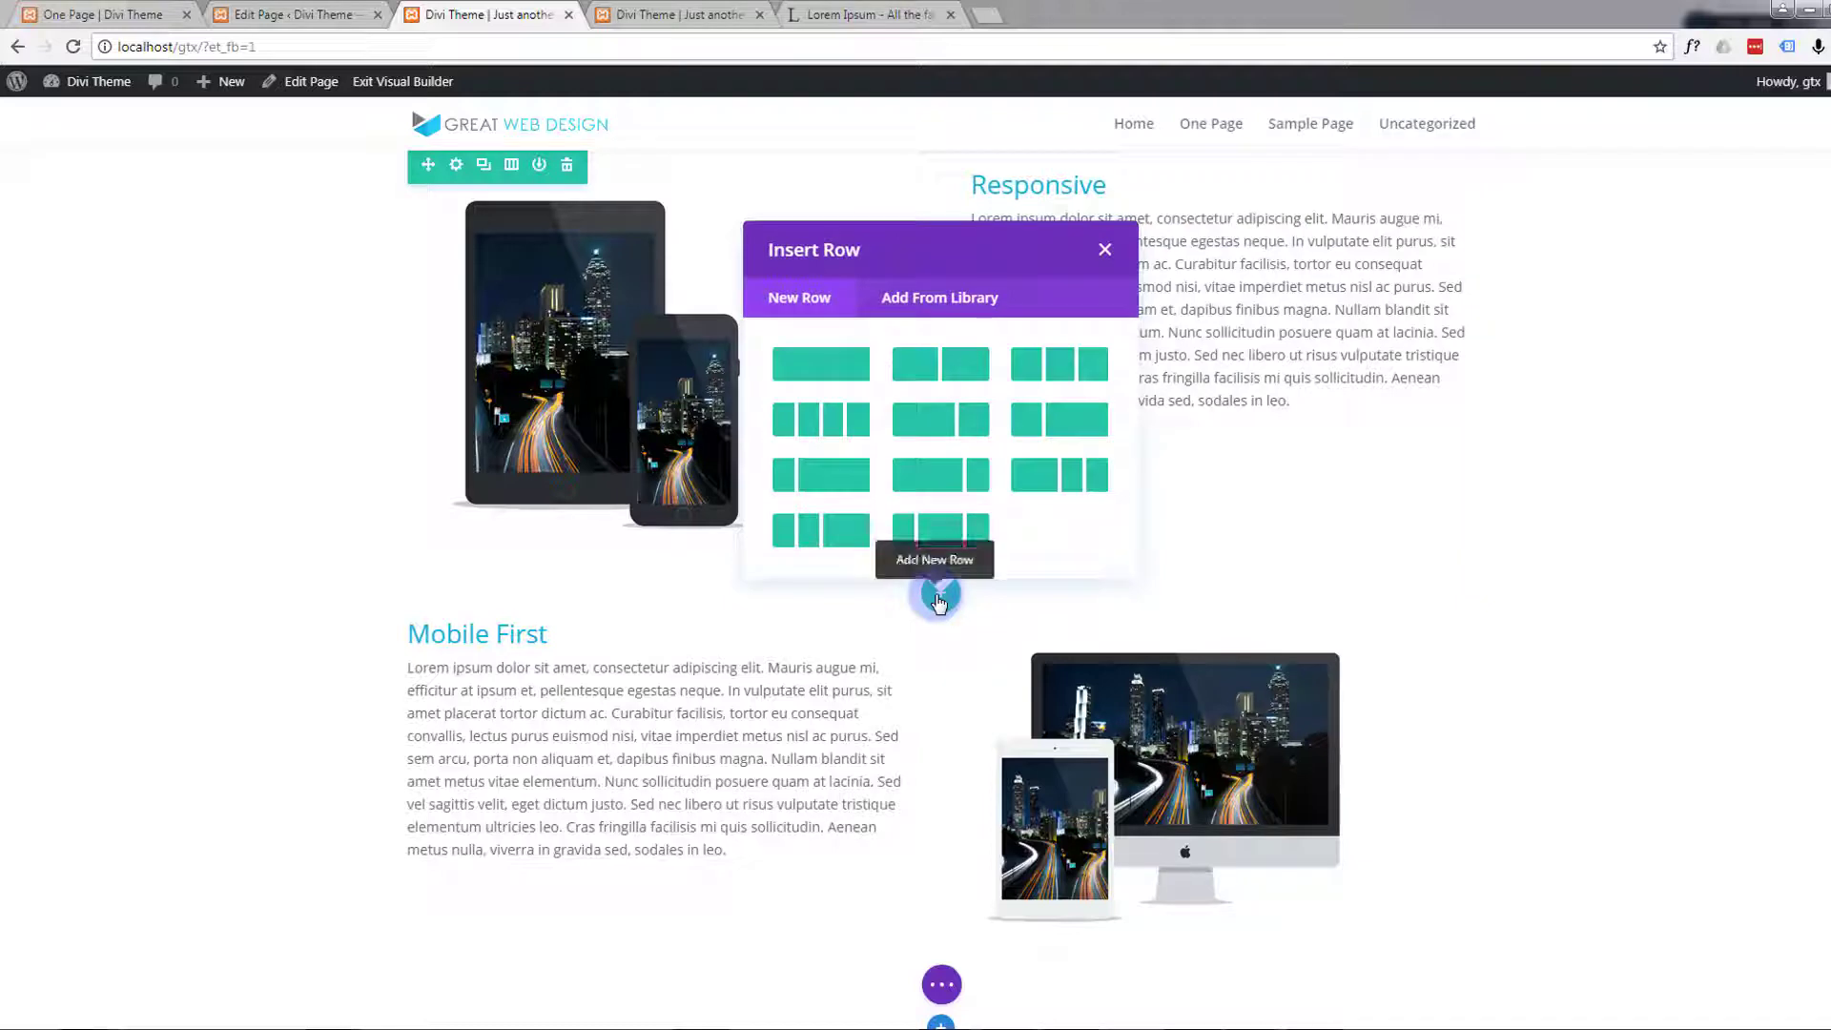
pyautogui.click(844, 371)
# Add a Divider module to the new single-column row
pyautogui.click(941, 659)
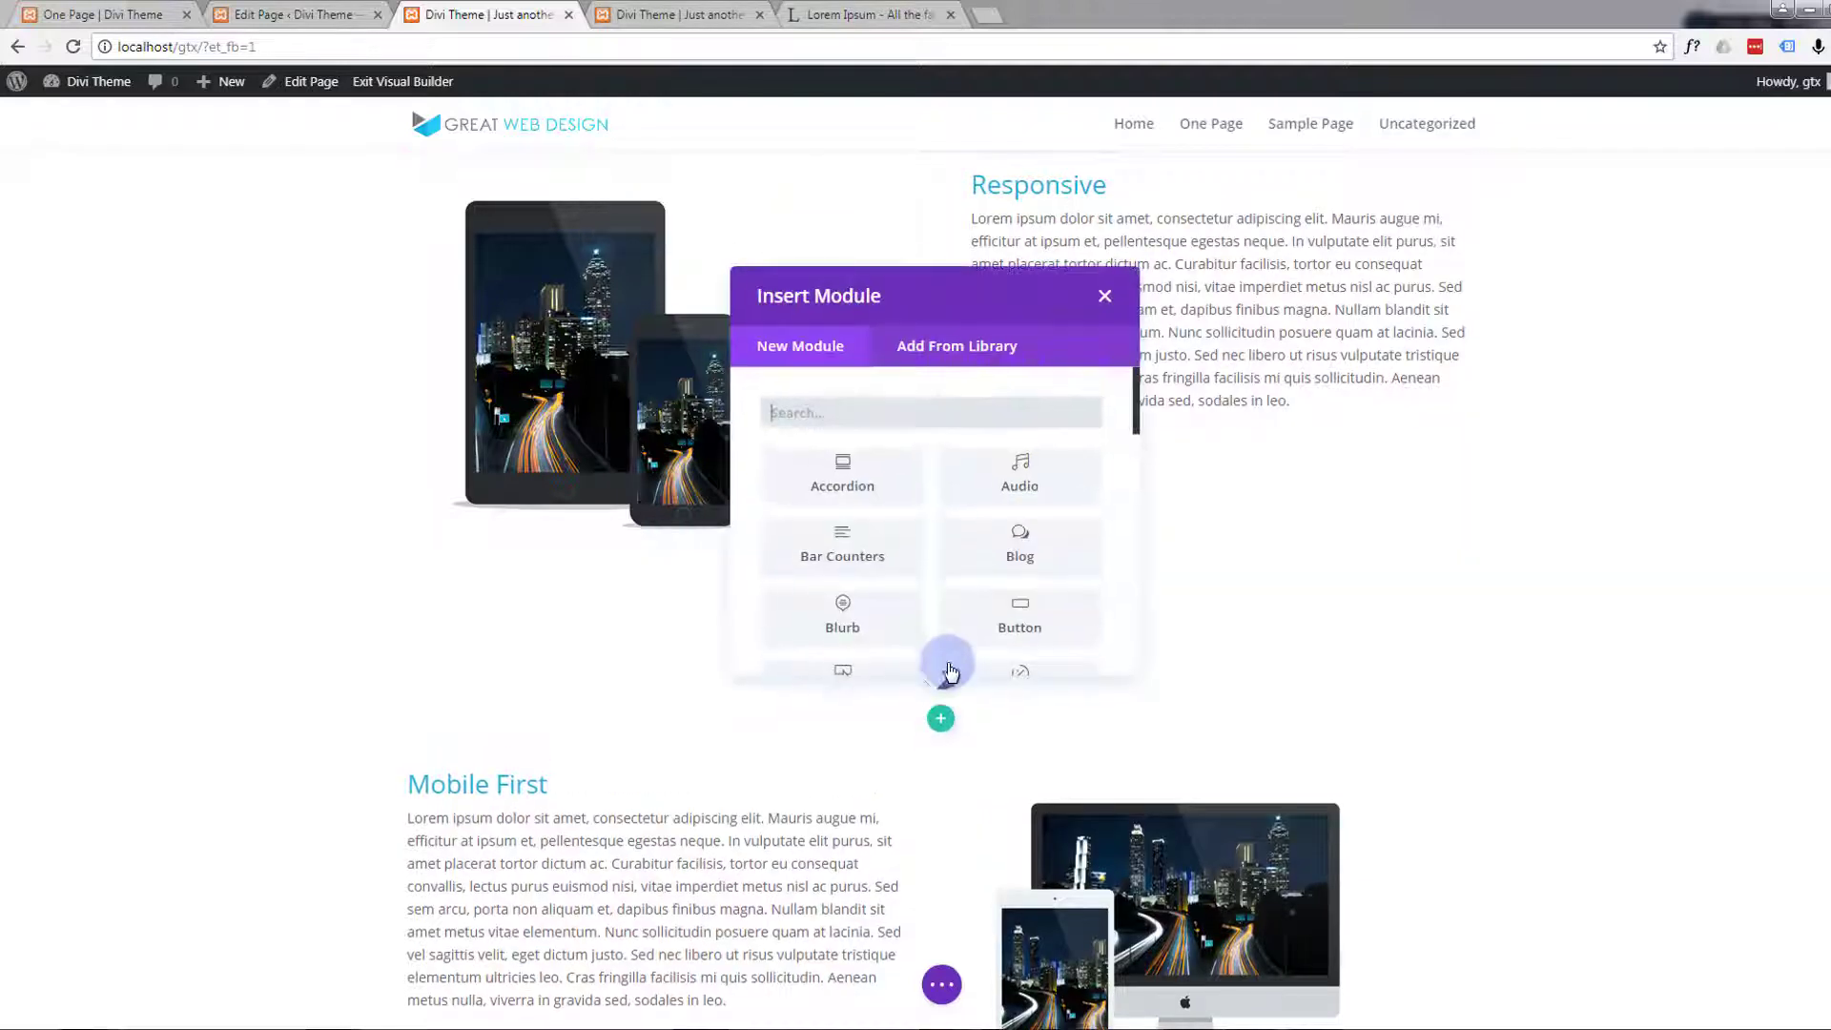
pyautogui.scroll(-3, 901, 545)
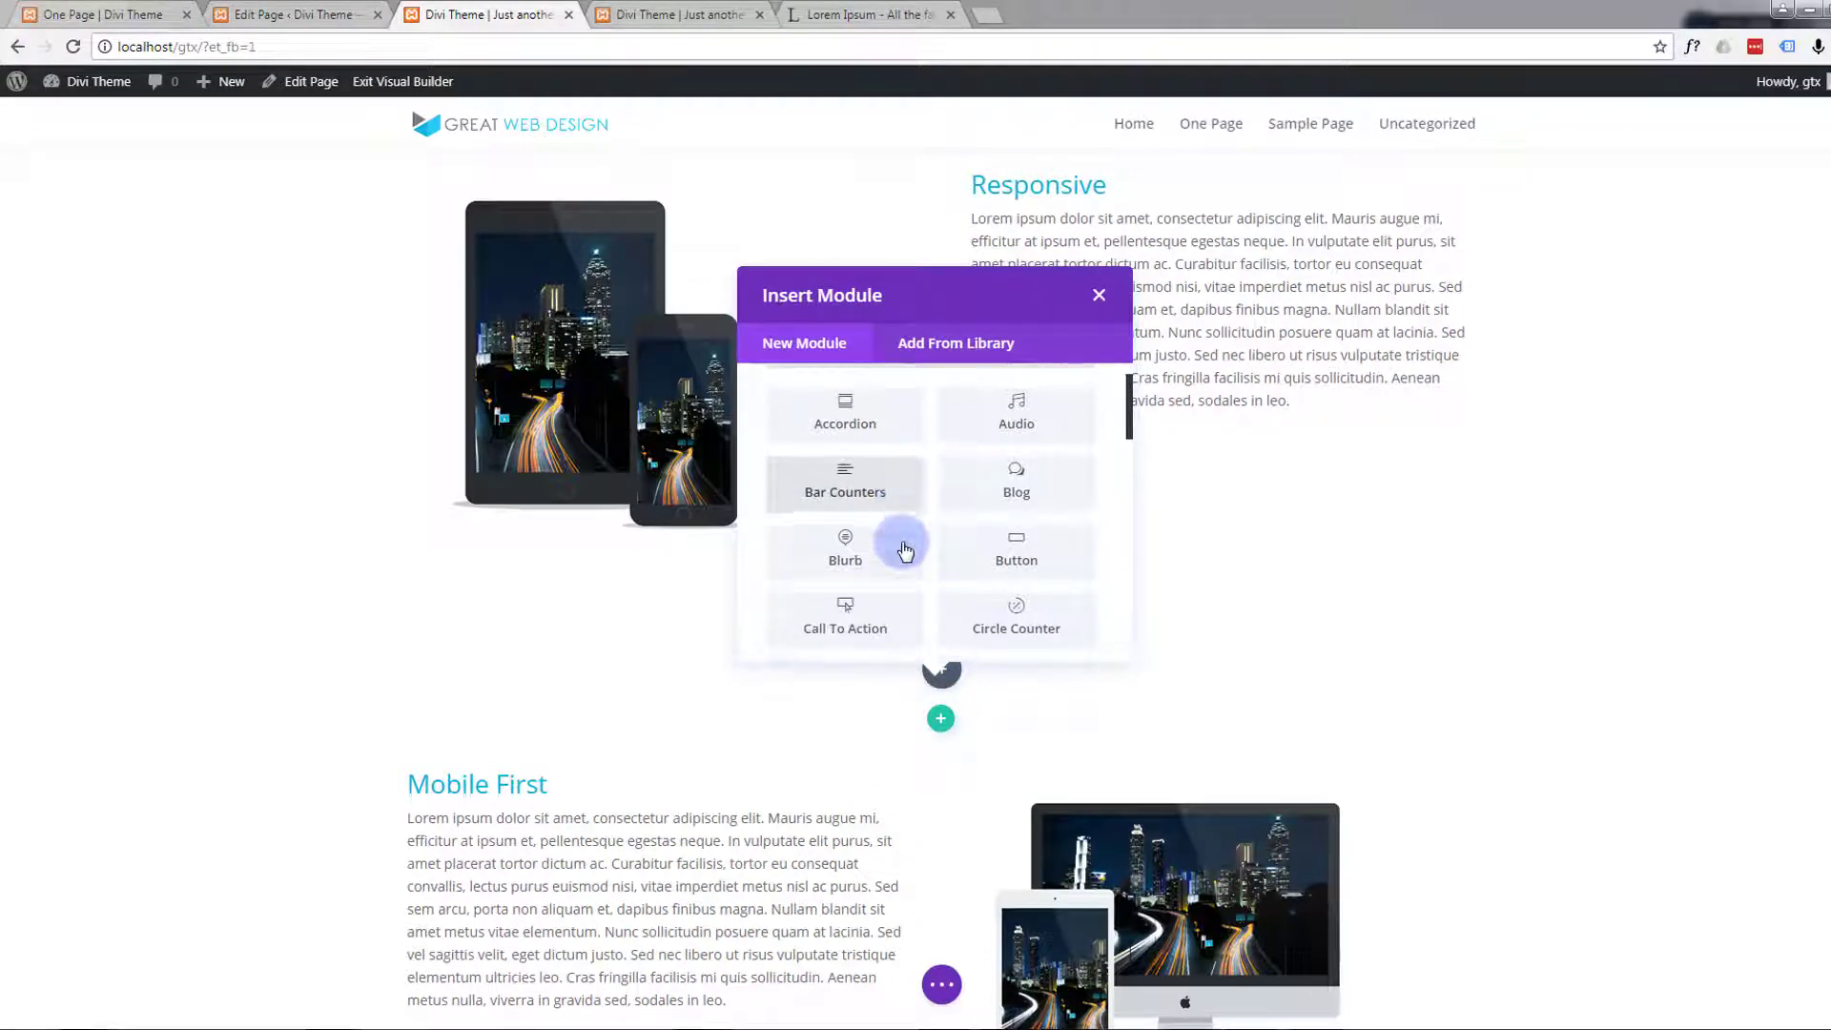
pyautogui.scroll(-3, 904, 550)
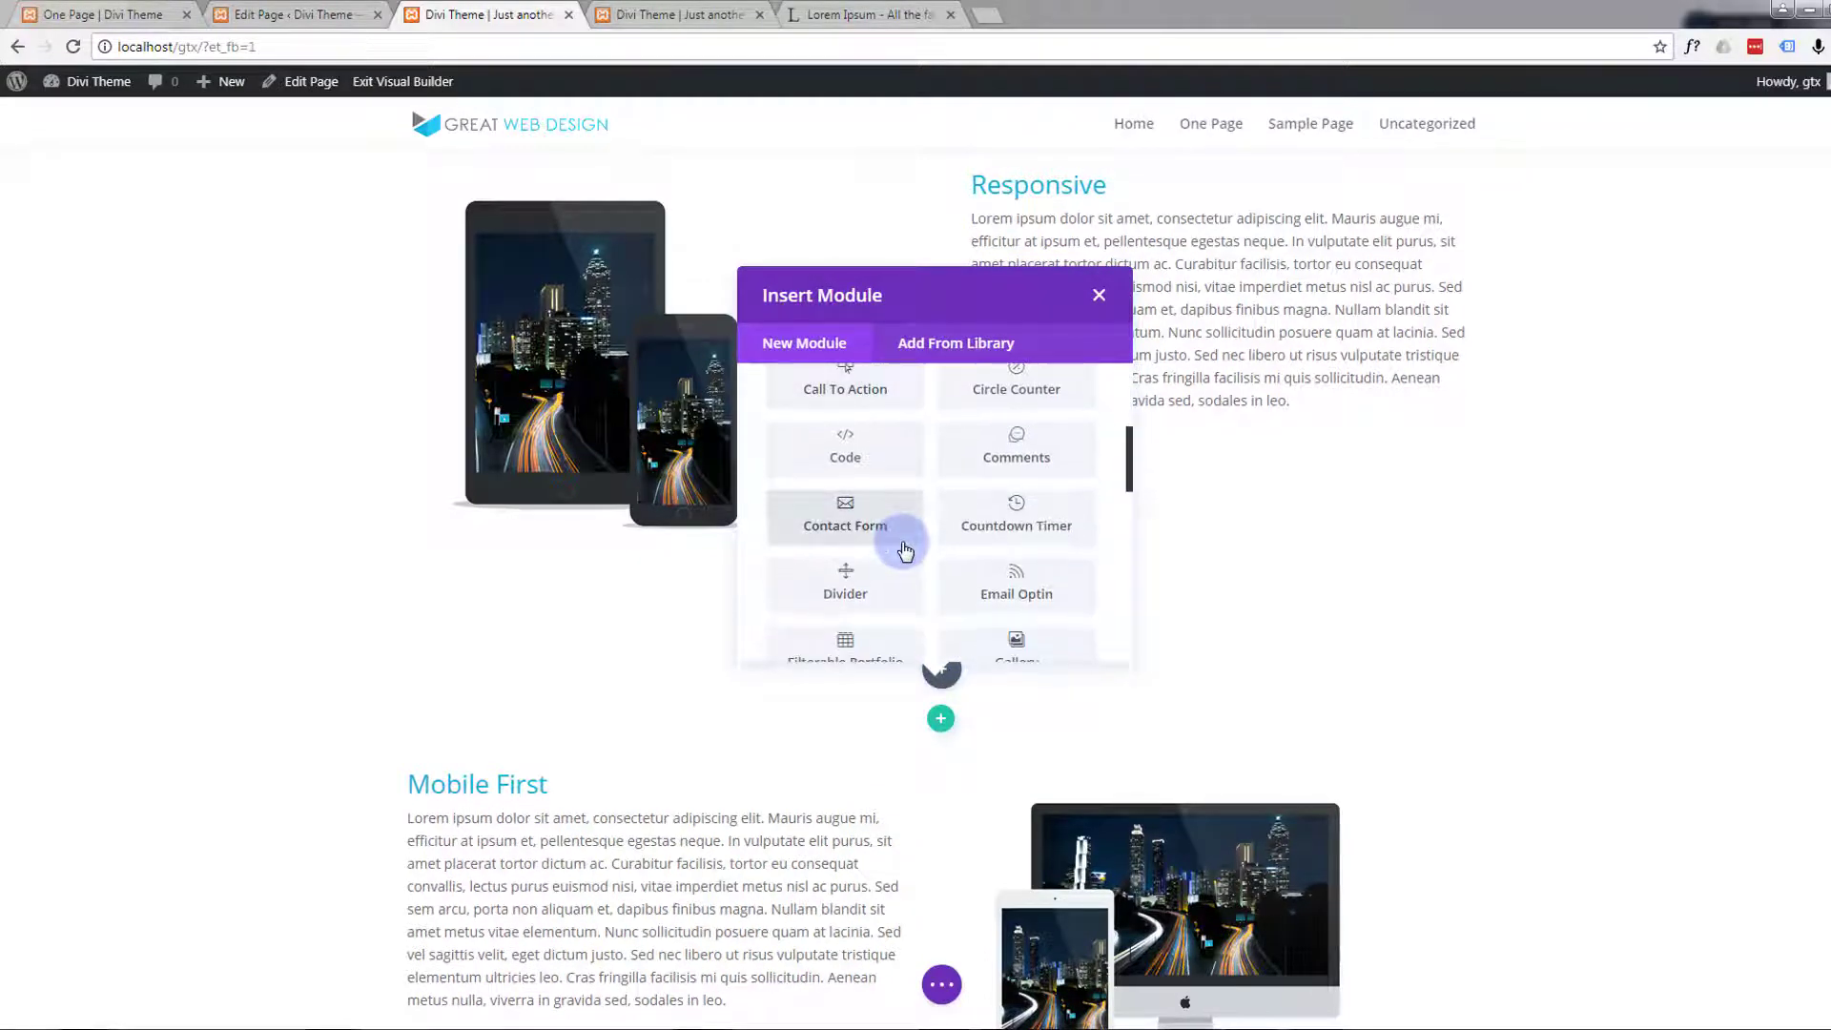
pyautogui.scroll(-2, 905, 551)
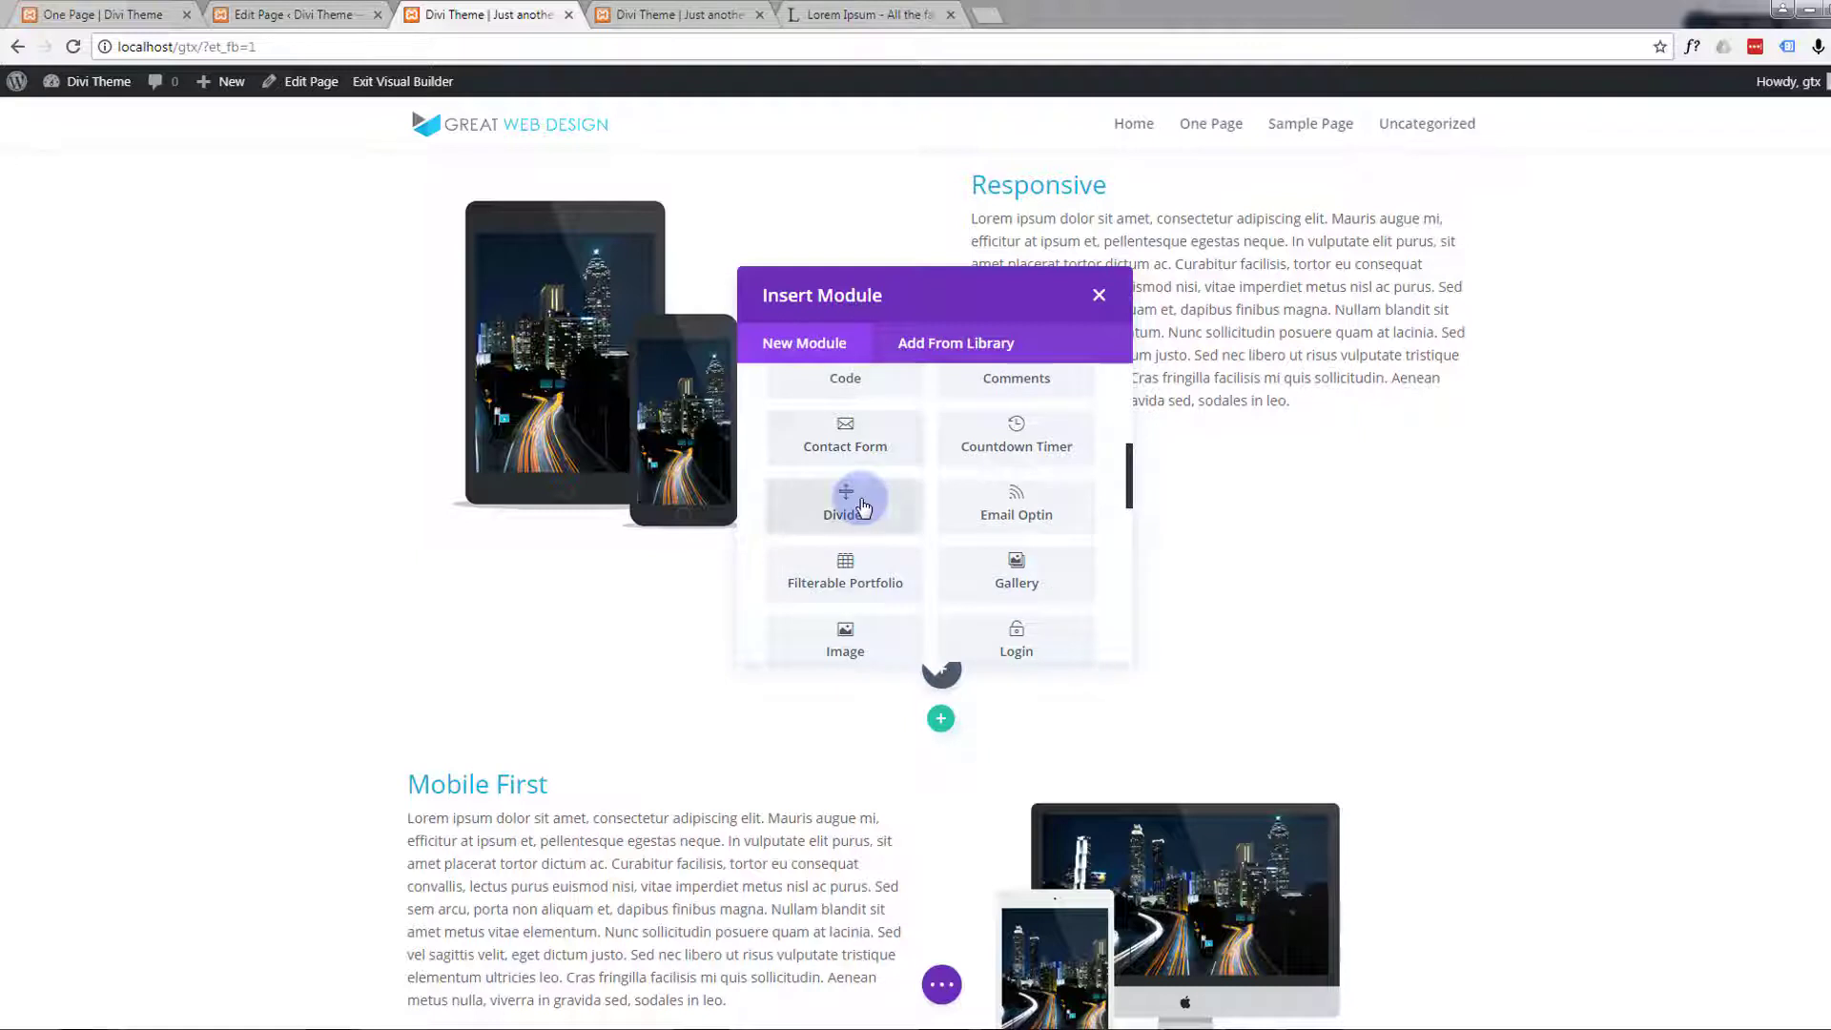
pyautogui.click(856, 495)
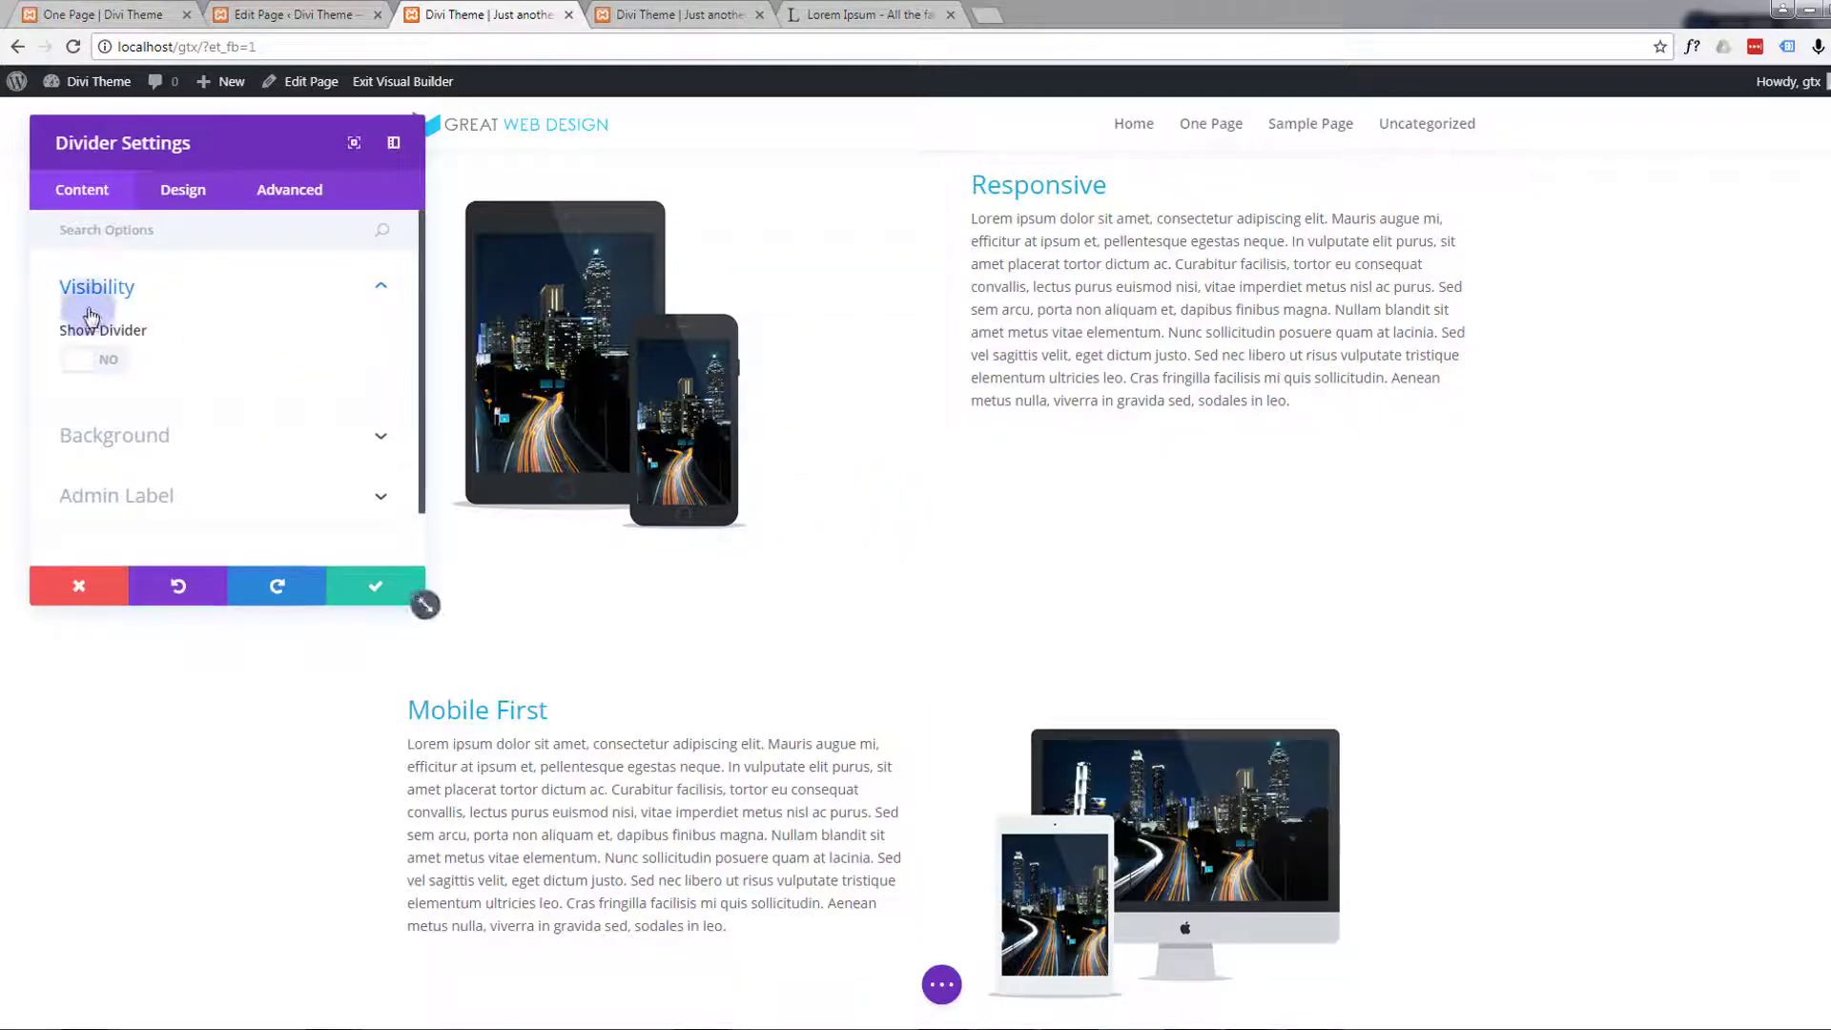
# Turn on Show Divider for the new Divider module and open its background options
pyautogui.click(110, 360)
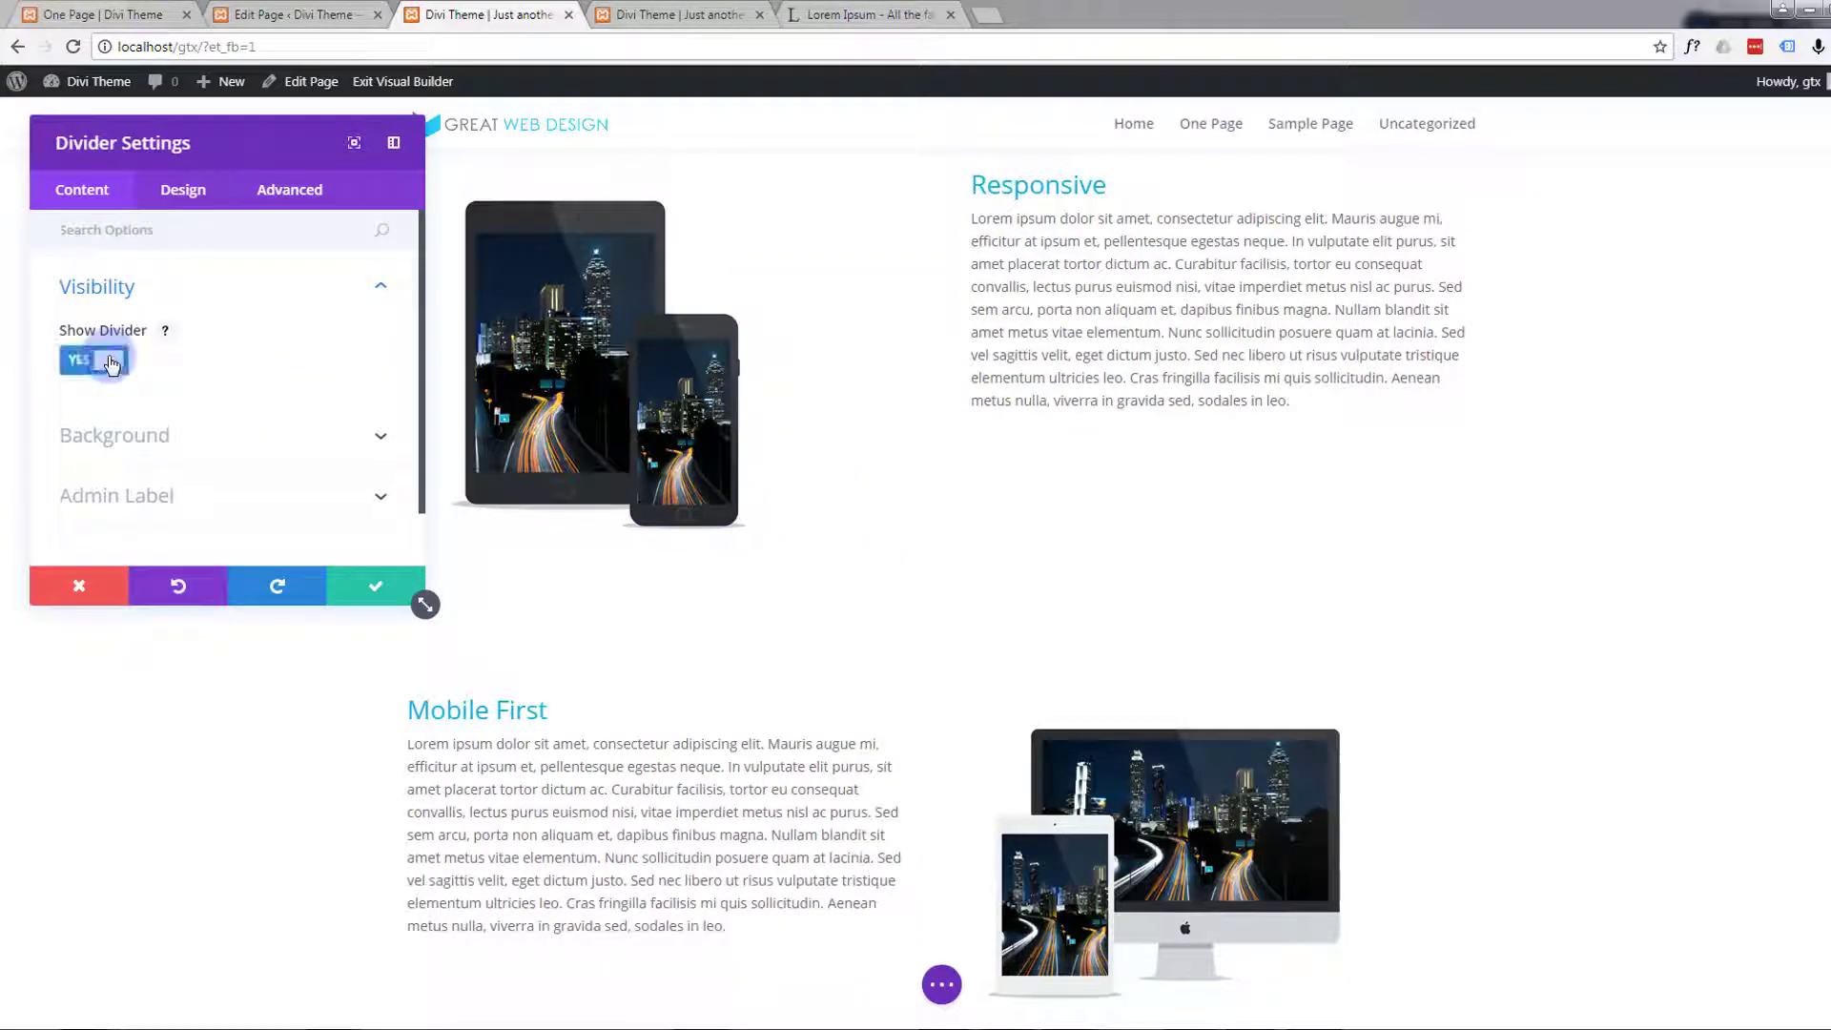
pyautogui.scroll(-1, 203, 341)
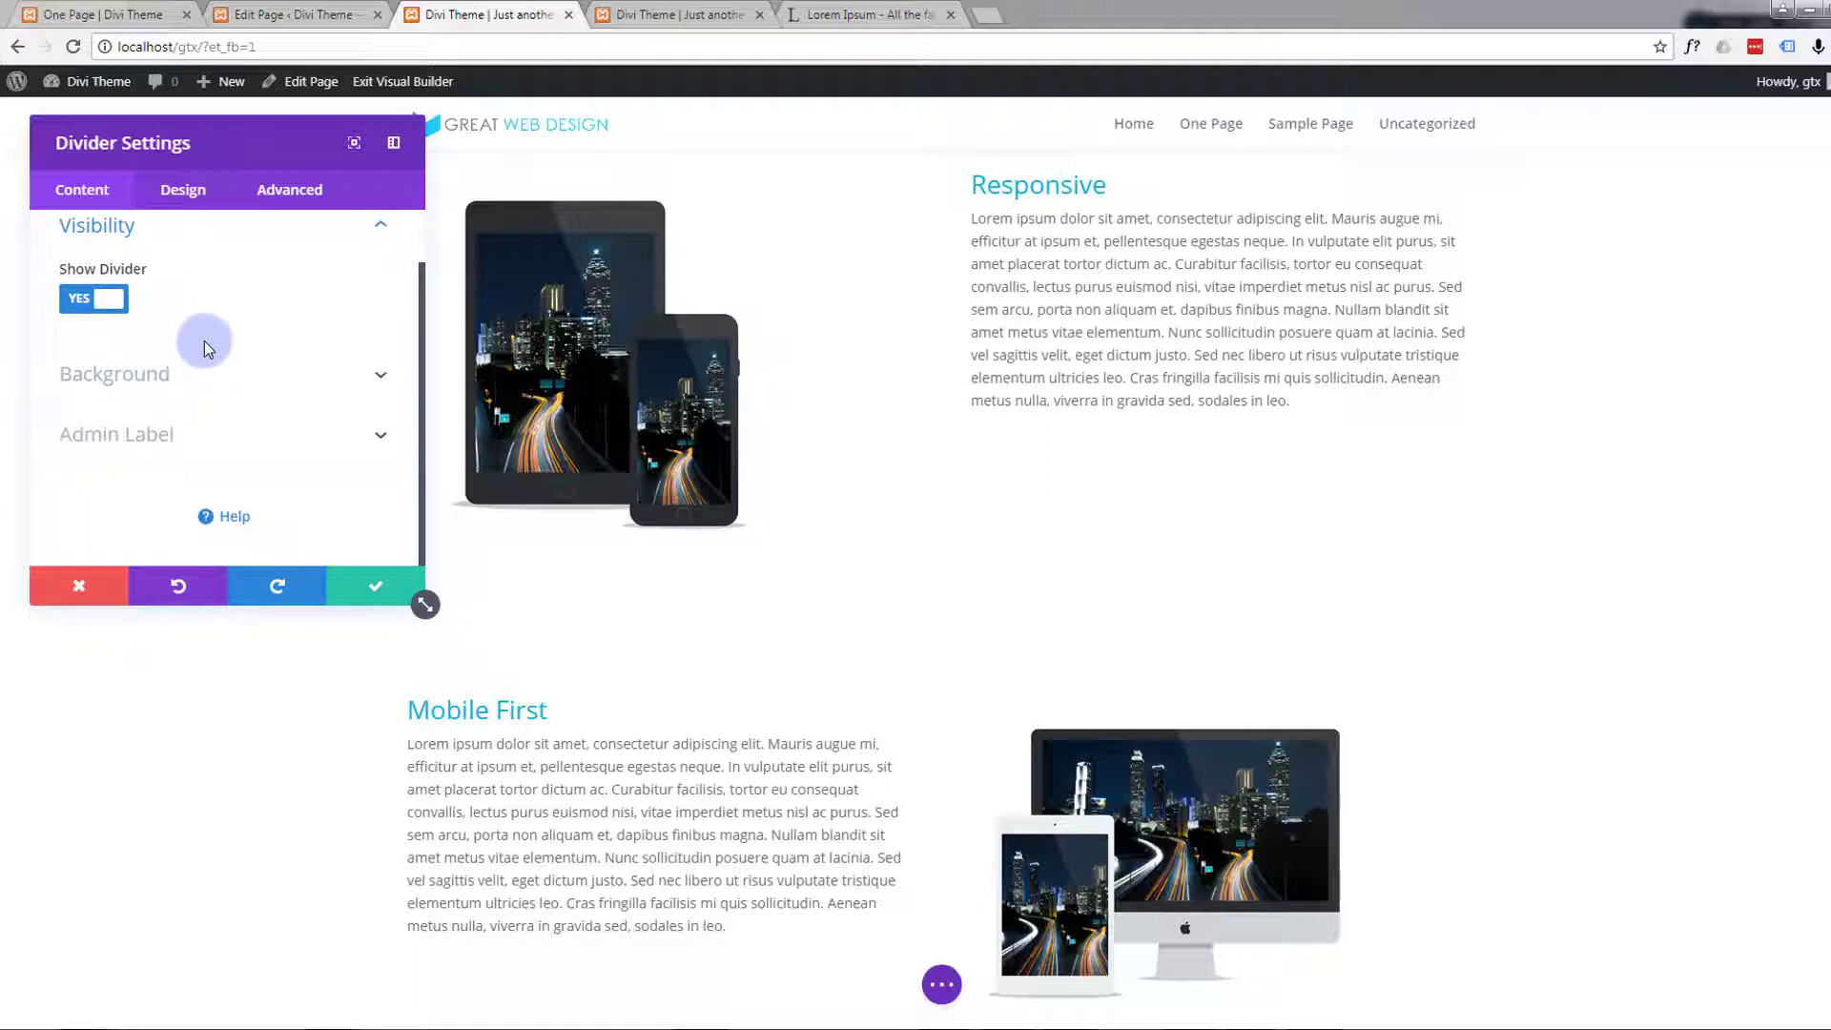
pyautogui.scroll(1, 248, 382)
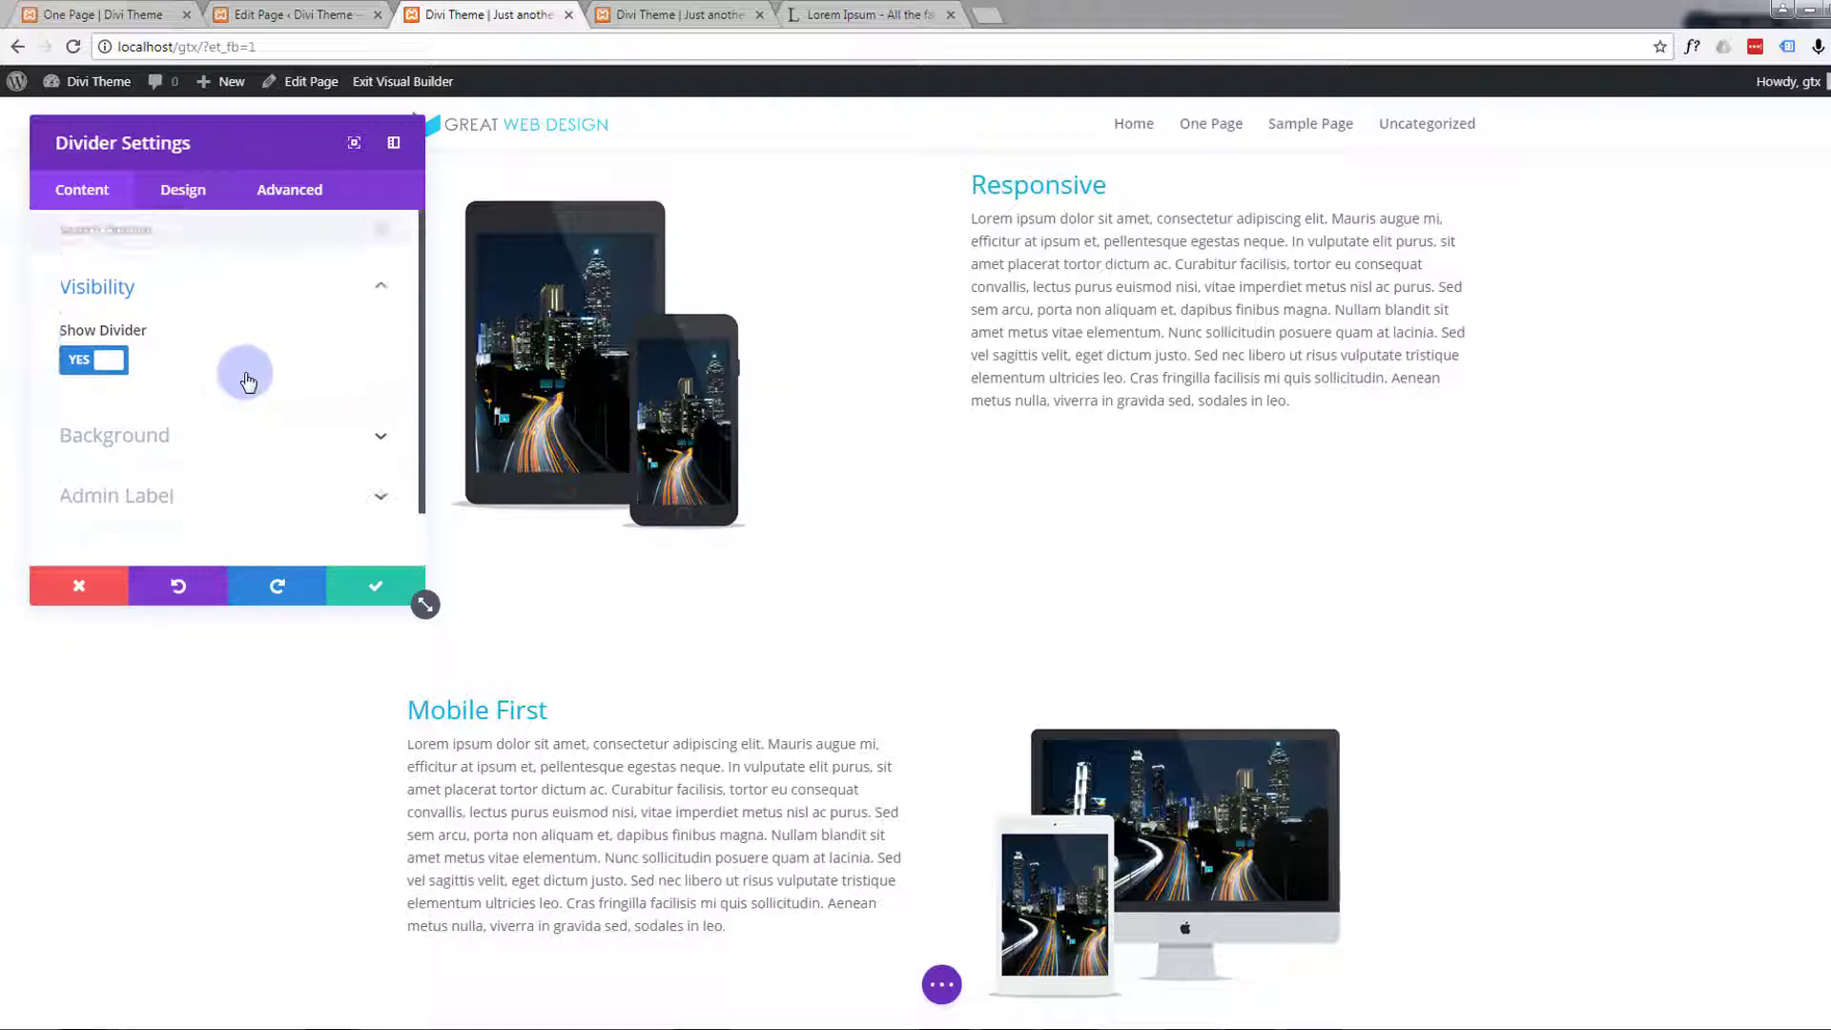
pyautogui.click(378, 433)
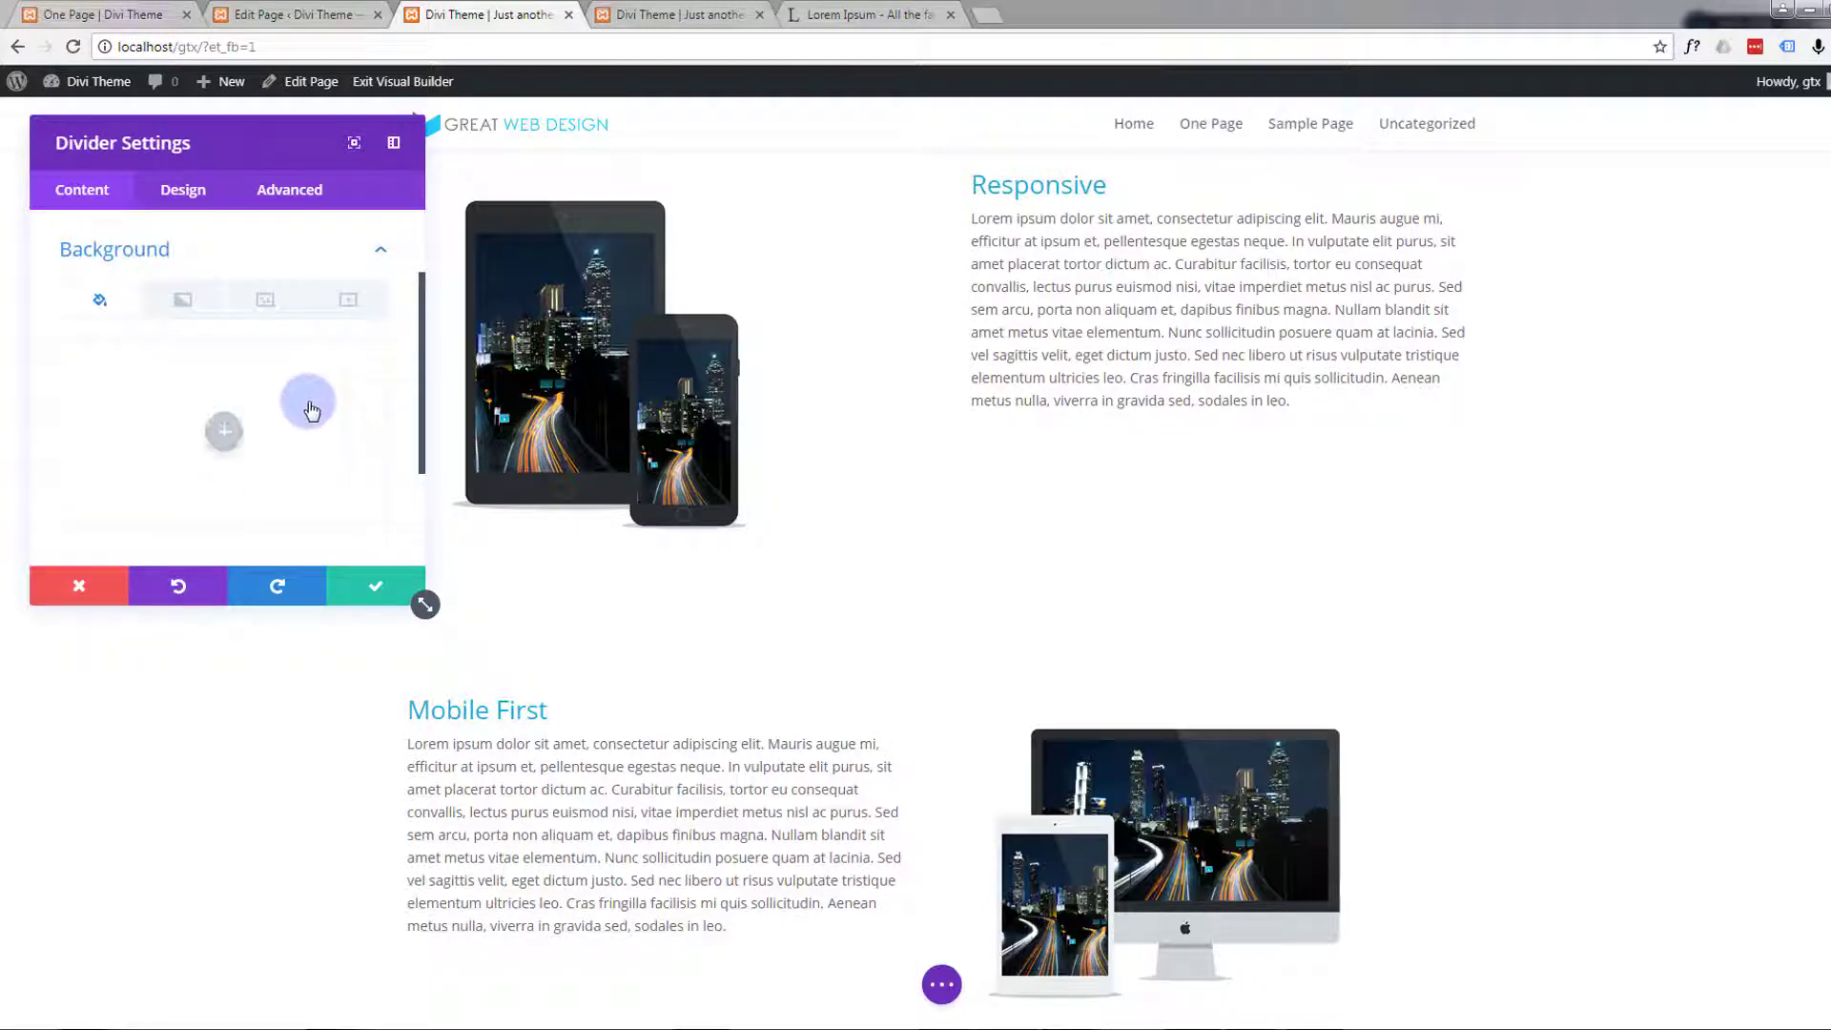
# Set the divider line's color to #12b1d6 and save the module settings
pyautogui.click(184, 191)
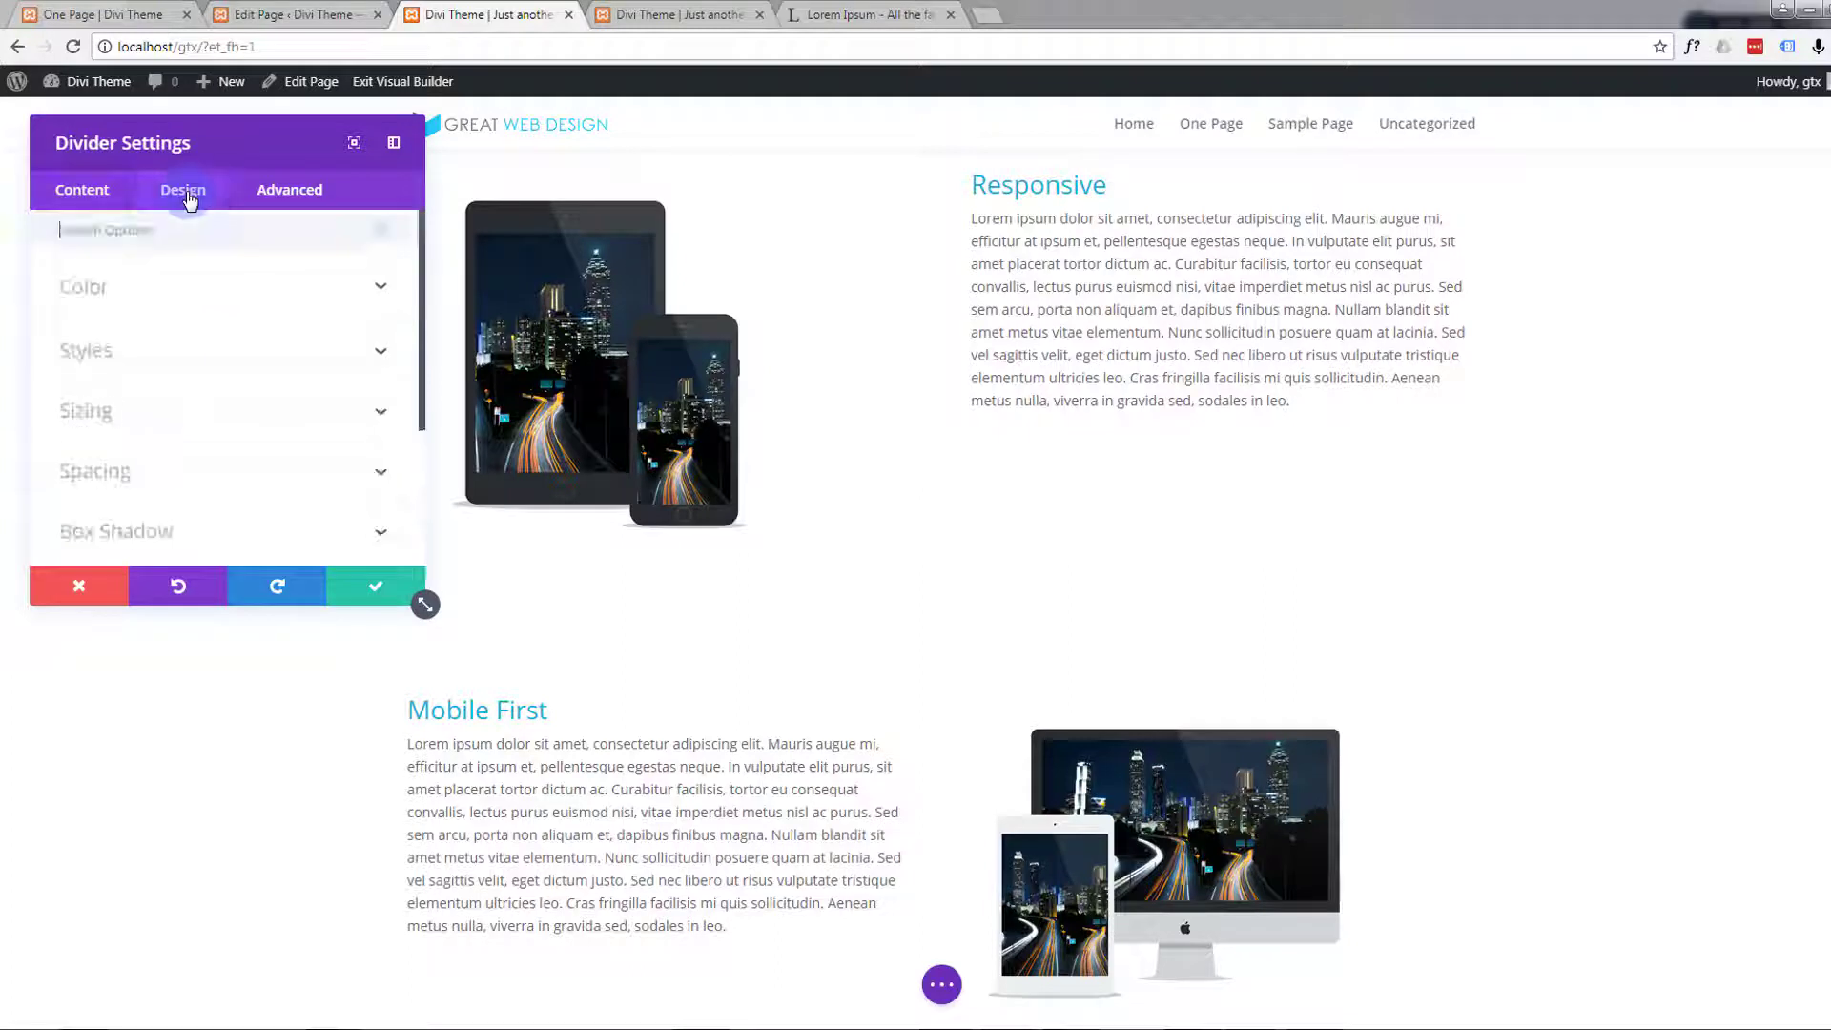
pyautogui.click(322, 284)
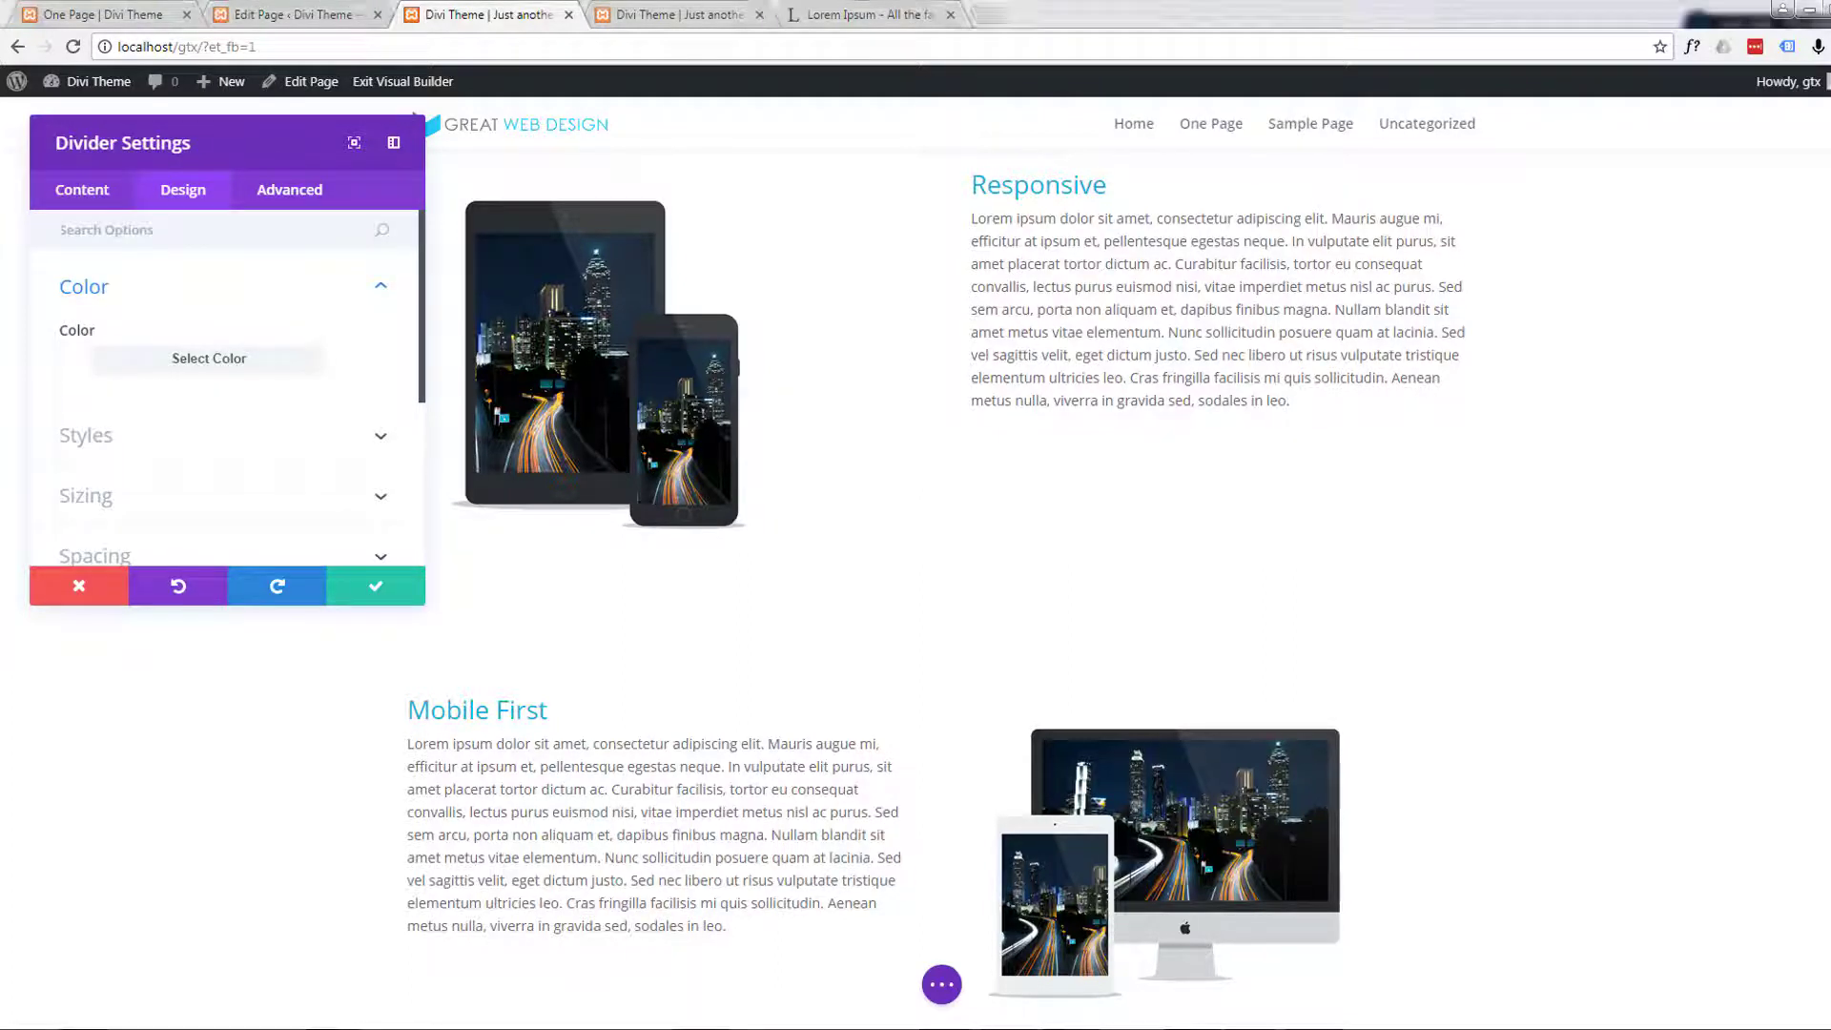
pyautogui.click(143, 356)
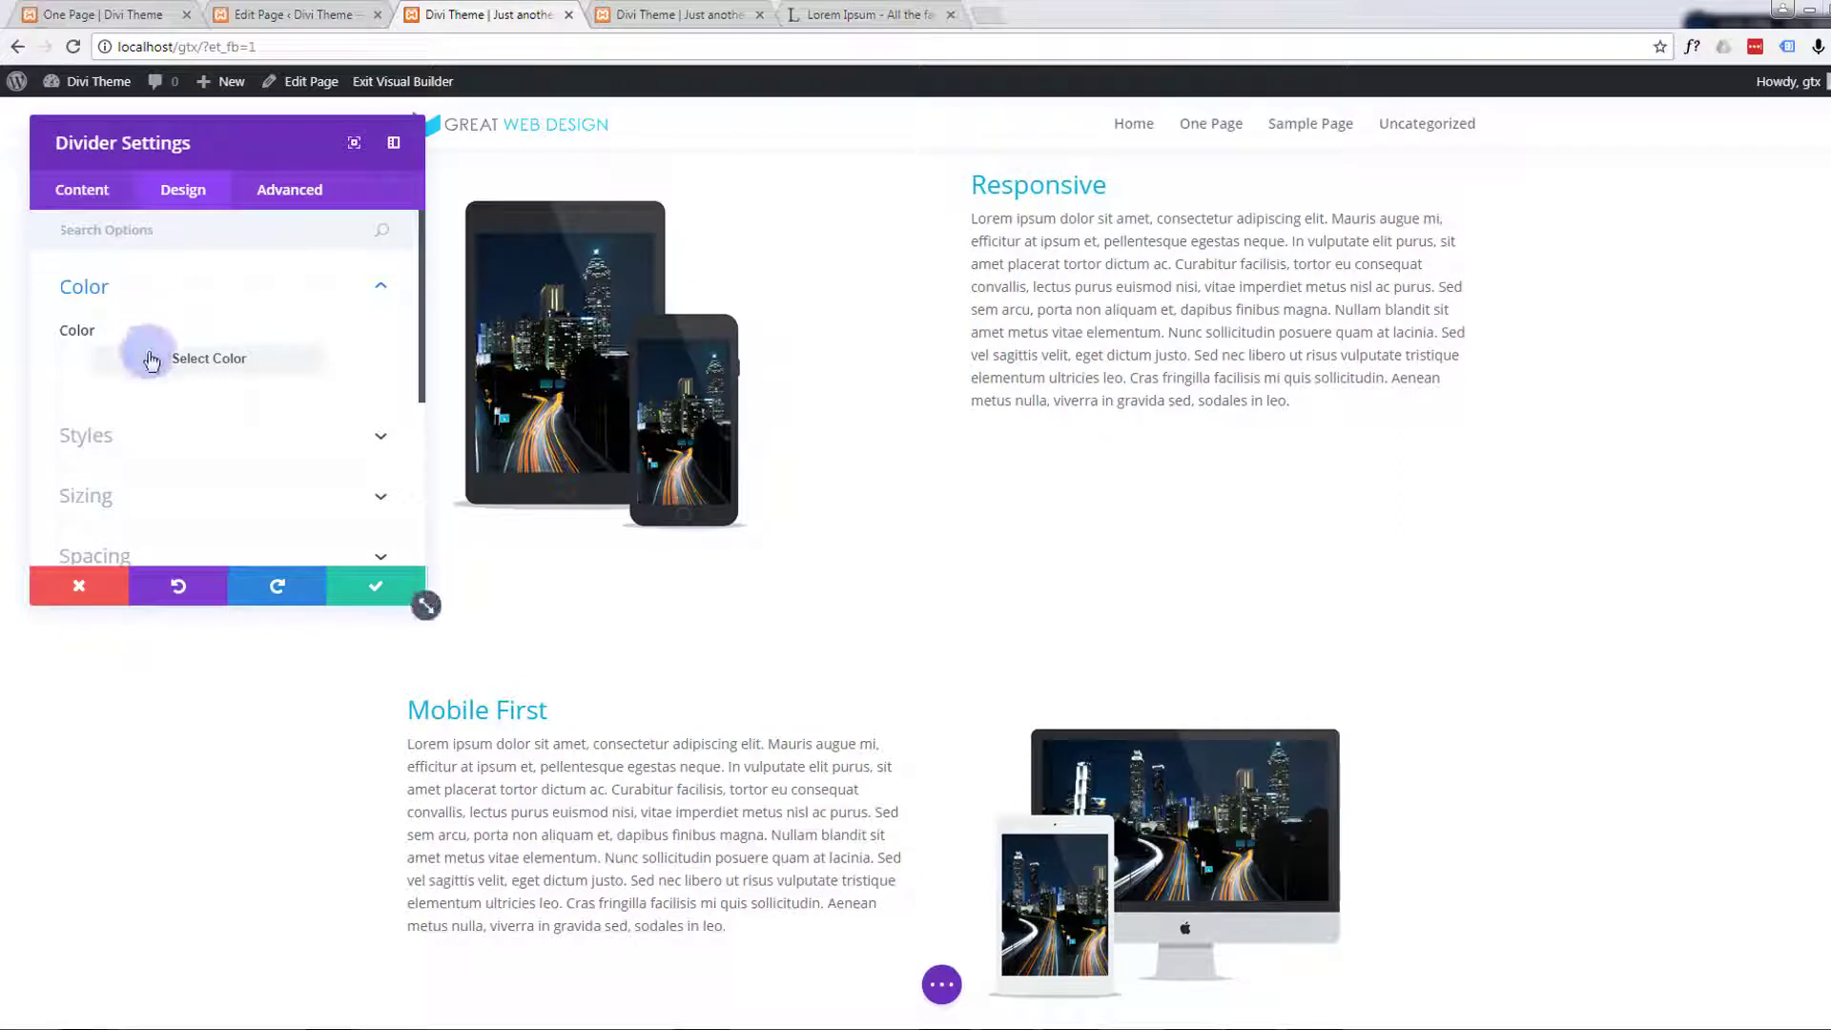
pyautogui.click(124, 405)
pyautogui.moveTo(124, 405); pyautogui.dragTo(76, 402)
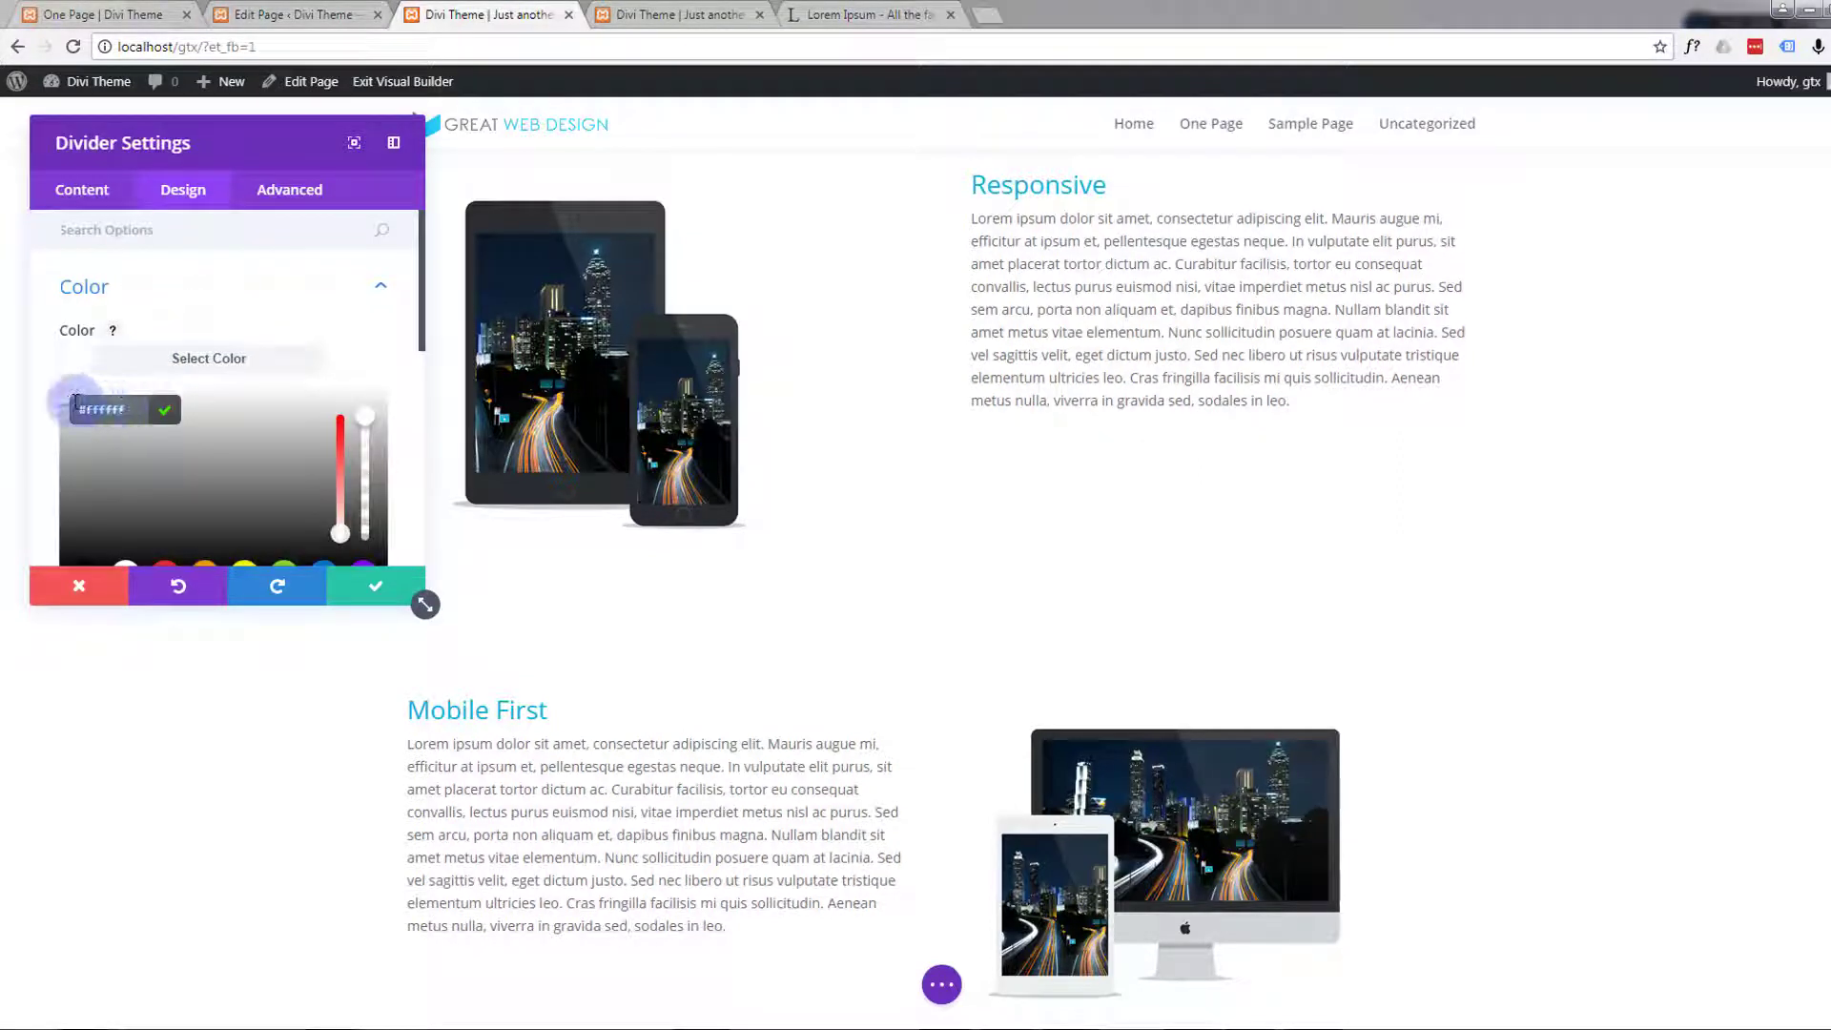
pyautogui.write('#12b1d6')
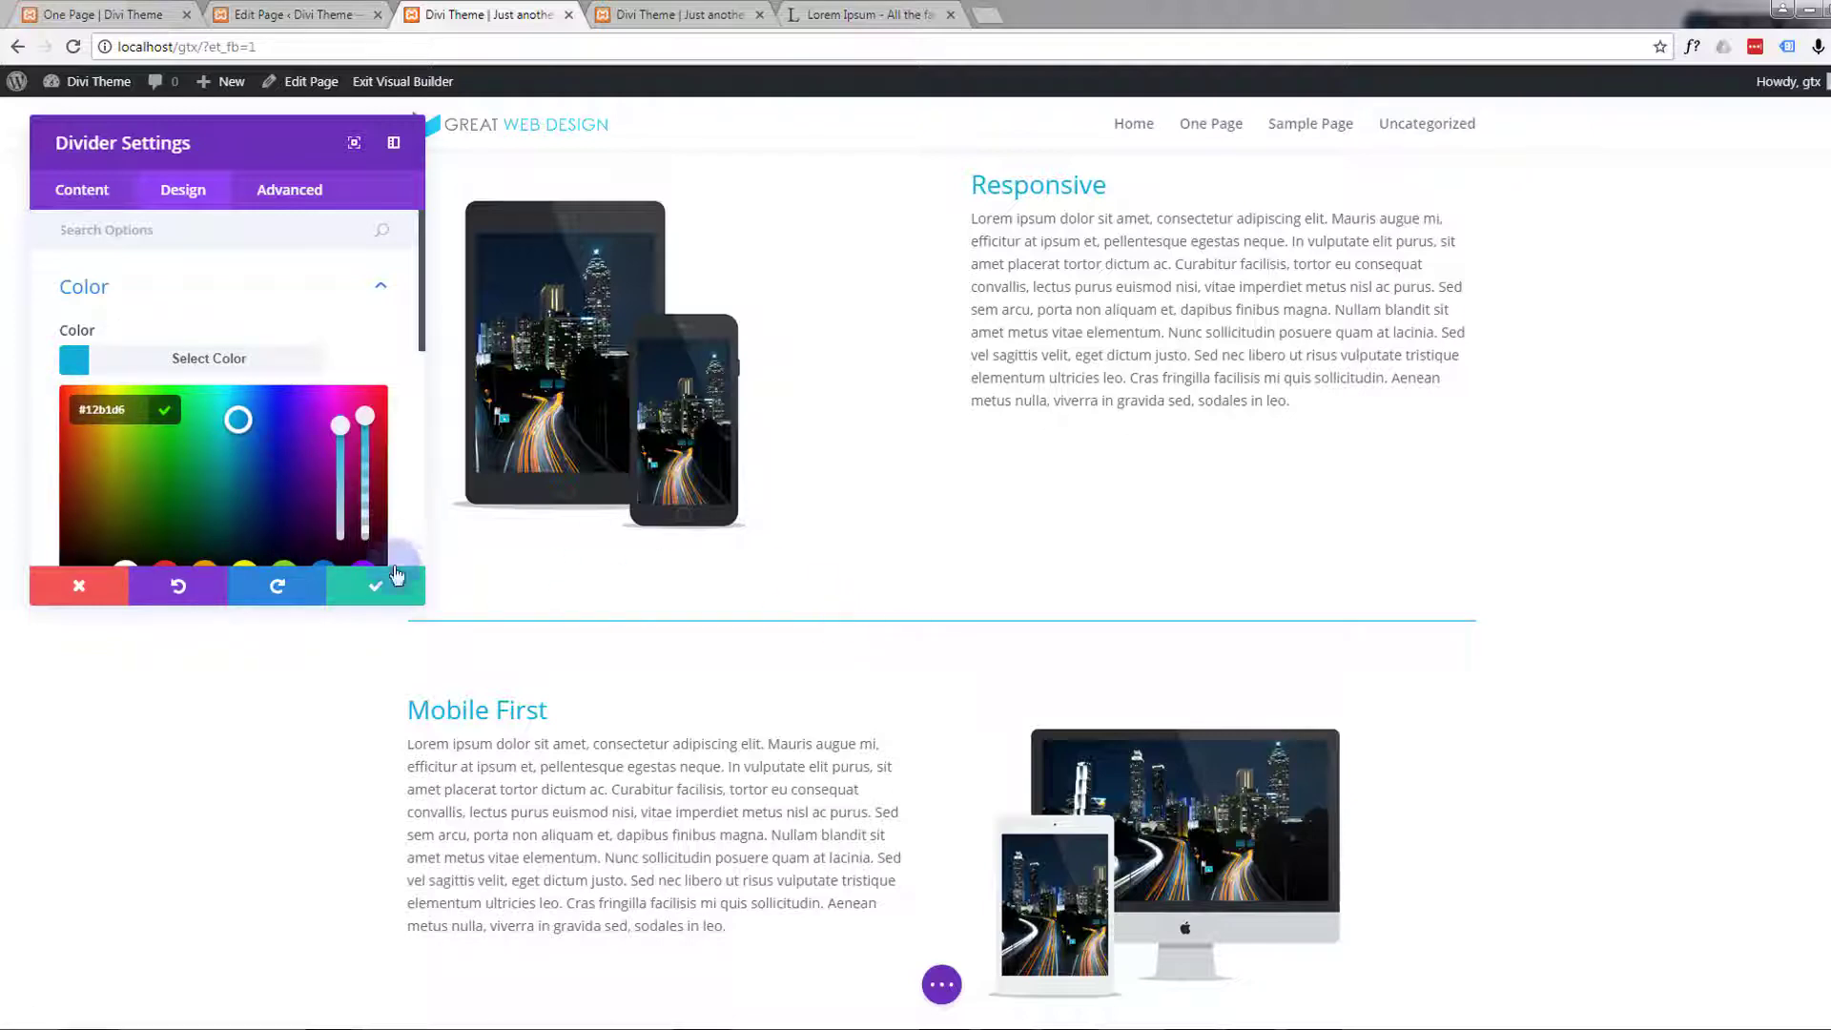
pyautogui.click(374, 583)
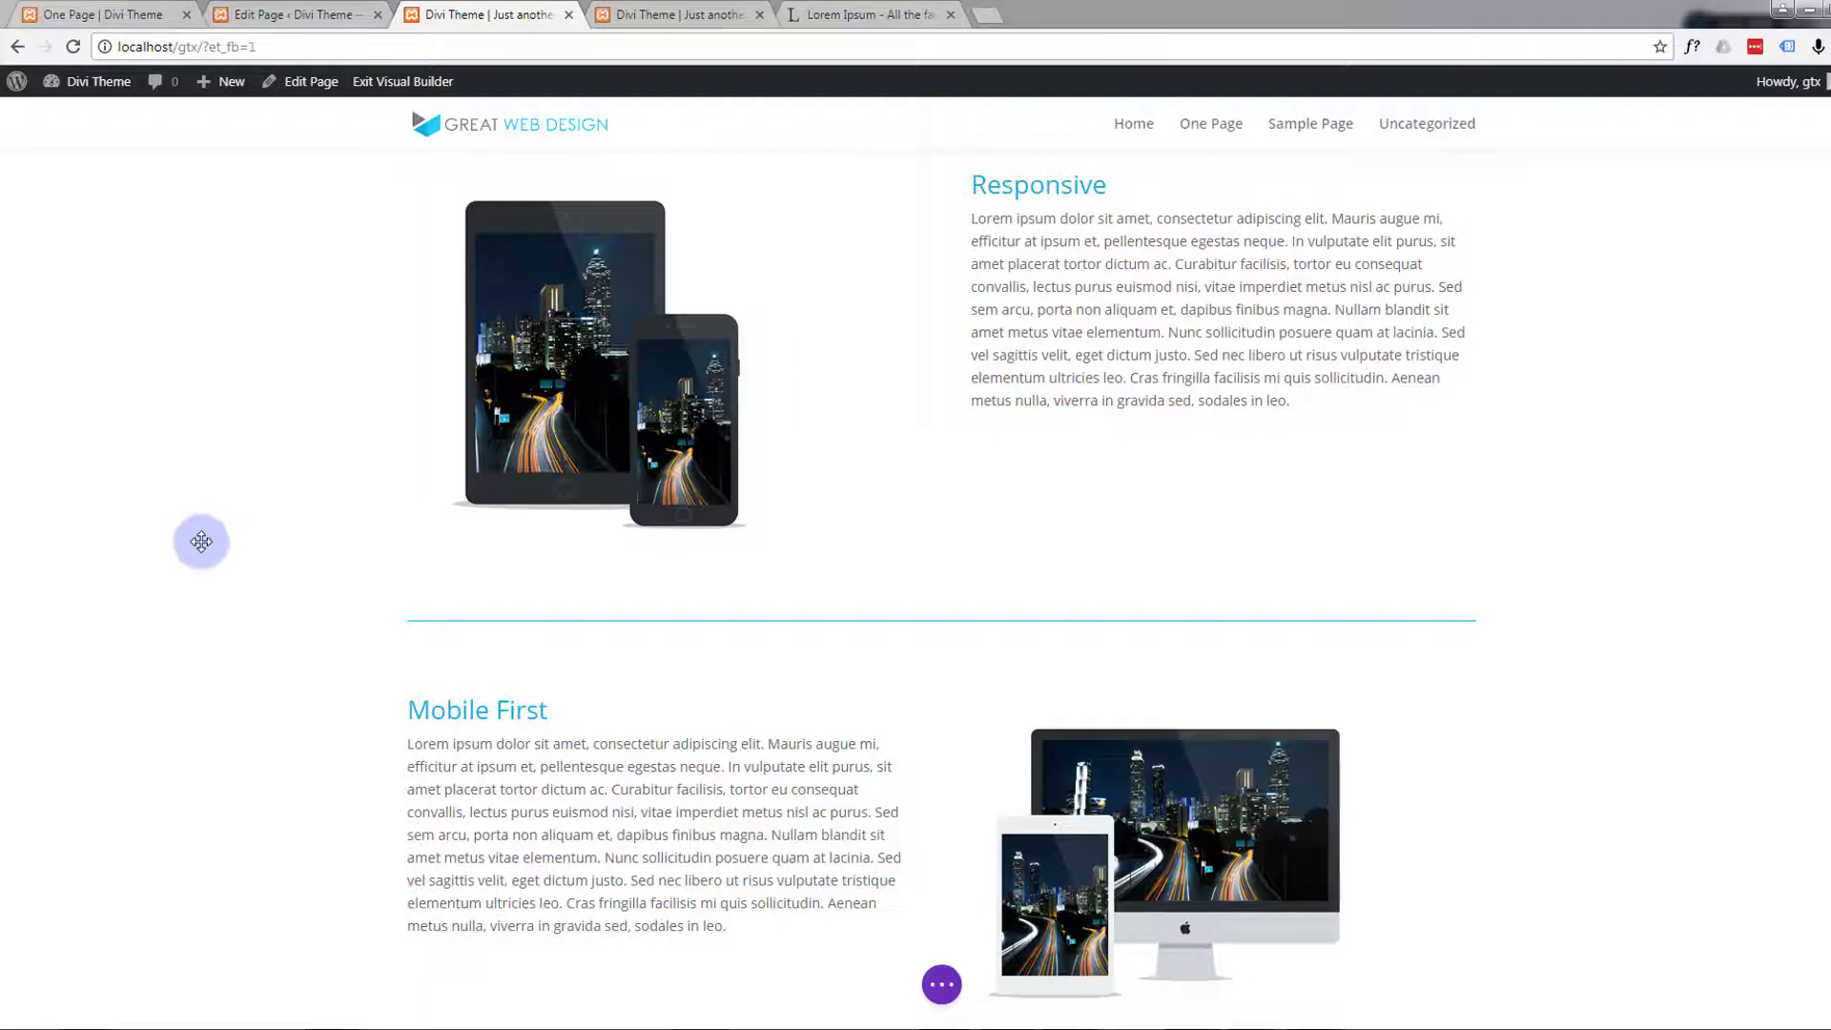
# Examine how the divider sits between the Responsive and Mobile First rows and how the Responsive text aligns with its image
pyautogui.scroll(-1, 202, 542)
pyautogui.scroll(4, 187, 518)
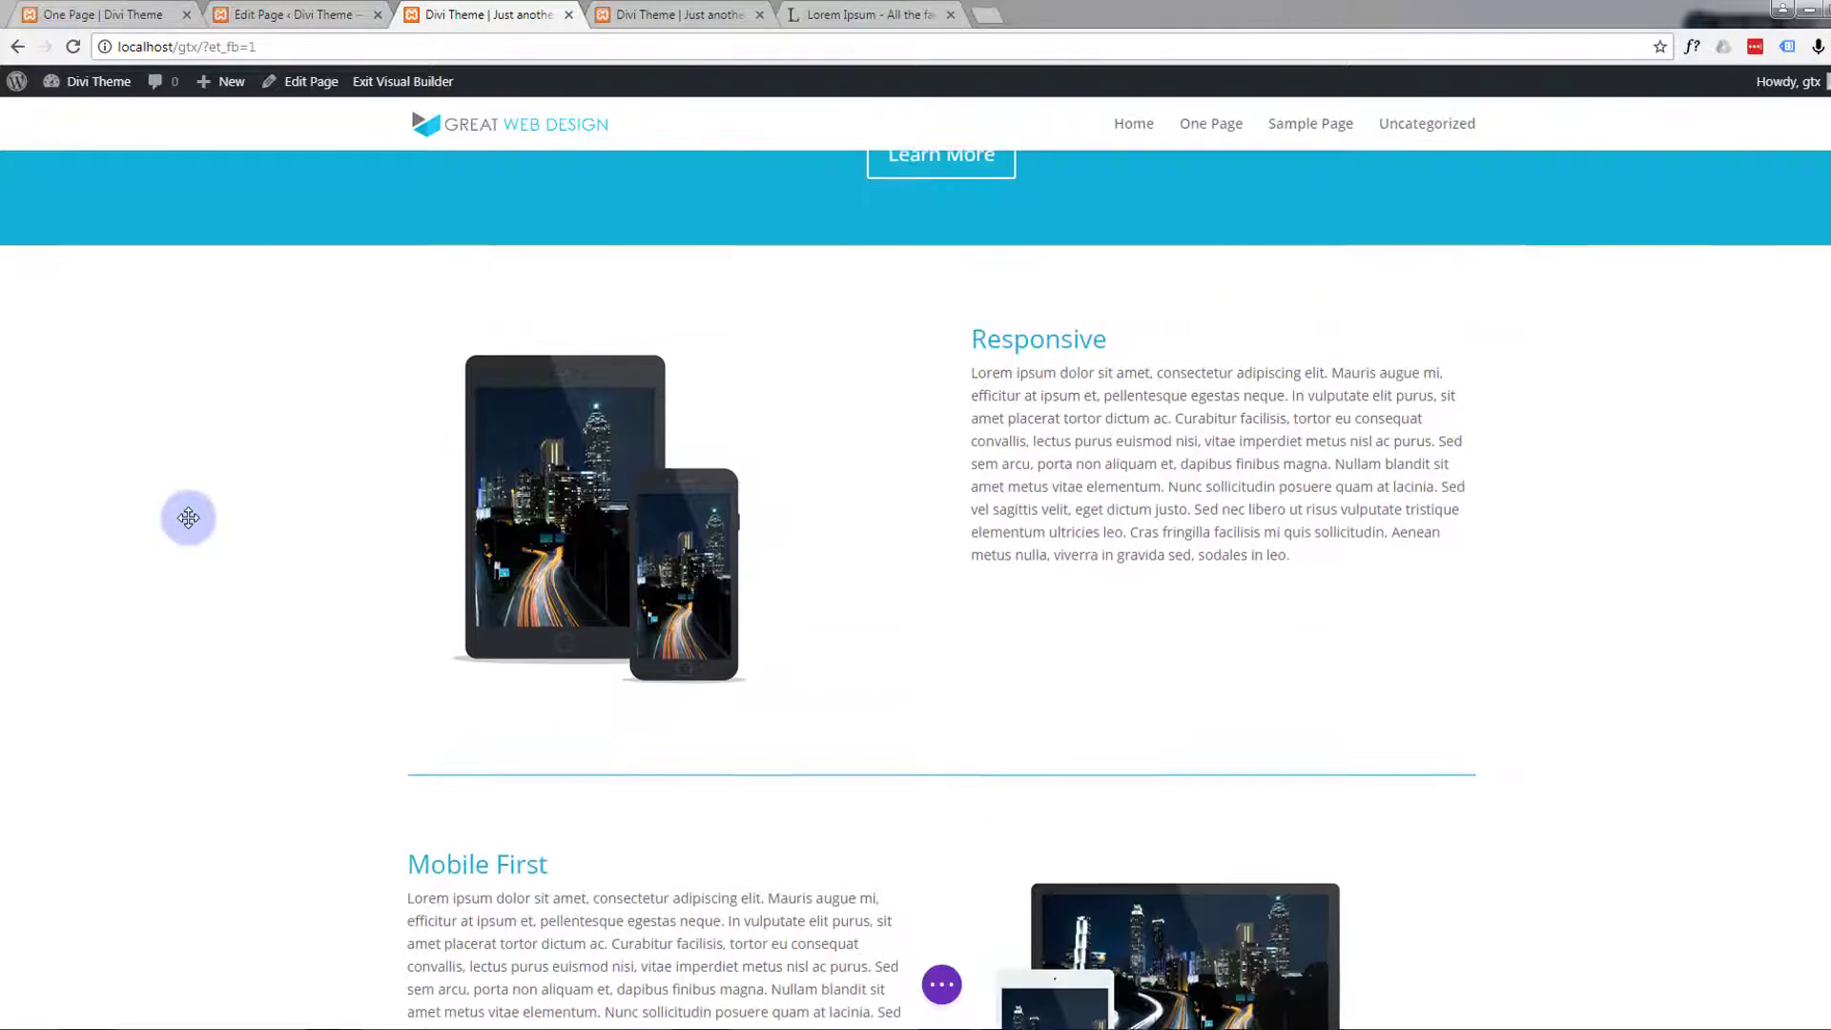
pyautogui.scroll(-2, 188, 518)
pyautogui.scroll(-1, 188, 518)
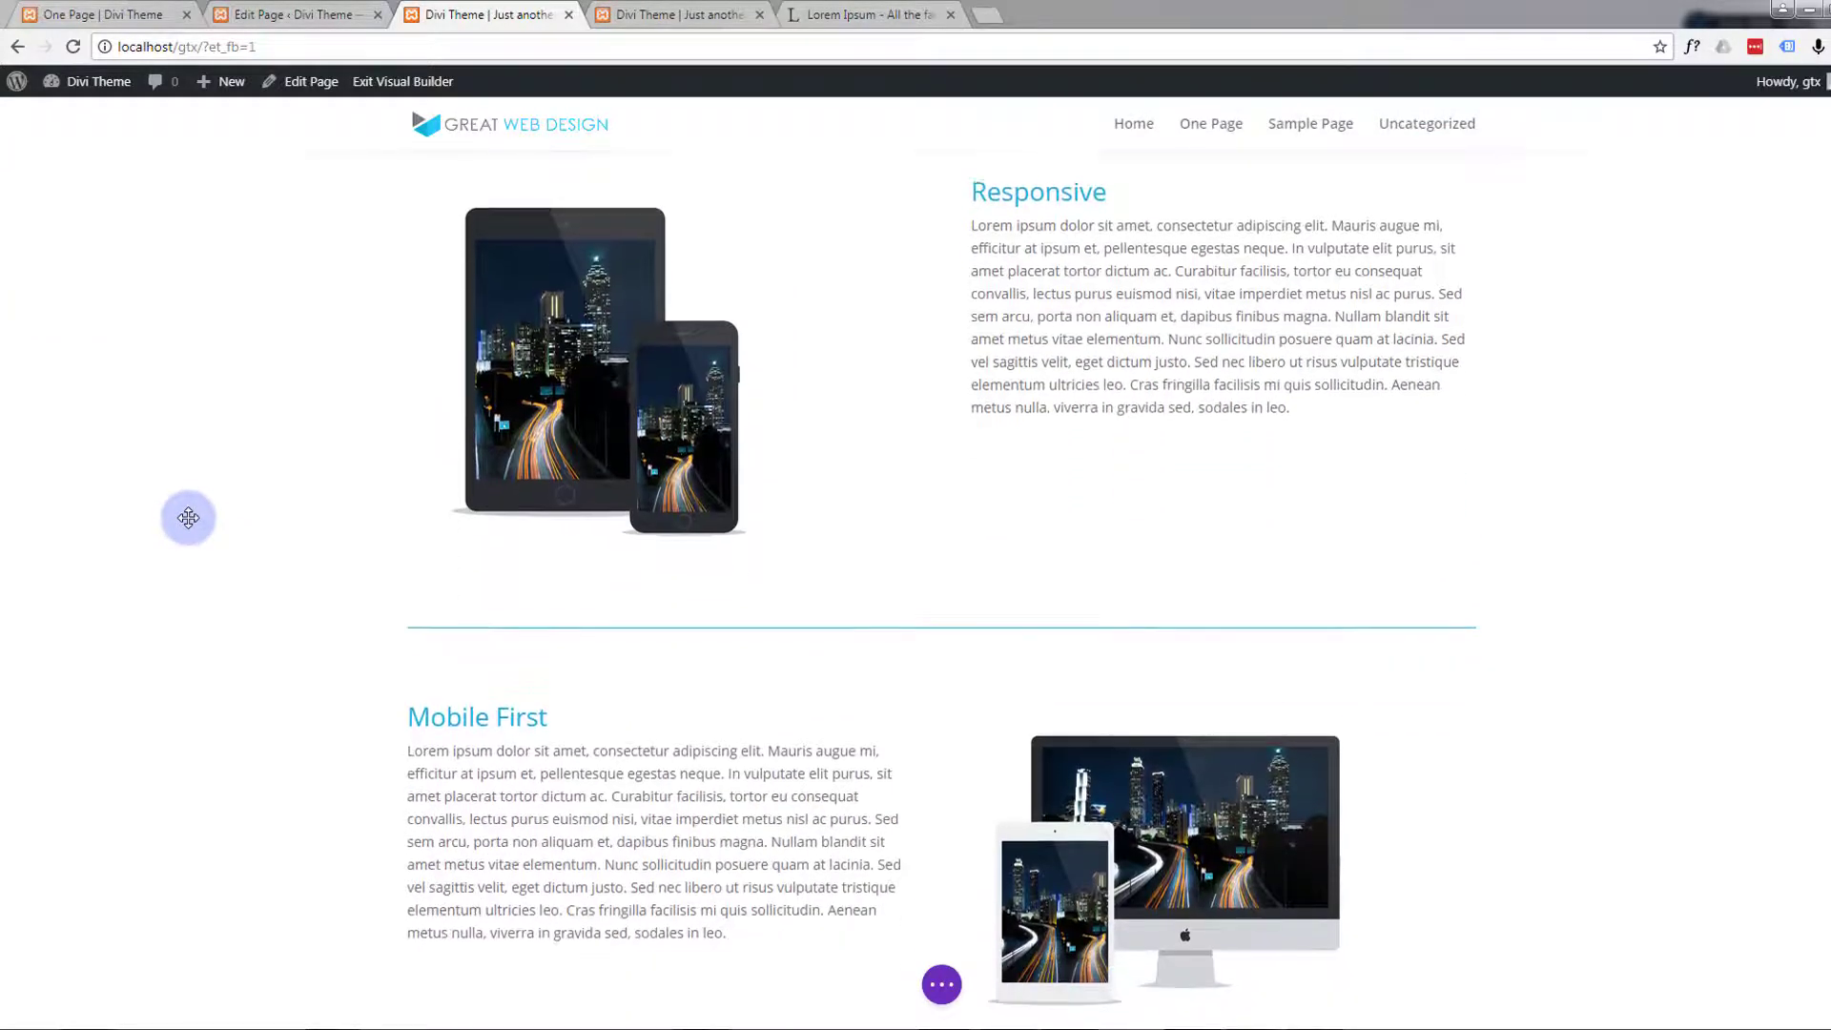
pyautogui.scroll(2, 188, 518)
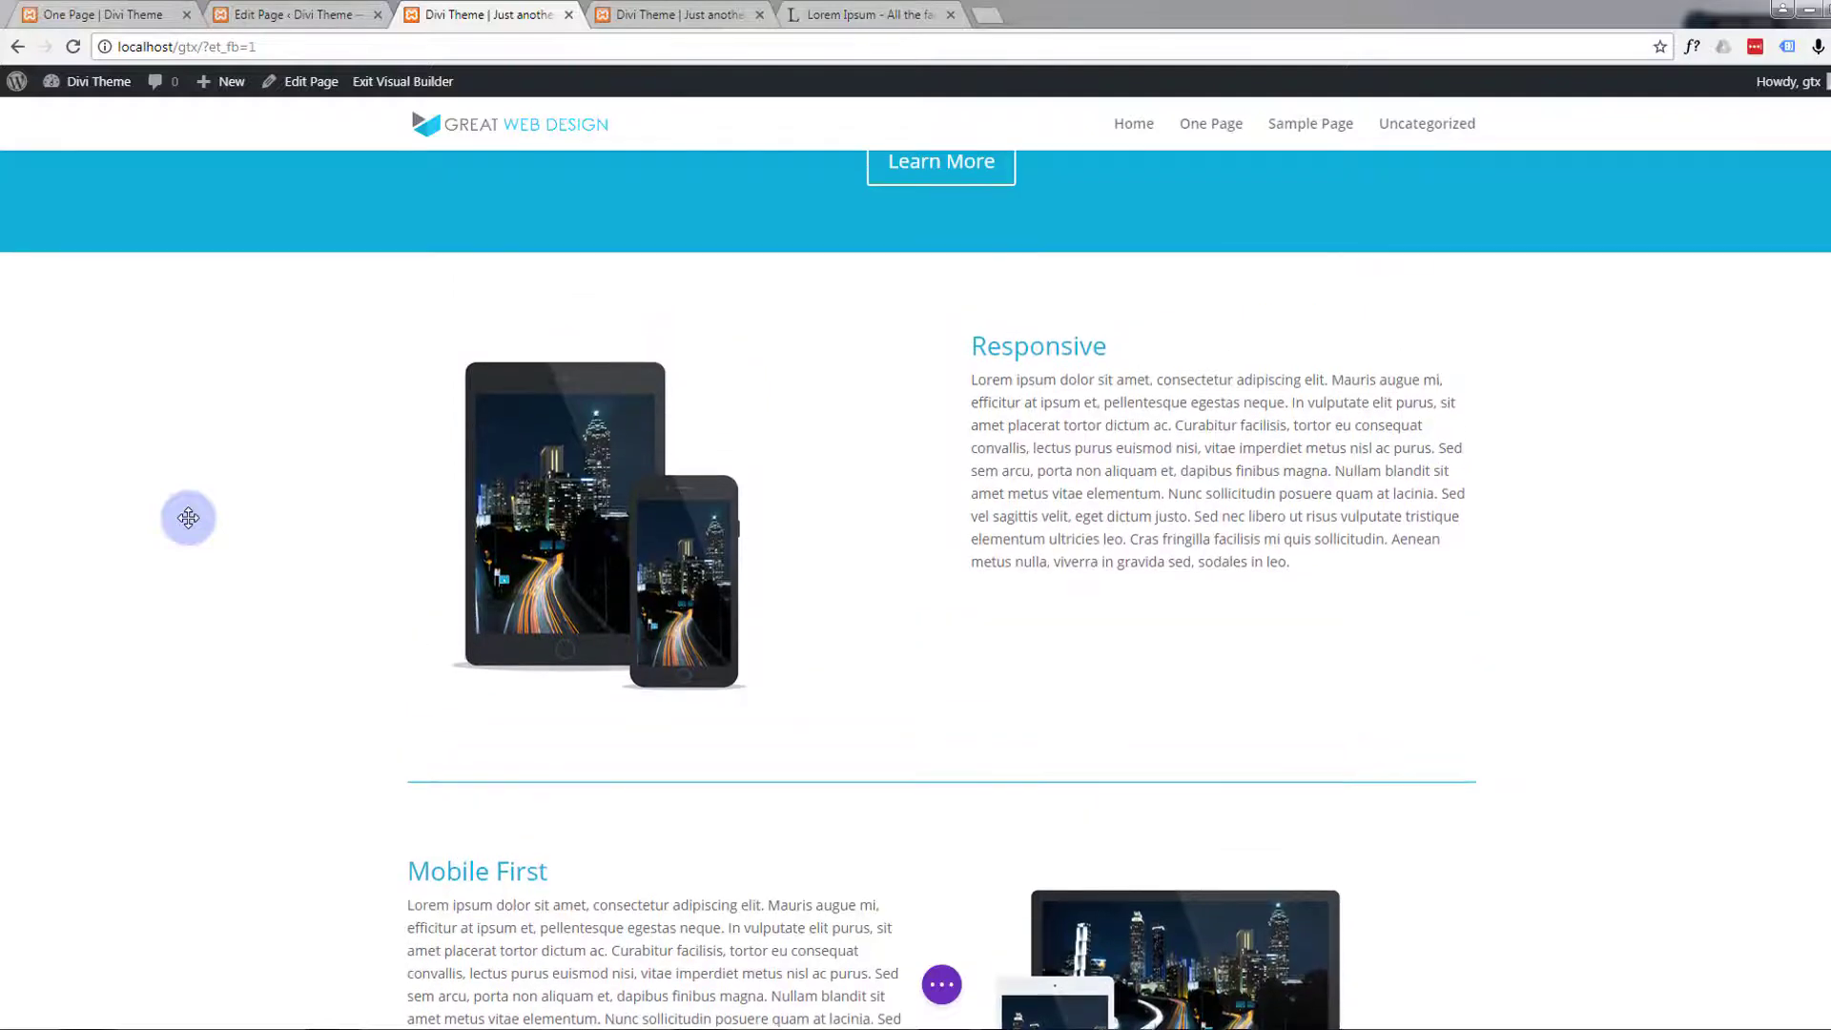
pyautogui.scroll(2, 188, 518)
pyautogui.scroll(-3, 187, 518)
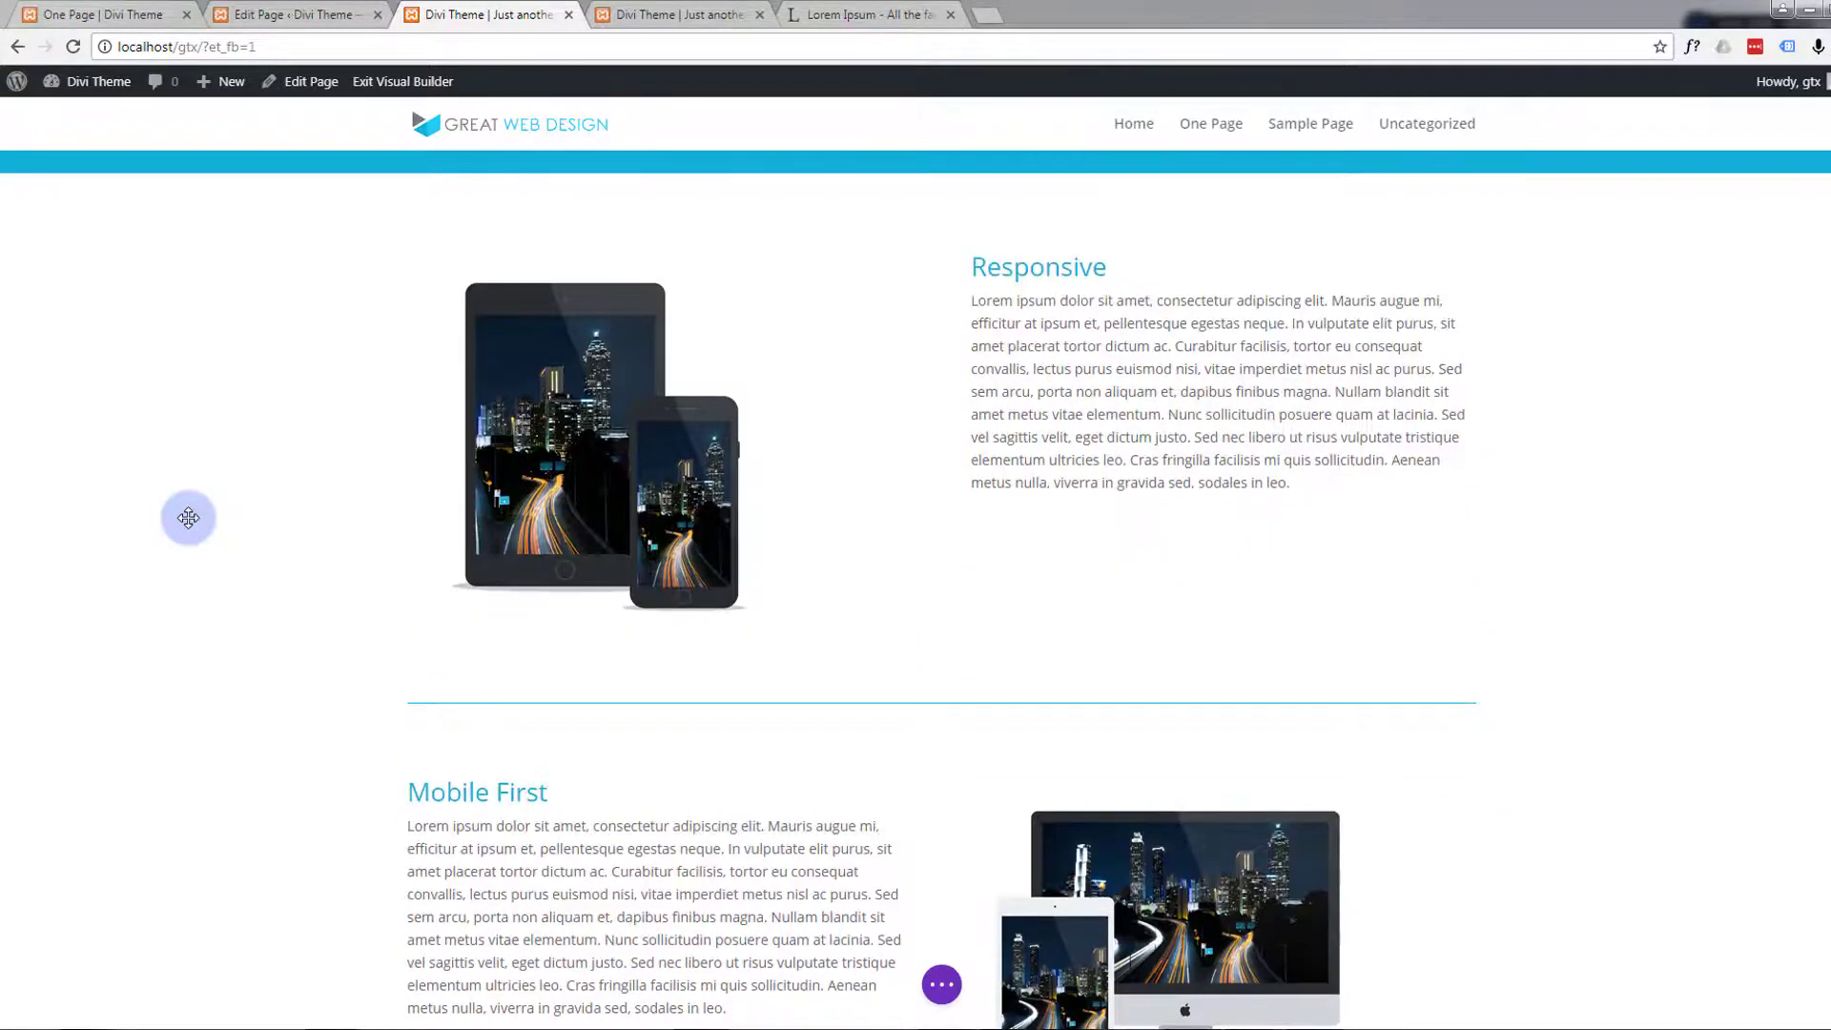
pyautogui.scroll(1, 189, 518)
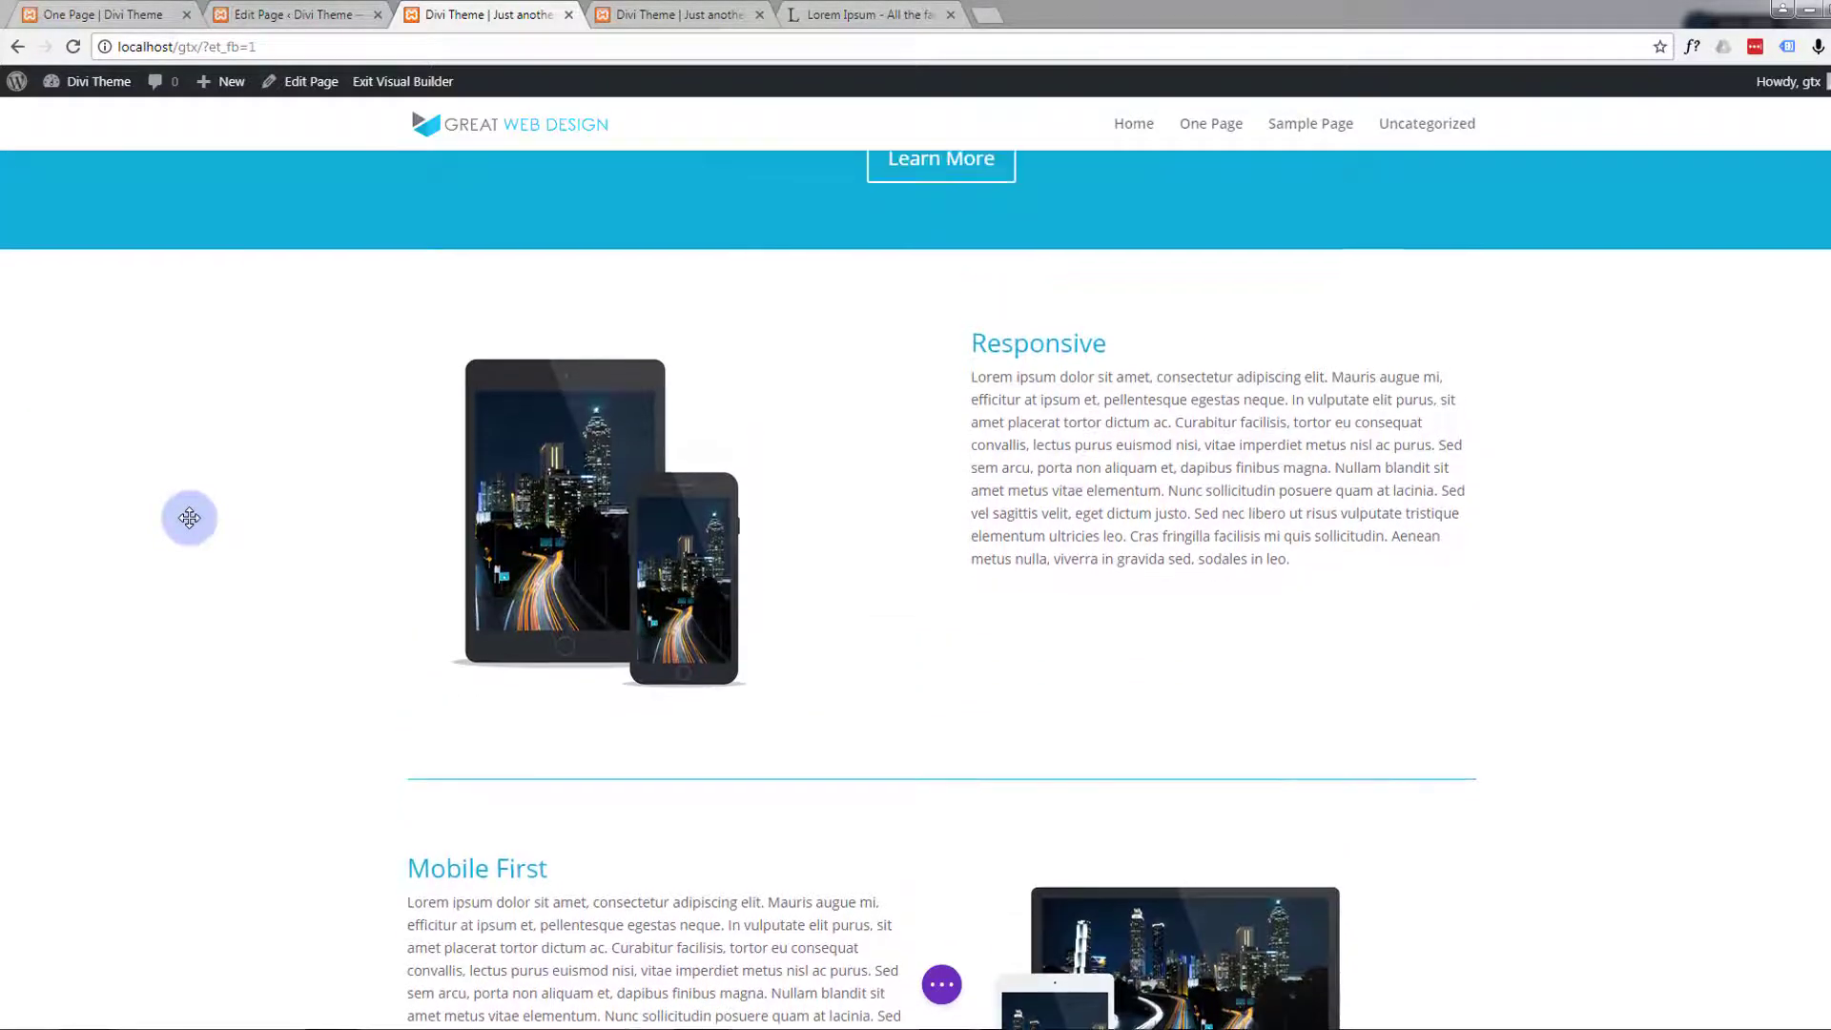
pyautogui.scroll(-3, 191, 518)
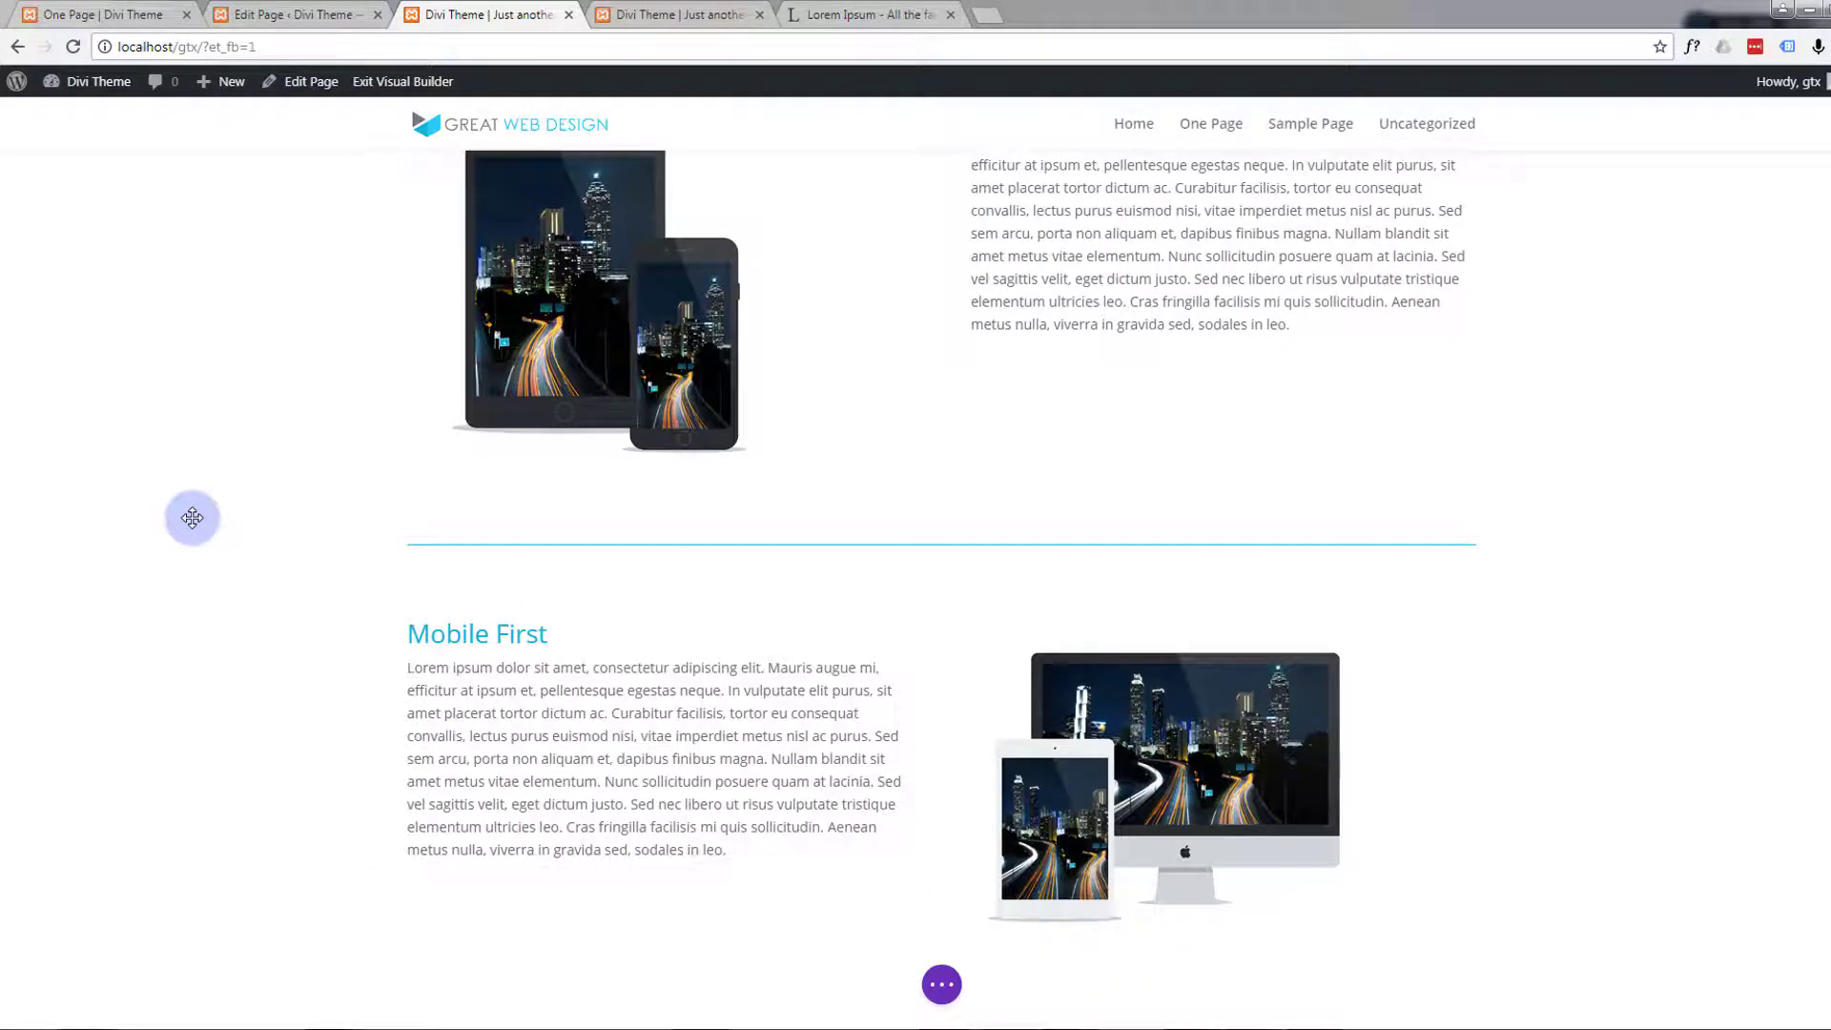
pyautogui.scroll(2, 191, 518)
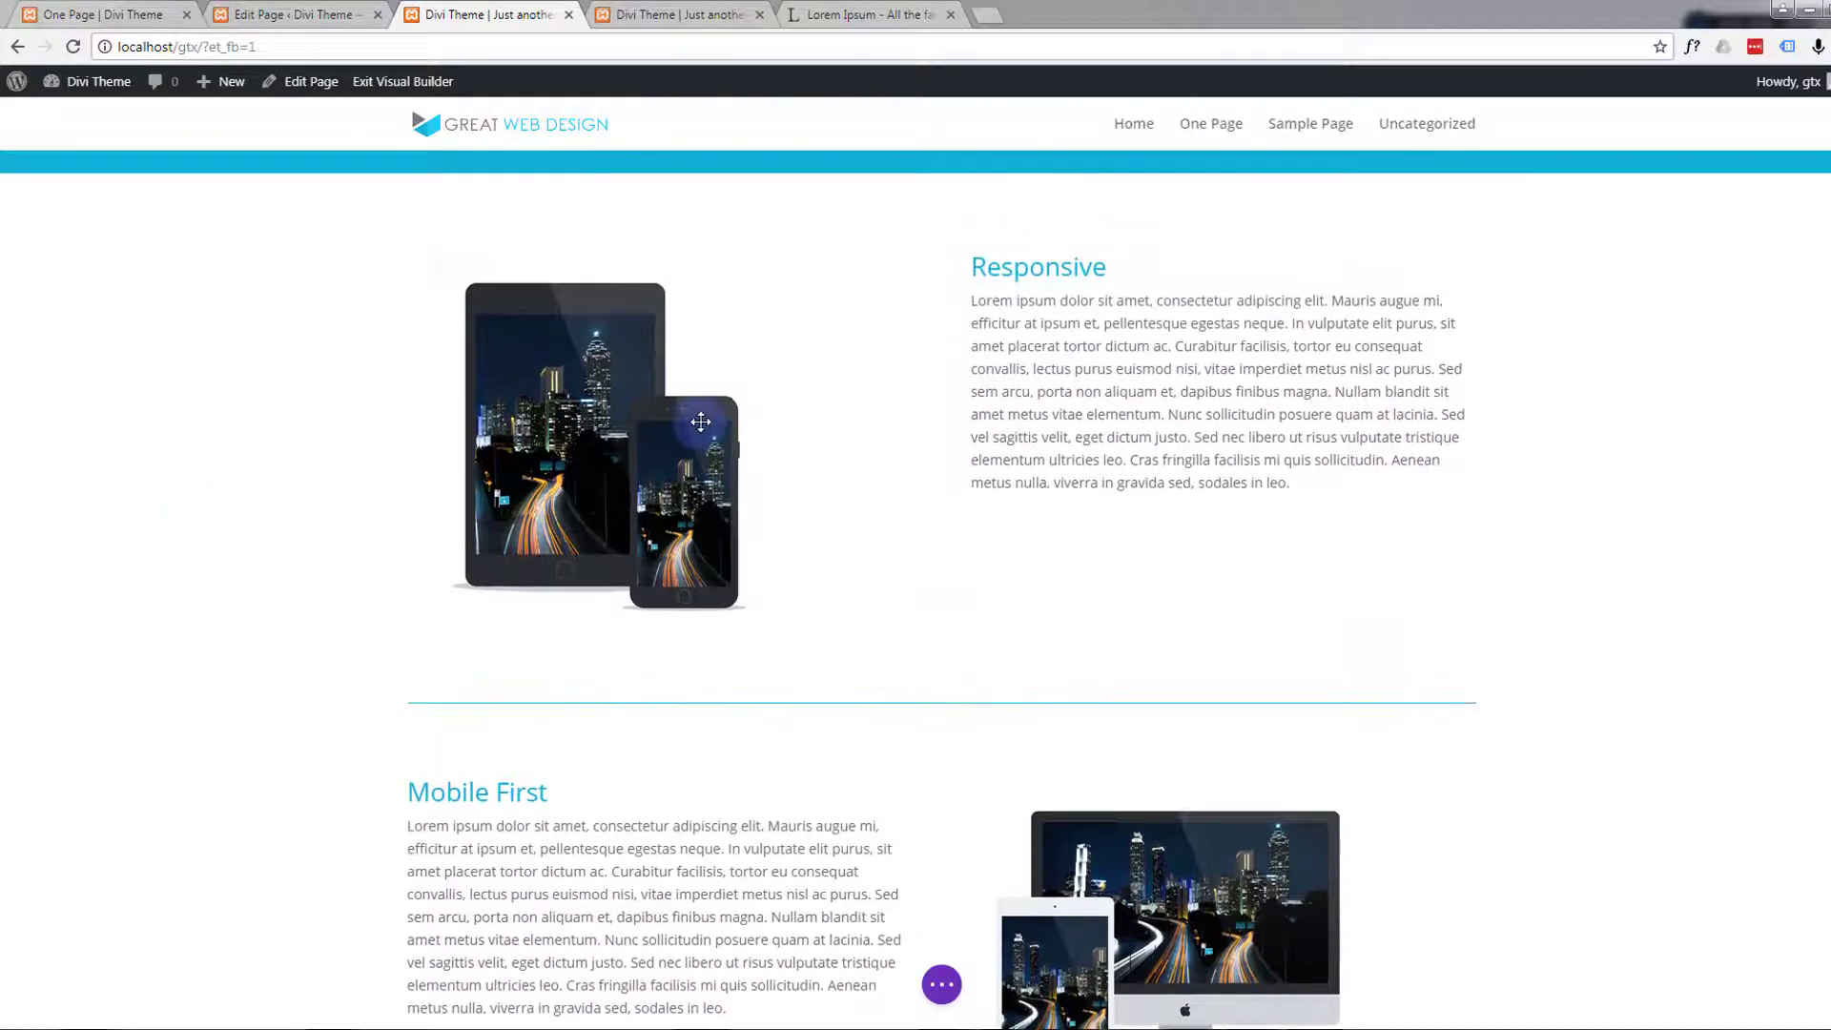
# Set the Responsive text module's top custom padding to 27px, after trying 50 and 30, and save the settings
pyautogui.moveTo(1171, 326)
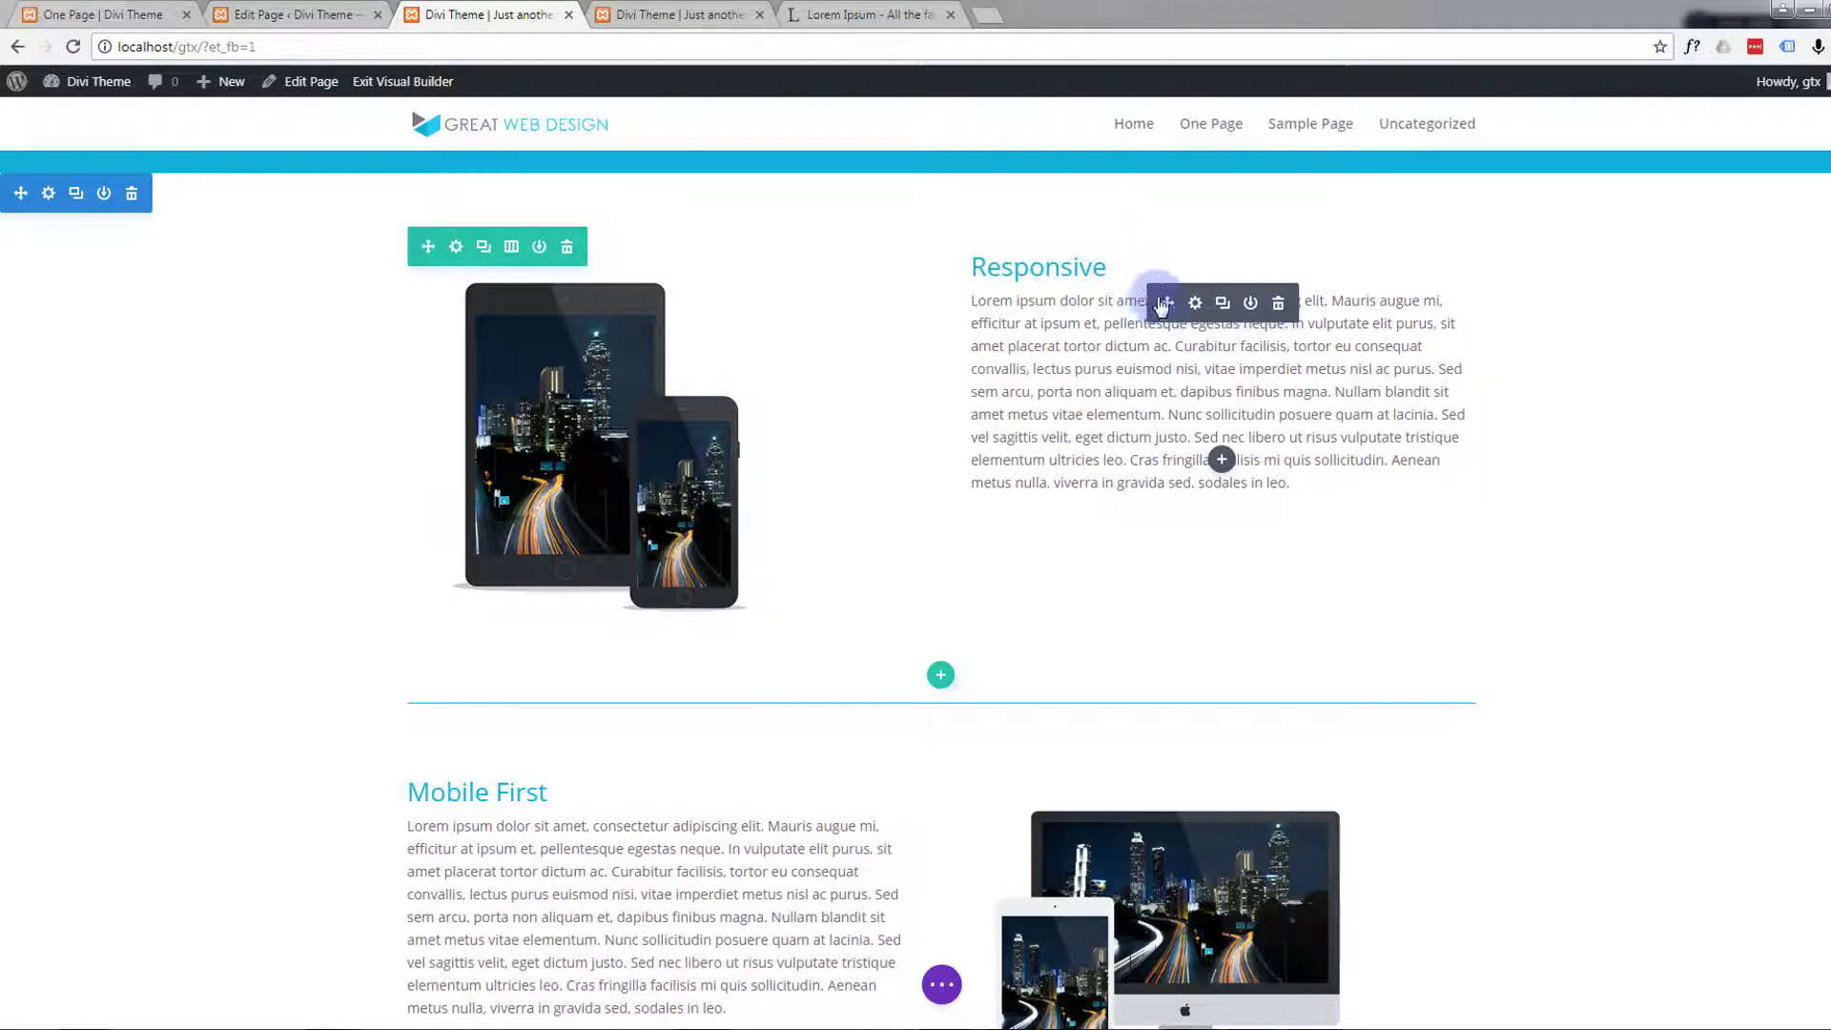
pyautogui.click(1195, 303)
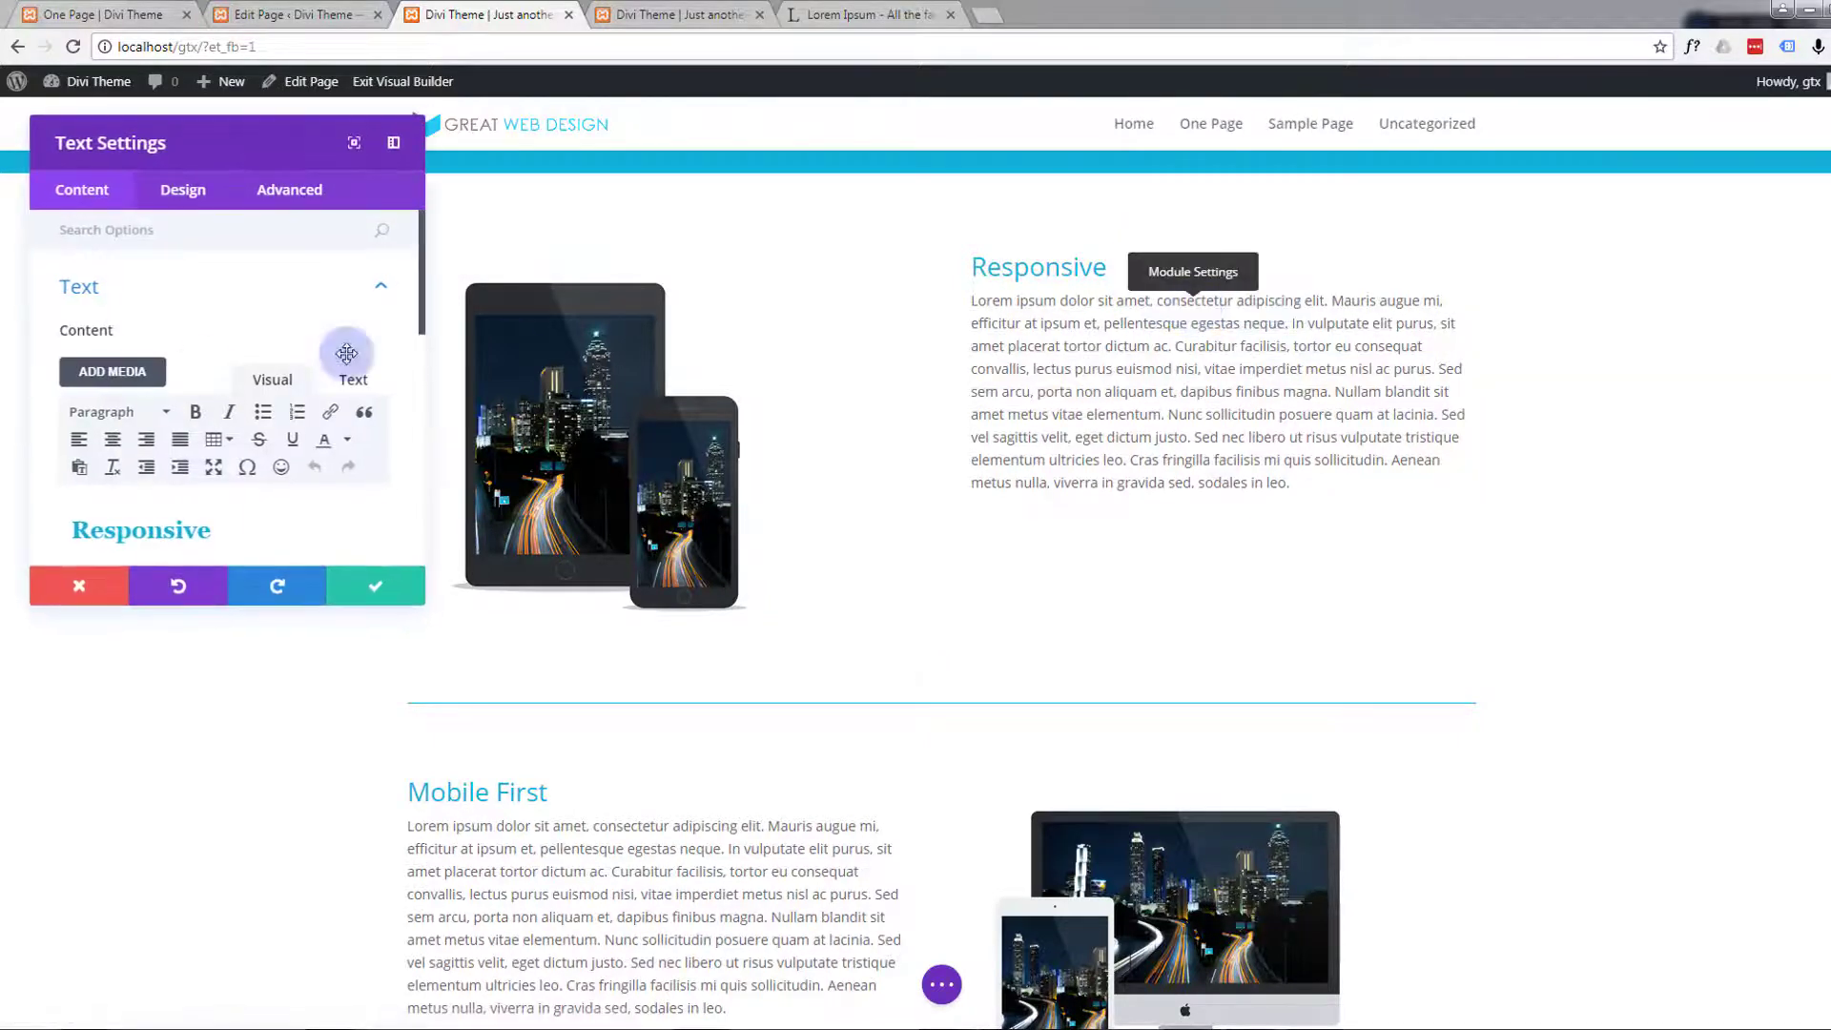
pyautogui.scroll(-10, 202, 328)
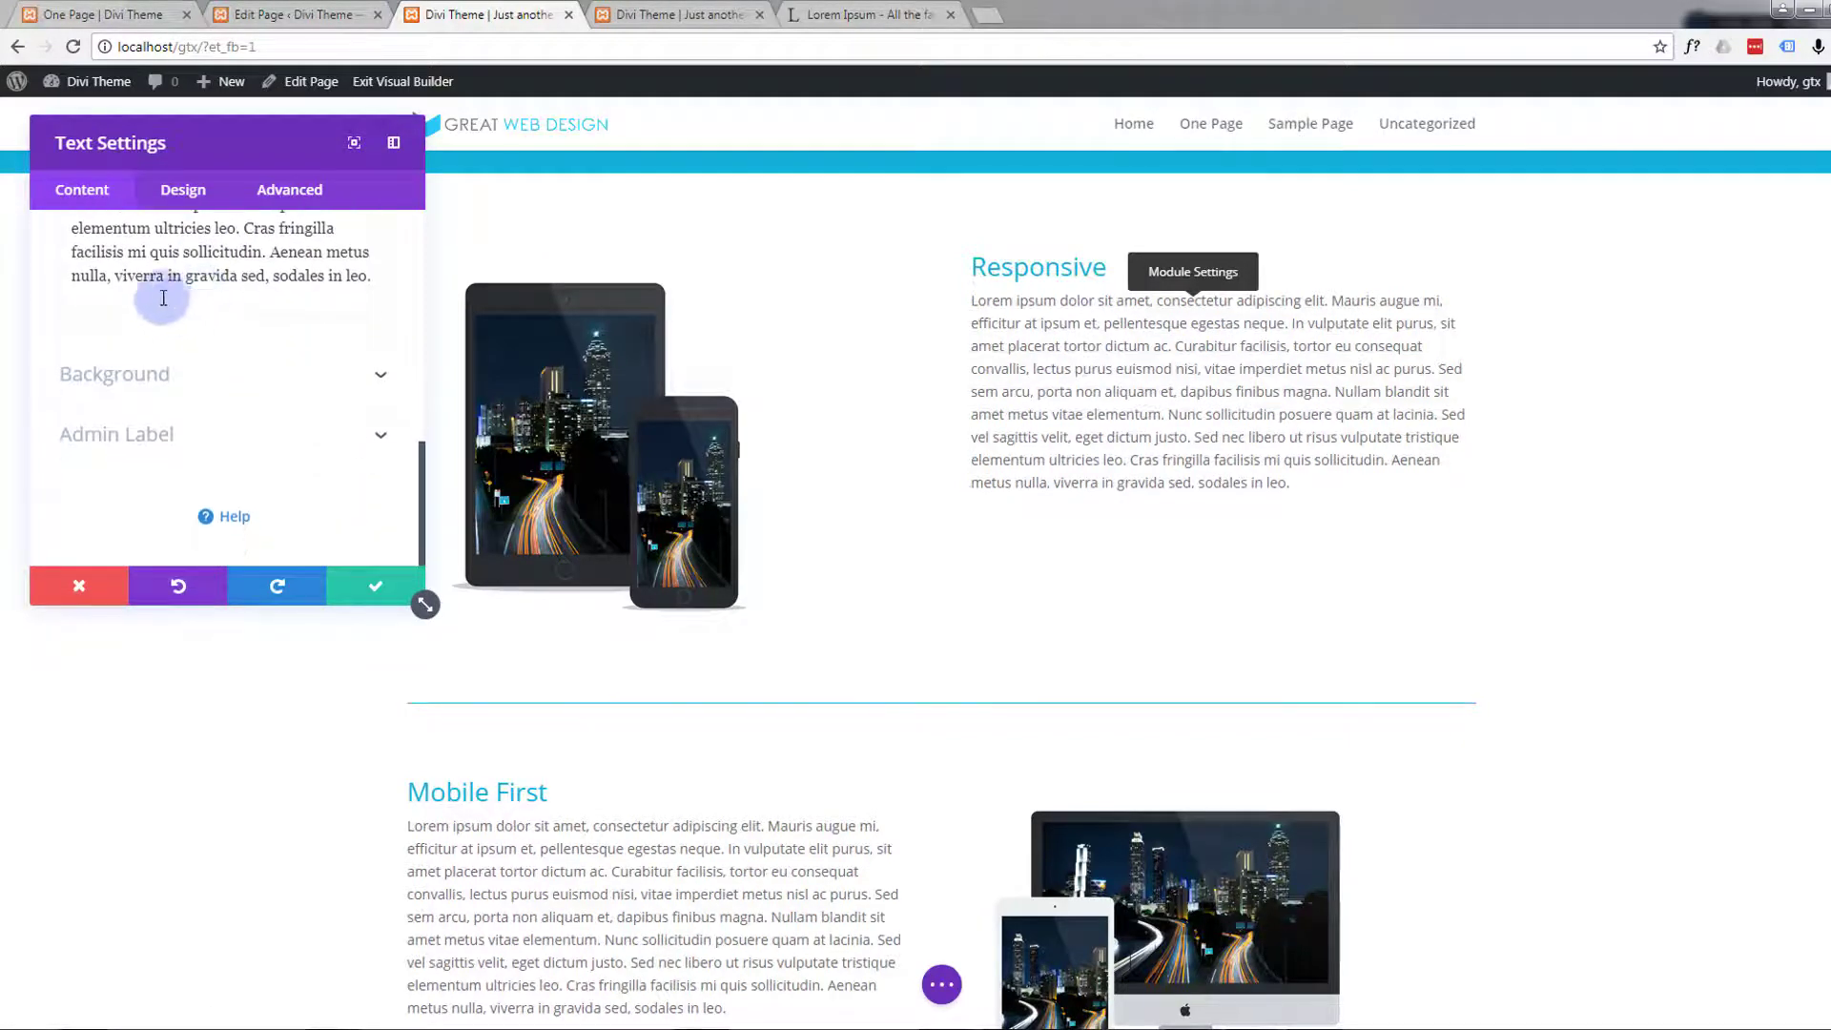
pyautogui.click(183, 190)
pyautogui.scroll(-4, 208, 330)
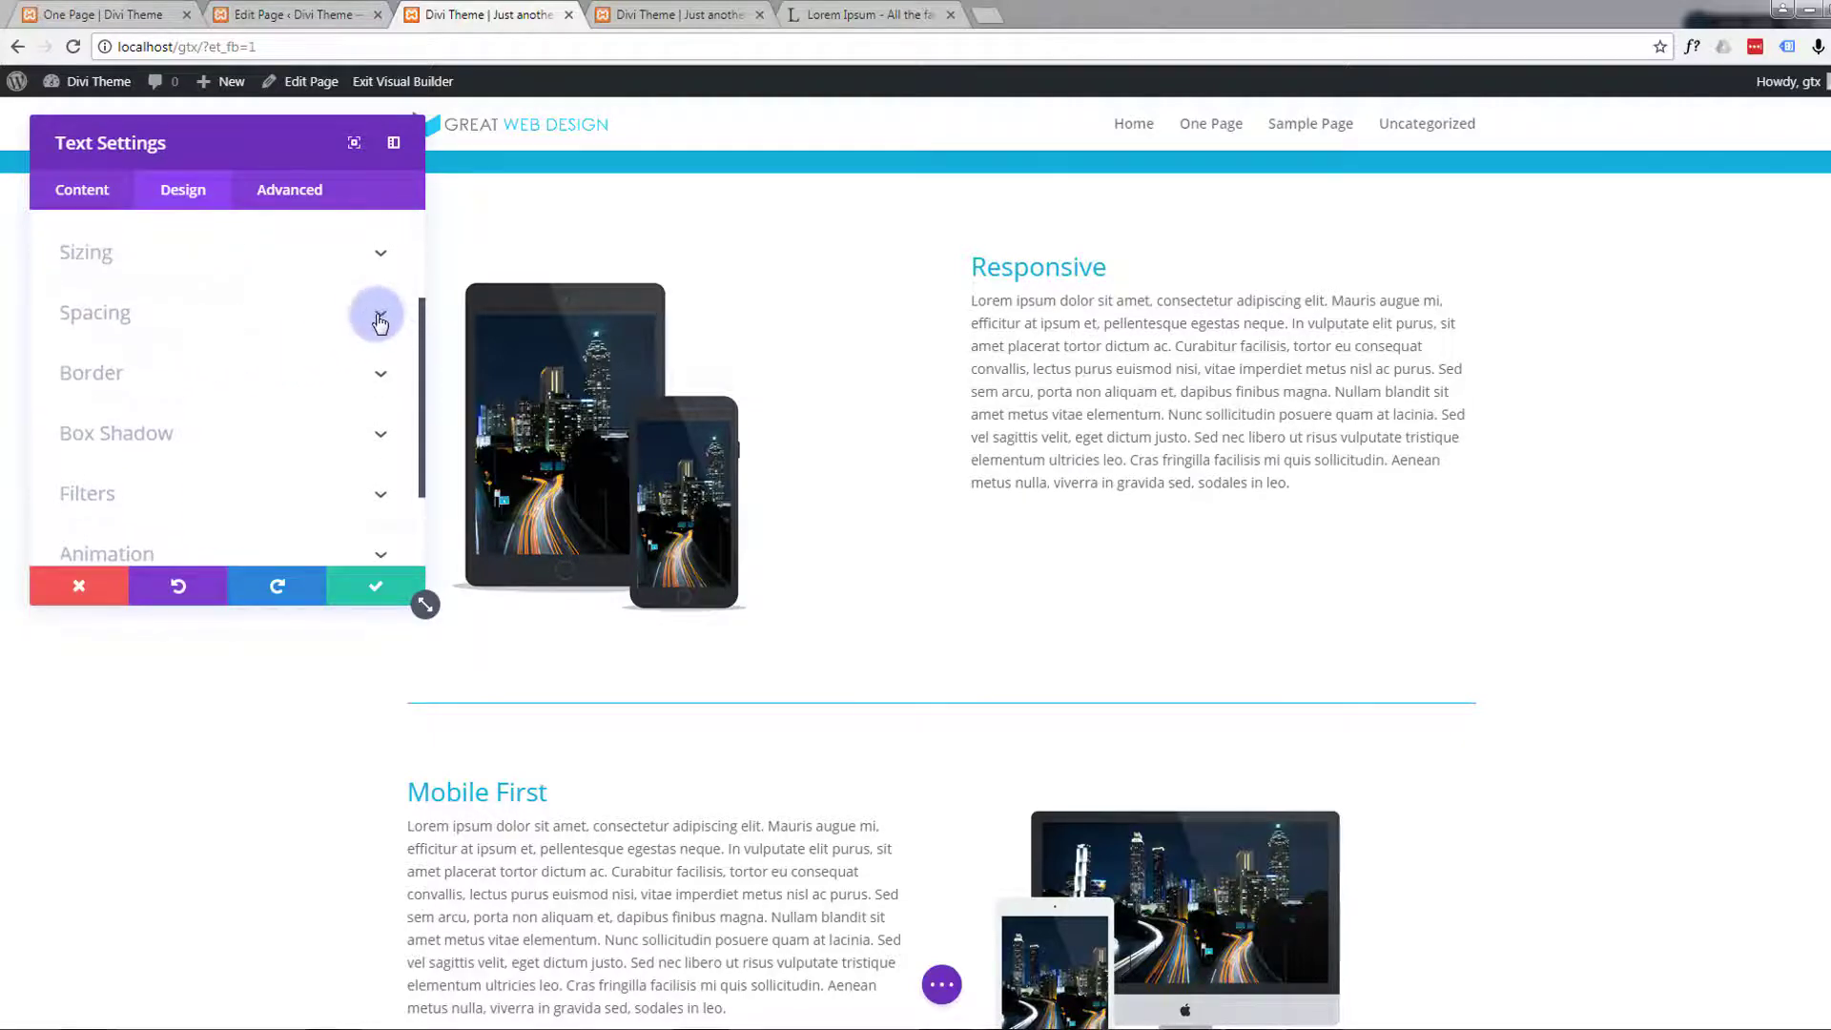
pyautogui.click(382, 314)
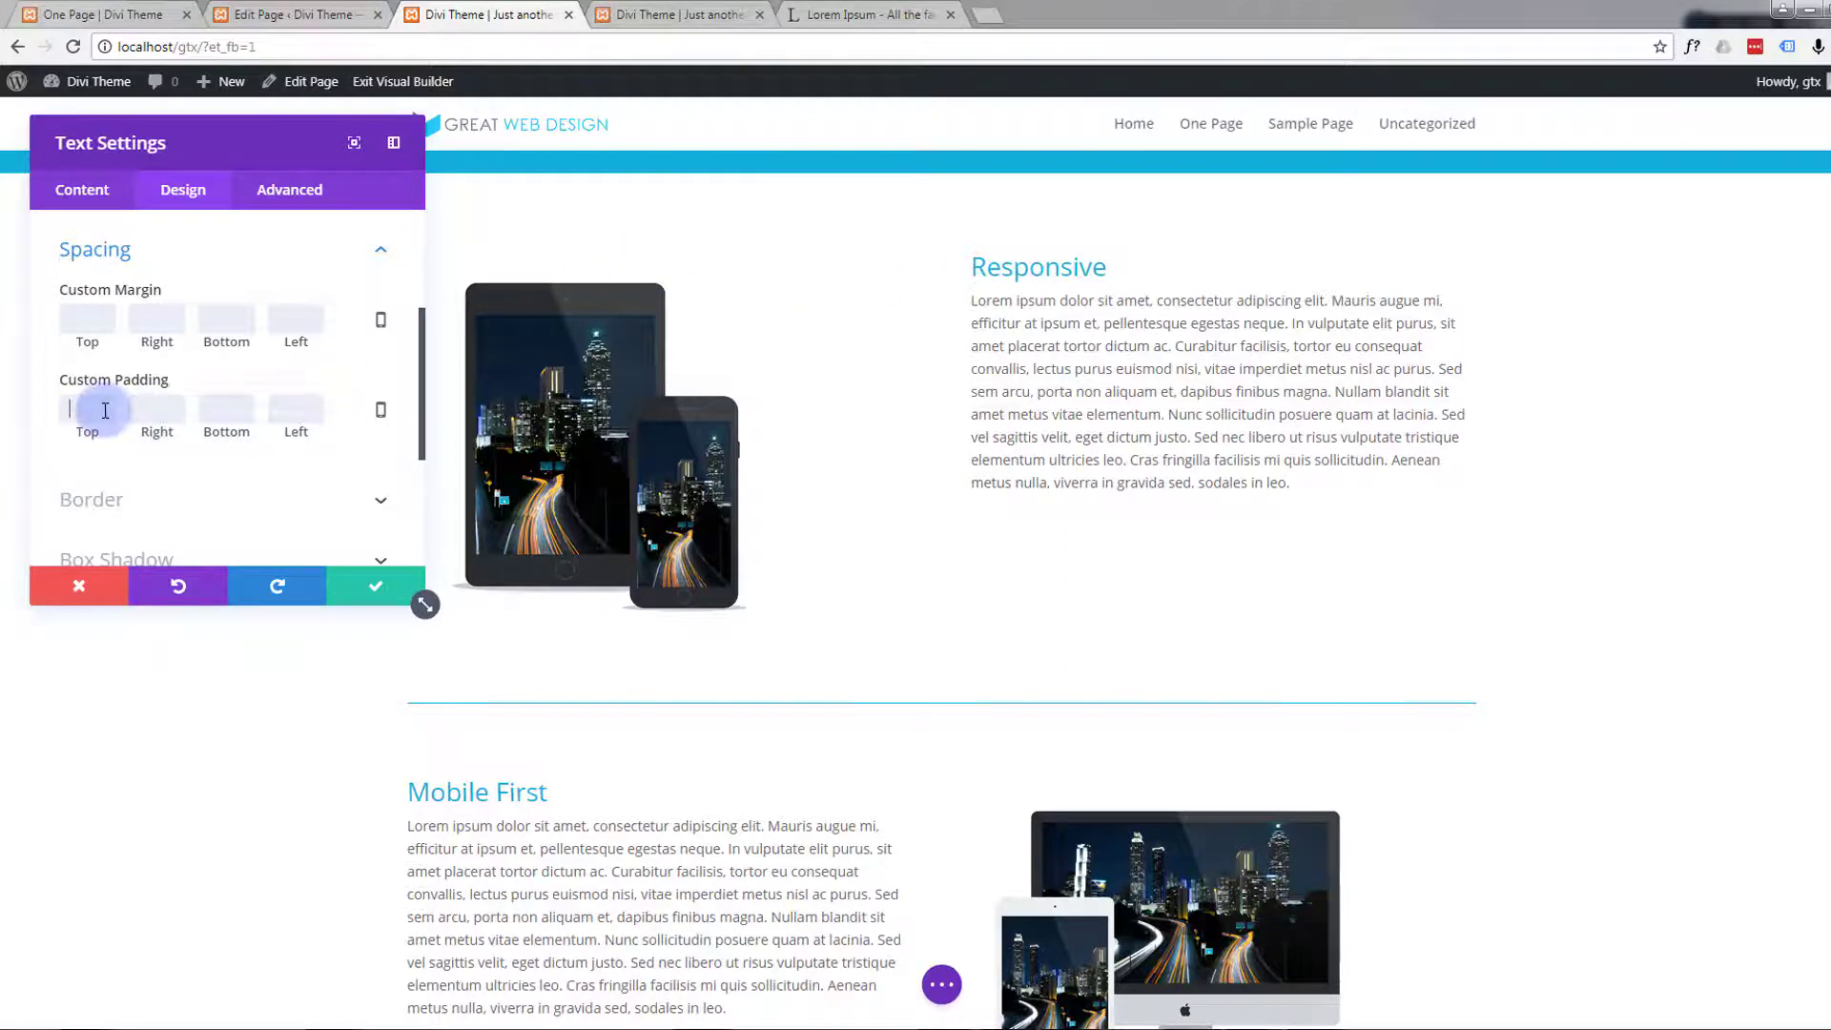
pyautogui.write('50')
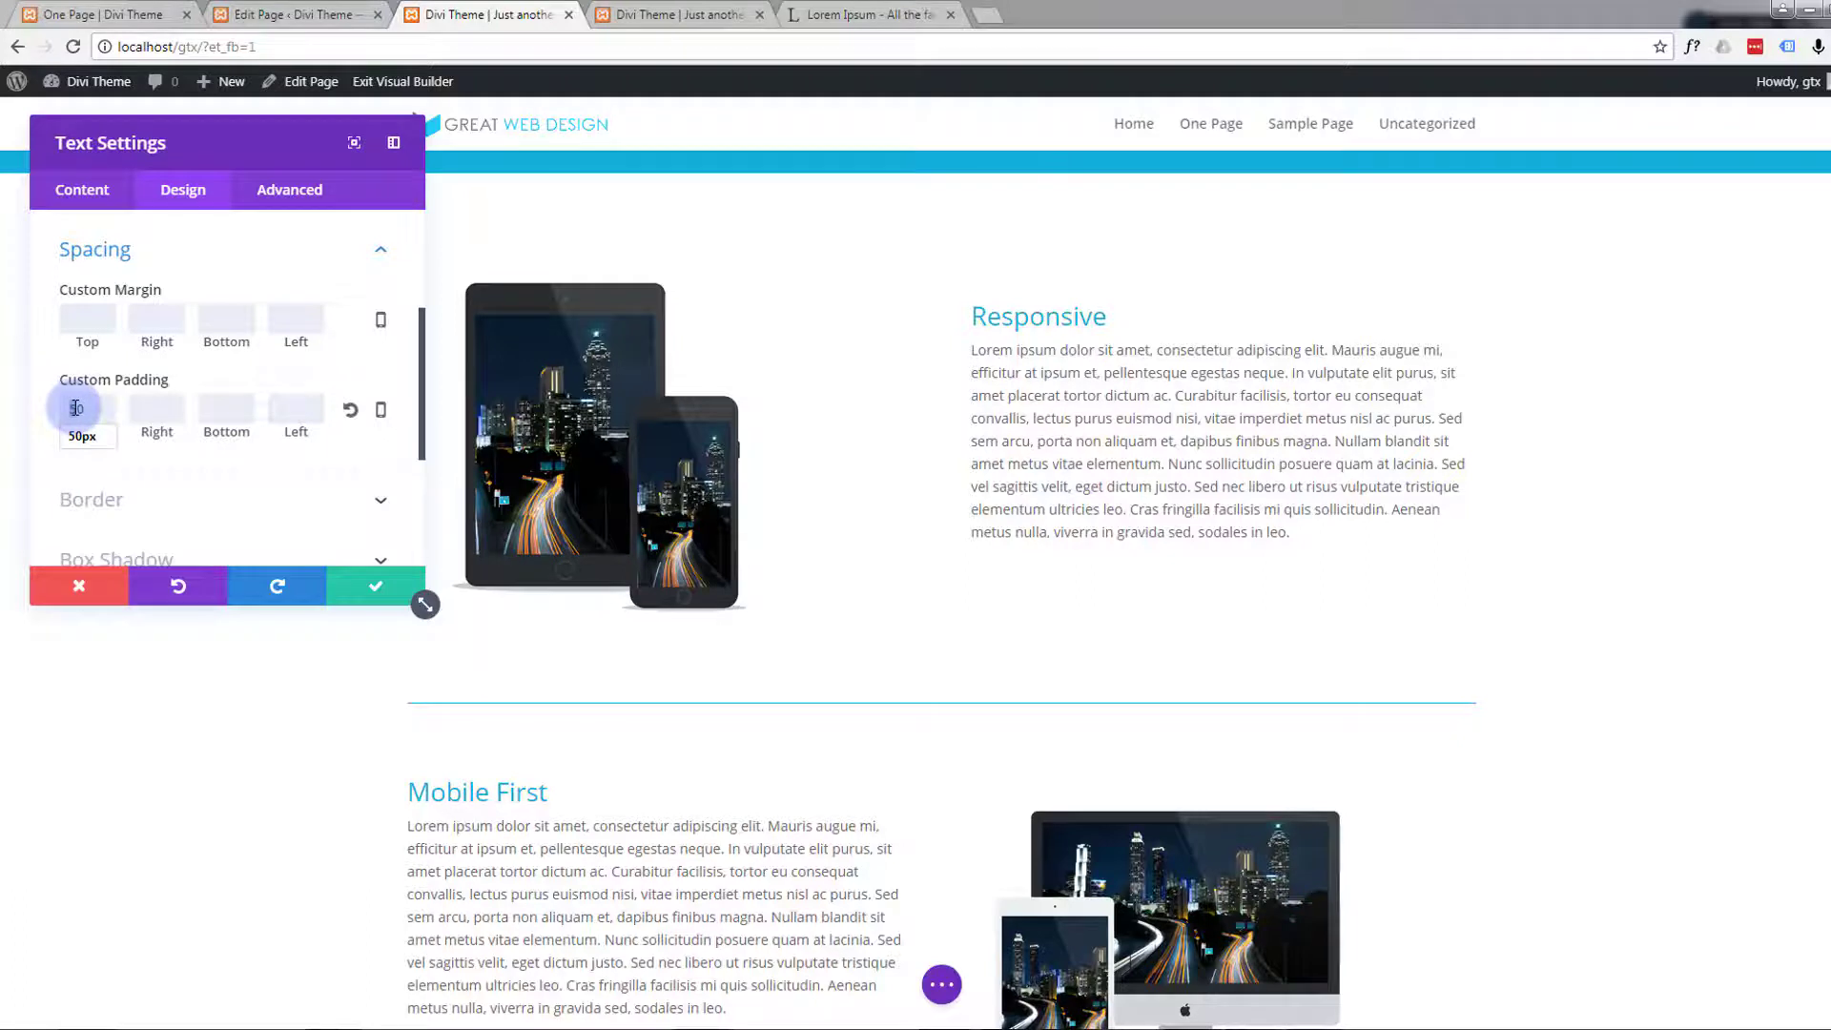
pyautogui.write('30')
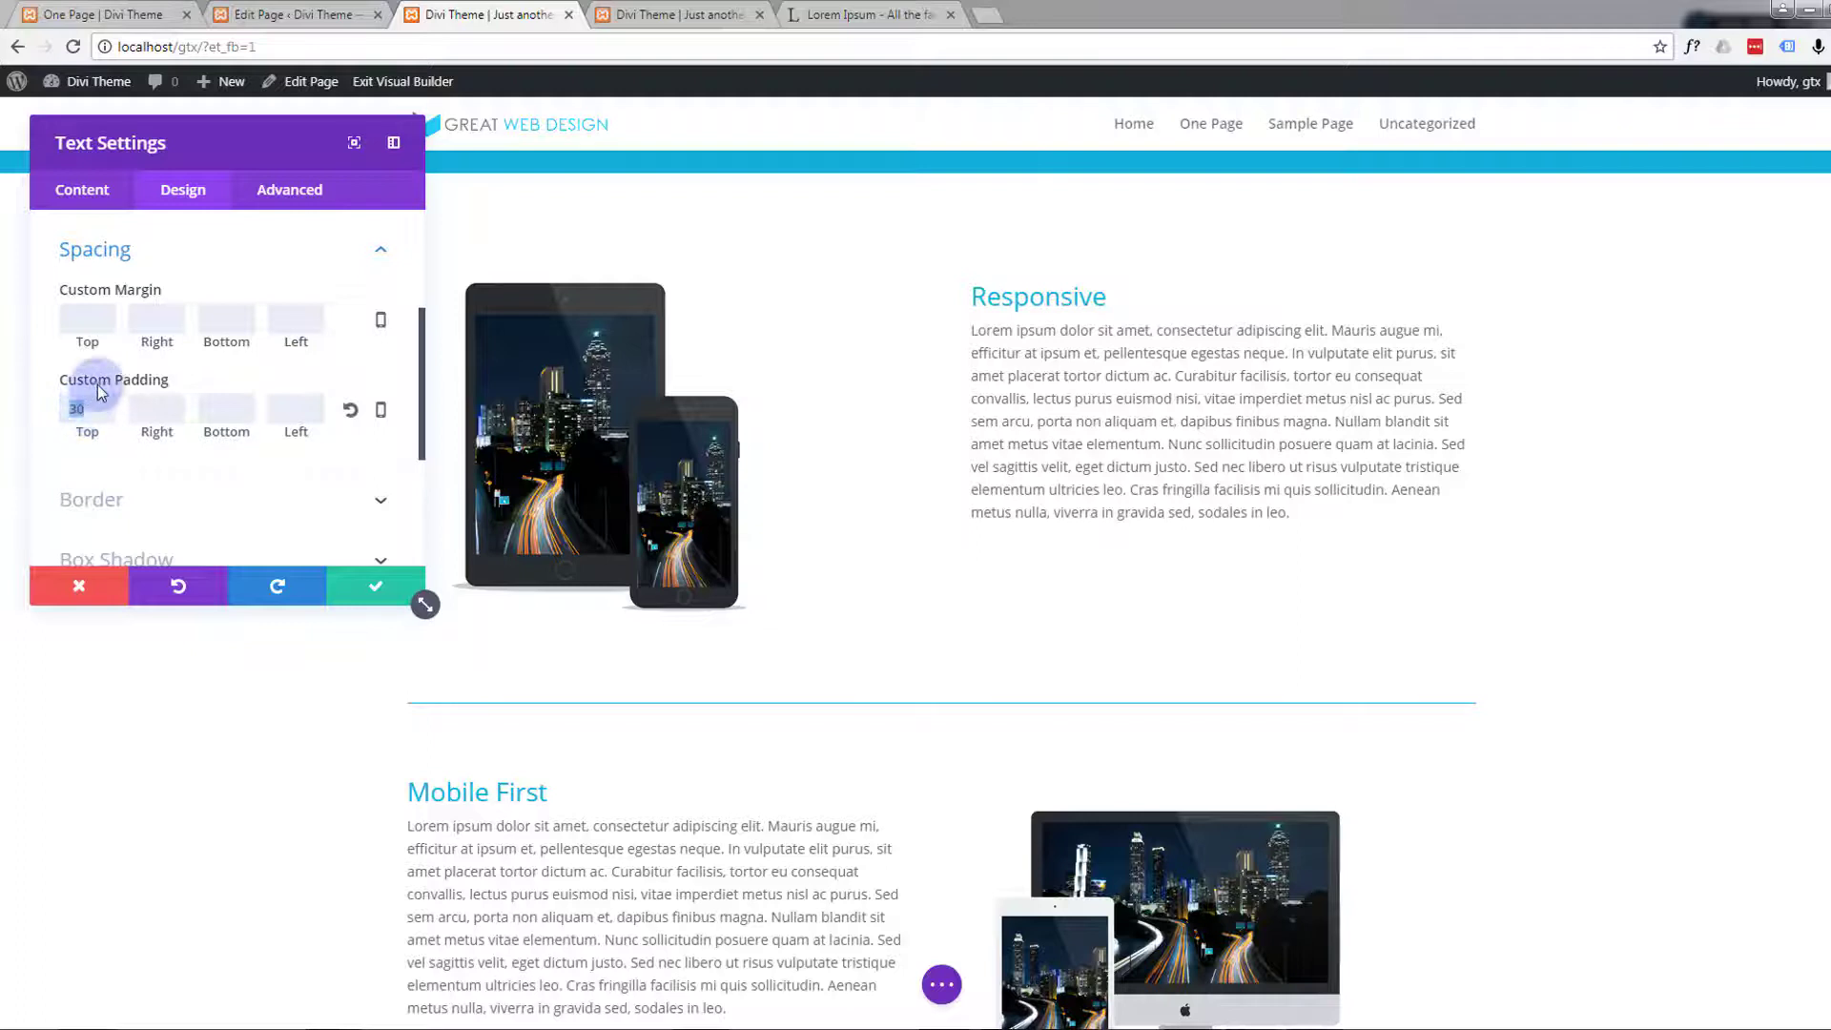
pyautogui.write('2')
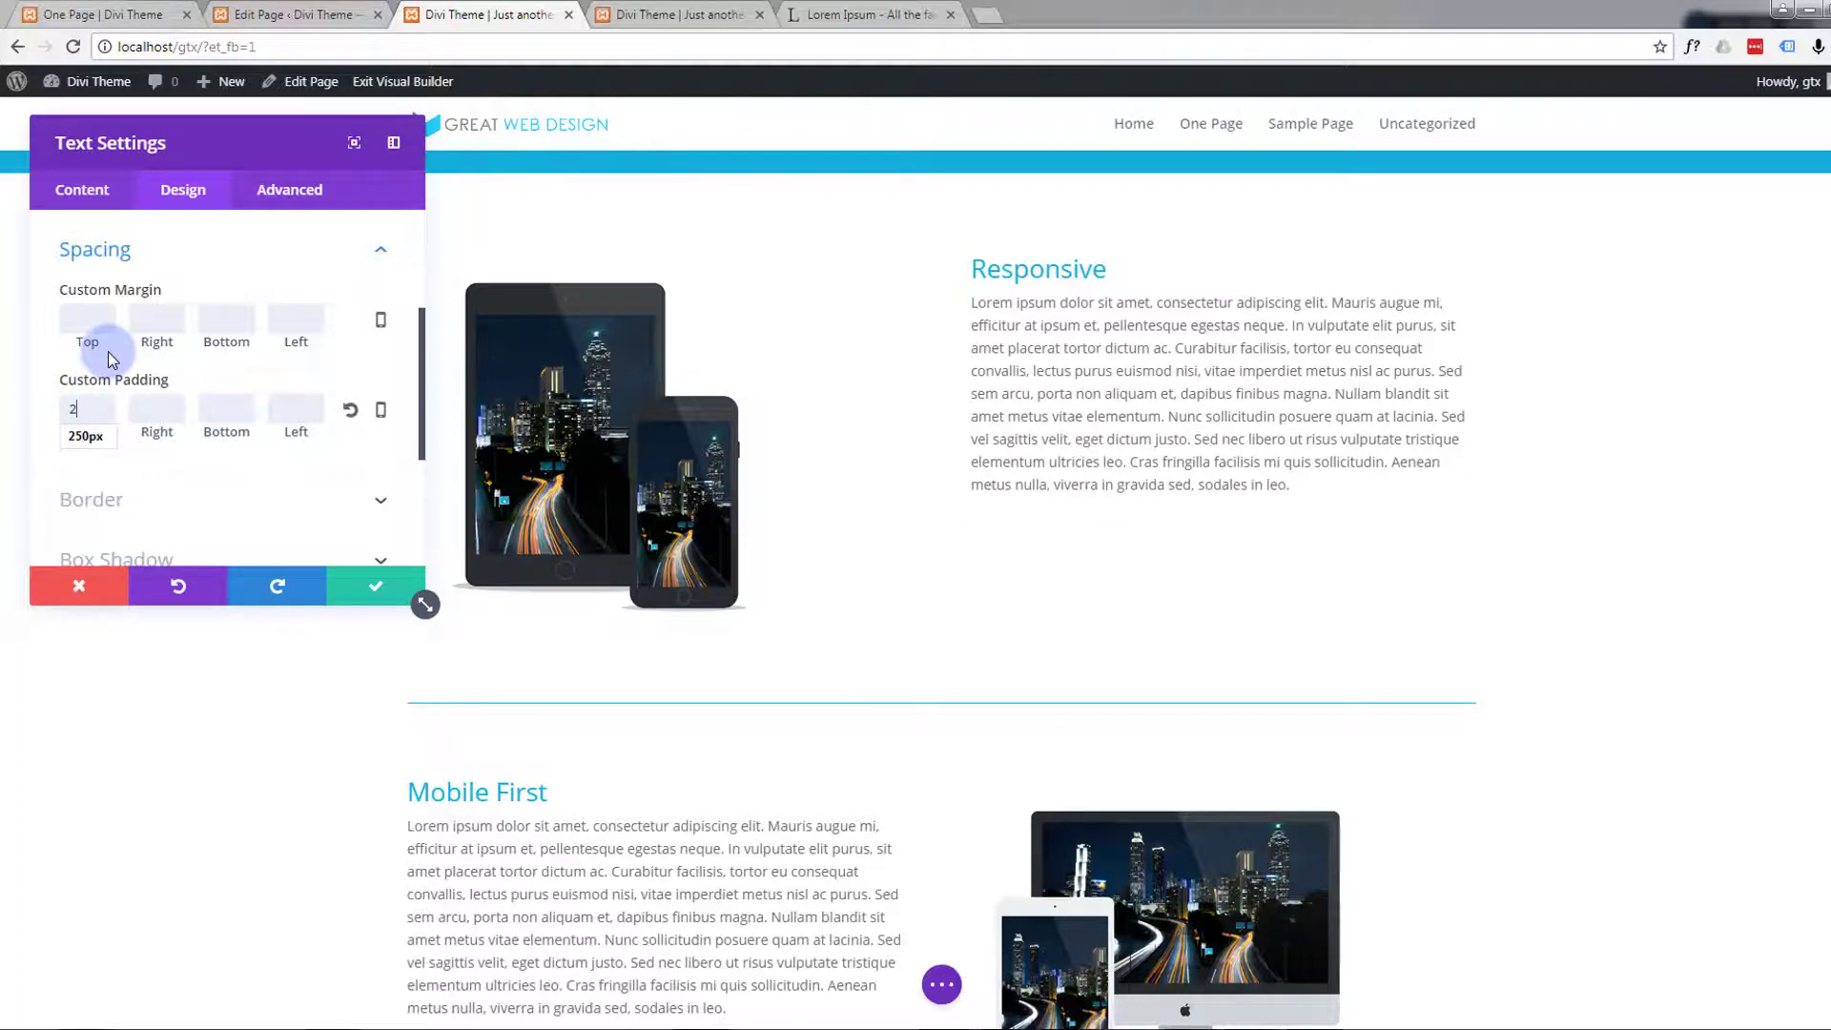
pyautogui.write('7')
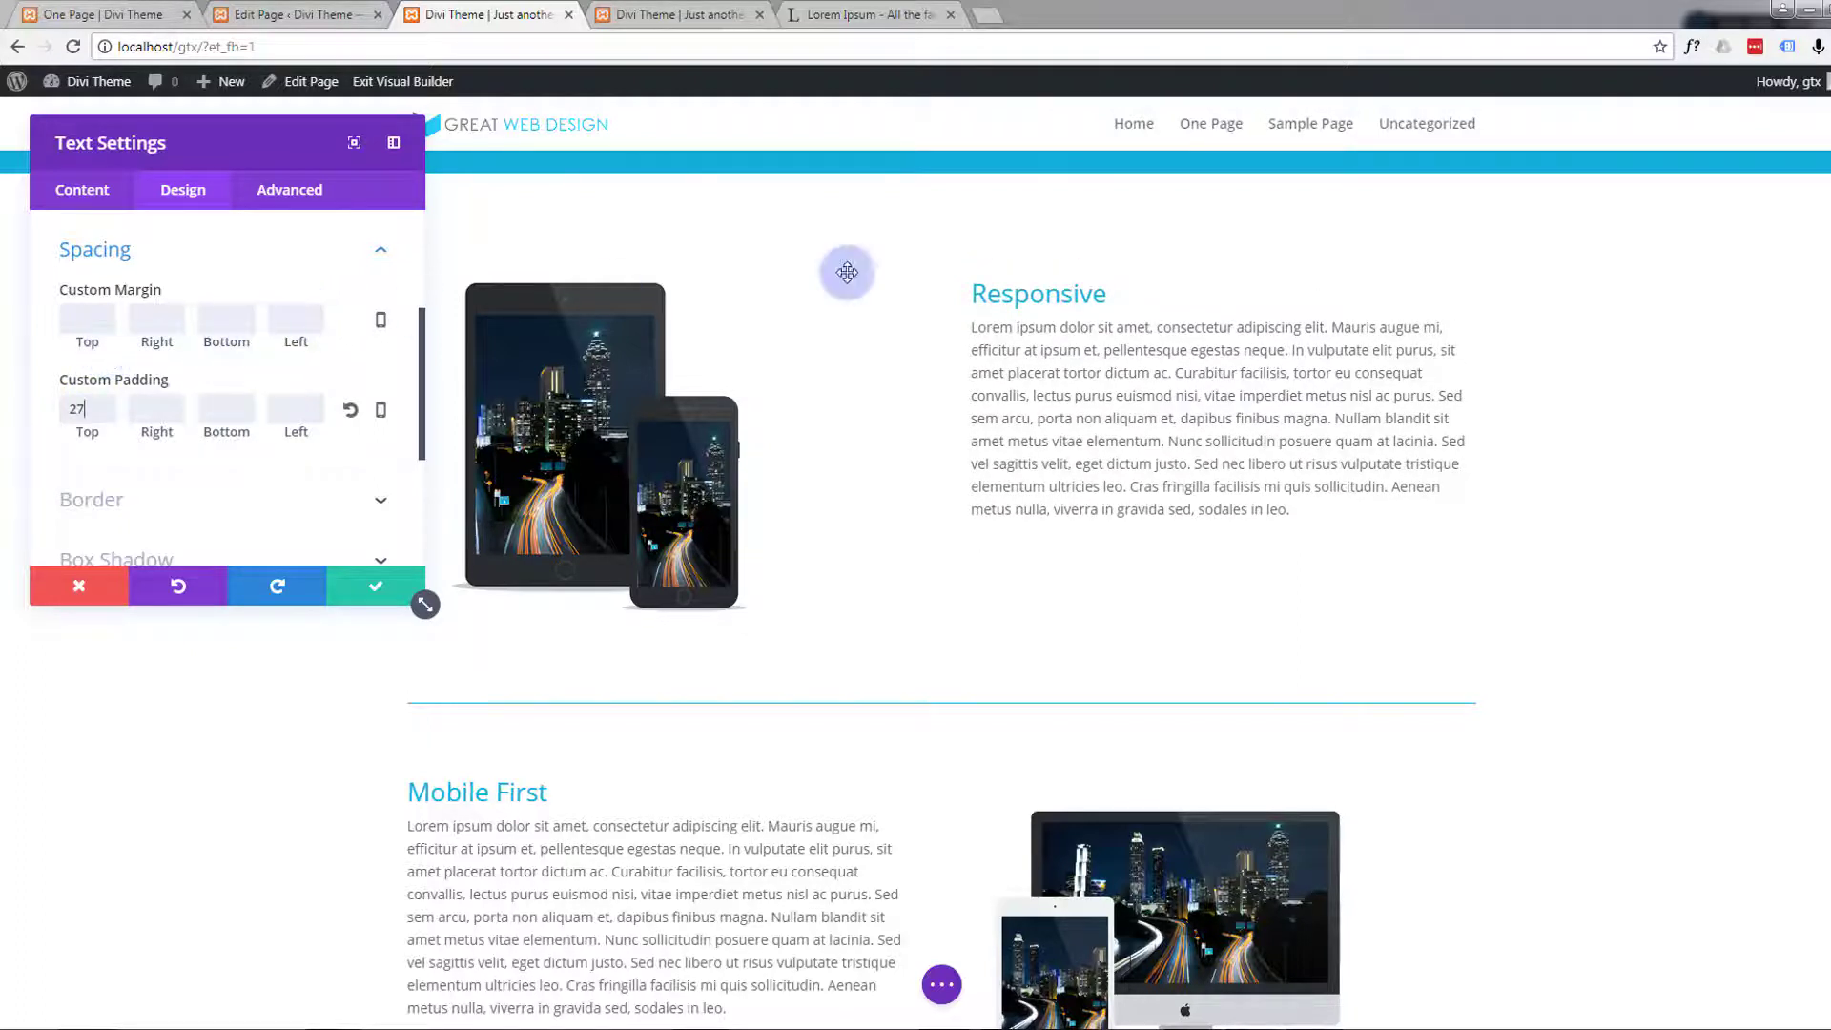
pyautogui.click(372, 591)
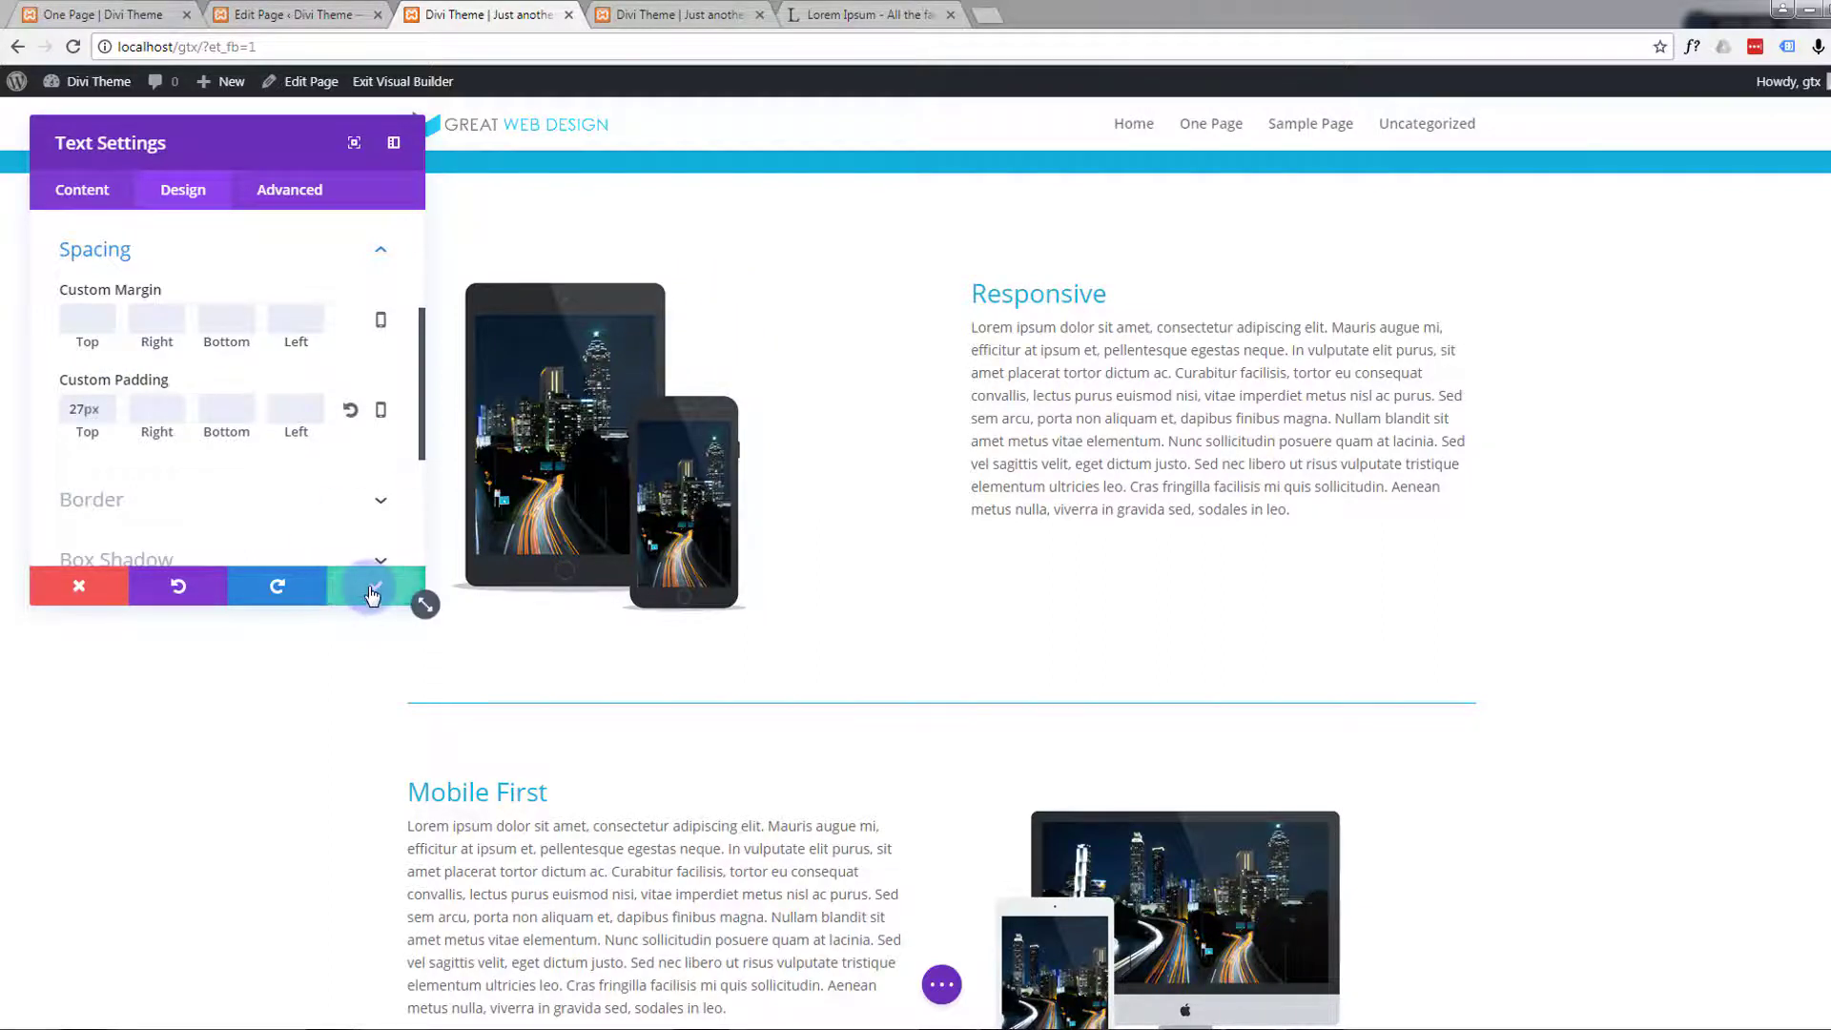
# Set the Mobile First text module's top custom padding to 27px and save the module settings
pyautogui.scroll(-1, 340, 571)
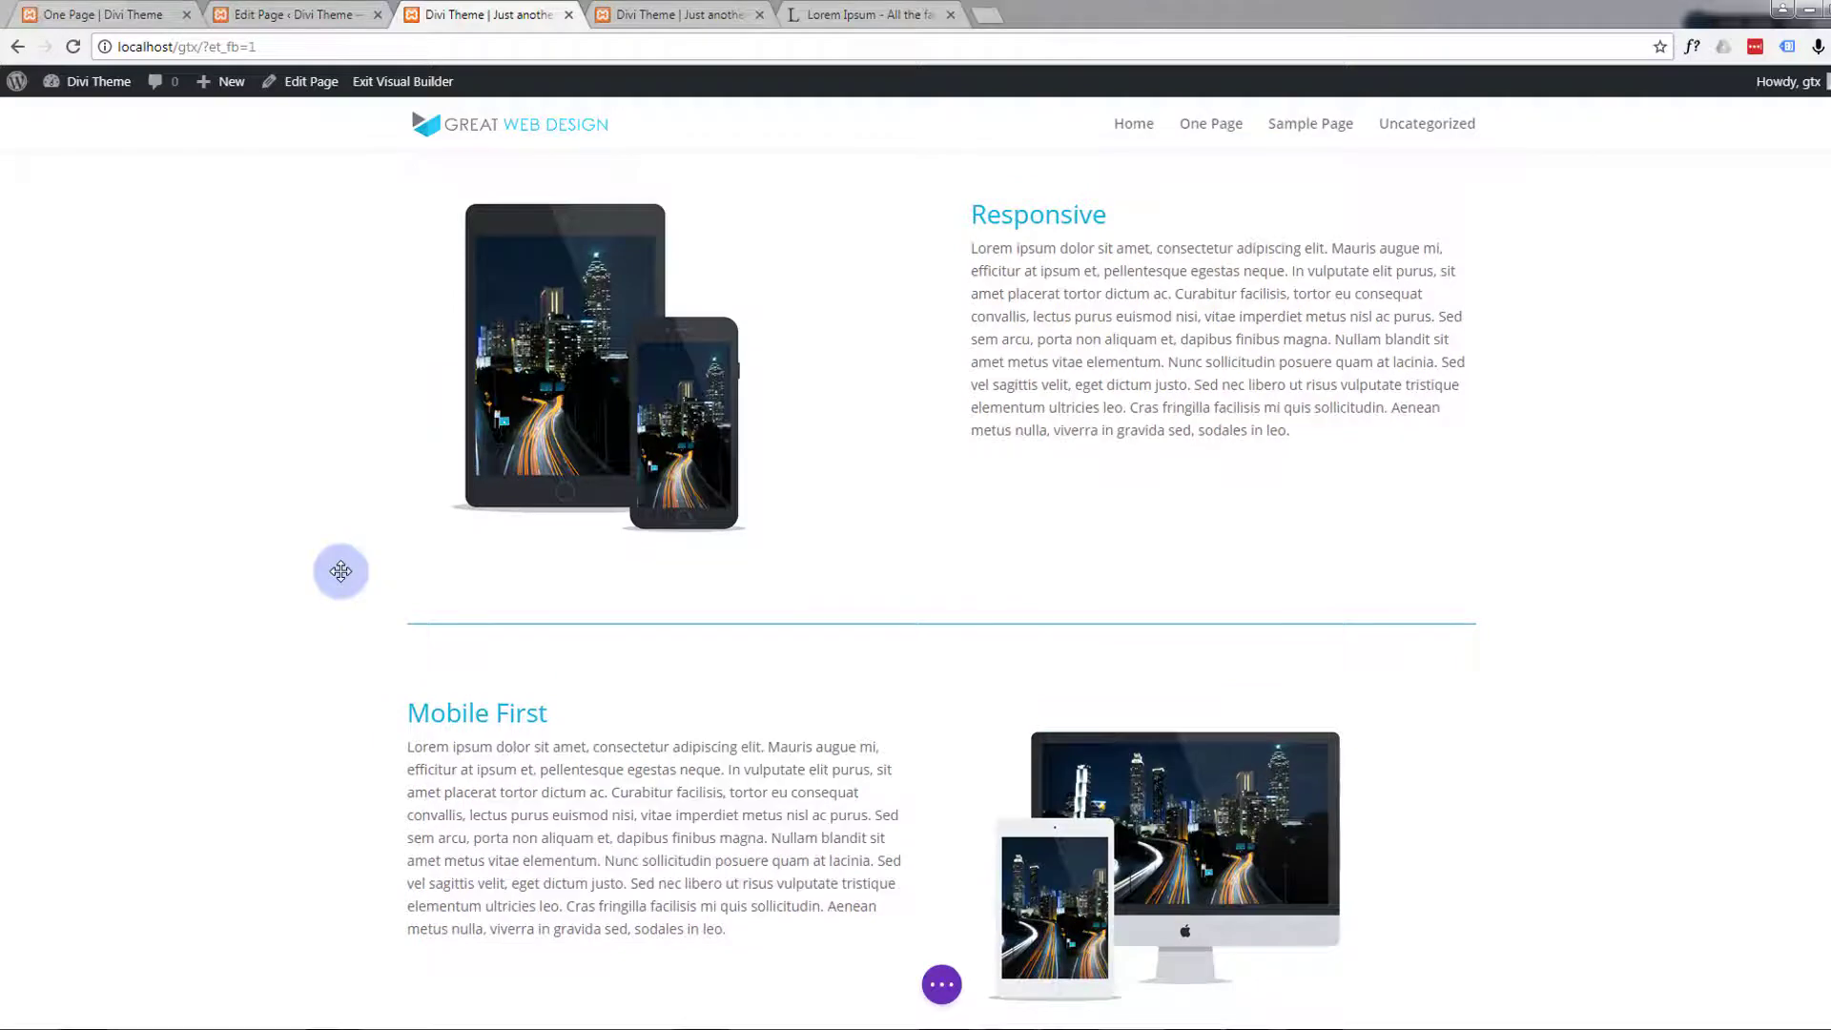
pyautogui.scroll(3, 340, 571)
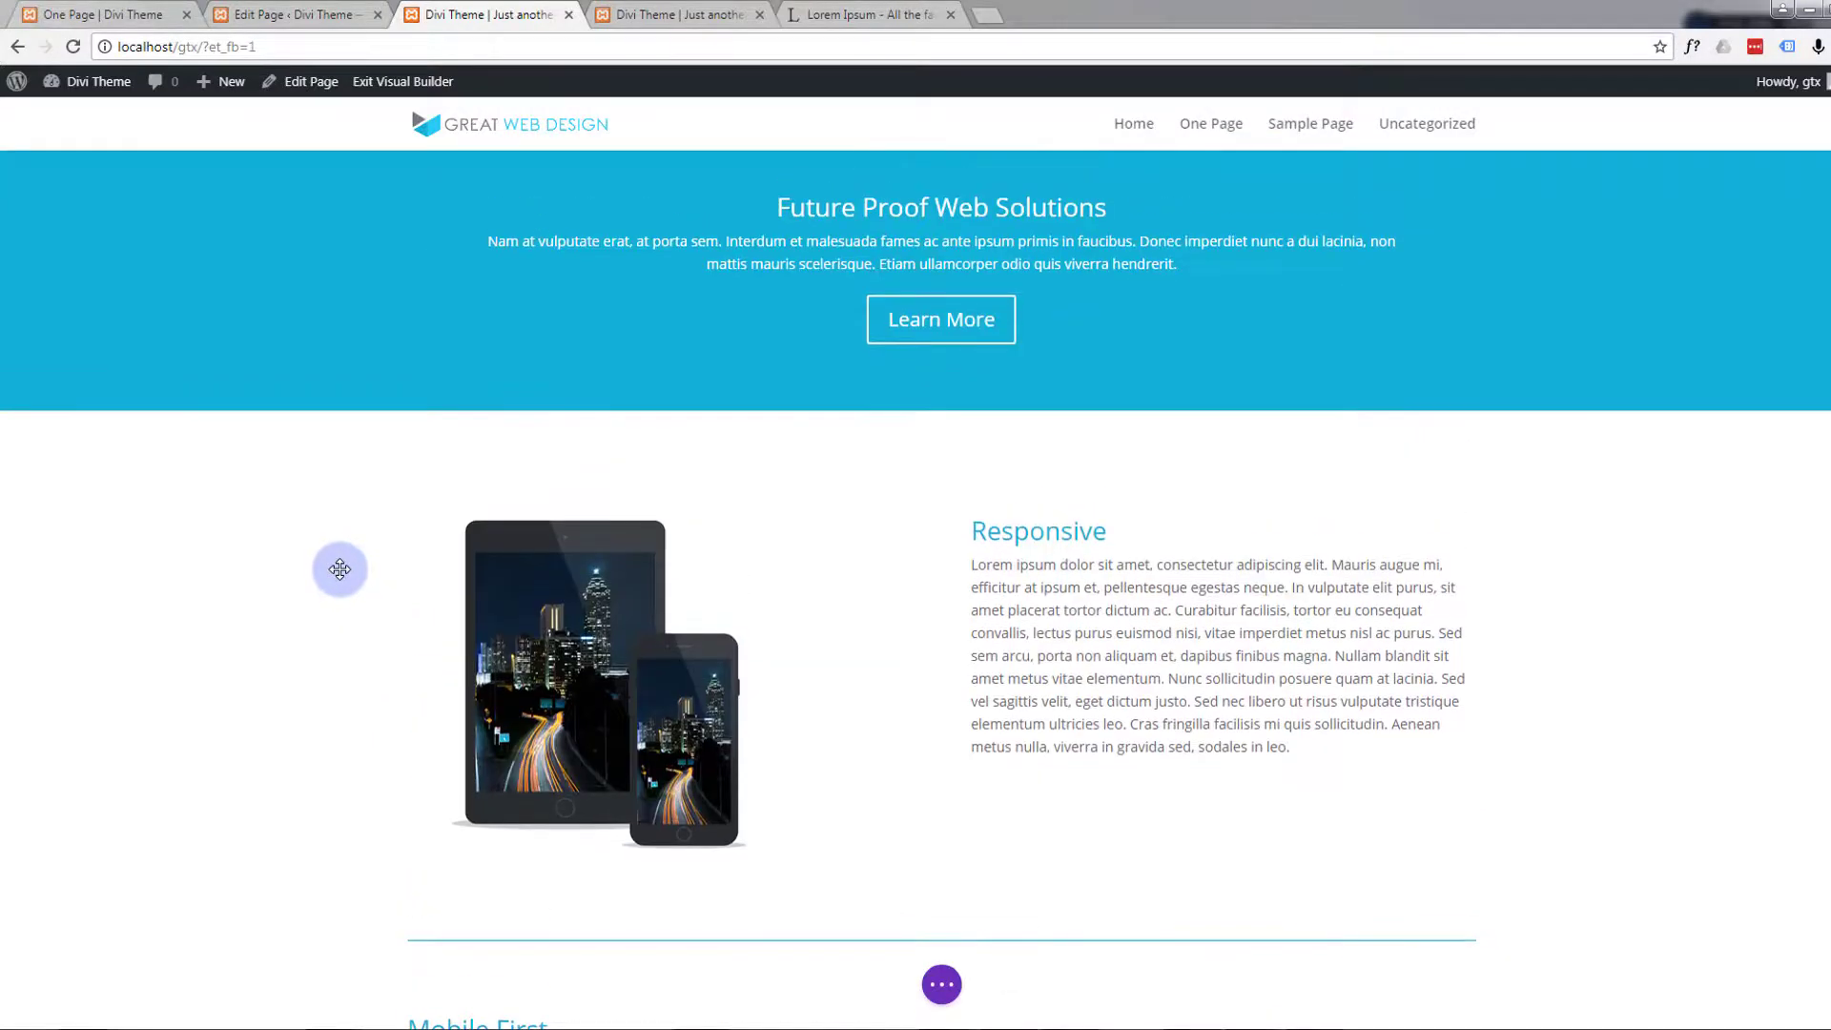
pyautogui.scroll(-2, 339, 569)
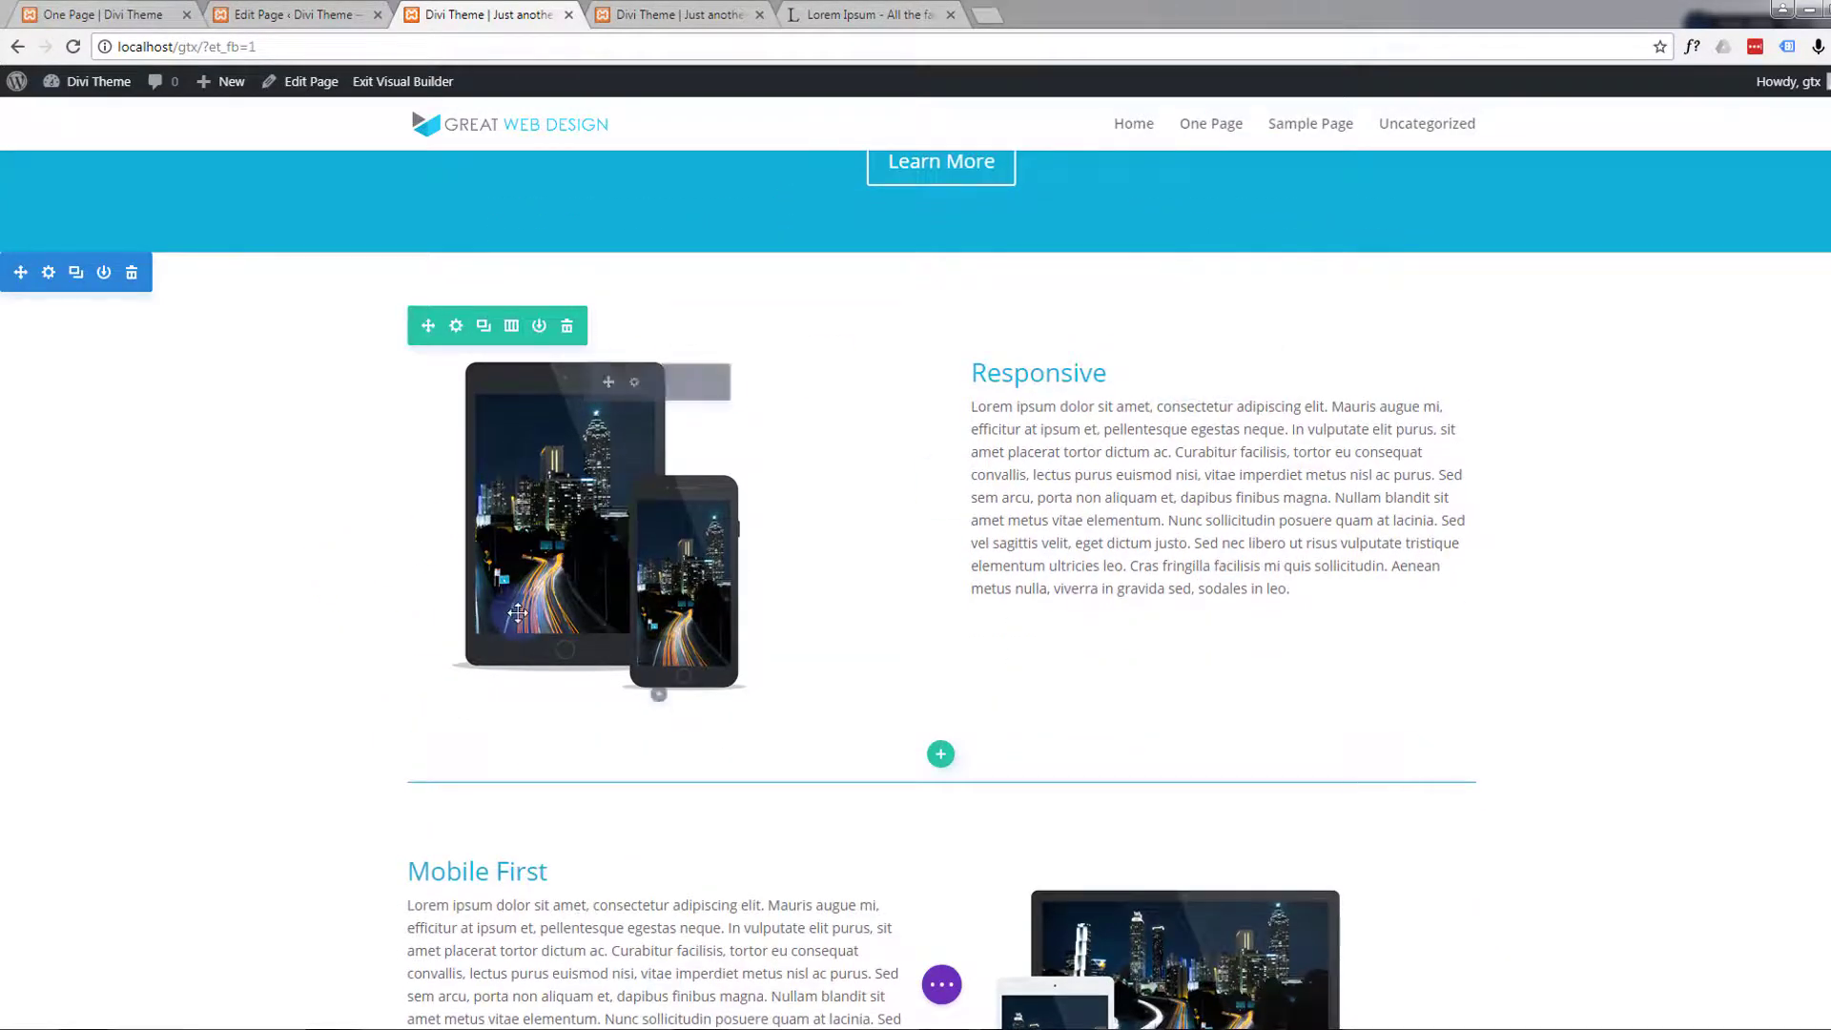
pyautogui.scroll(-3, 517, 607)
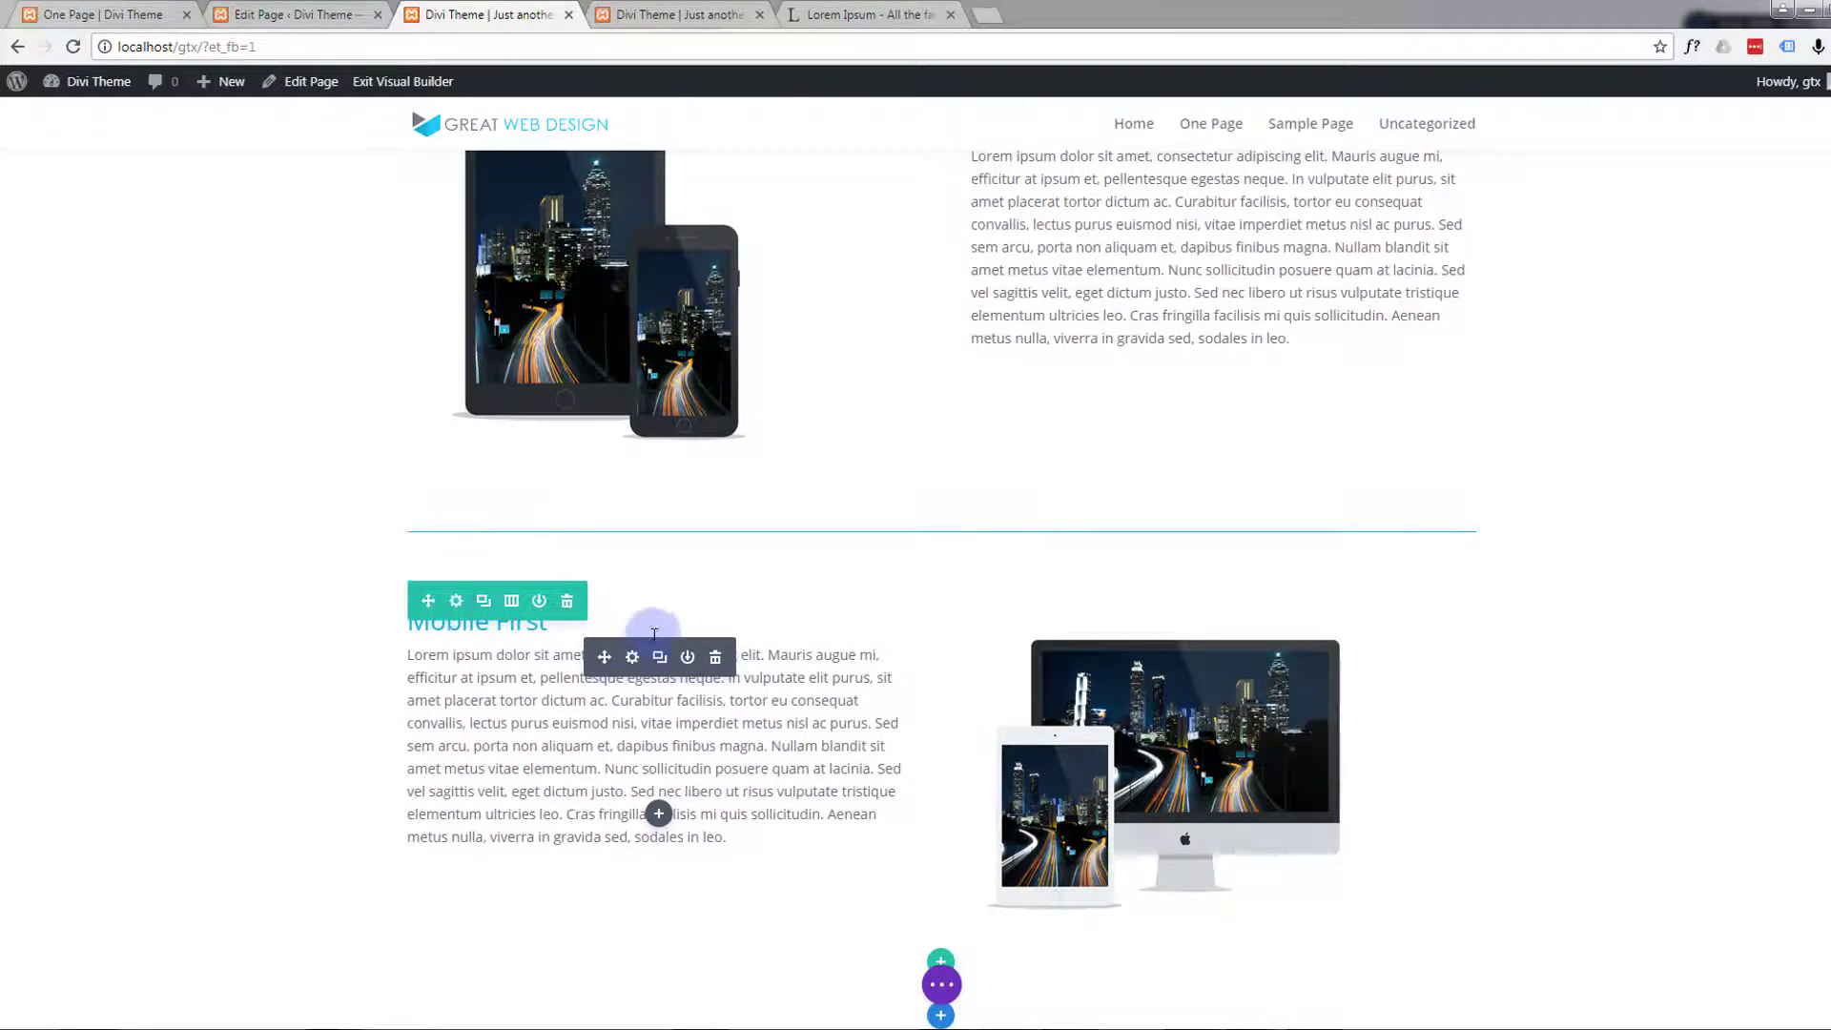
pyautogui.click(632, 657)
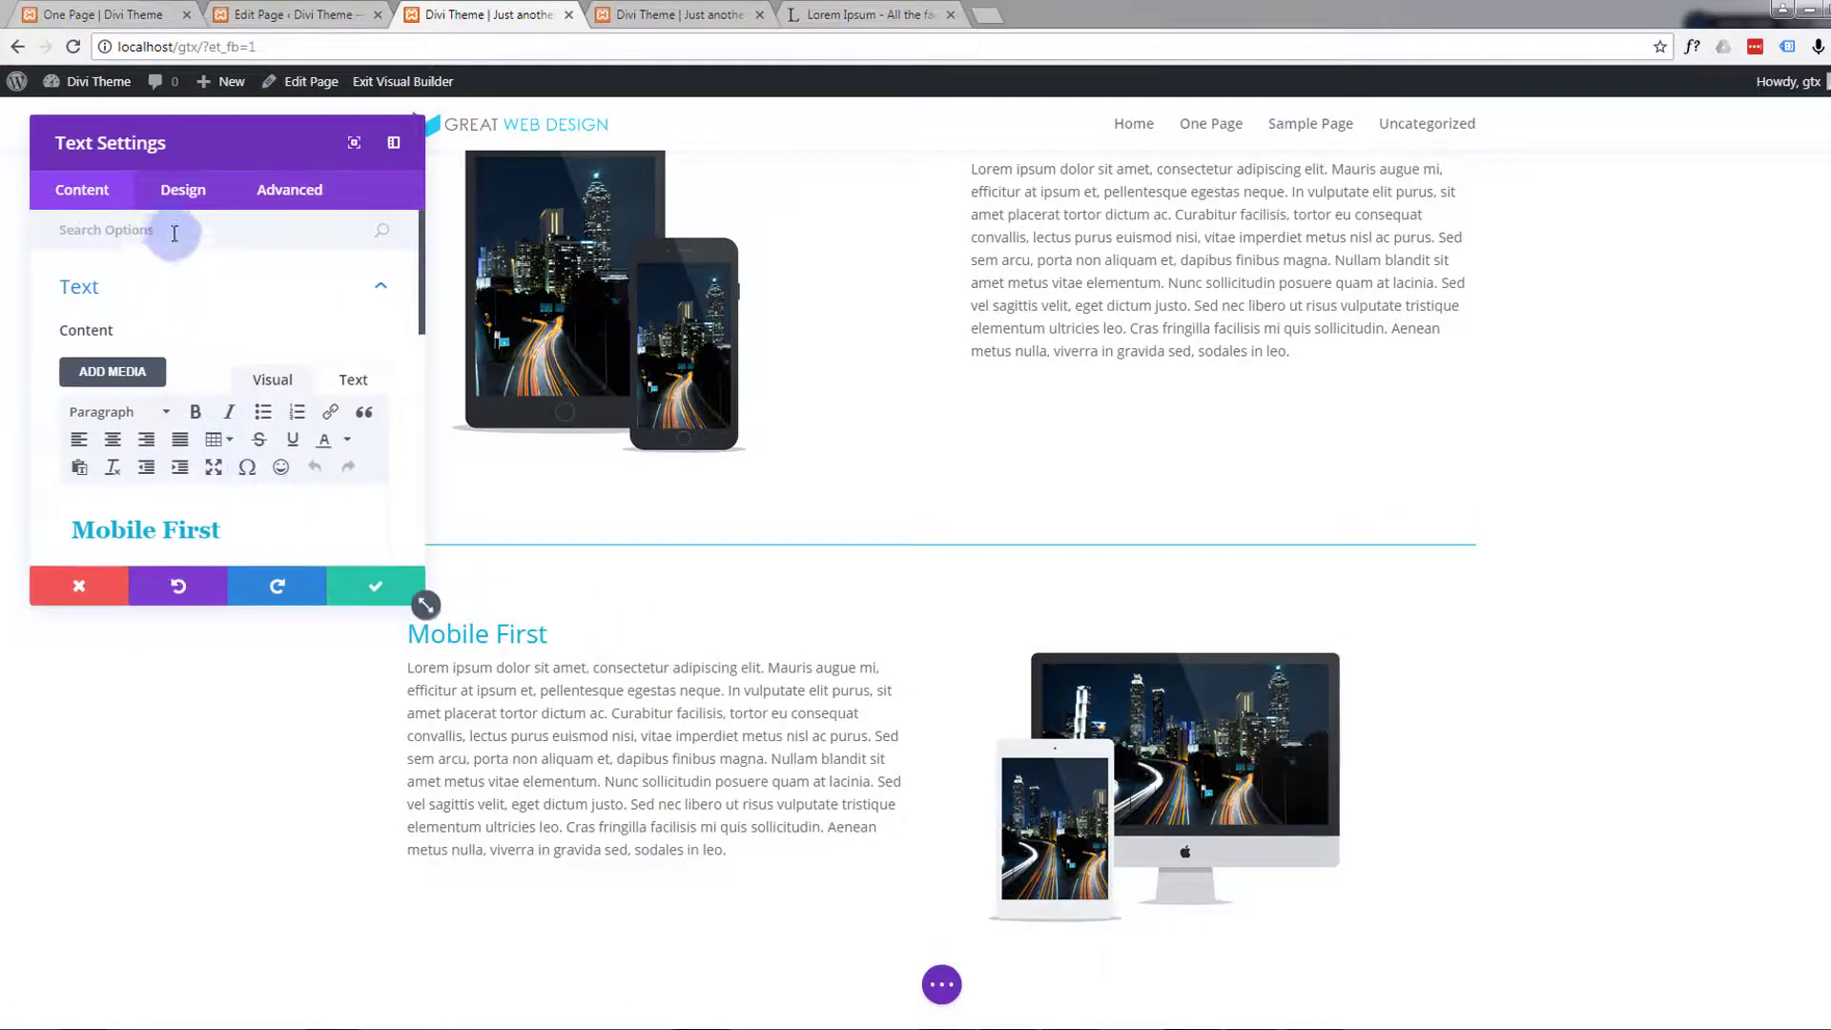
pyautogui.click(184, 192)
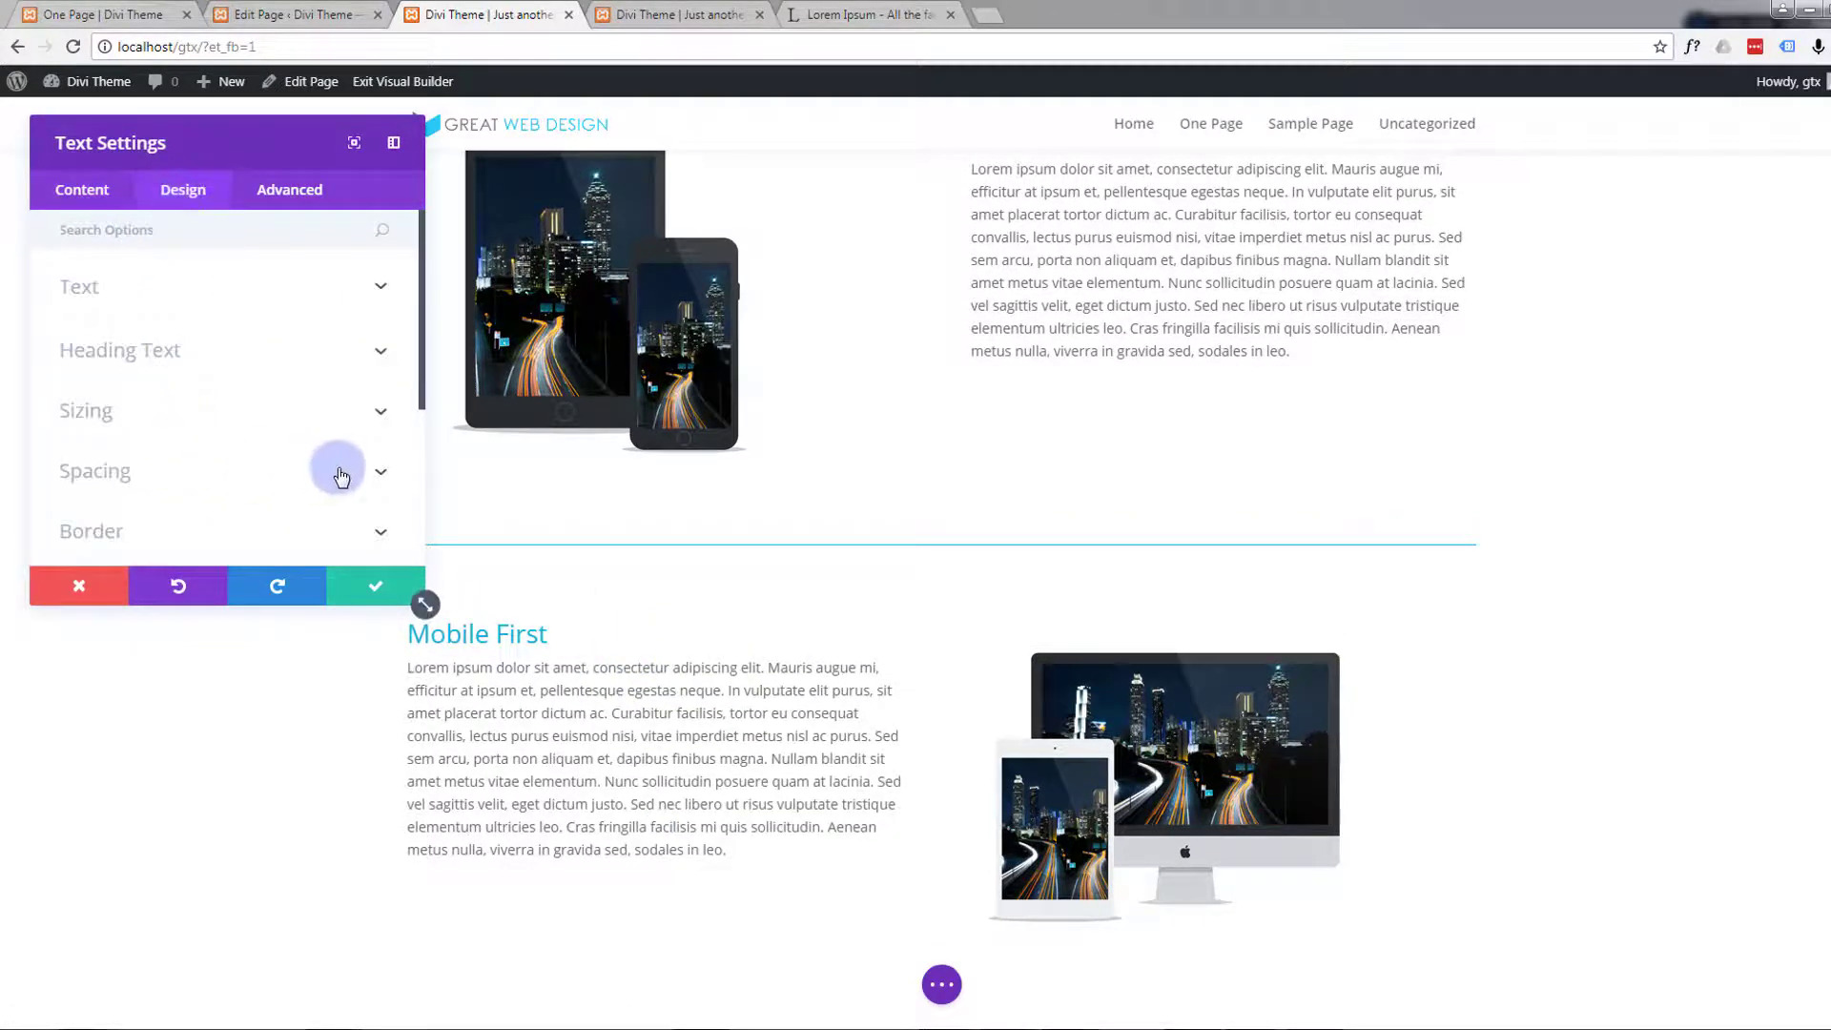
pyautogui.click(369, 472)
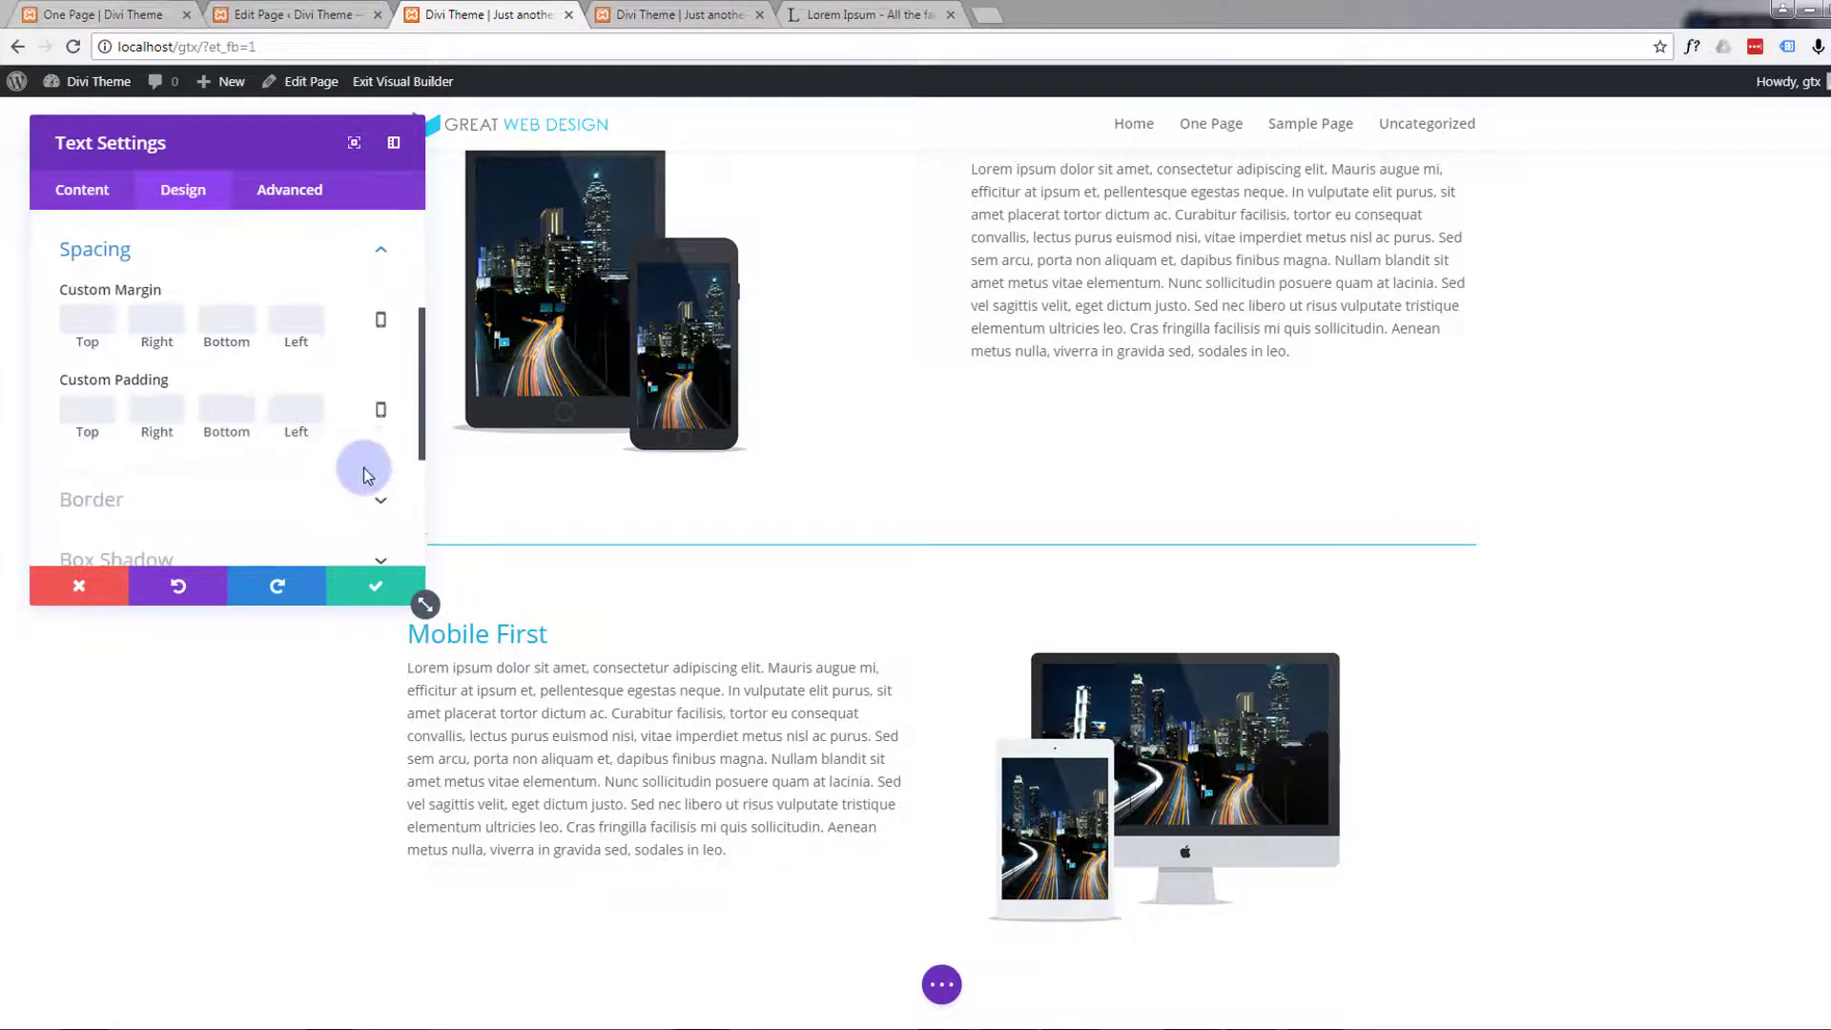
pyautogui.click(94, 417)
pyautogui.write('27')
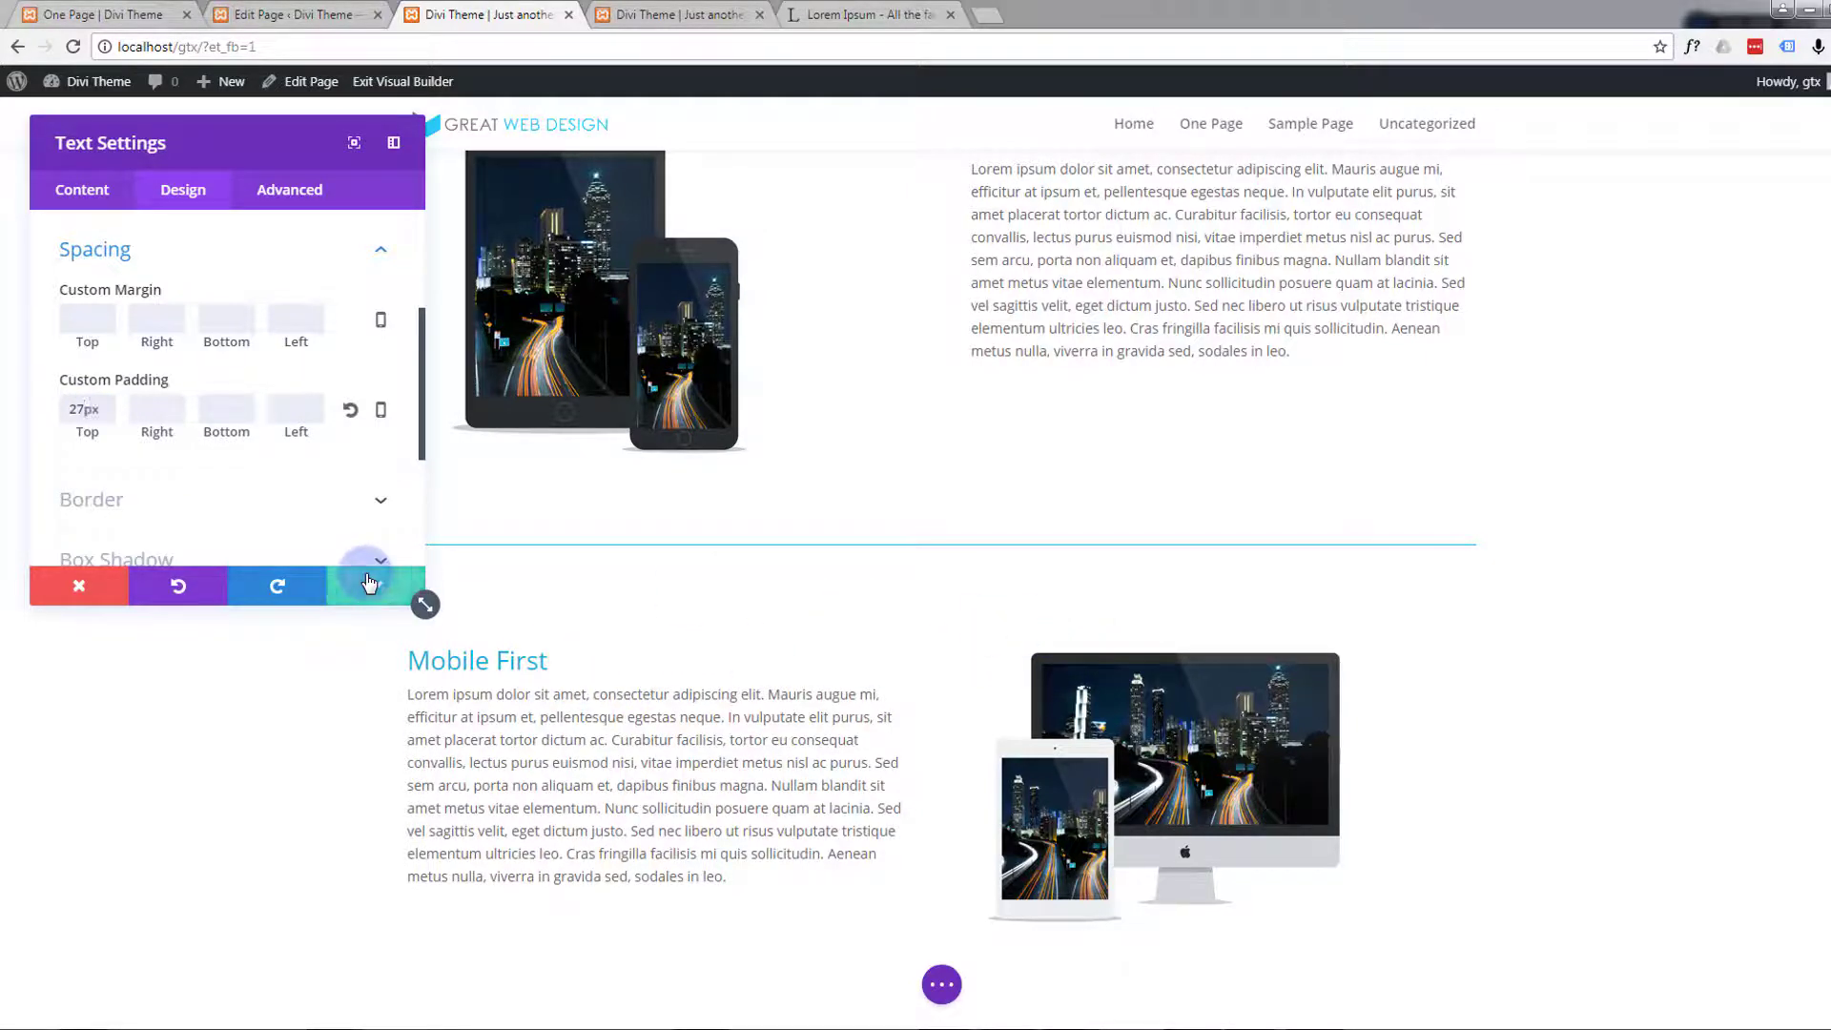
pyautogui.click(369, 582)
# Examine how the Responsive and Mobile First texts align with their images and the divider between the rows
pyautogui.scroll(3, 134, 658)
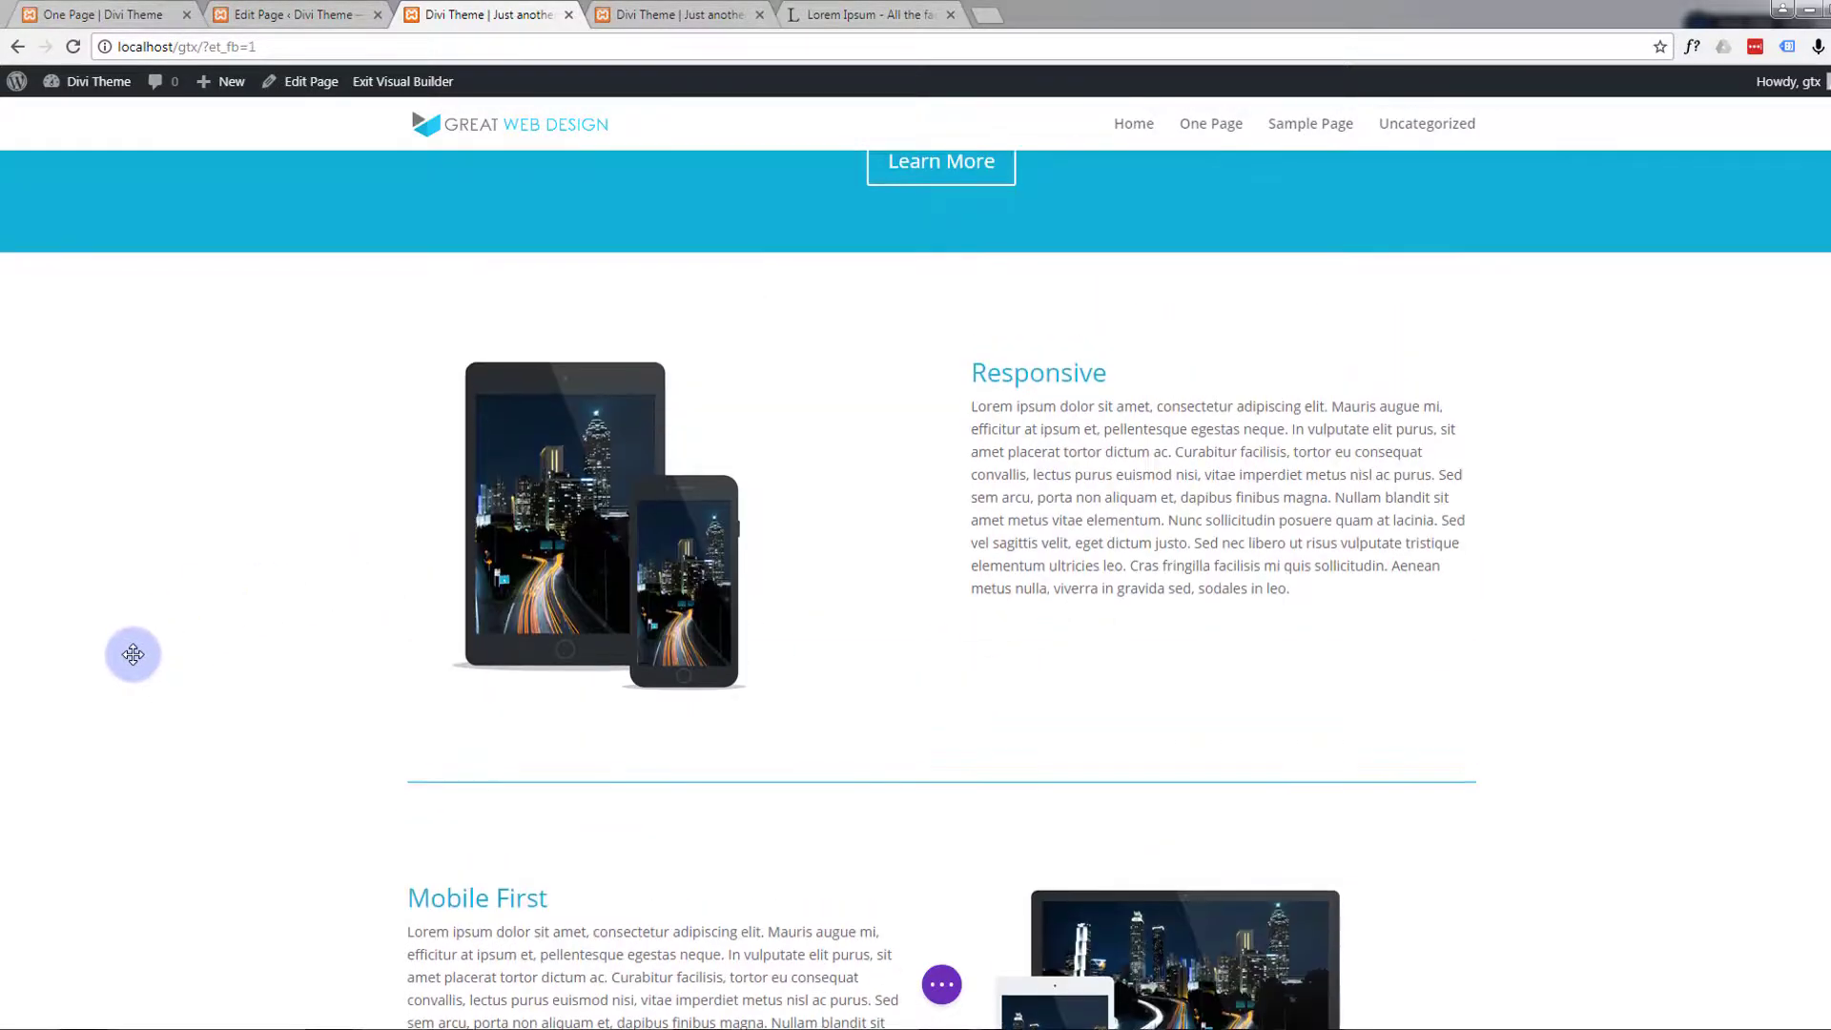
pyautogui.scroll(-3, 133, 654)
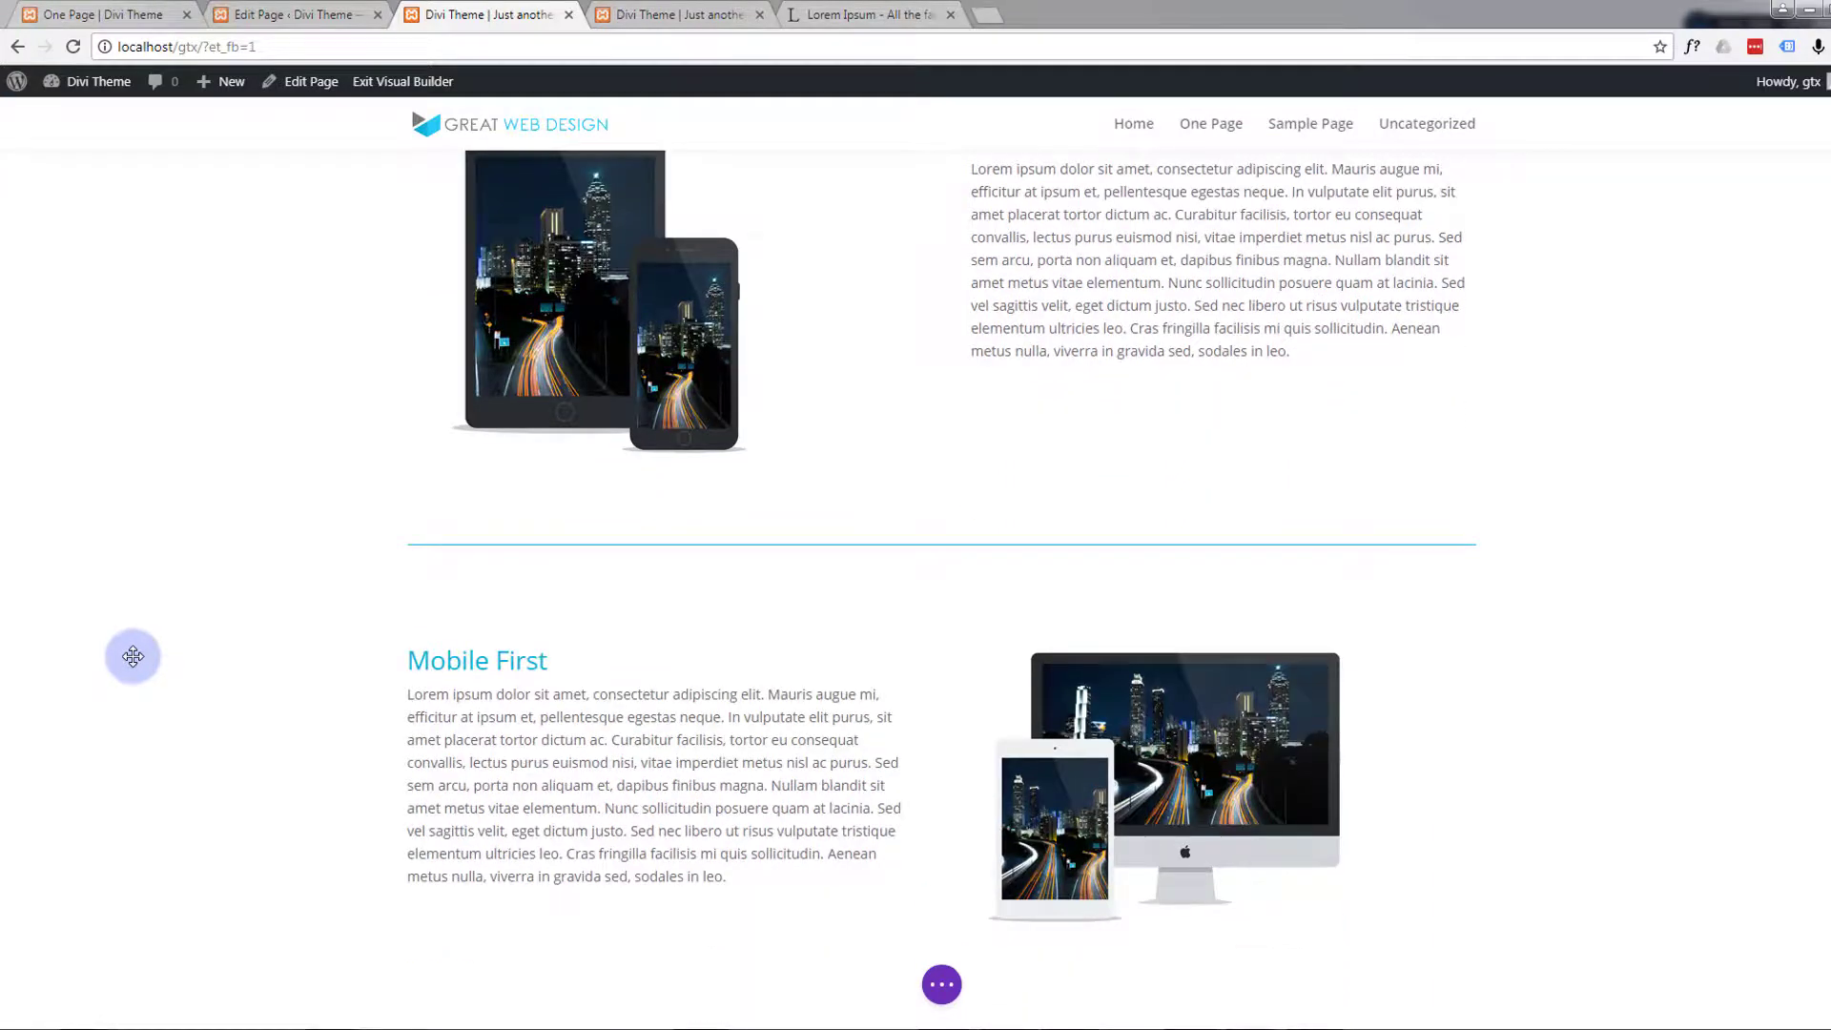
pyautogui.scroll(3, 133, 657)
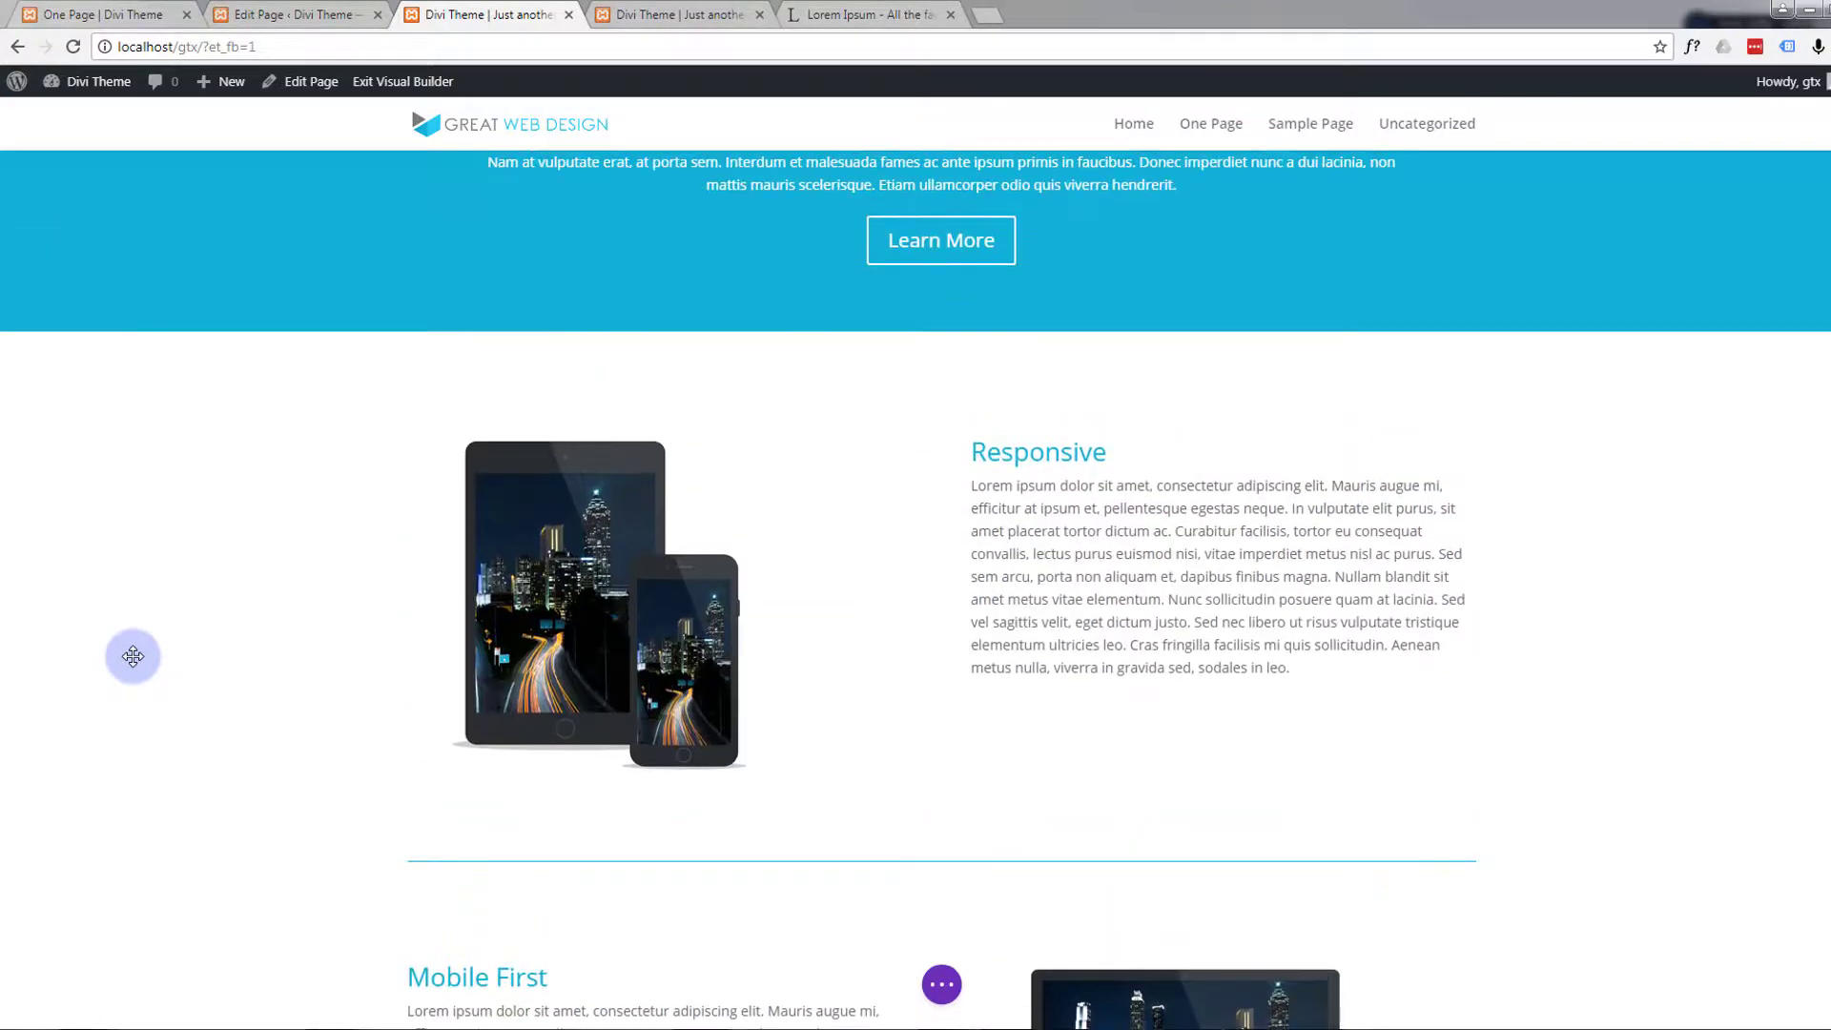
pyautogui.scroll(-3, 133, 656)
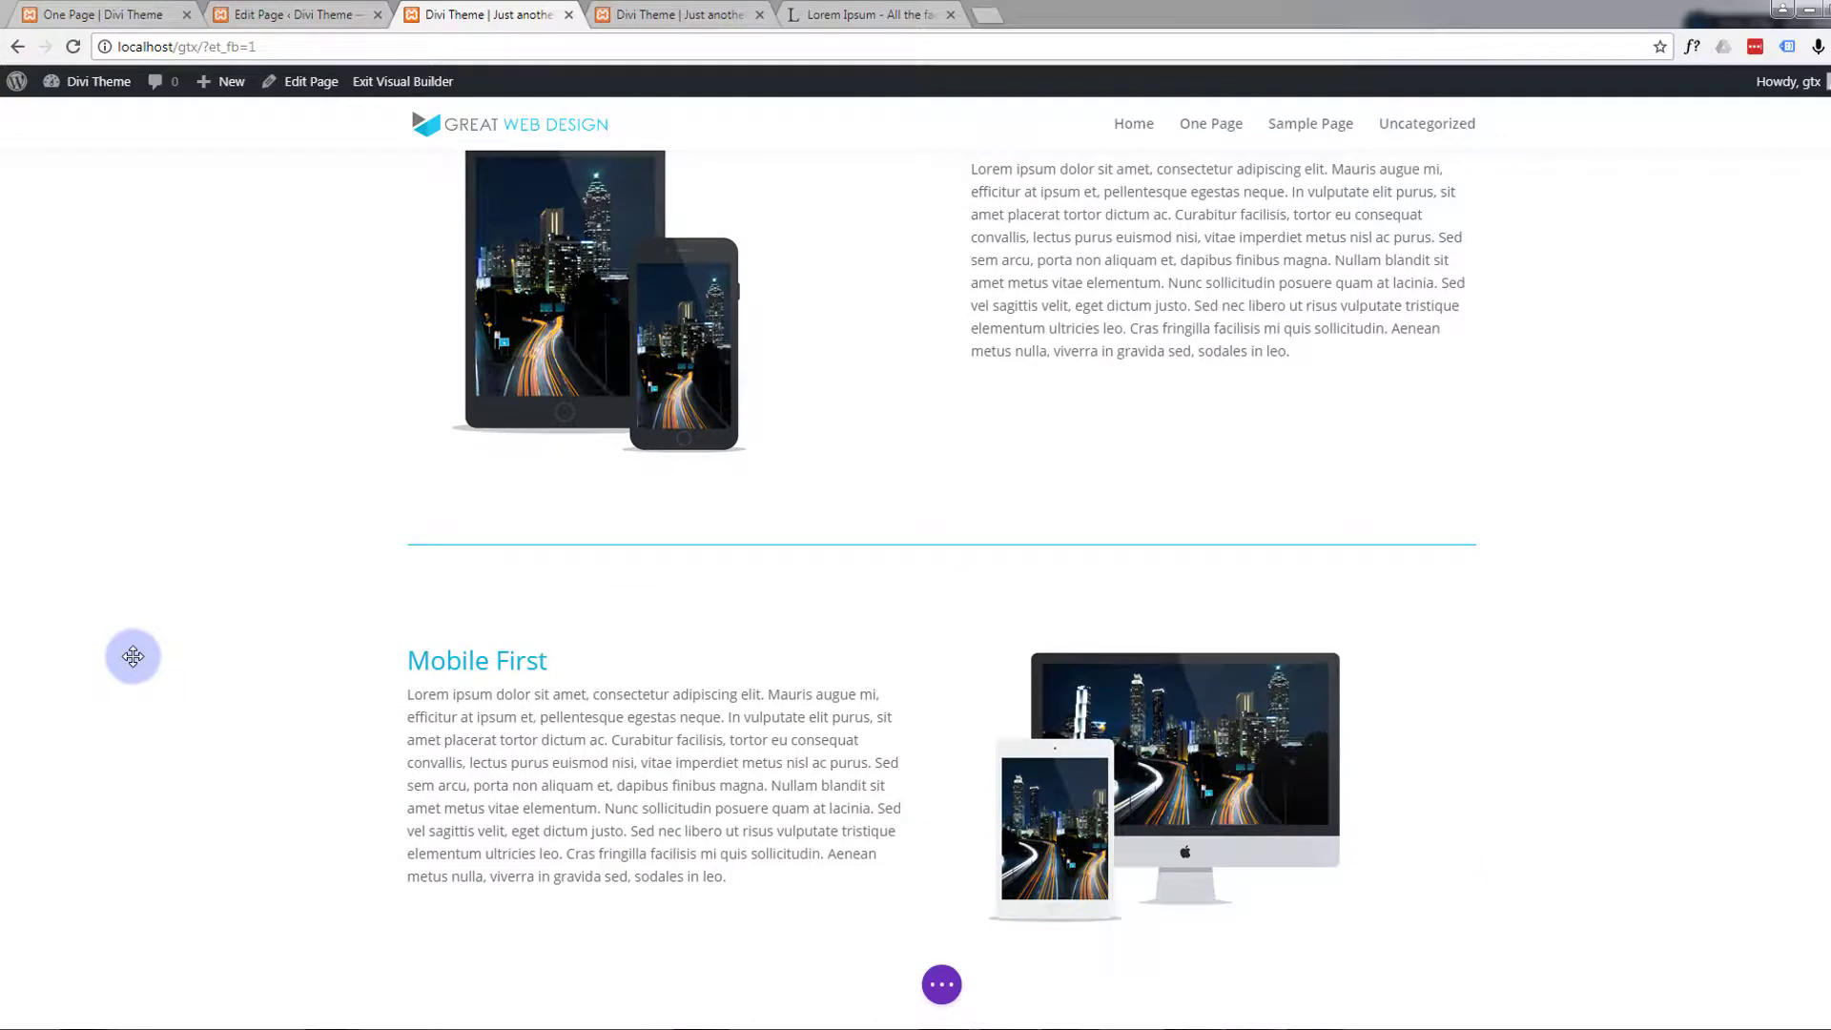
pyautogui.scroll(2, 133, 654)
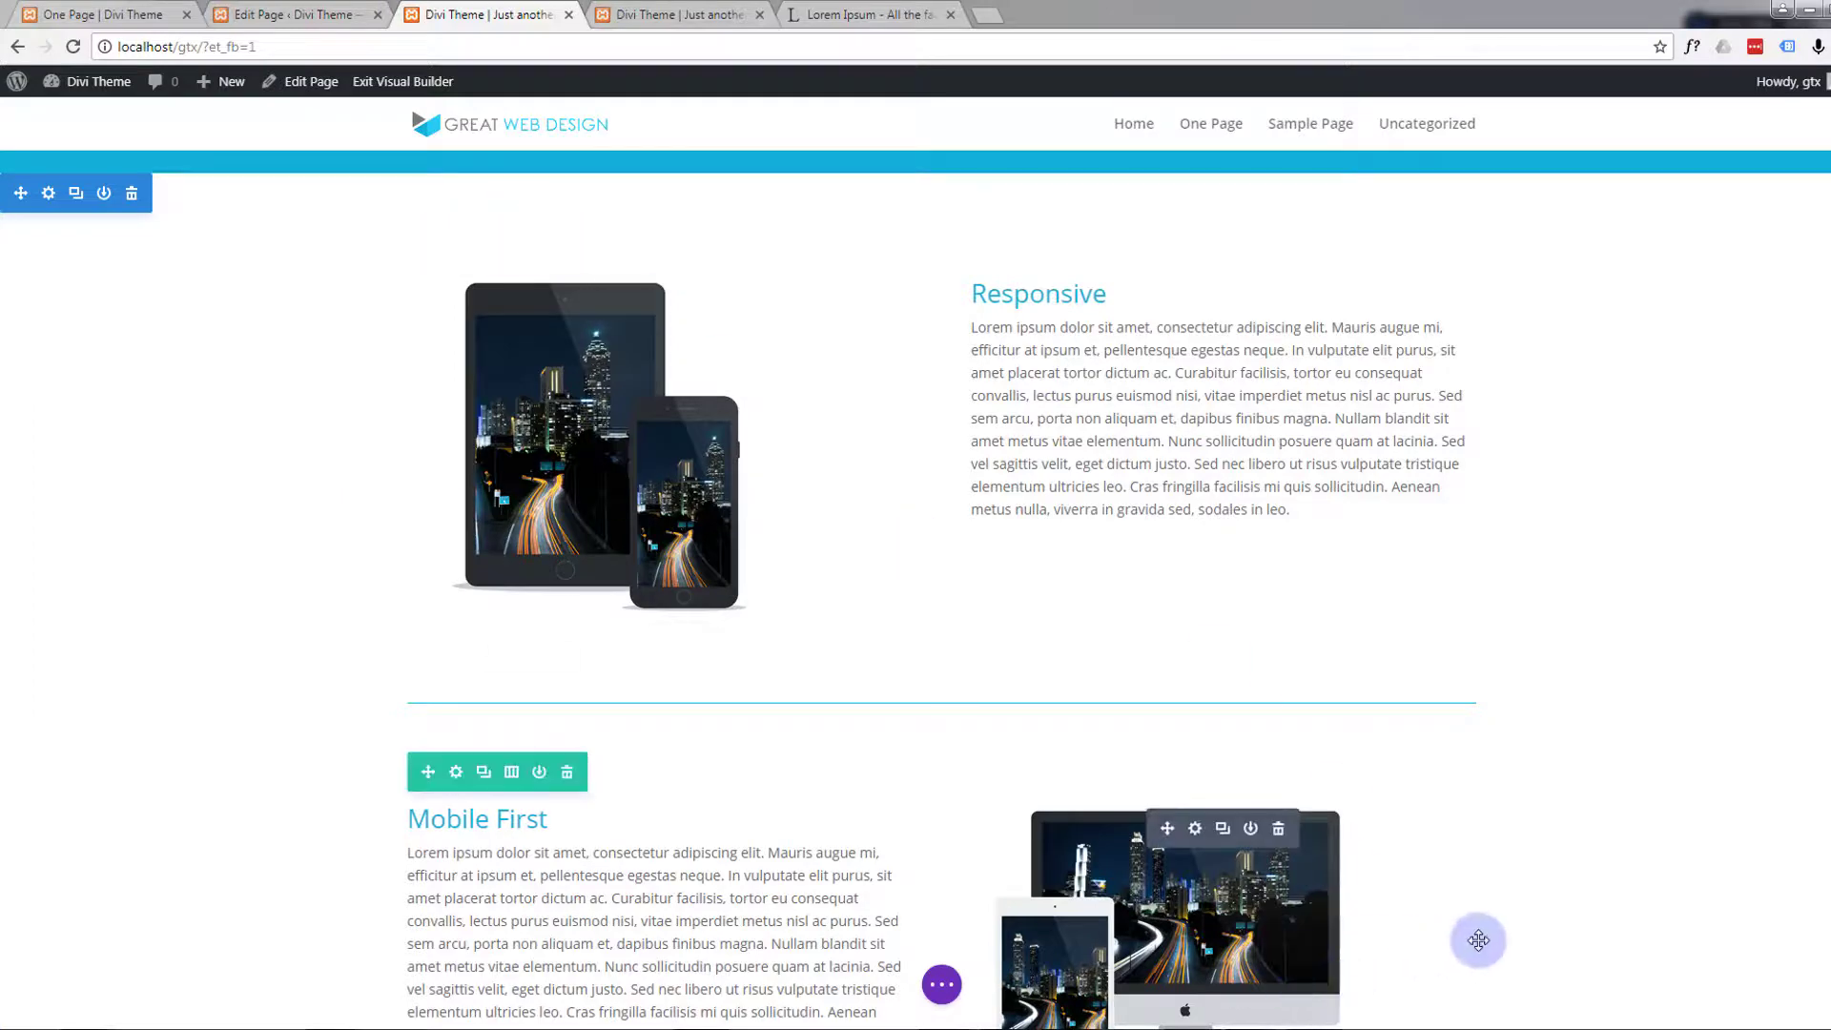
pyautogui.scroll(2, 242, 515)
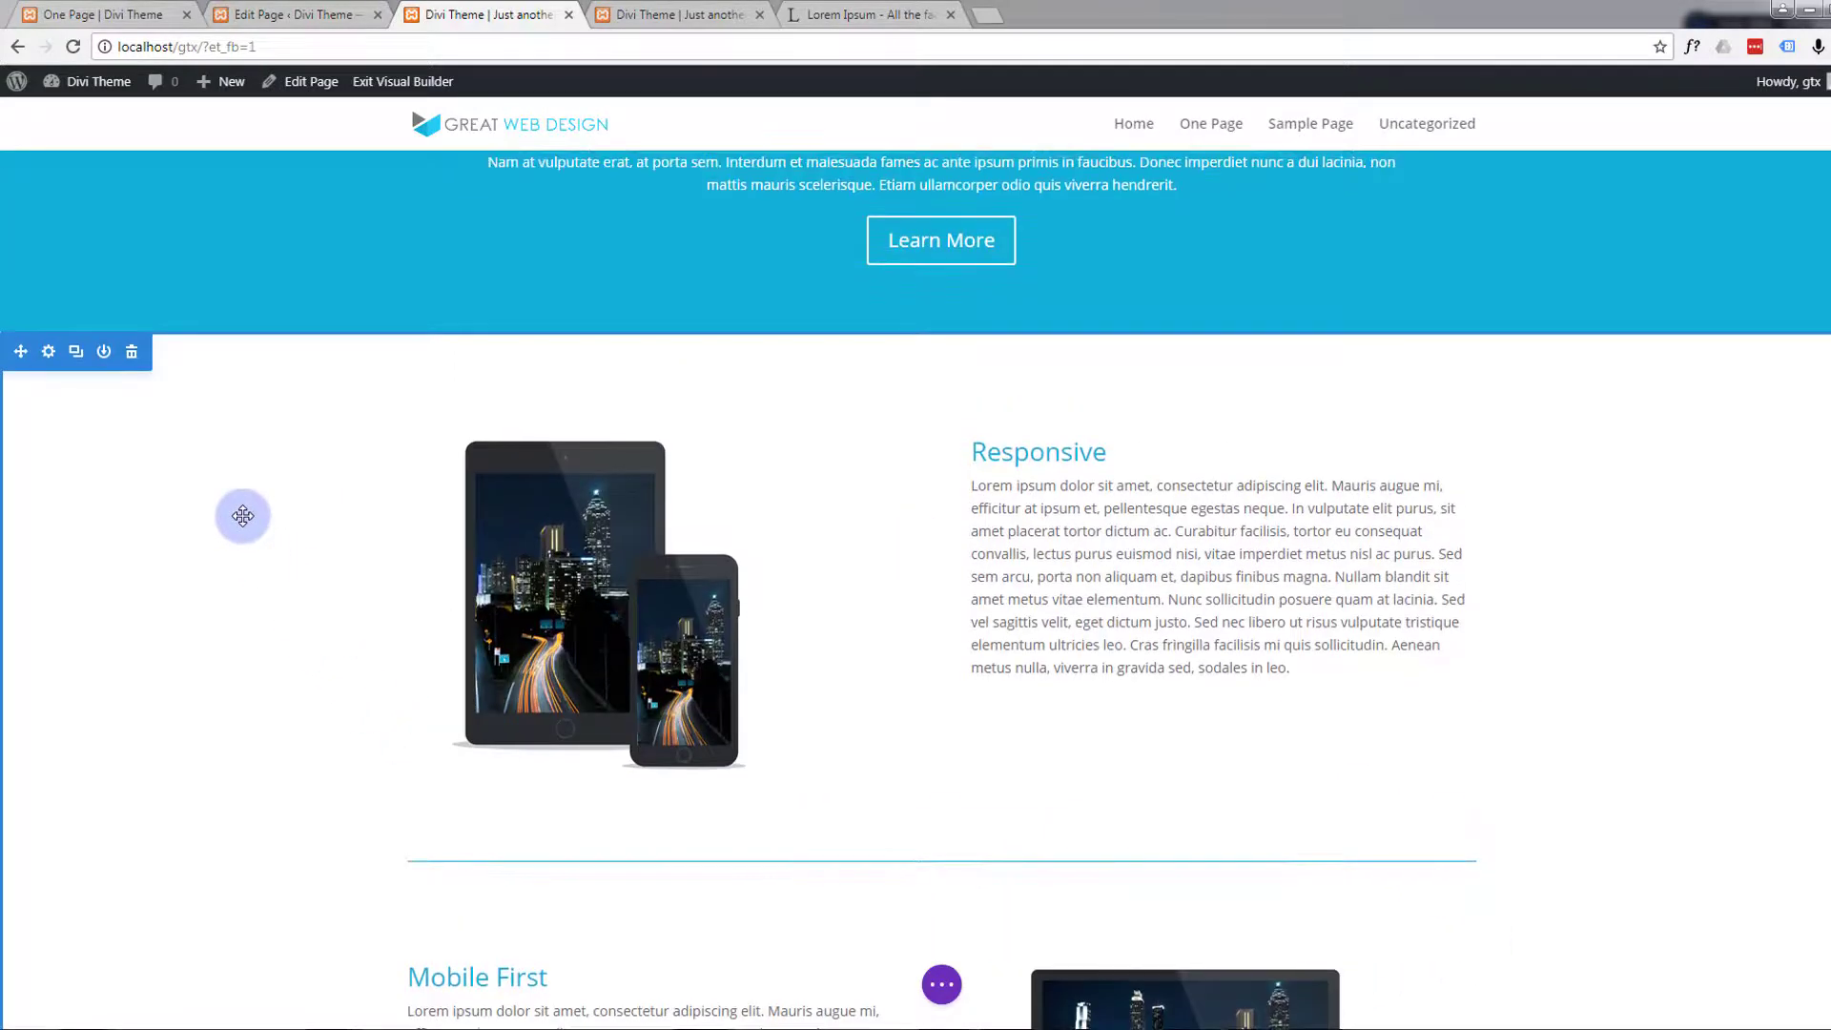
pyautogui.scroll(-3, 242, 514)
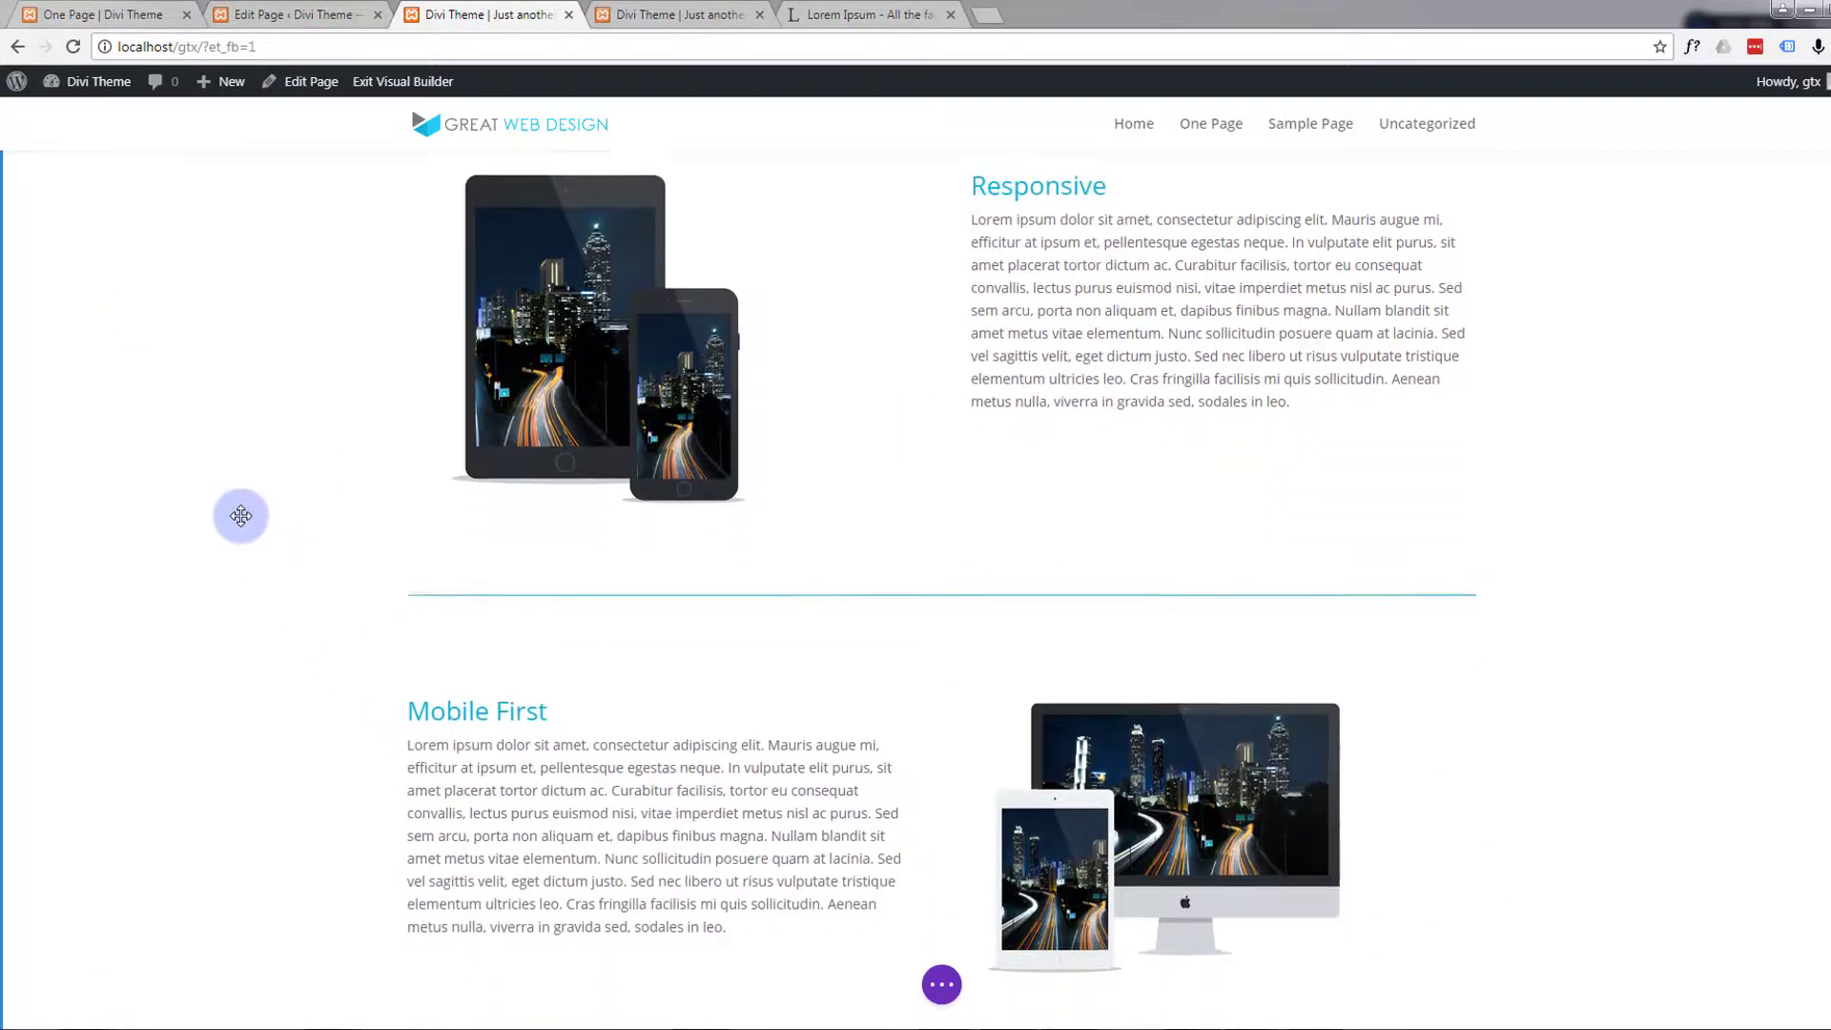
pyautogui.scroll(-1, 240, 515)
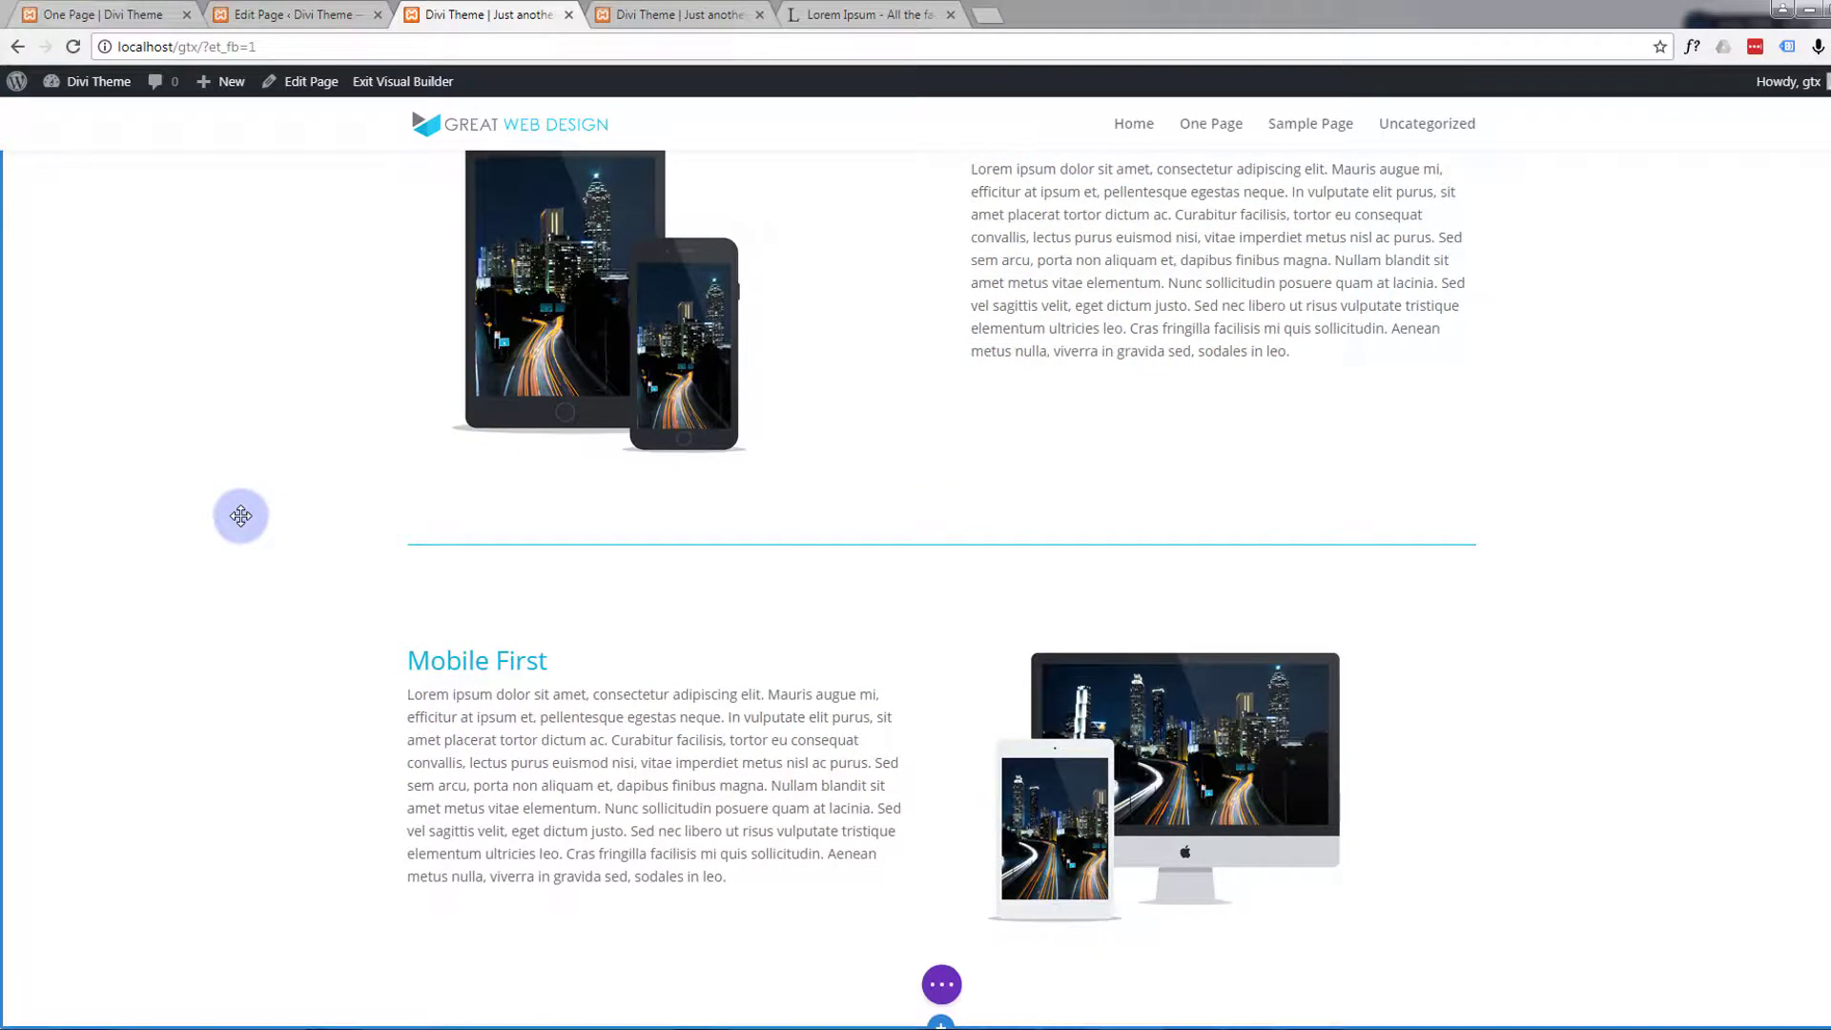
# Save the page and exit the Visual Builder to the live site
pyautogui.click(947, 988)
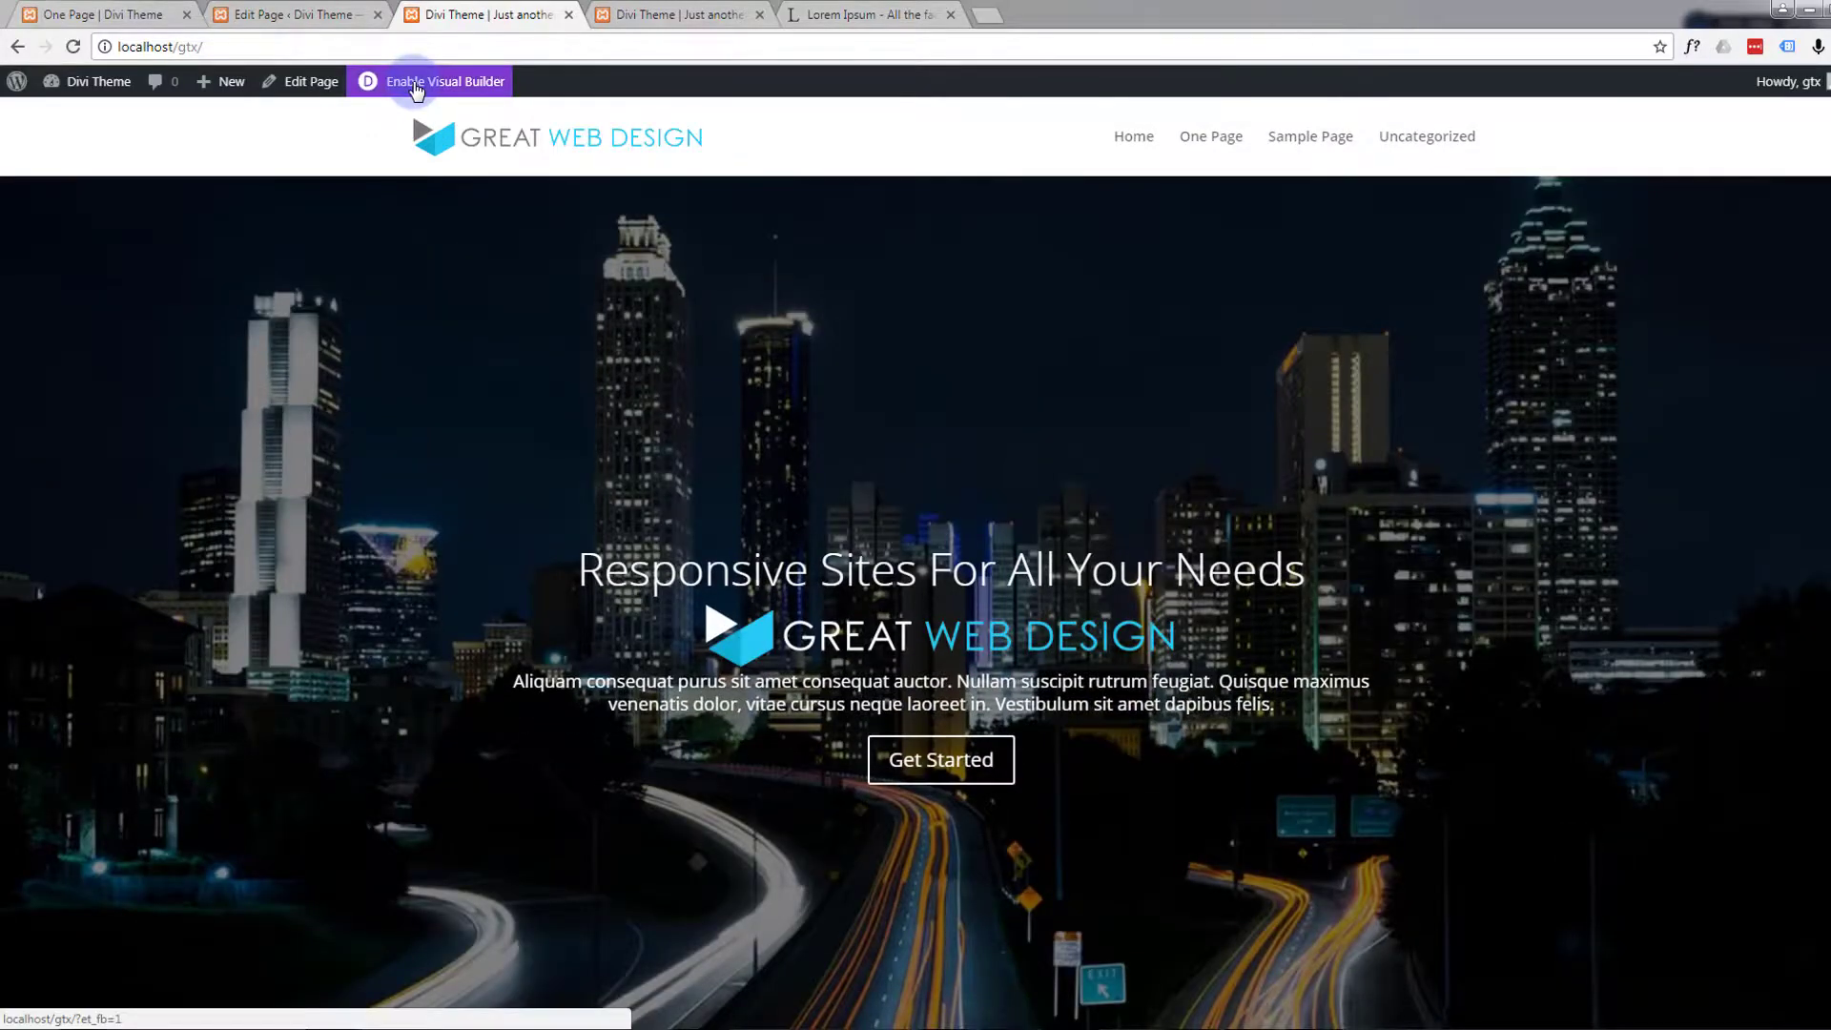
# Review the live home page from the slider down to the Mobile First row, checking spacing, divider and text alignment
pyautogui.scroll(-3, 346, 465)
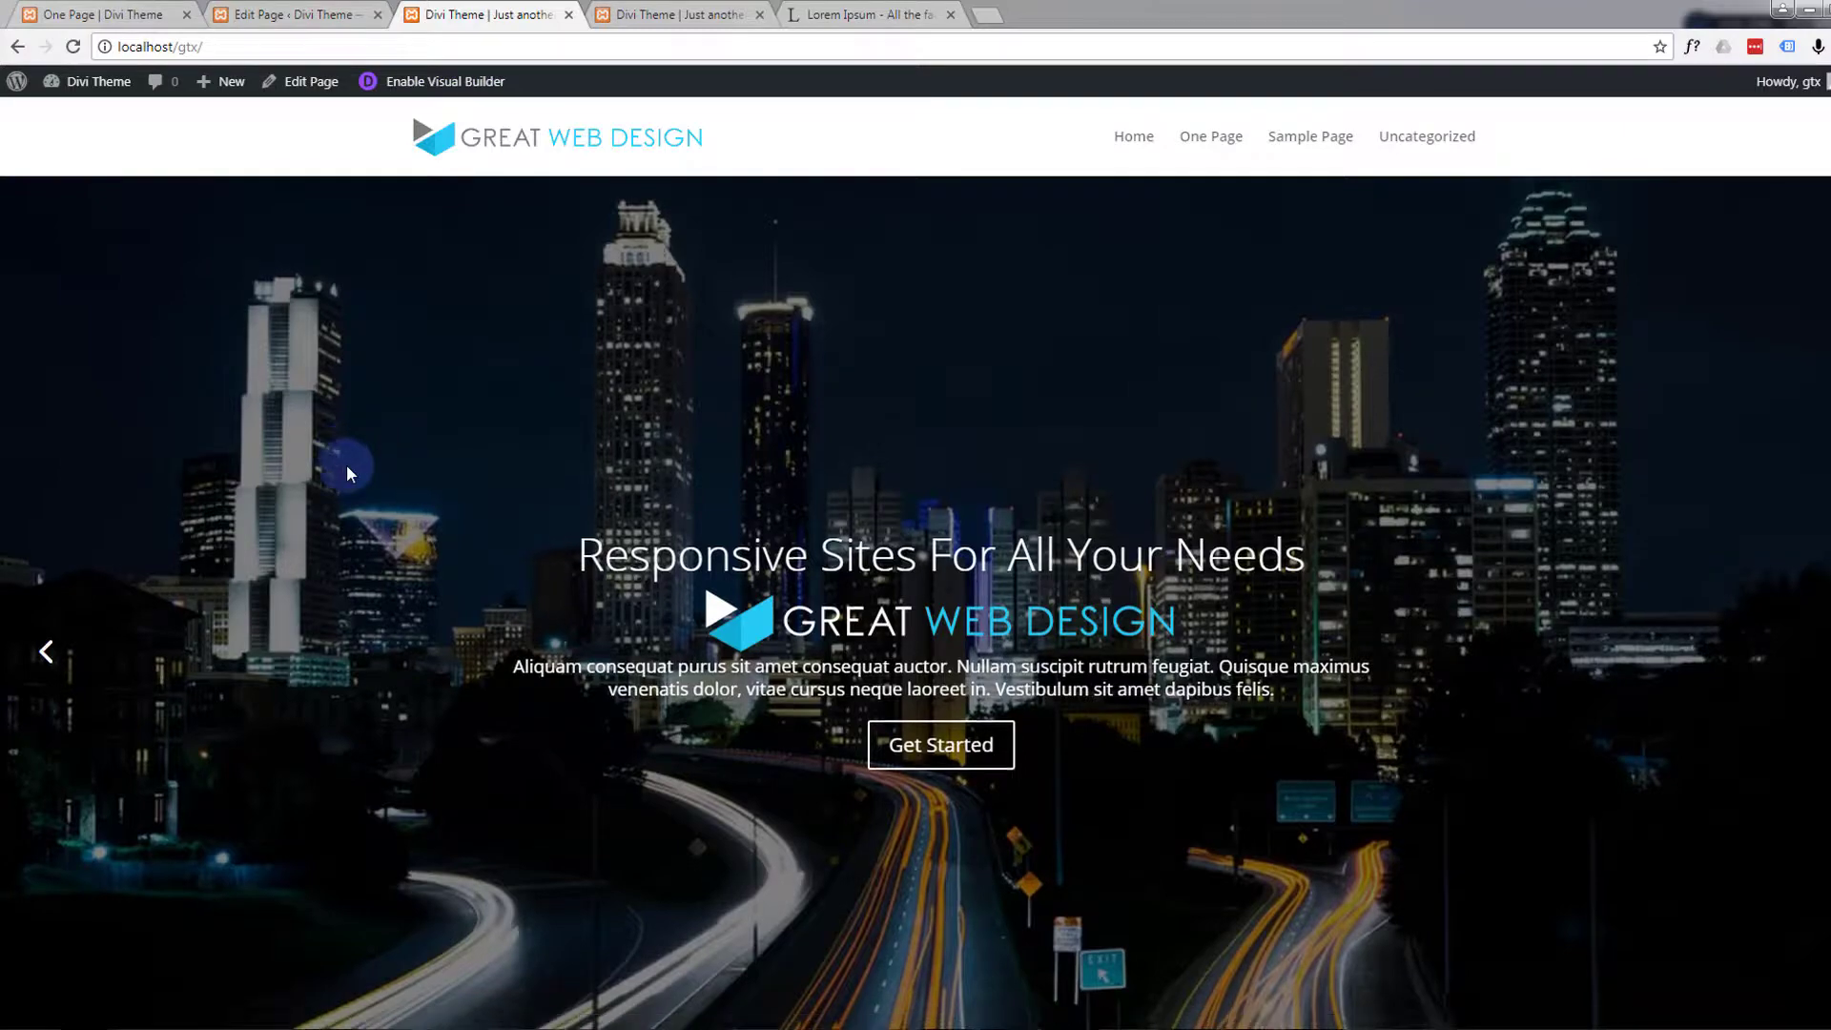
pyautogui.scroll(-10, 347, 467)
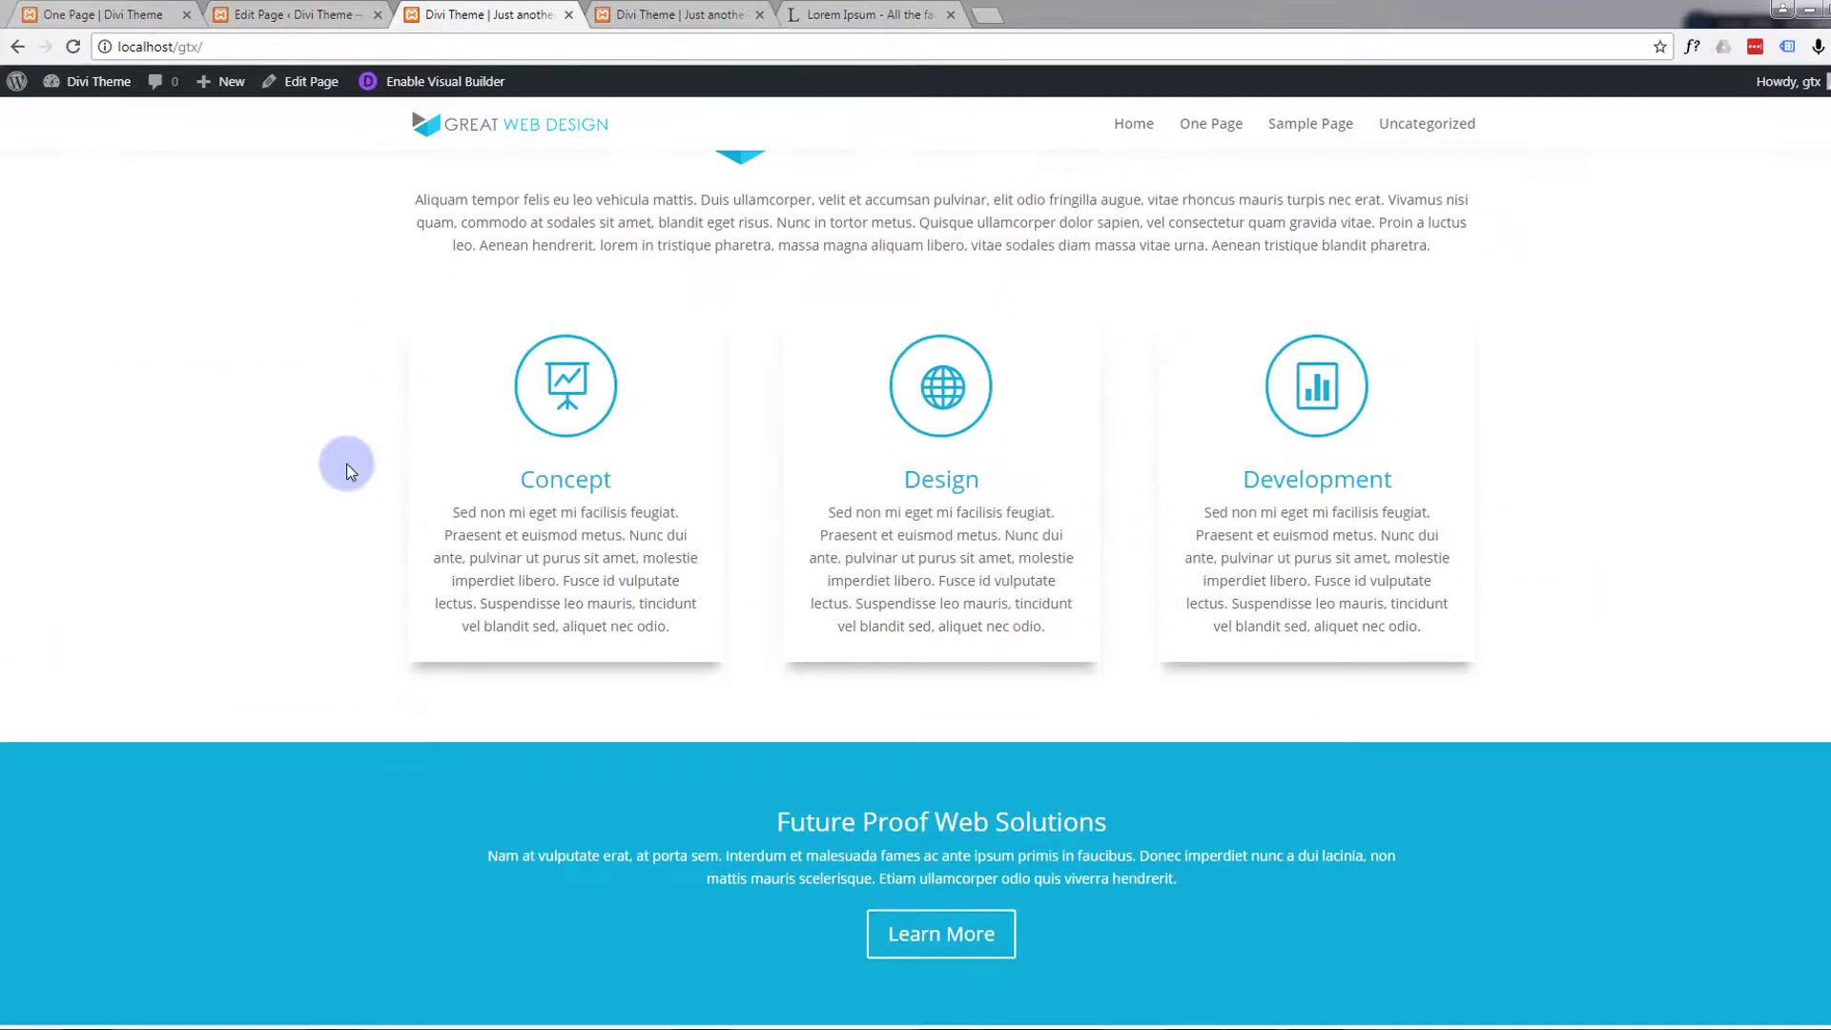
pyautogui.scroll(-4, 349, 469)
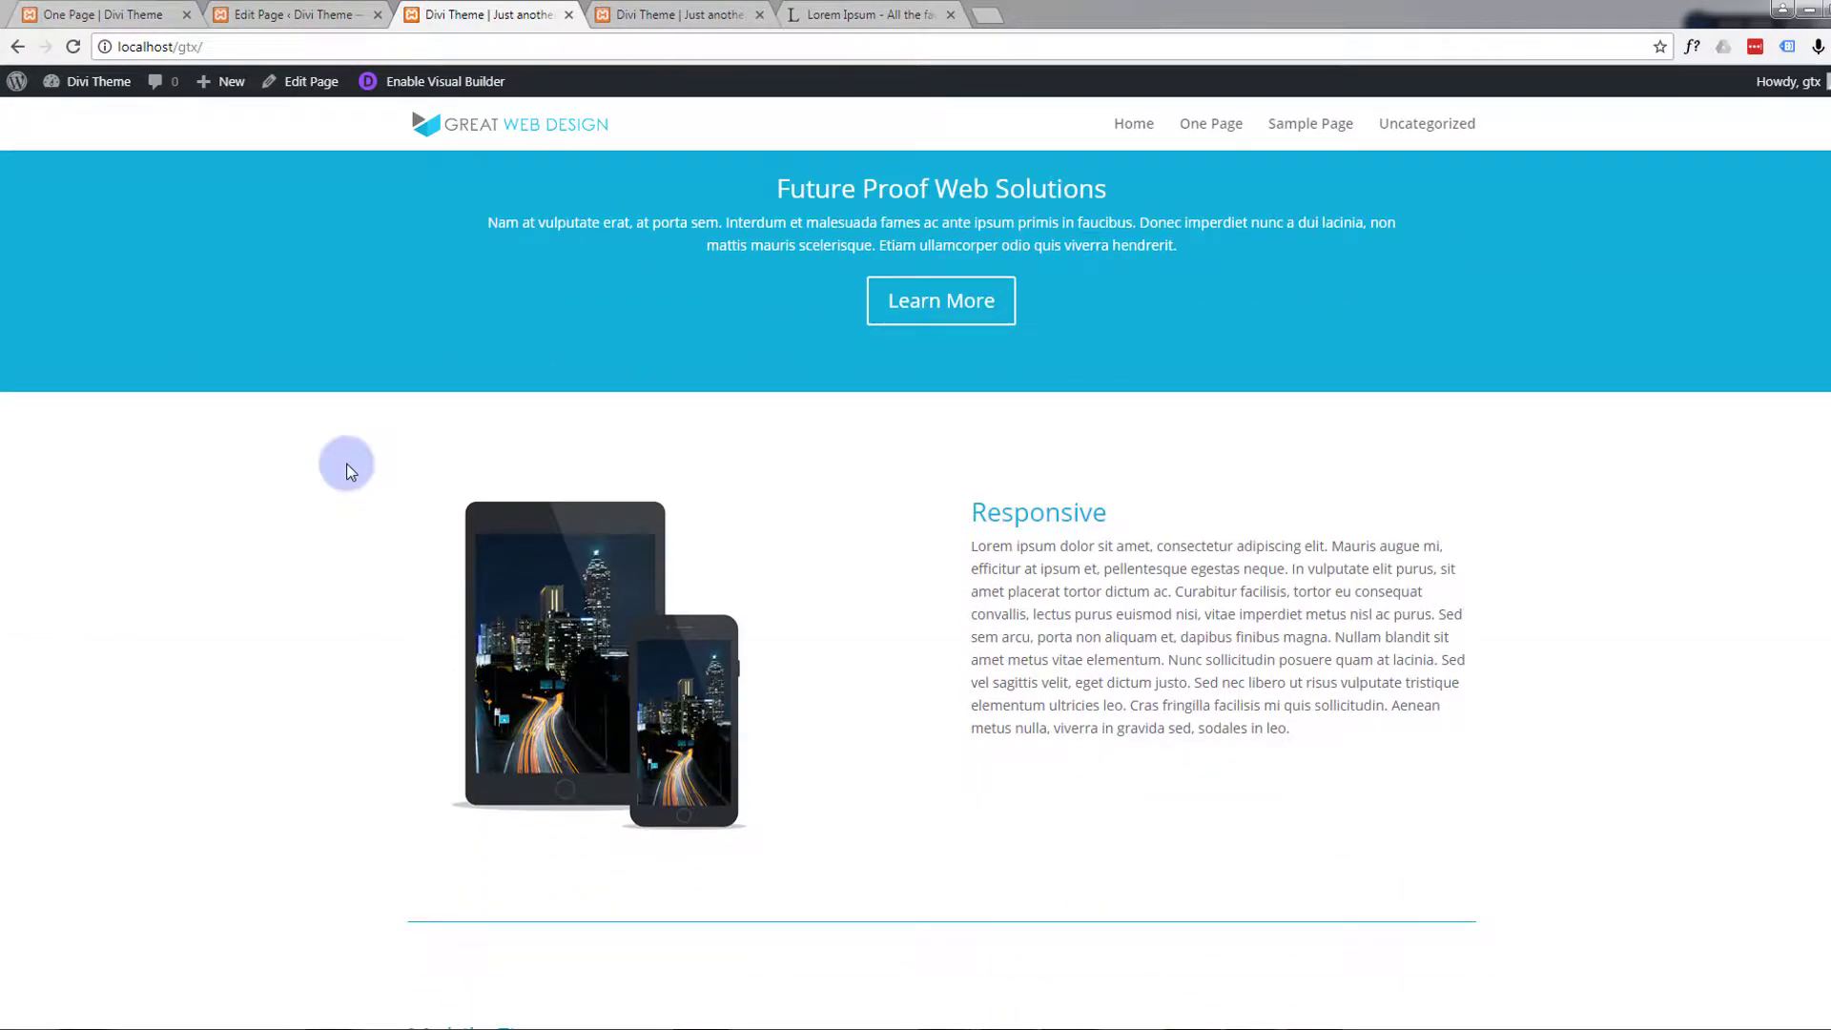
pyautogui.scroll(-4, 347, 467)
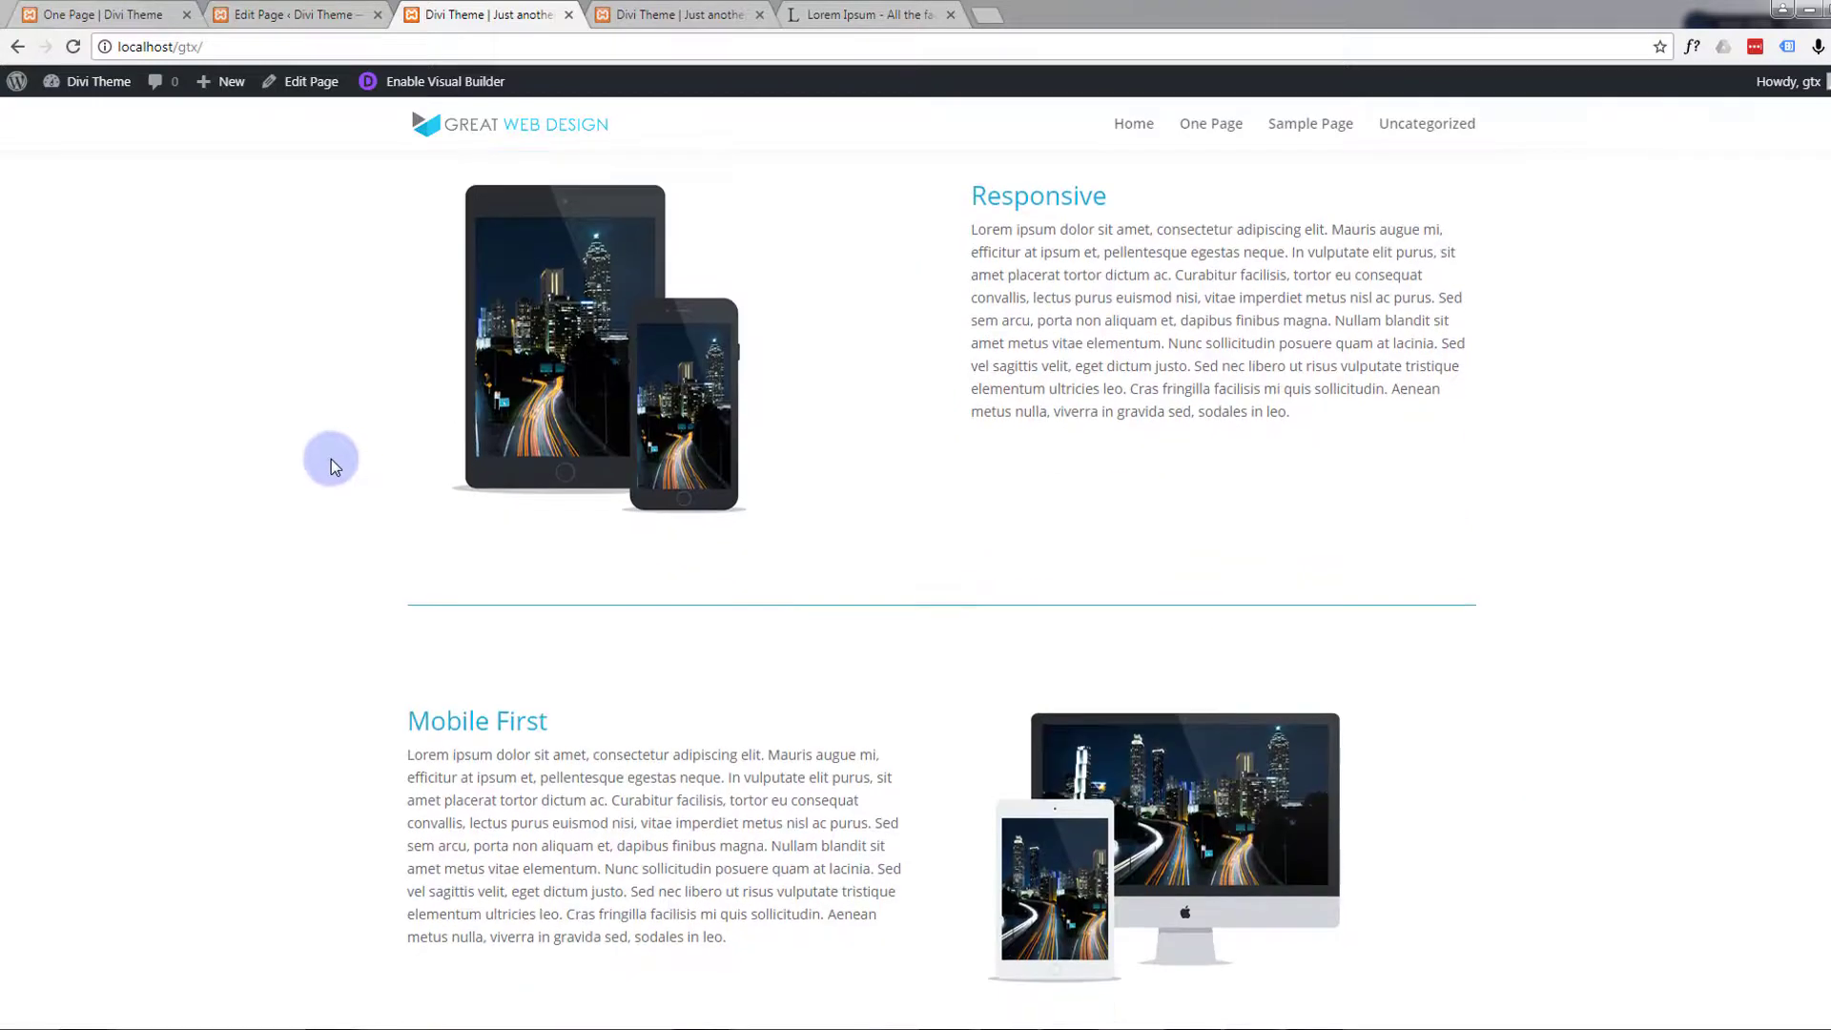
pyautogui.scroll(-1, 330, 460)
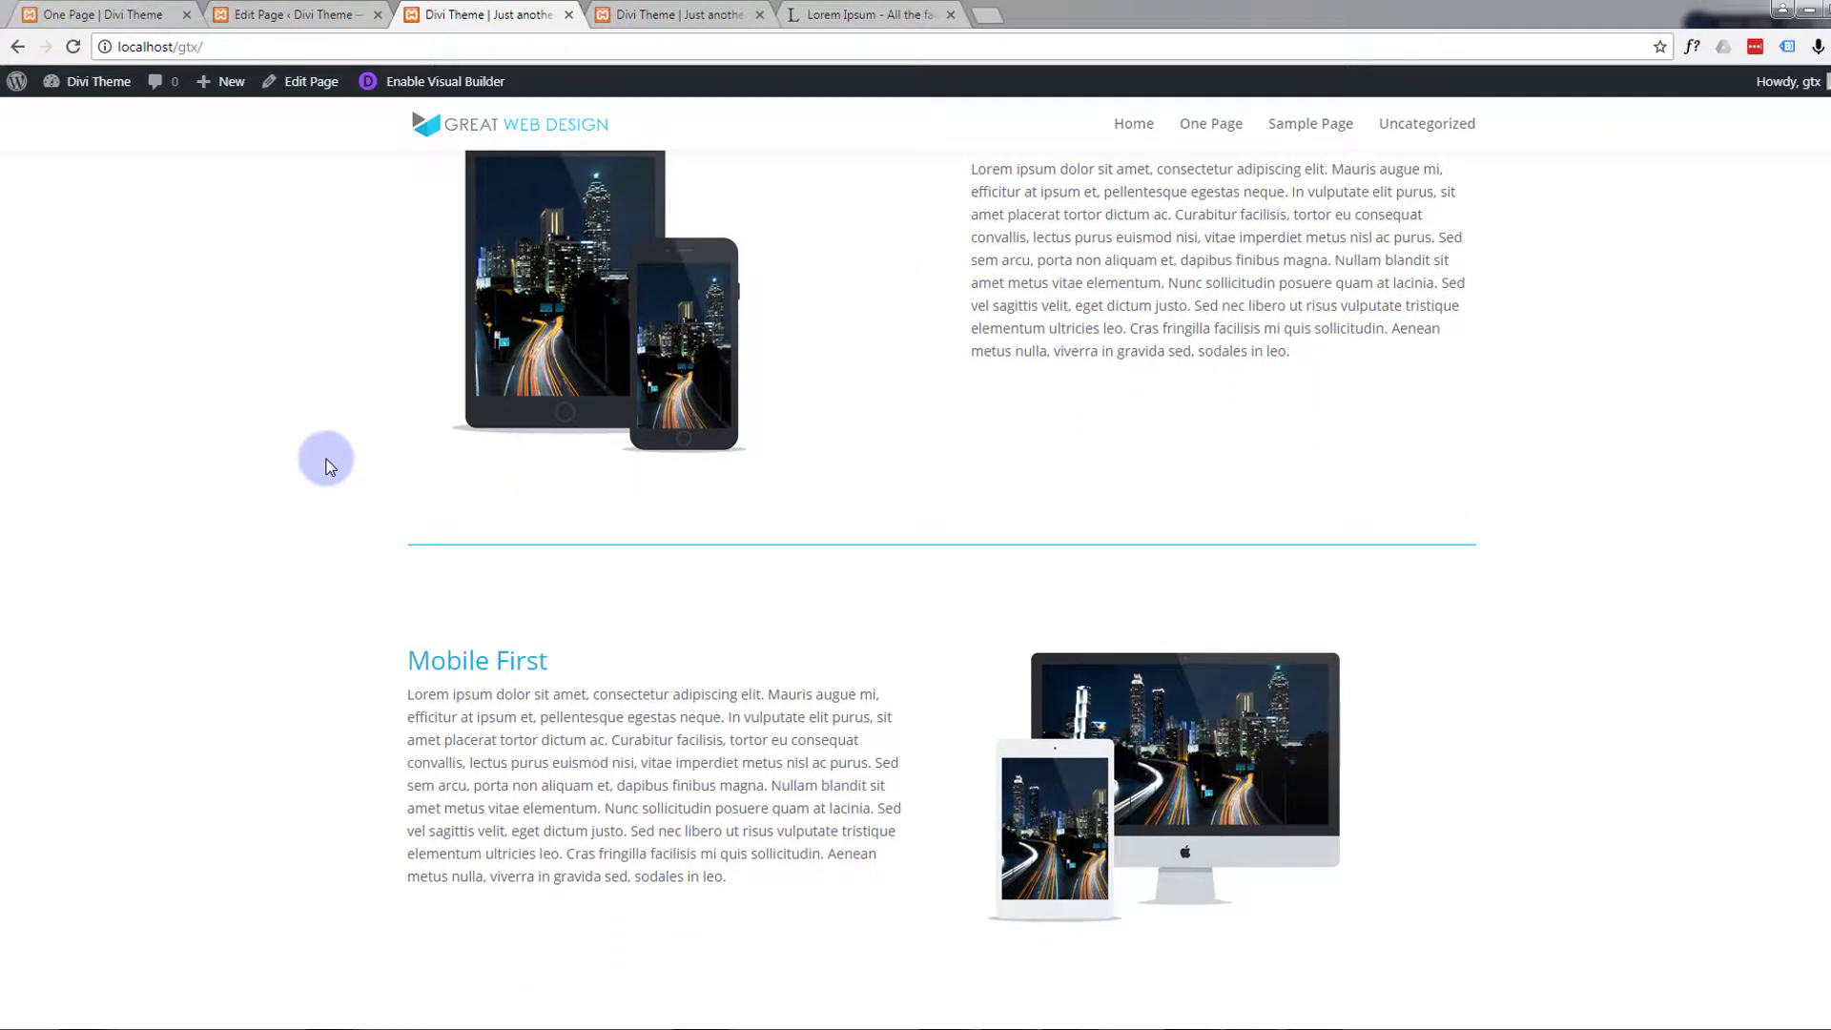
pyautogui.scroll(2, 326, 460)
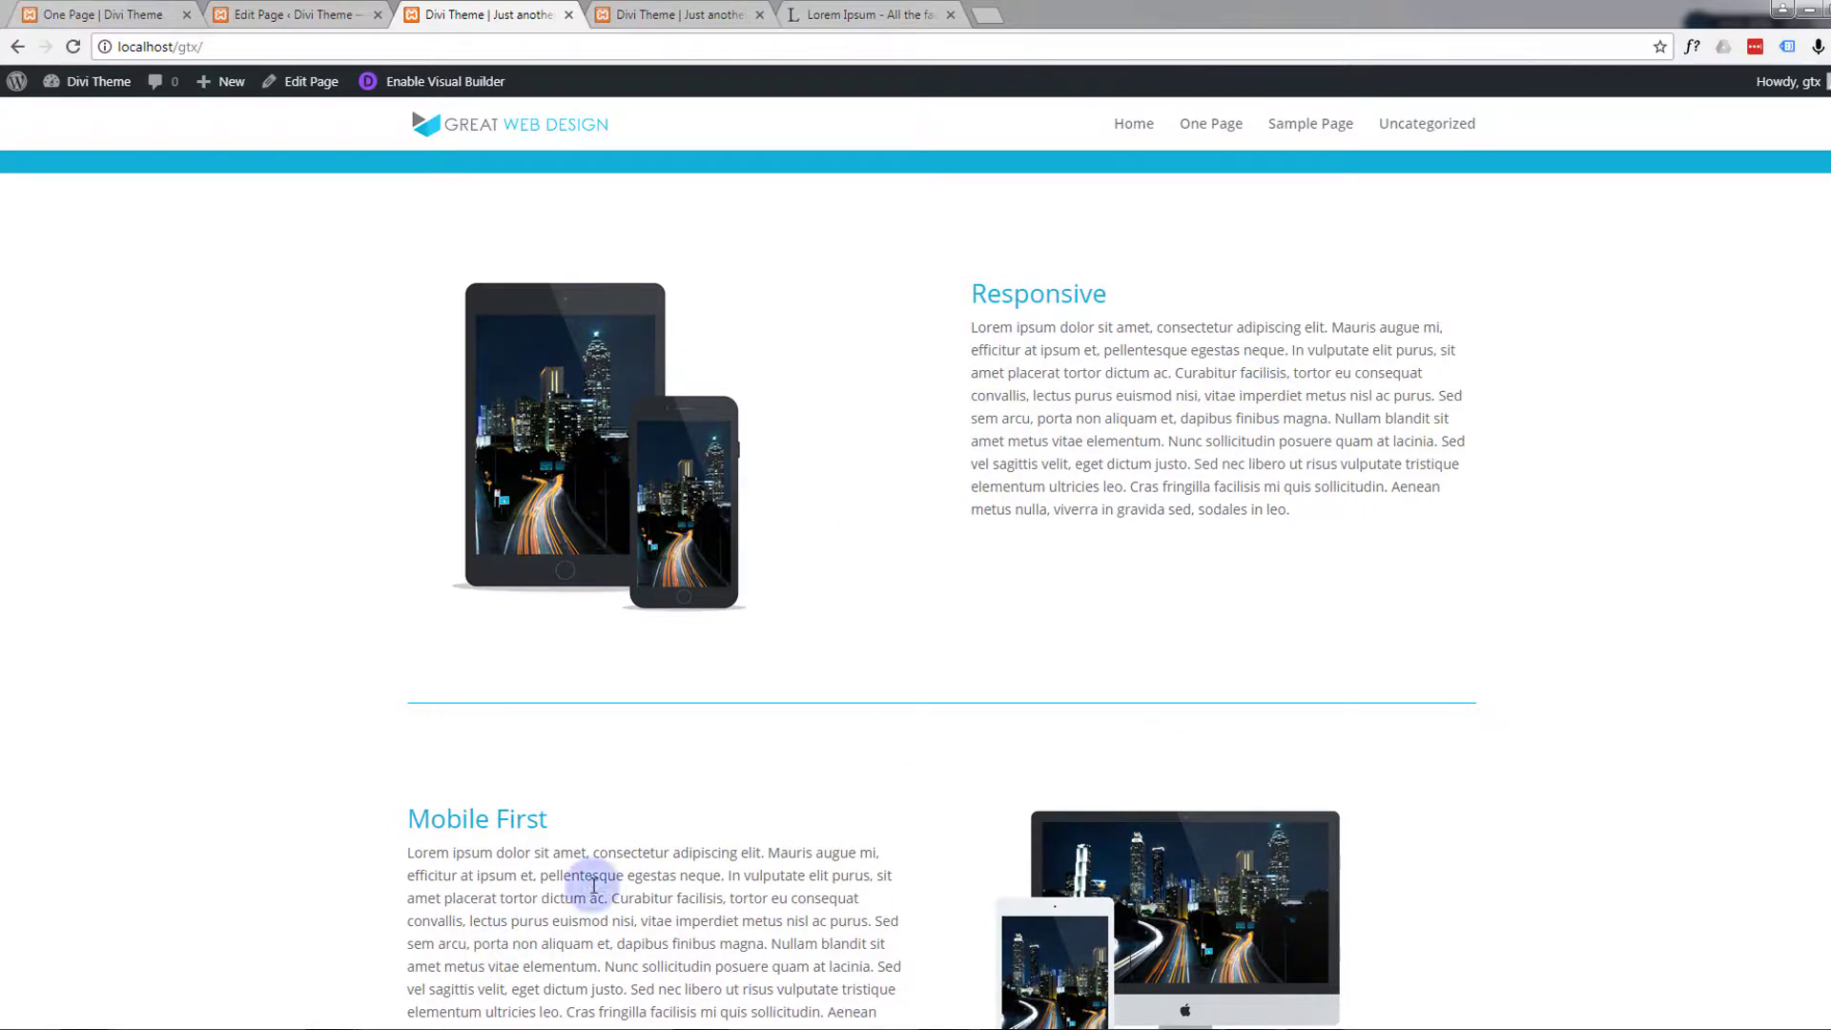
pyautogui.scroll(-1, 145, 495)
pyautogui.scroll(-1, 145, 497)
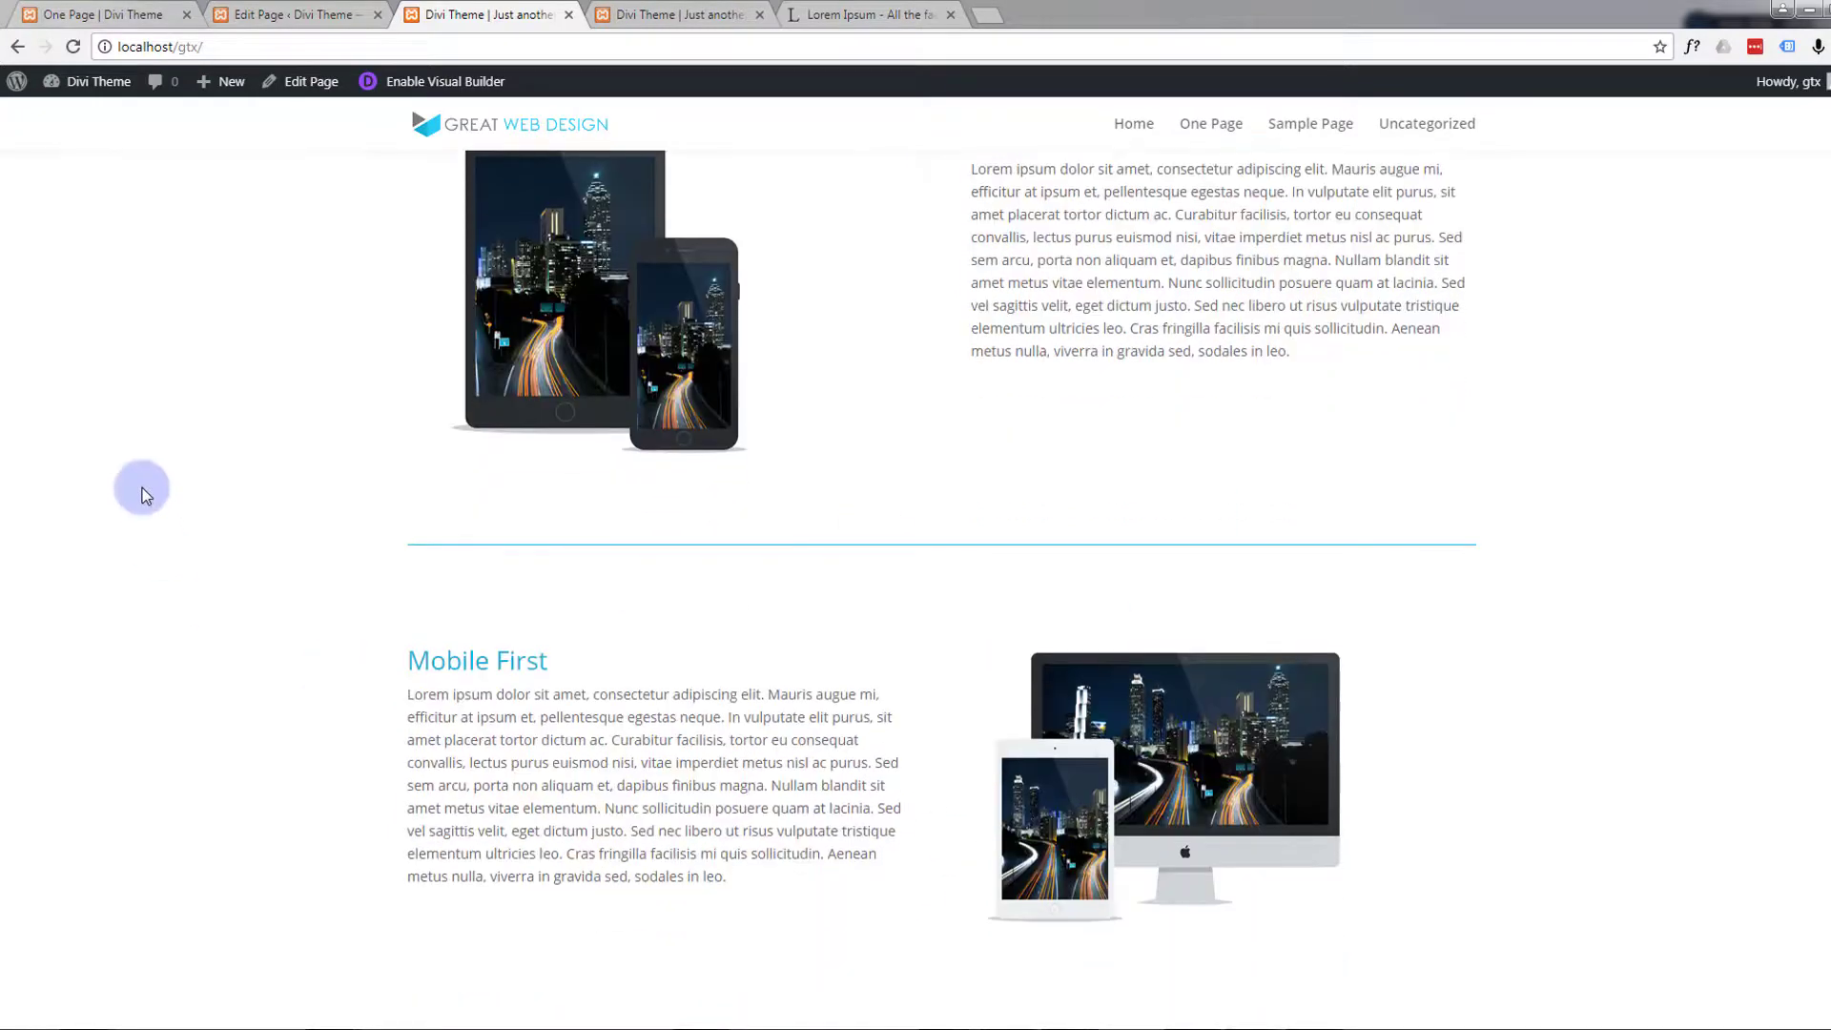
pyautogui.scroll(2, 144, 492)
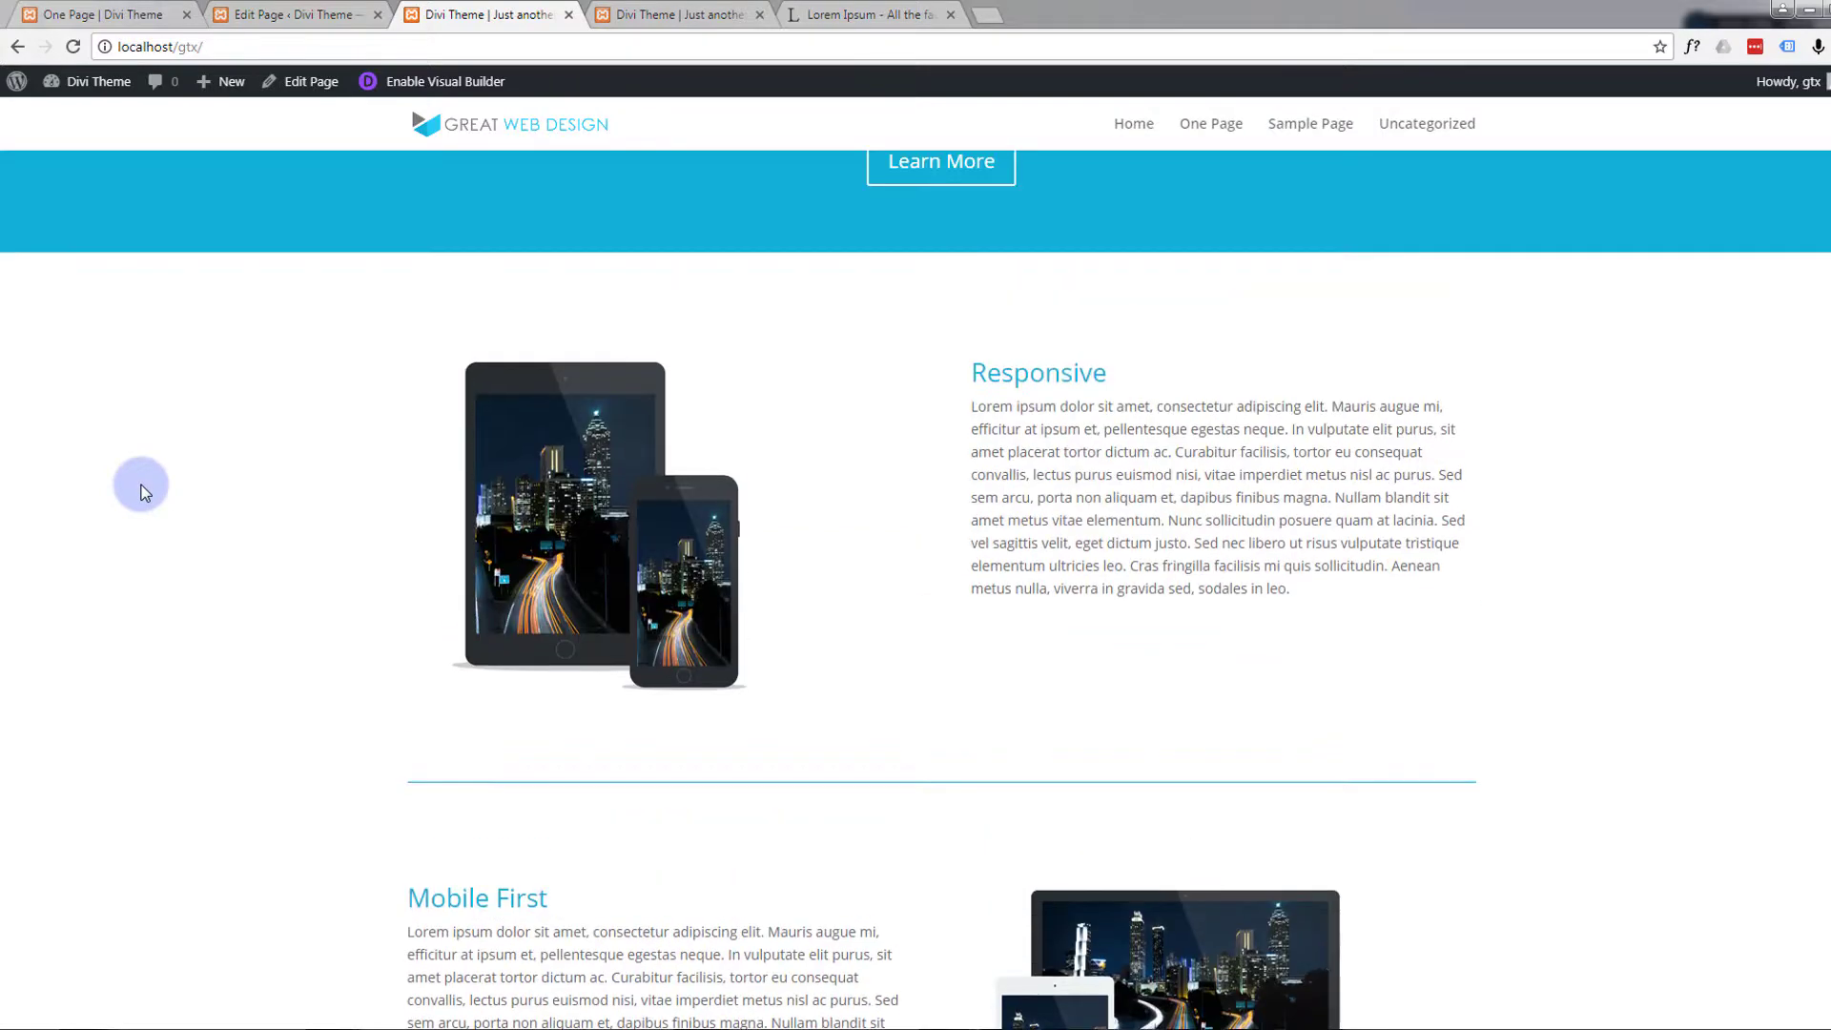
pyautogui.scroll(10, 143, 491)
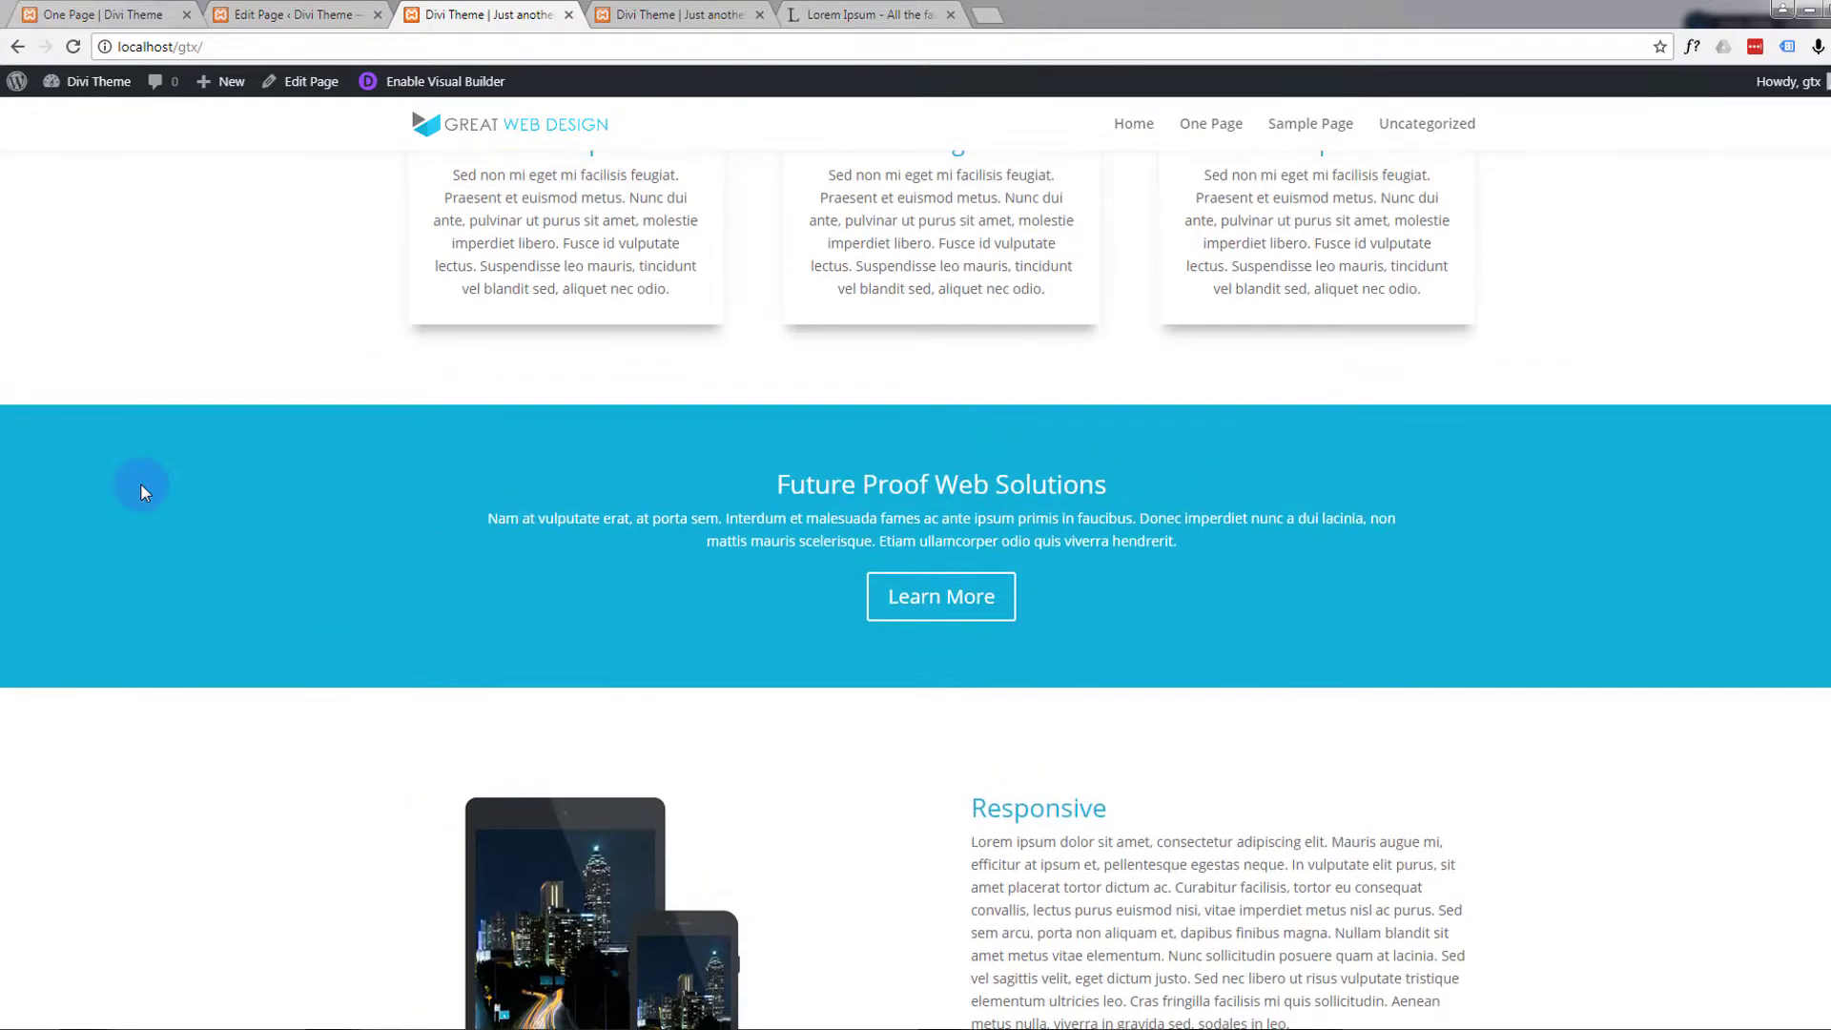
pyautogui.scroll(5, 140, 491)
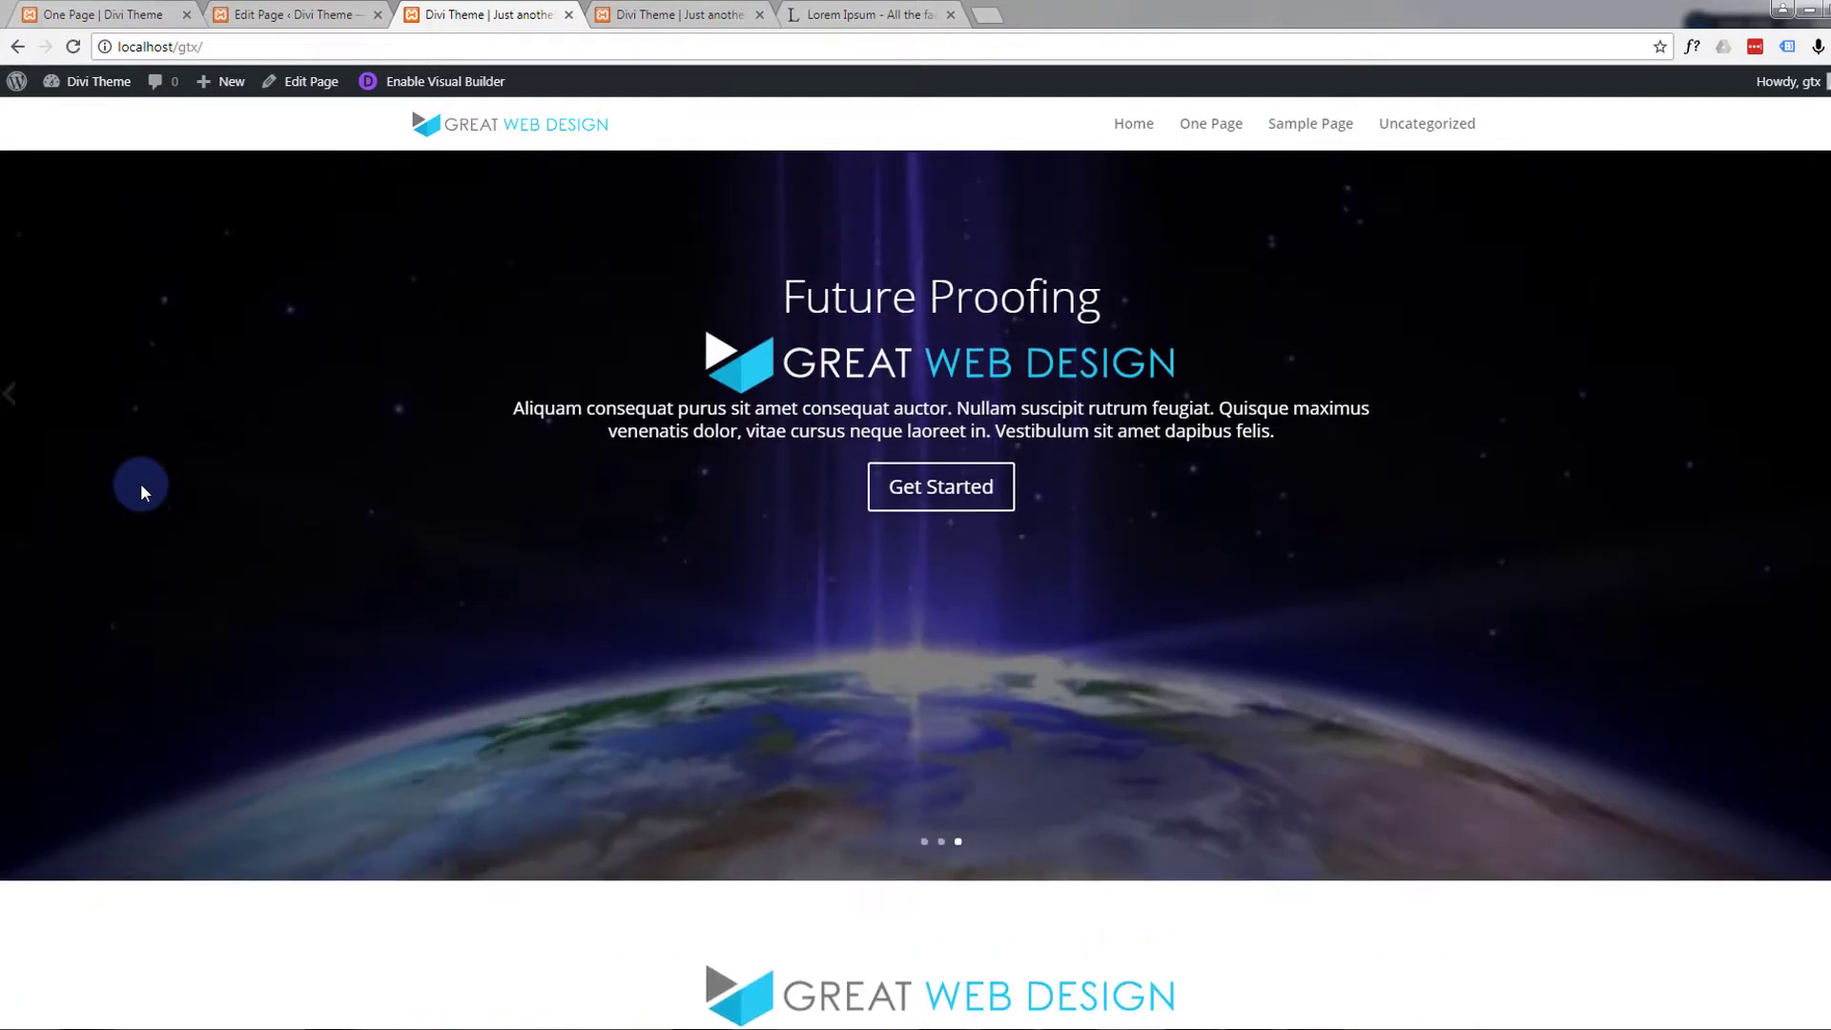